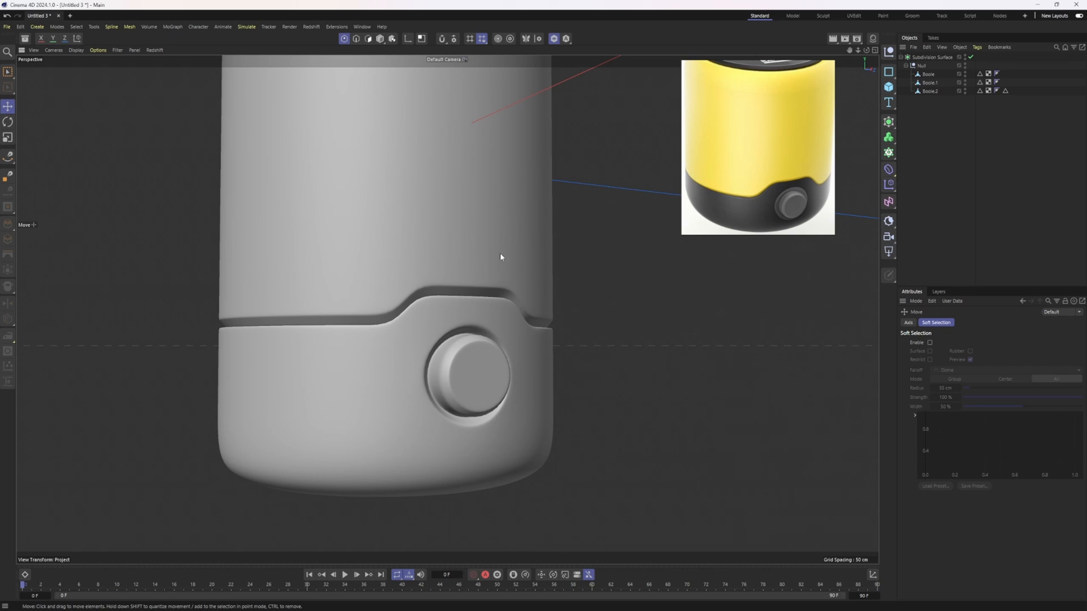
- Inspect the finished bottle-shaped model from several angles, looking closely at the stepped seam groove and the round button
alt+drag(497, 255, 470, 250)
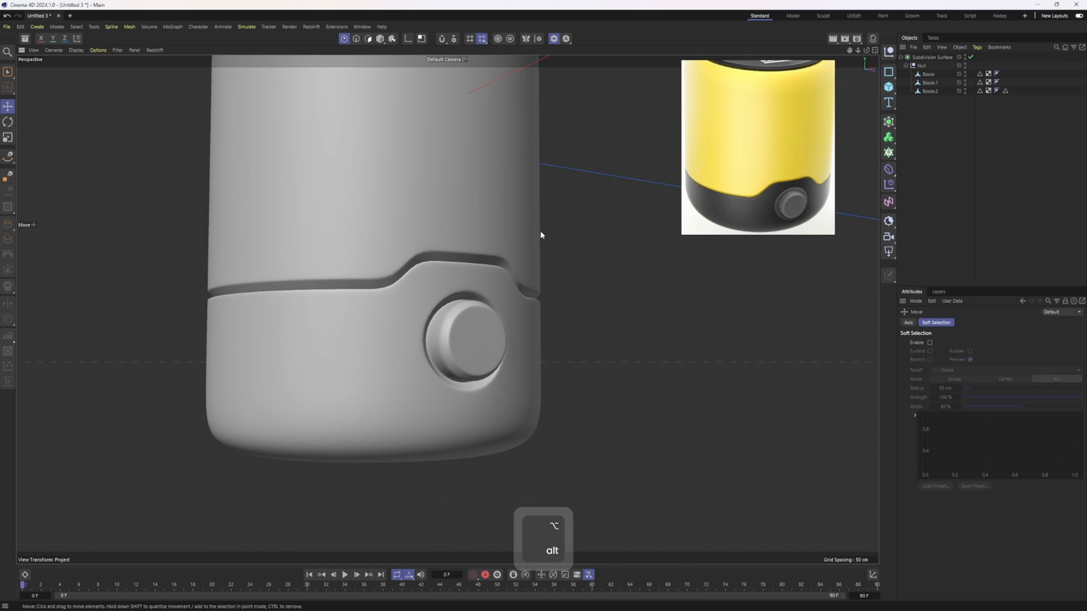
alt+drag(468, 230, 445, 334)
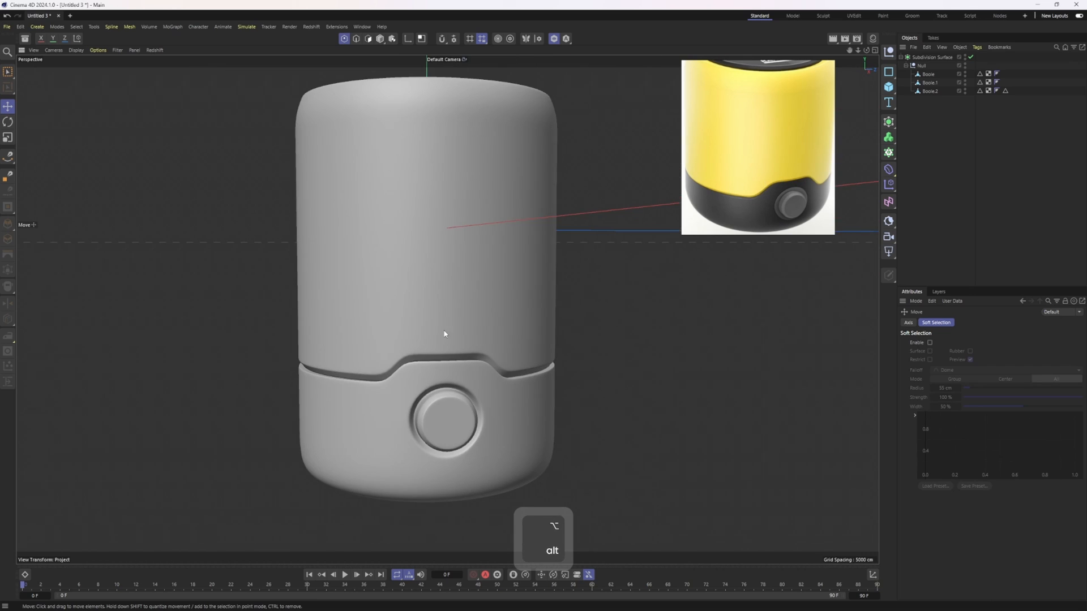
alt+drag(445, 334, 461, 300)
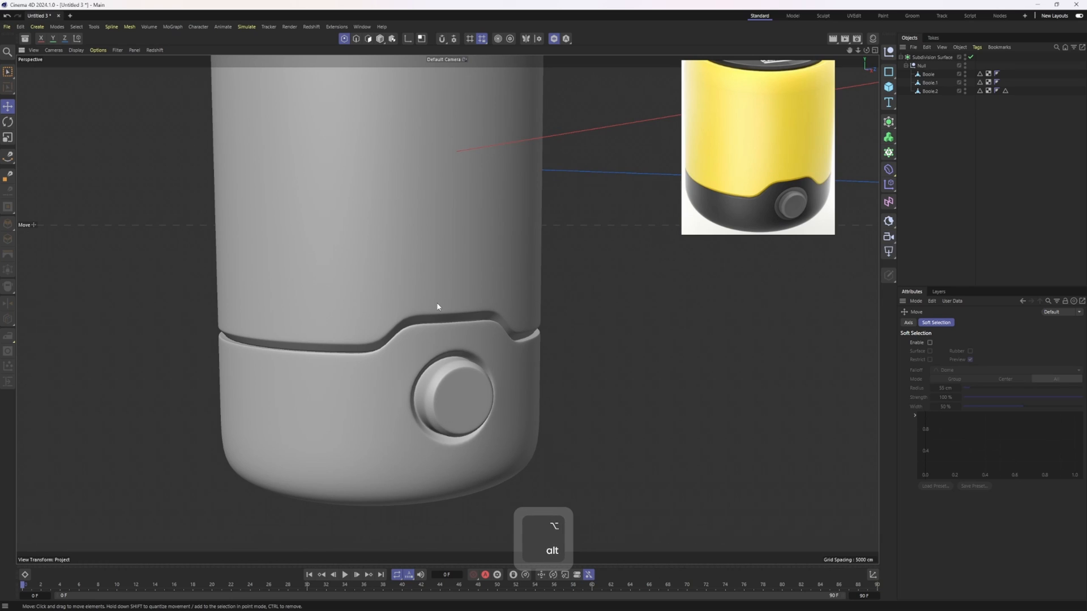
key(n)
key(b)
alt+right_drag(436, 305, 439, 280)
alt+drag(440, 277, 424, 266)
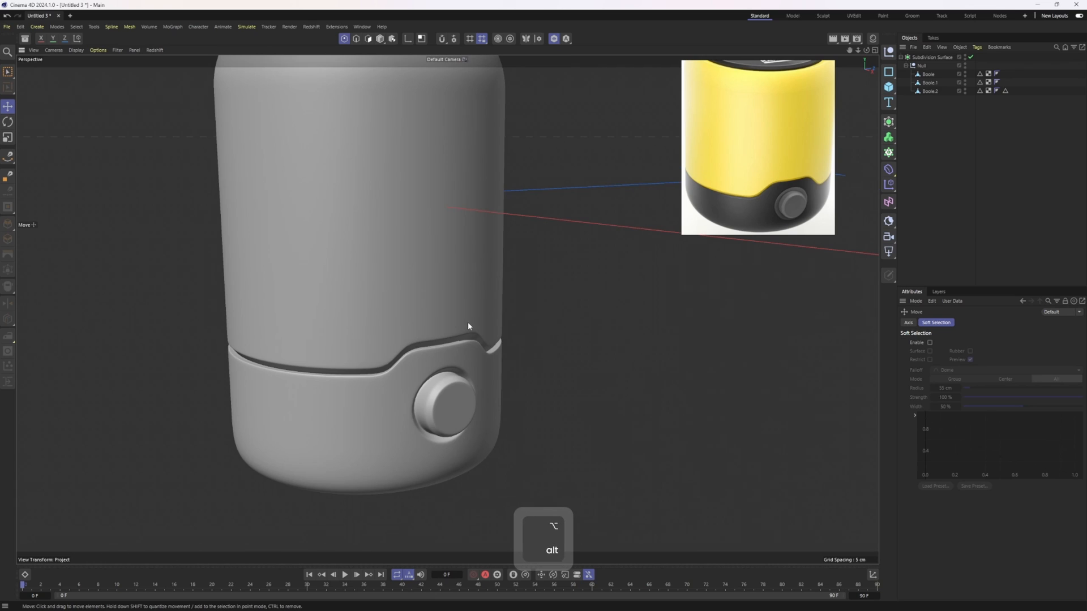
alt+drag(467, 321, 445, 328)
alt+middle_drag(445, 328, 413, 289)
alt+drag(413, 289, 382, 304)
alt+right_drag(383, 304, 432, 308)
alt+drag(432, 308, 509, 315)
alt+right_drag(510, 315, 536, 361)
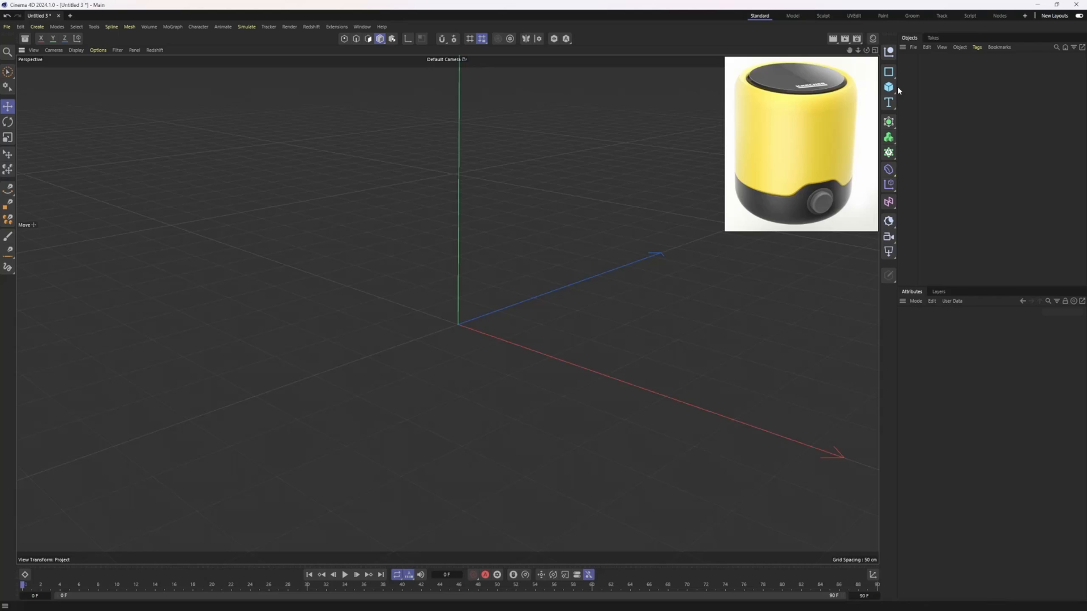
- Add a cylinder primitive and display the viewport shading with wireframe lines
click(889, 87)
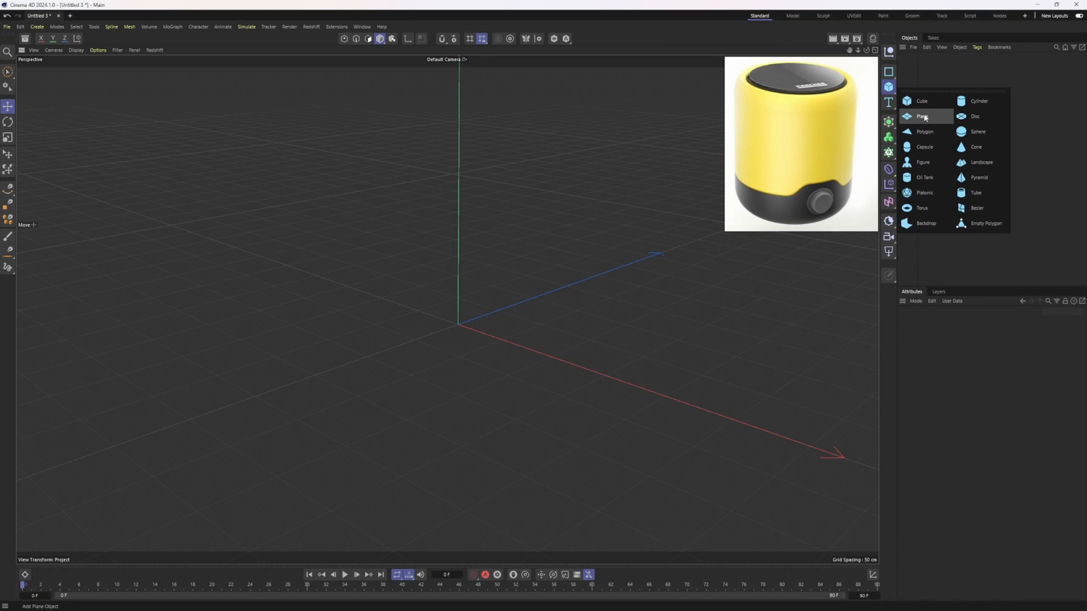
click(965, 102)
mouse_move(610, 209)
alt+mouse_down()
mouse_move(437, 216)
mouse_move(504, 214)
alt+mouse_up()
key(n)
key(b)
- Turn off the cylinder's caps and set its height segments to 1
click(991, 323)
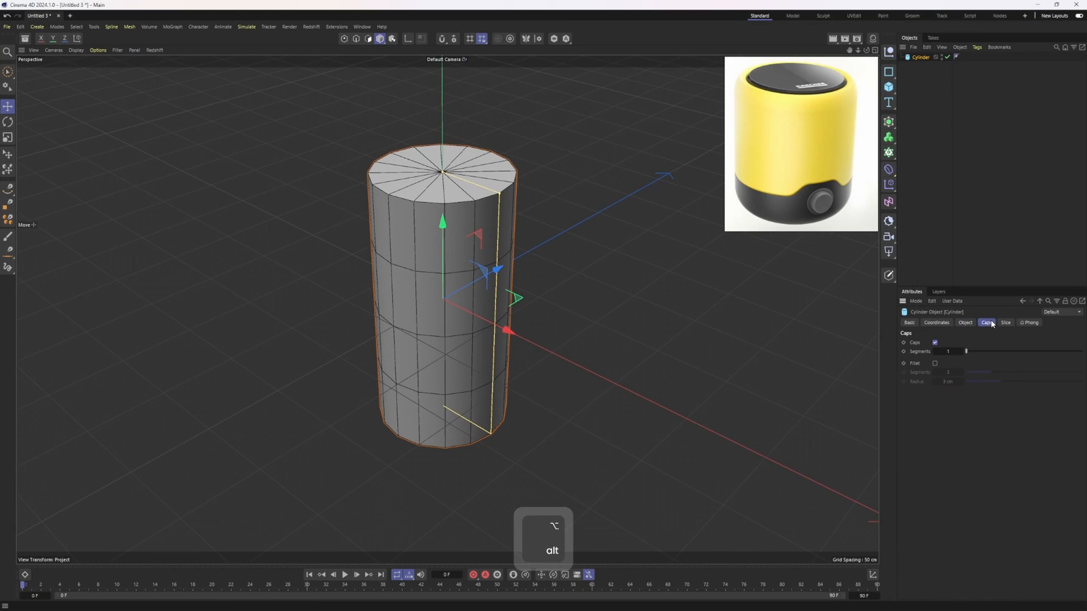
click(935, 343)
alt+drag(532, 300, 580, 276)
click(959, 323)
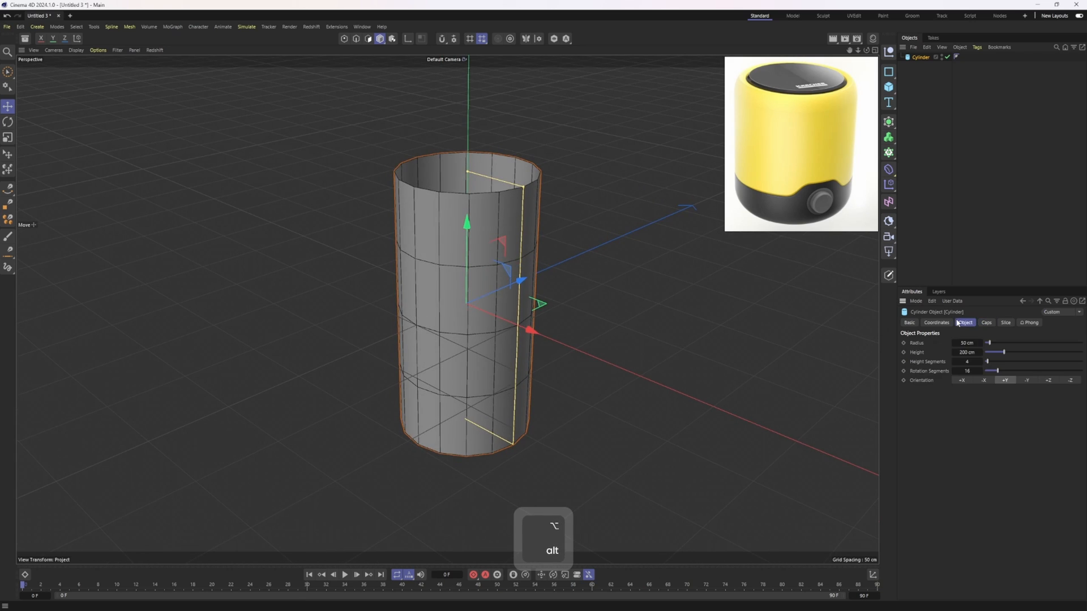
double_click(968, 363)
text(1)
key(Return)
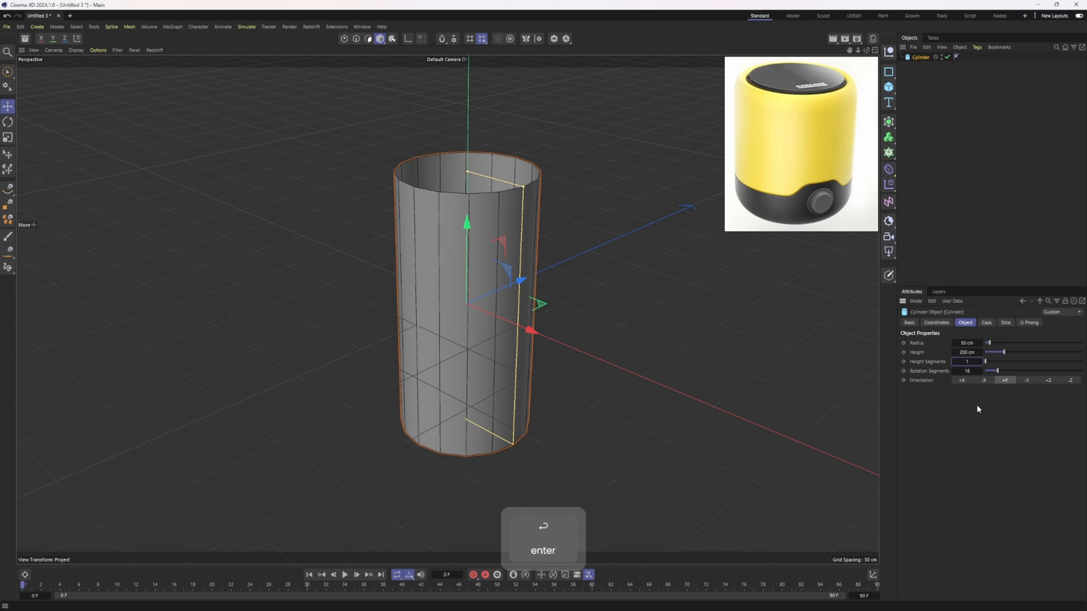
- Shorten the cylinder to a height of about 122 cm
scroll(454, 170, up, 2)
drag(454, 158, 460, 226)
alt+middle_drag(460, 226, 427, 182)
alt+drag(428, 182, 422, 159)
scroll(422, 158, up, 1)
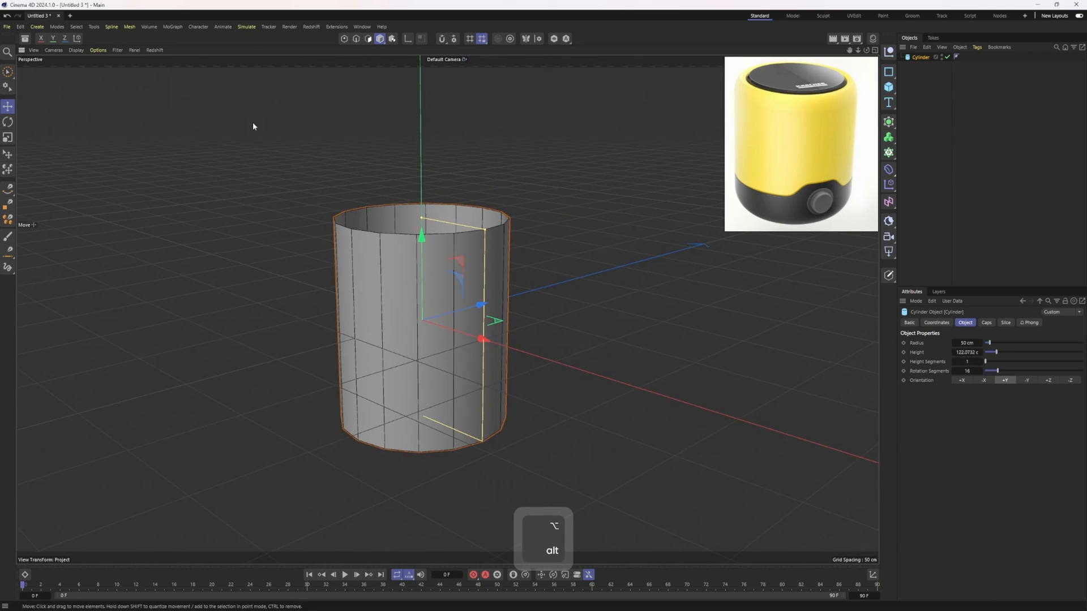
- Hide the workplane grid in the viewport and enlarge the reference picture around the stepped seam and button
click(117, 49)
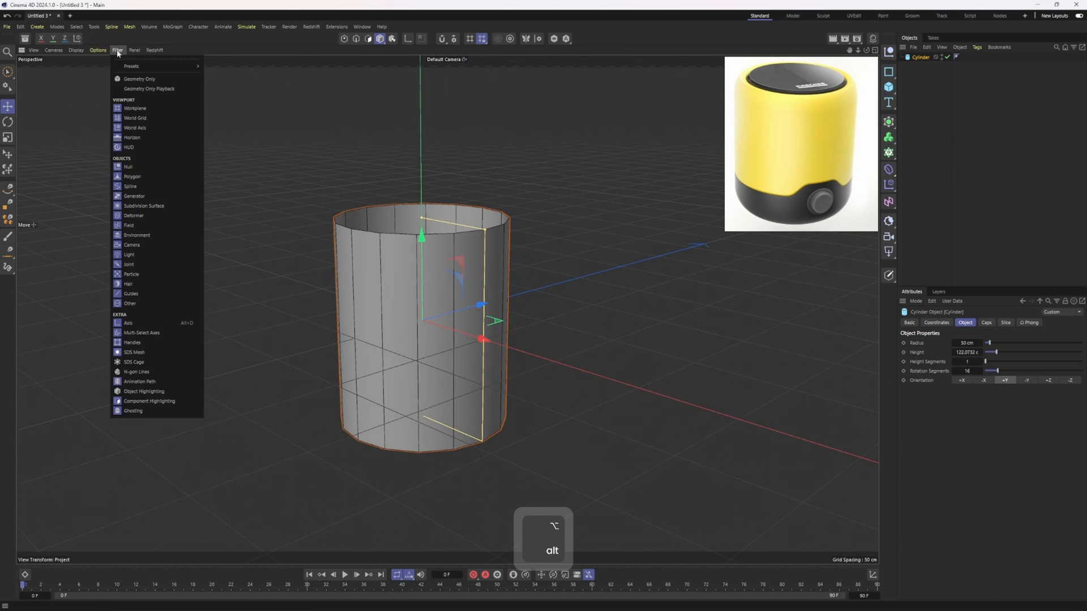
click(142, 111)
alt+drag(420, 240, 450, 266)
scroll(815, 198, up, 1)
middle_drag(815, 199, 820, 185)
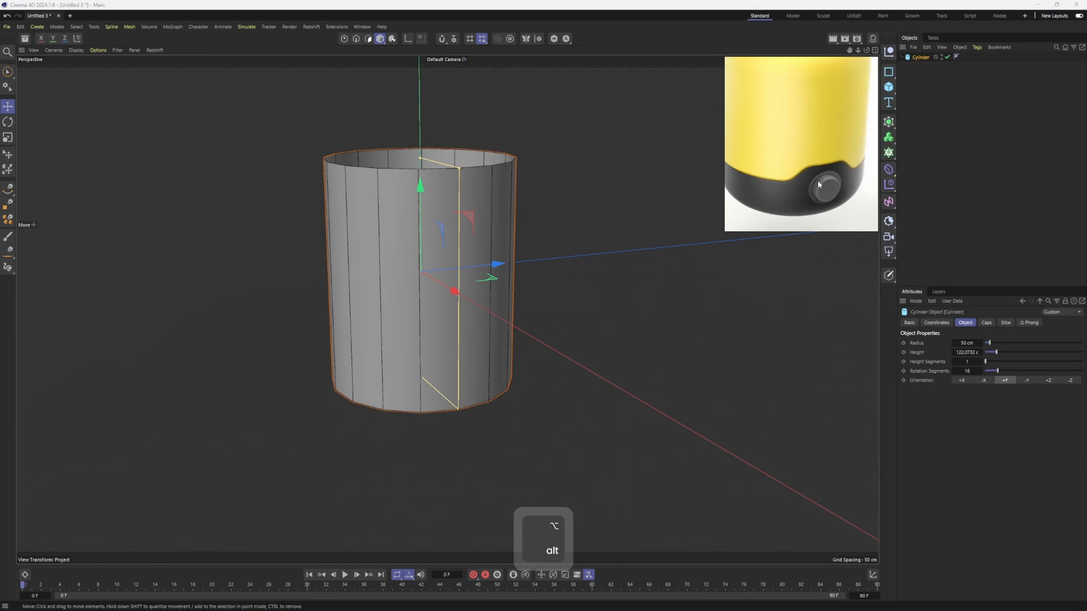
scroll(819, 184, up, 1)
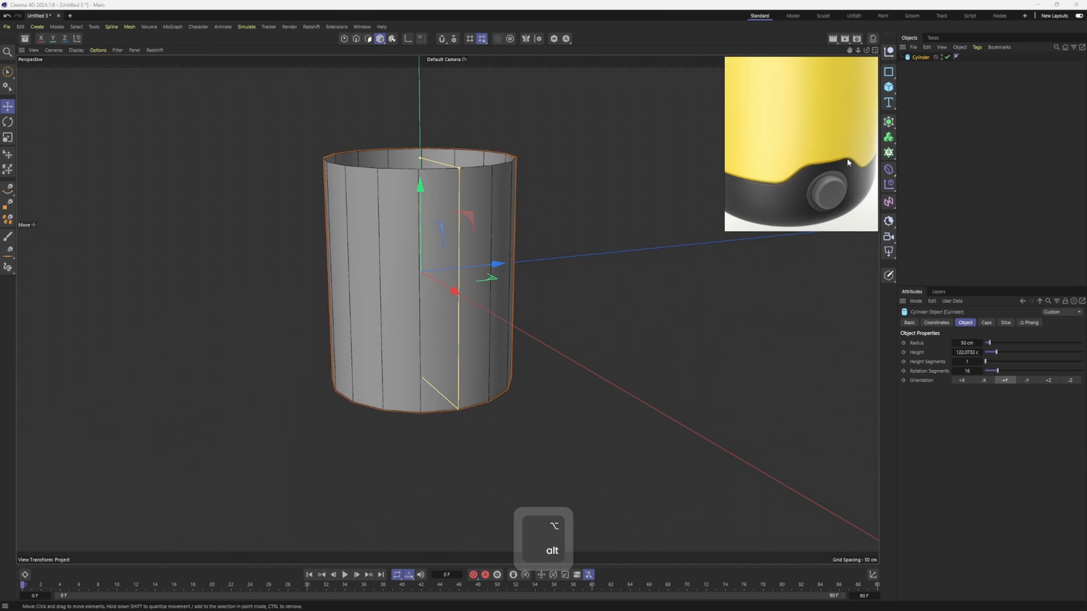
- Add a cube, flatten it to about 200 x 7.5 x 39.5 cm, and lower it to the bottom part of the cylinder
alt+drag(549, 168, 477, 225)
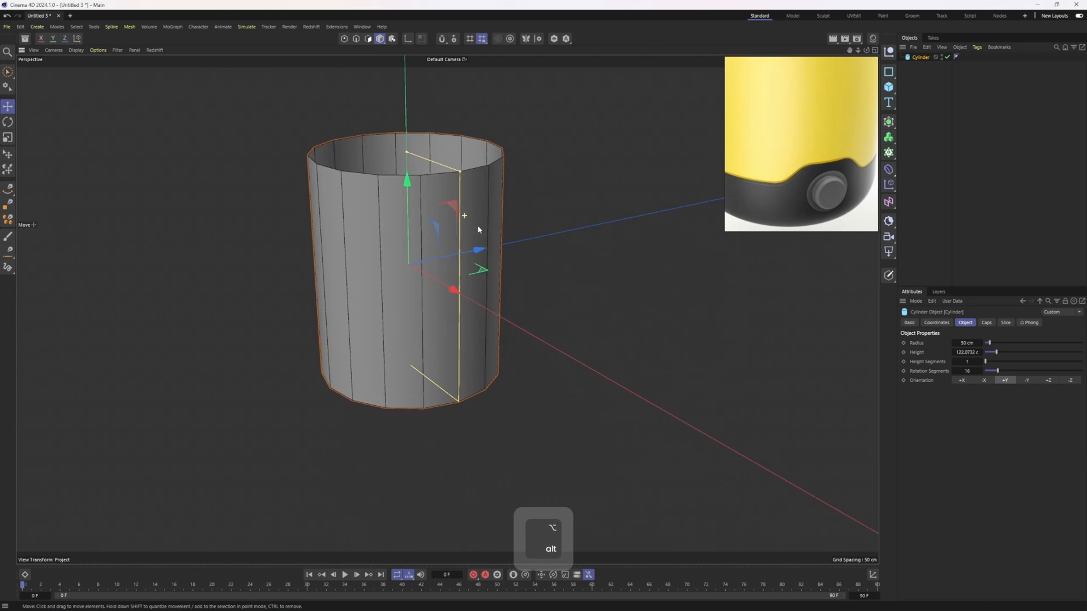
click(889, 87)
click(918, 101)
alt+drag(475, 178, 439, 253)
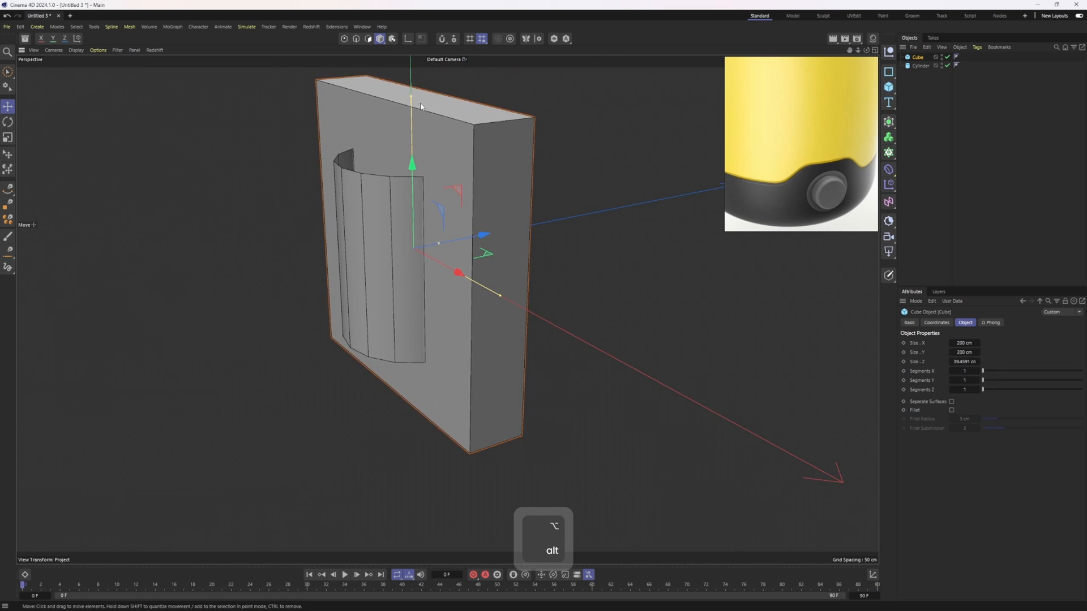
drag(413, 98, 430, 241)
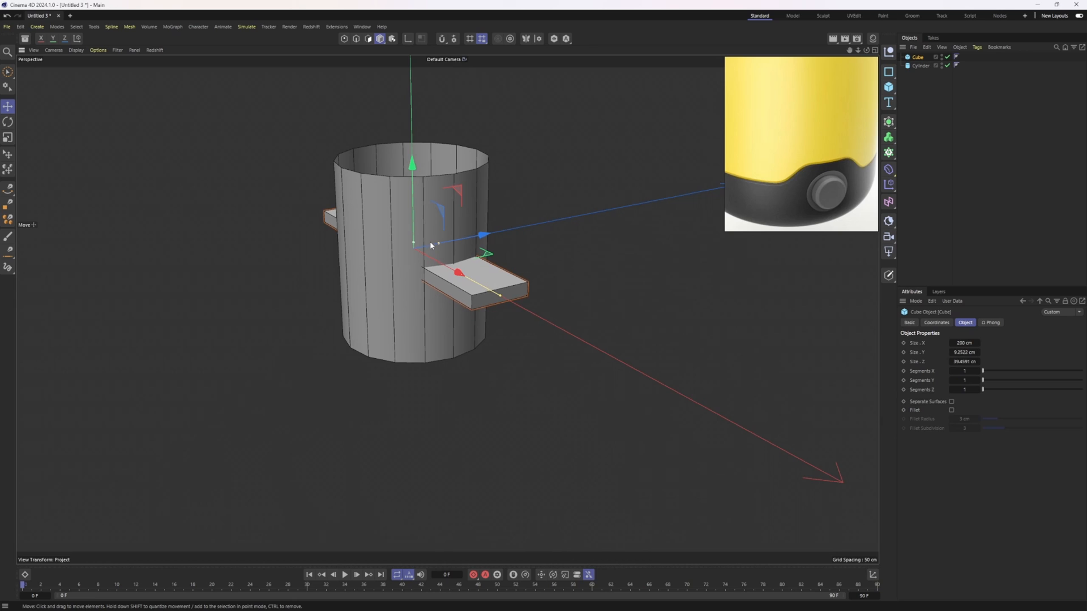
drag(412, 165, 423, 243)
scroll(539, 299, up, 2)
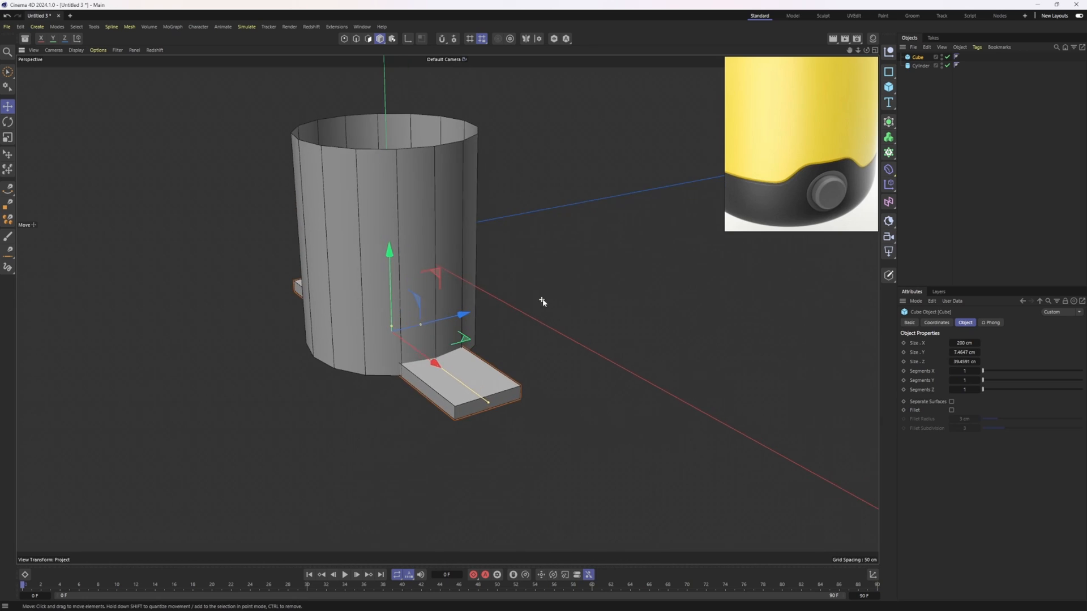
- Make the cube editable and scale down its top polygon so that the long sides slope inward
key(c)
key(3)
click(460, 374)
alt+drag(460, 371, 432, 306)
scroll(432, 306, up, 2)
alt+middle_drag(432, 306, 383, 288)
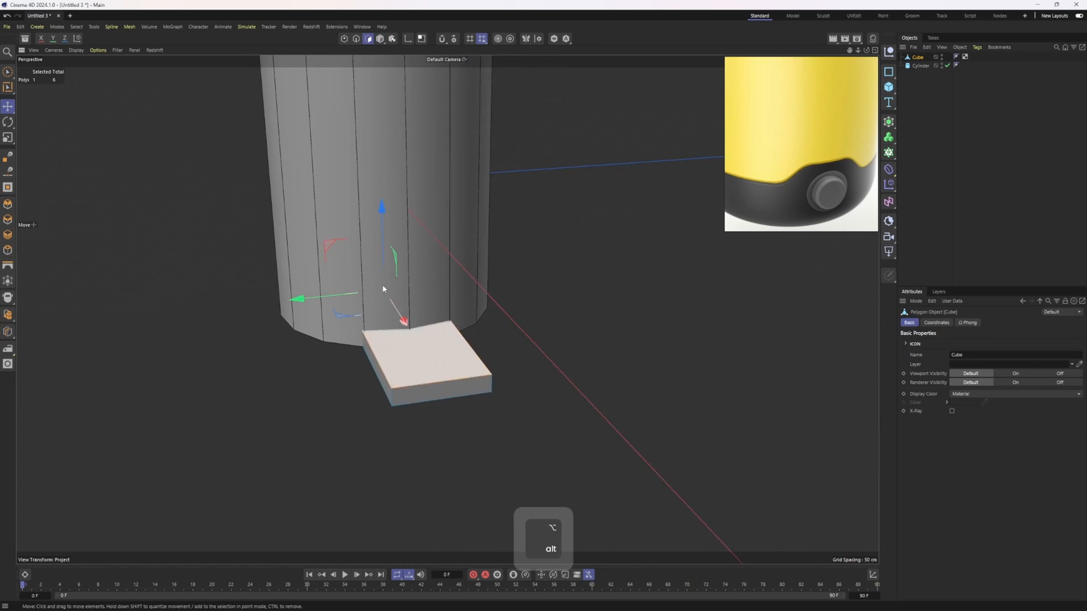
key(t)
drag(381, 287, 324, 296)
alt+drag(365, 330, 379, 225)
- Extrude the cube's two long bottom edges outward along Z into wide flat flanges extending past the cylinder
key(2)
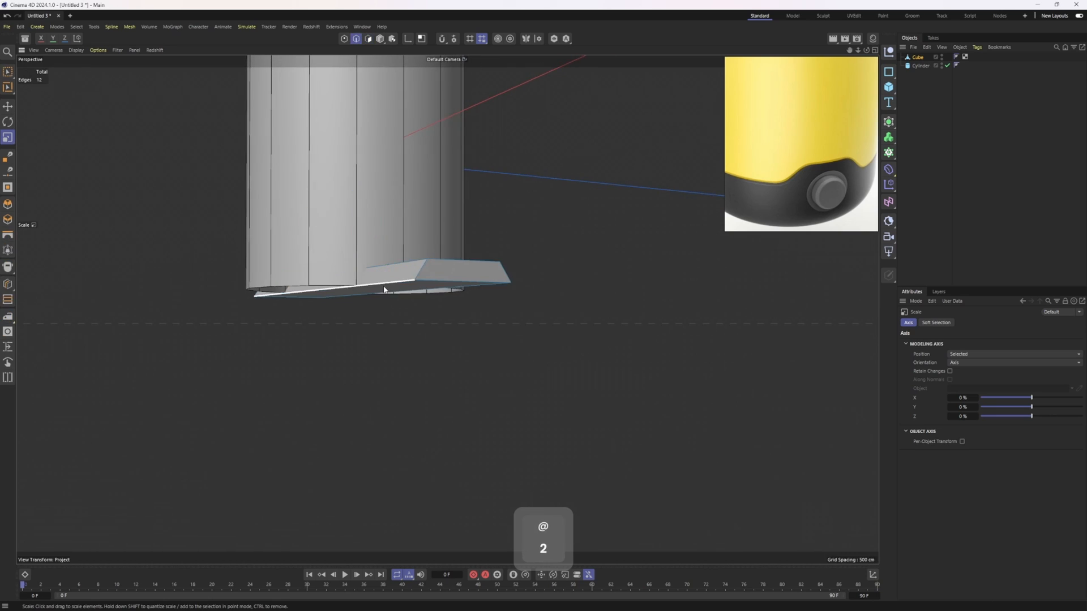
click(351, 290)
alt+drag(450, 270, 401, 306)
shift+click(515, 263)
scroll(520, 246, down, 2)
alt+middle_drag(519, 243, 468, 284)
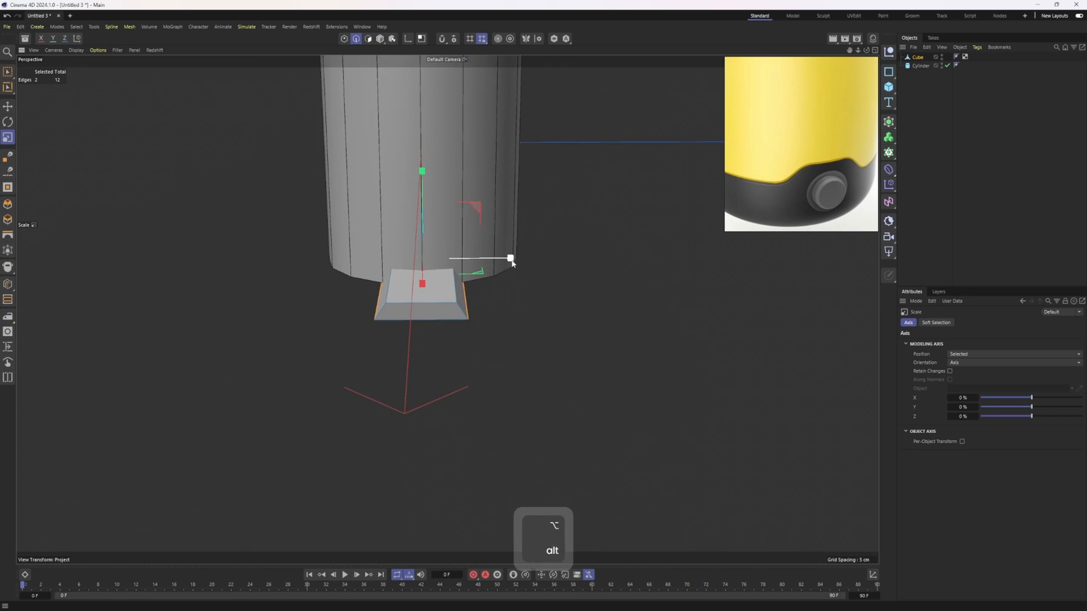
ctrl+drag(512, 261, 787, 283)
- Delete the cube's two end polygons and its bottom polygon, leaving an open sheet with a raised step
alt+drag(533, 311, 558, 249)
key(3)
click(440, 281)
key(Delete)
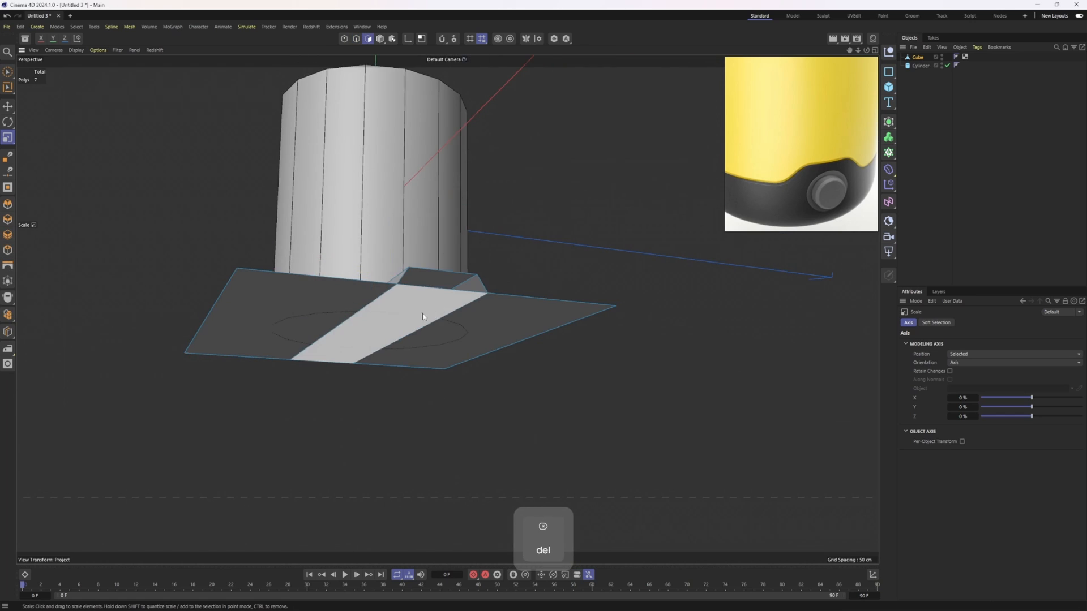
click(412, 318)
key(Delete)
click(328, 357)
key(Delete)
scroll(379, 265, down, 2)
alt+drag(381, 266, 385, 317)
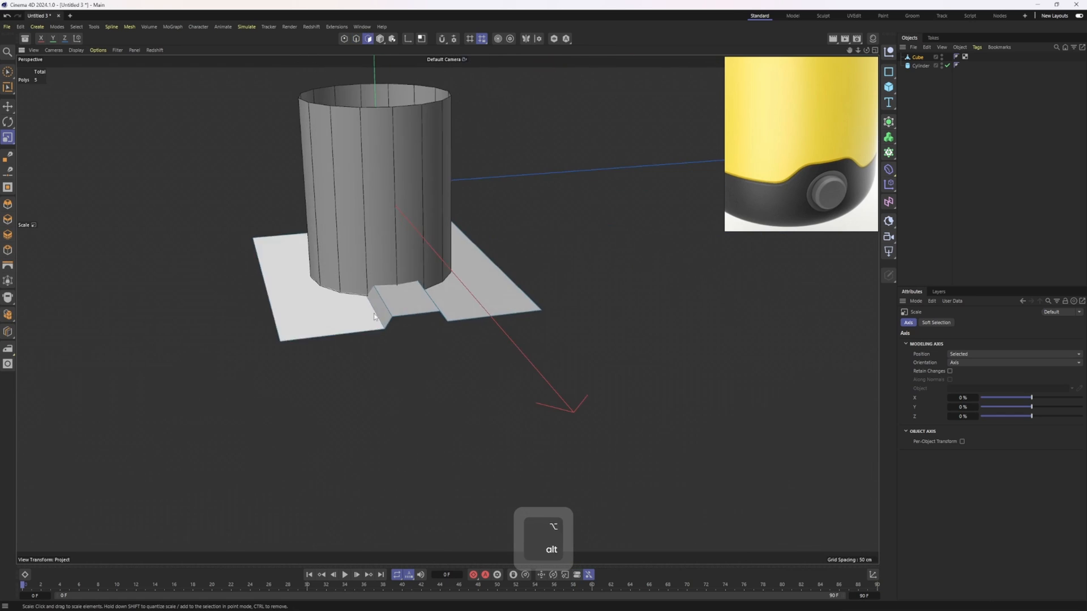
- Select all polygons of the stepped sheet and move them slightly upward
key(ctrl+a)
scroll(385, 239, up, 4)
key(e)
drag(375, 193, 374, 172)
alt+drag(424, 233, 482, 247)
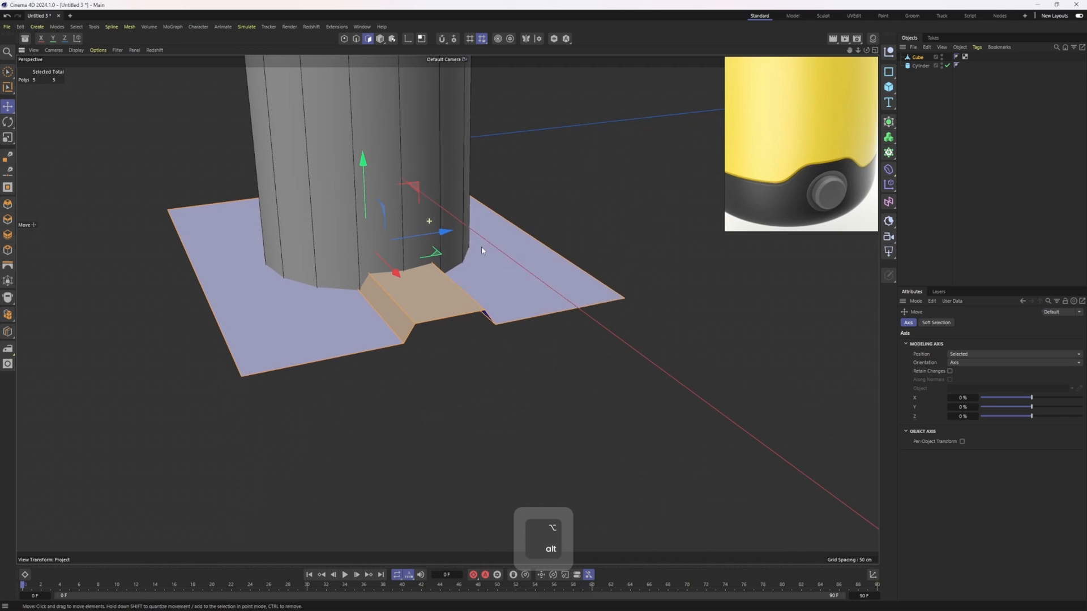
- Align the normals of the stepped sheet's polygons and return to model mode
right_click(576, 297)
click(634, 563)
alt+drag(603, 369, 497, 262)
key(4)
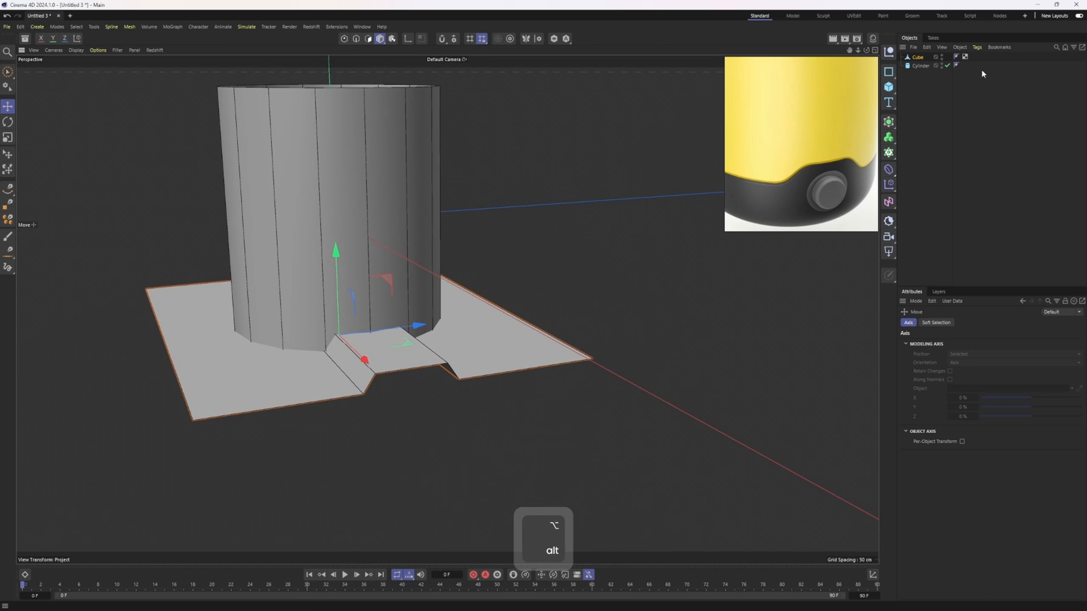
- Place the cylinder in a Boole object and add the stepped sheet below it as the cutting object
click(929, 67)
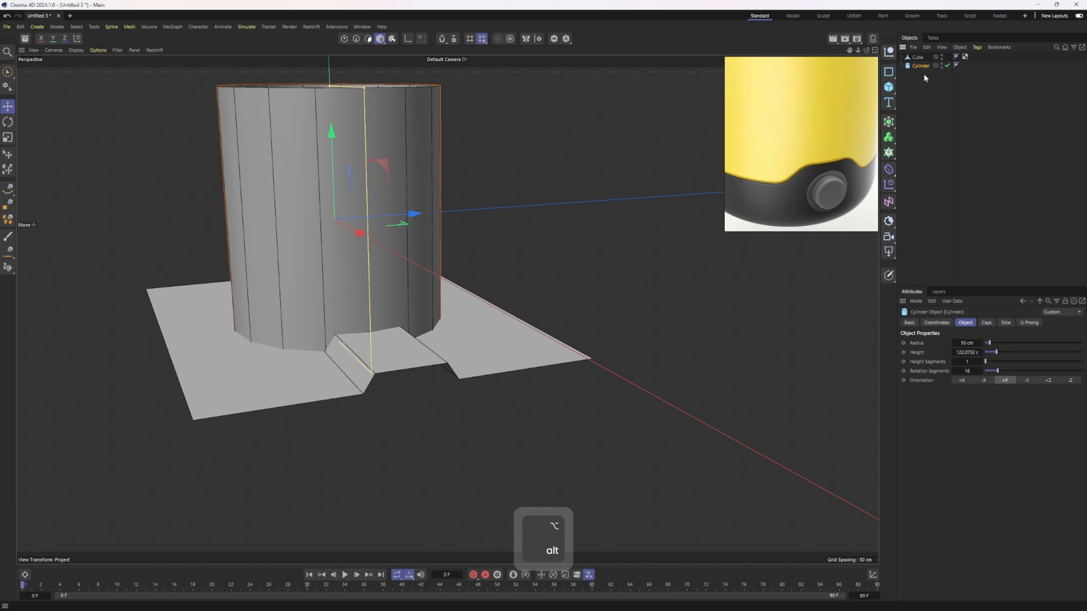
click(888, 122)
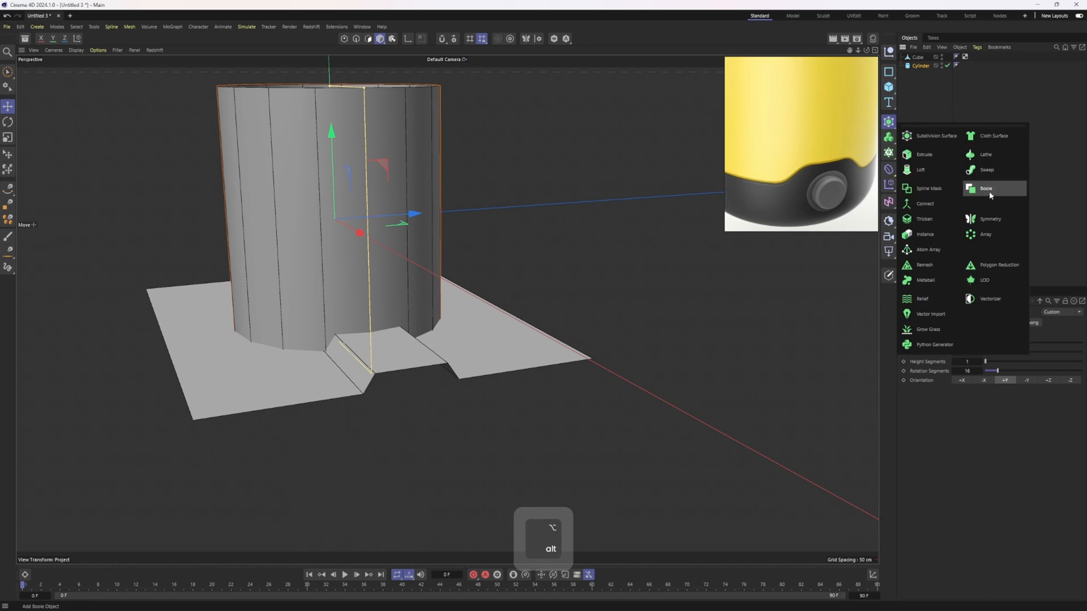
alt+click(989, 192)
drag(918, 57, 922, 78)
click(685, 172)
mouse_move(408, 237)
alt+mouse_down()
mouse_move(403, 189)
mouse_move(406, 224)
alt+mouse_up()
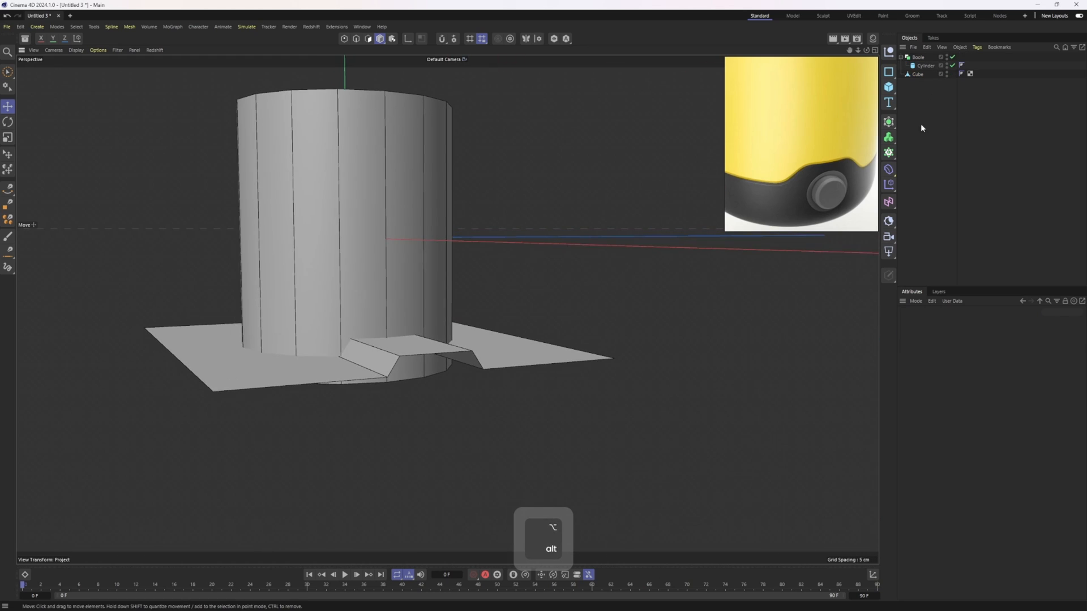
click(918, 74)
click(965, 137)
- Examine how the corners of the stepped cut line up with the cylinder's vertical edges
alt+drag(449, 300, 416, 310)
scroll(418, 300, up, 3)
click(926, 66)
alt+right_drag(417, 310, 396, 328)
alt+drag(448, 322, 468, 306)
alt+right_drag(468, 306, 423, 317)
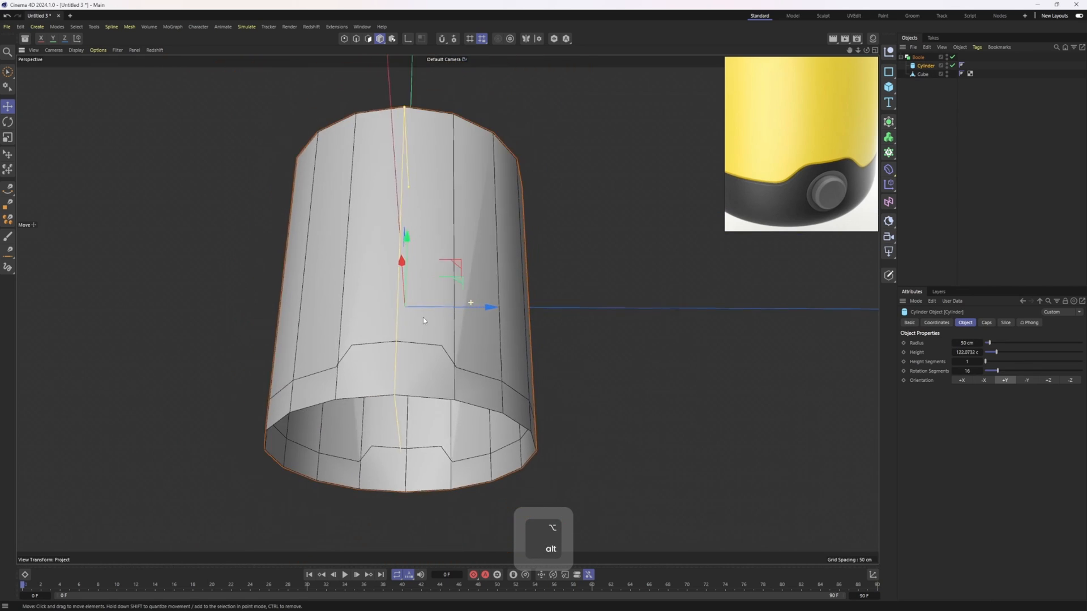
alt+drag(423, 317, 435, 315)
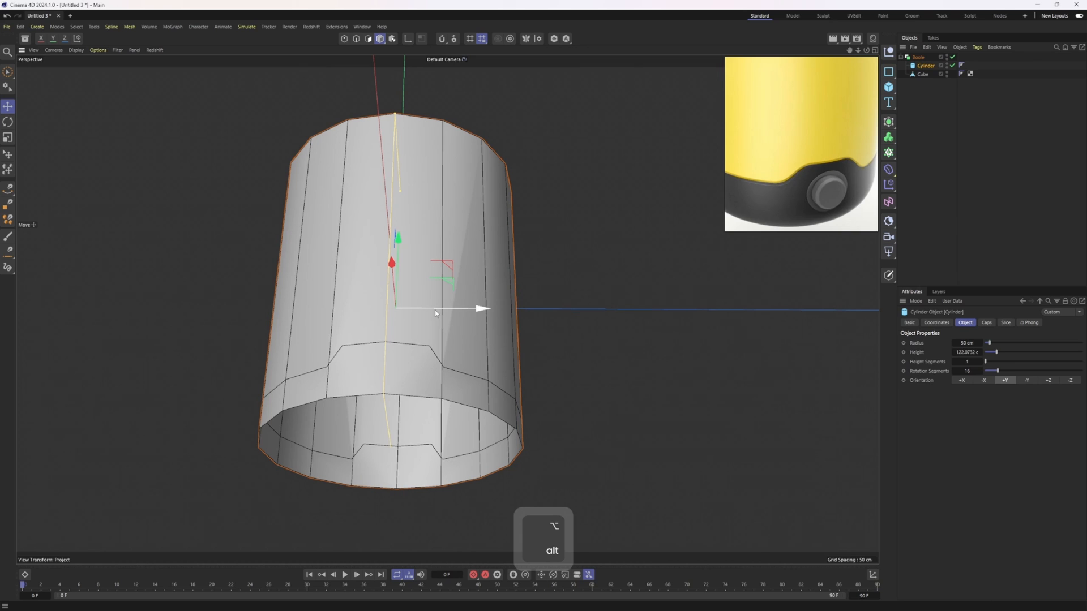
alt+right_drag(435, 310, 404, 368)
alt+drag(403, 368, 405, 361)
alt+right_drag(405, 362, 397, 356)
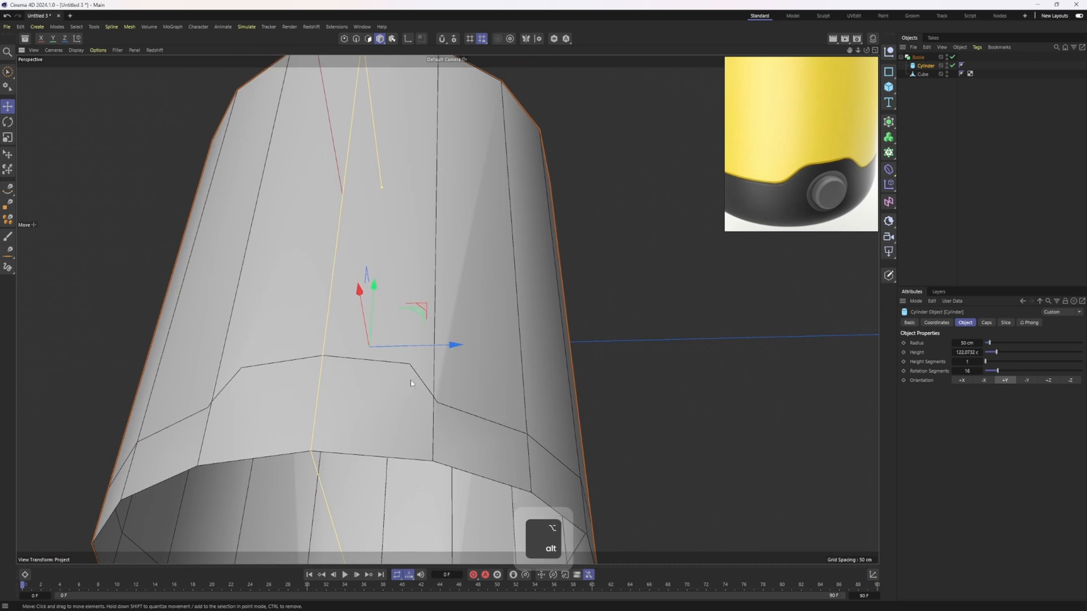
alt+drag(396, 357, 399, 334)
alt+middle_drag(417, 377, 420, 334)
alt+right_drag(420, 334, 463, 422)
alt+drag(464, 424, 432, 381)
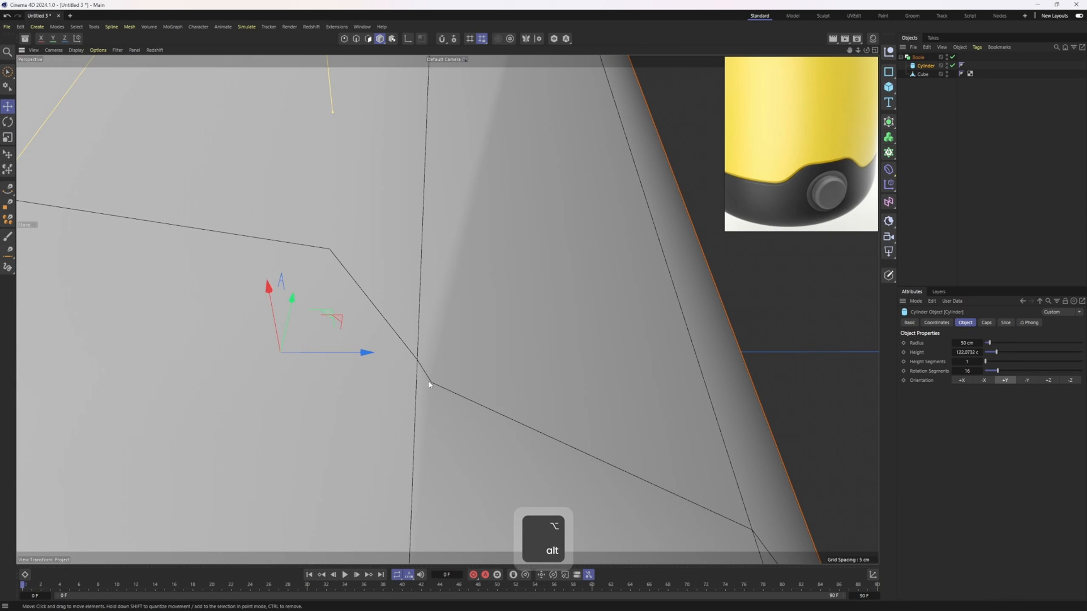
alt+drag(426, 381, 429, 308)
scroll(433, 362, down, 5)
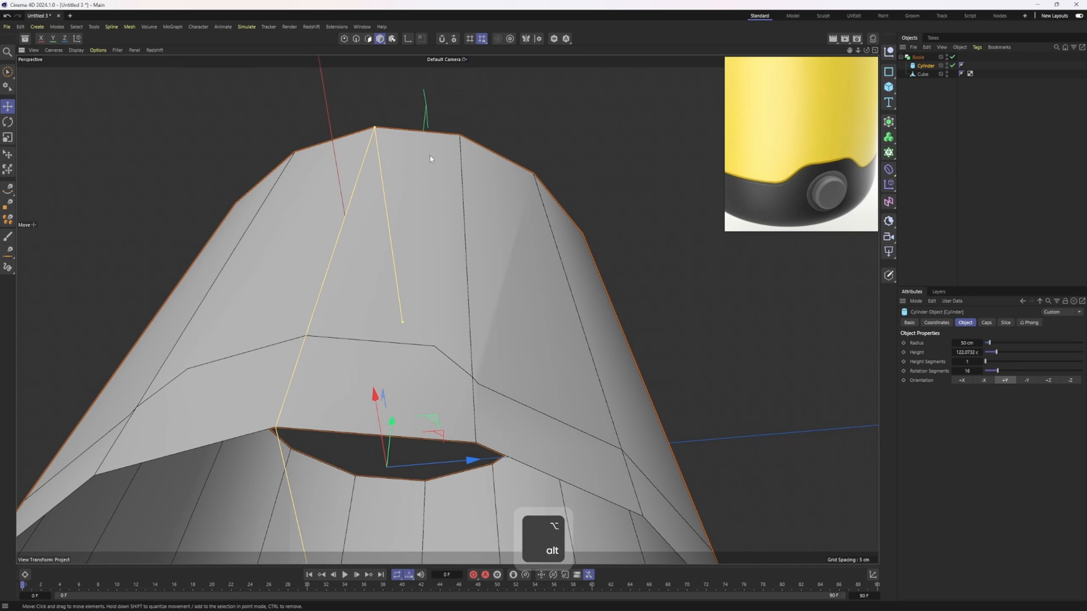
scroll(432, 342, up, 5)
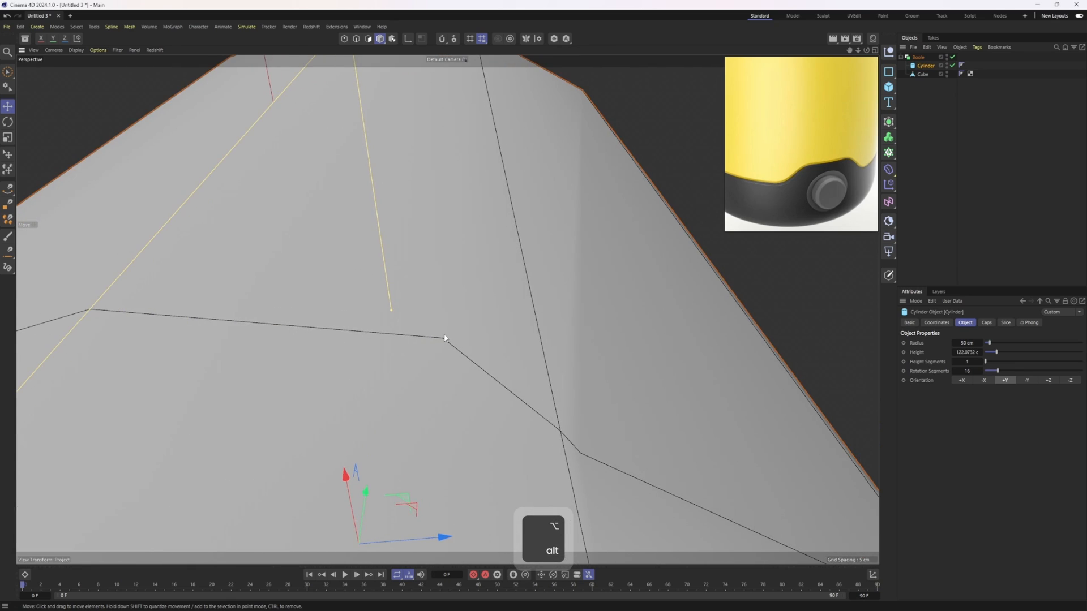
scroll(444, 339, down, 5)
alt+drag(416, 326, 448, 346)
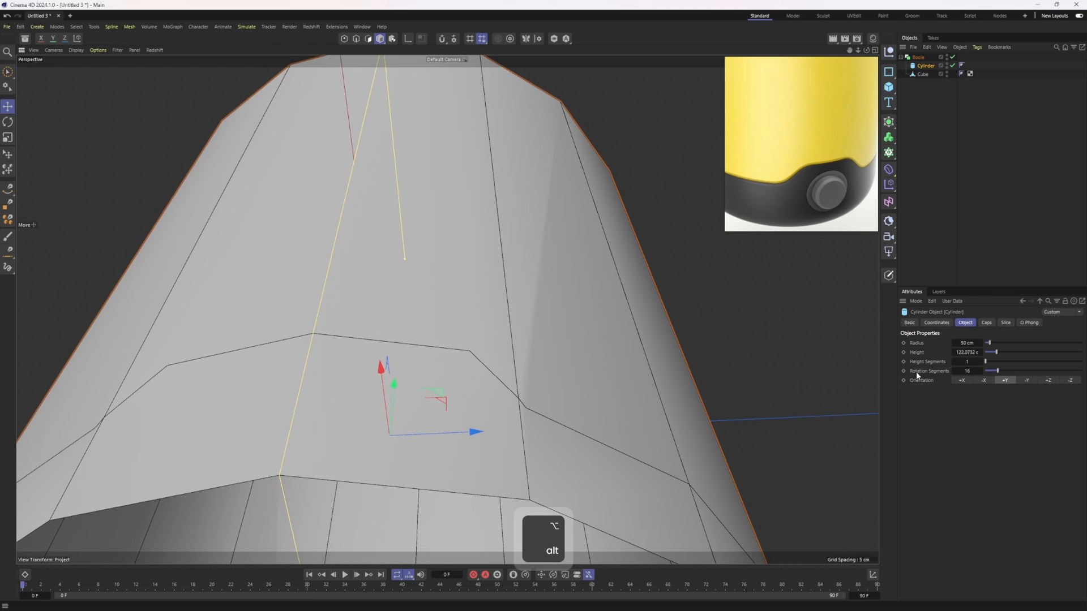
- Try 22 rotation segments on the cylinder and compare its vertical edges with the corners of the stepped cut
drag(976, 370, 981, 374)
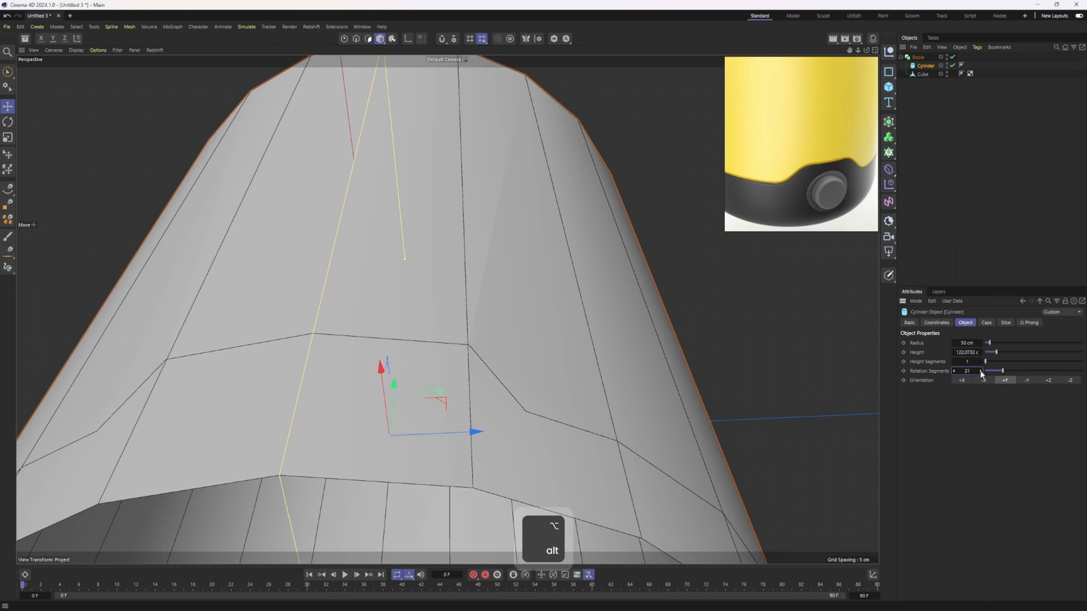
click(981, 373)
scroll(475, 334, up, 3)
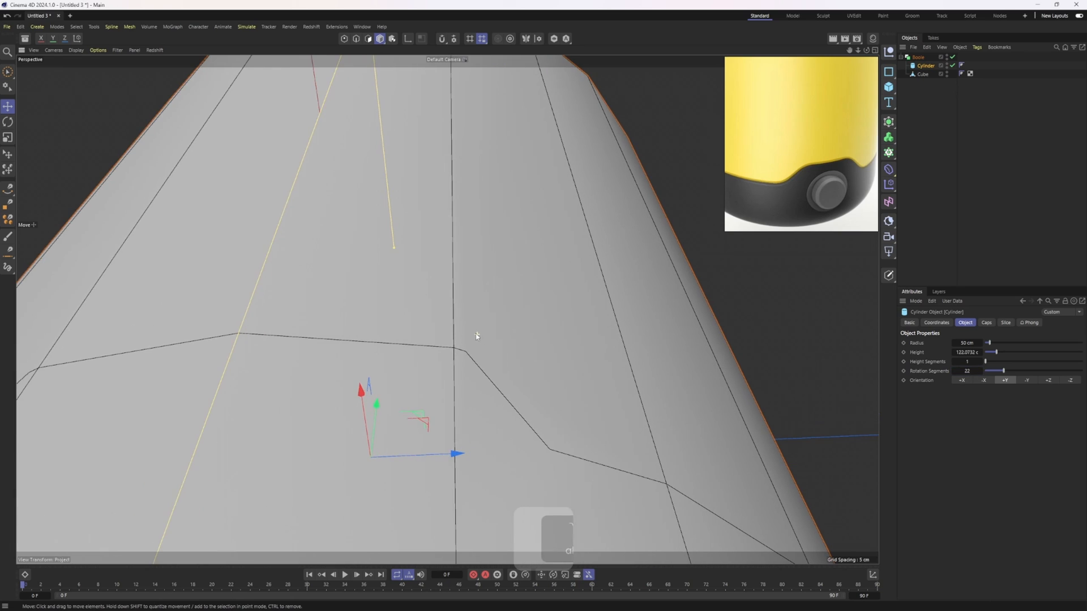
alt+drag(476, 334, 519, 364)
scroll(406, 334, up, 2)
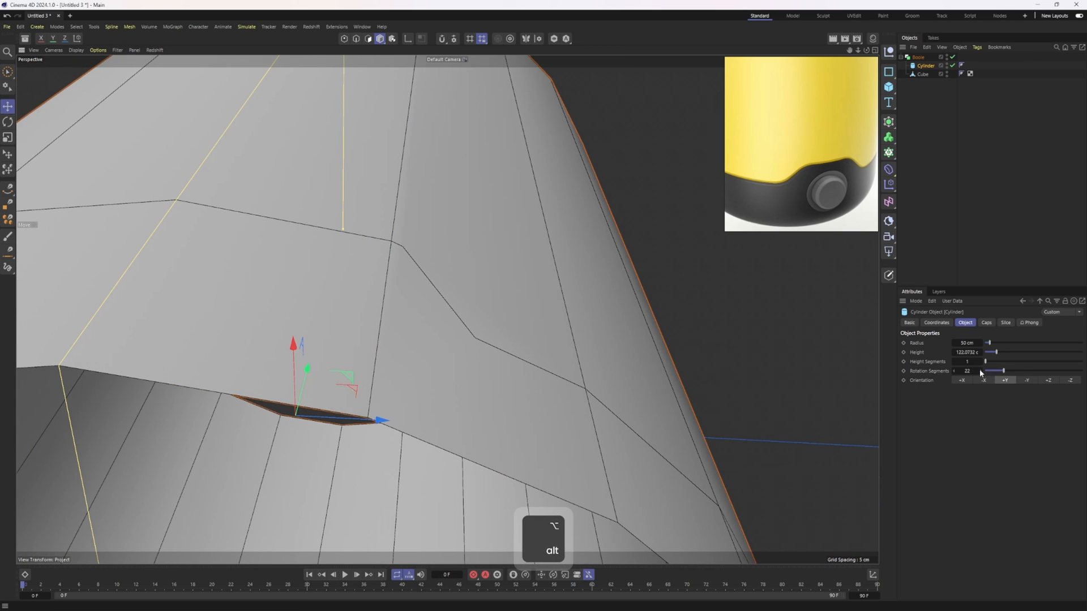
- Try finer subdivisions on the cylinder, raising its rotation segments to 45 and then to 46
alt+drag(981, 372, 982, 374)
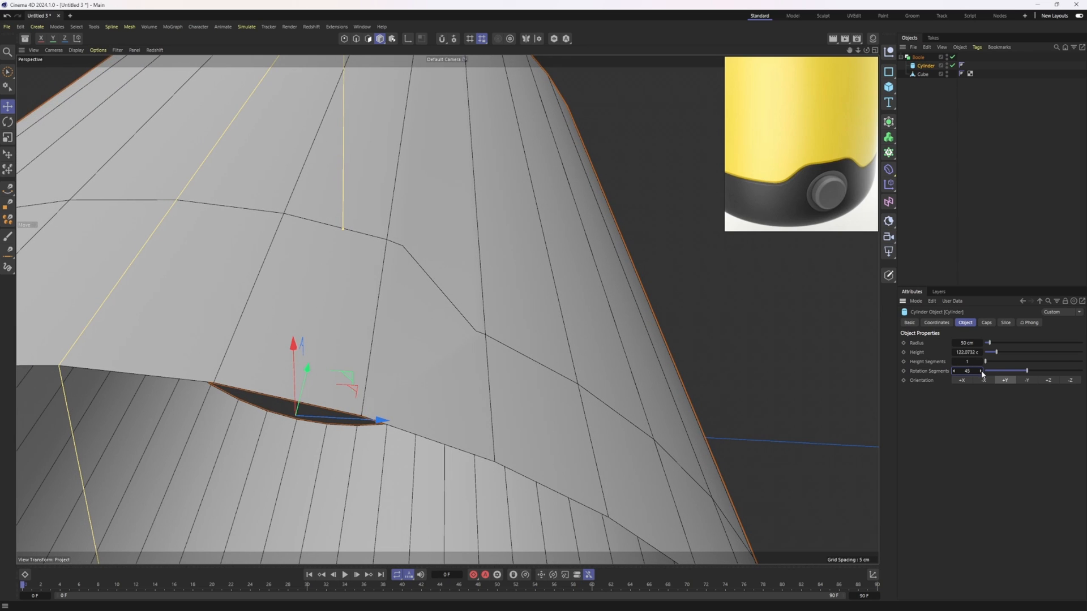
alt+drag(467, 336, 402, 223)
alt+right_drag(403, 223, 418, 226)
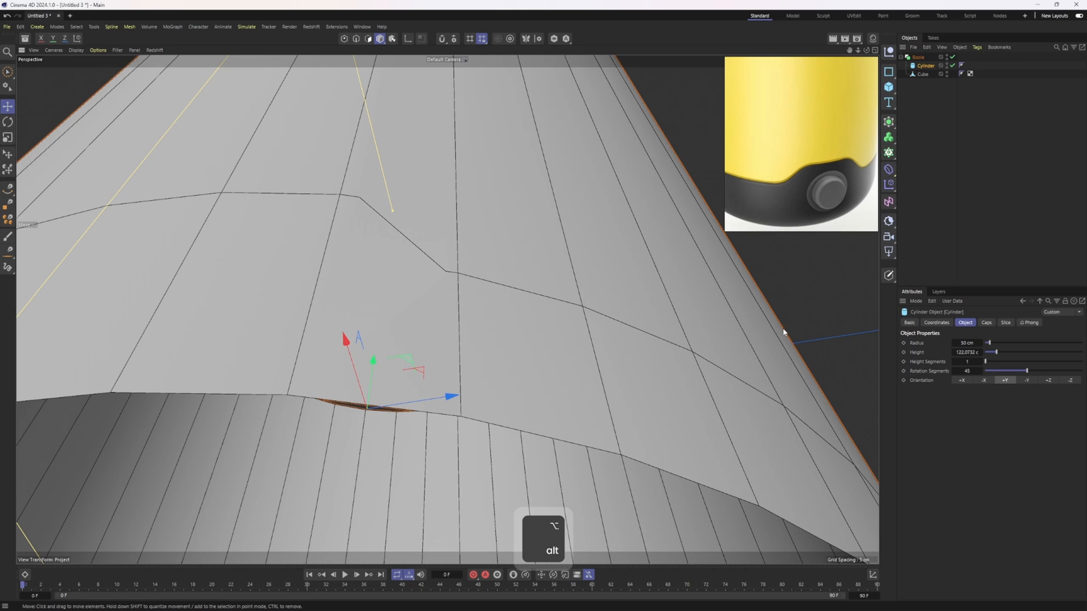
click(954, 371)
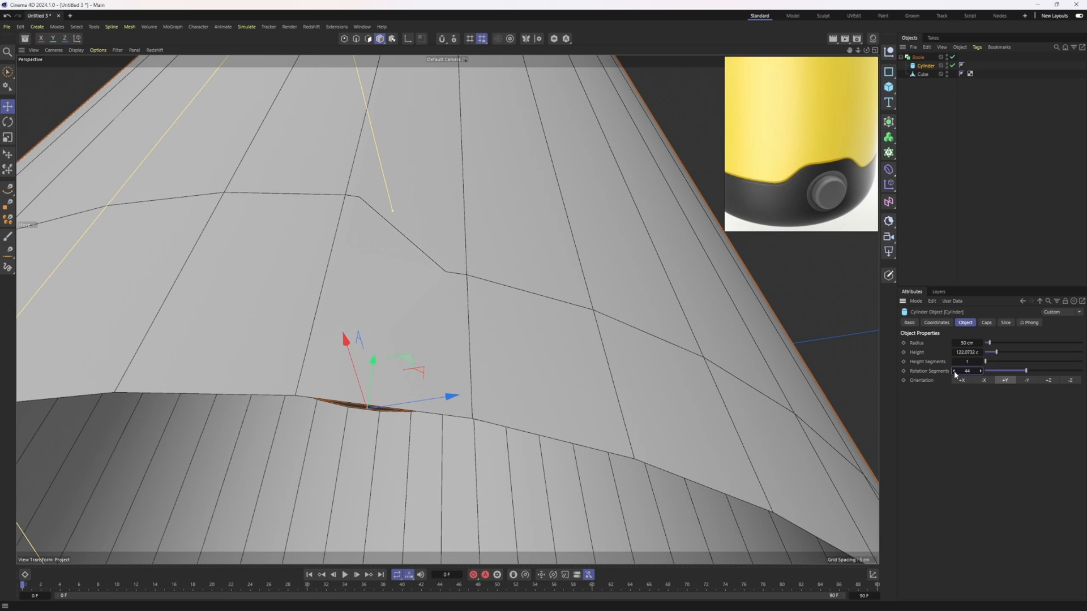
click(982, 372)
click(981, 372)
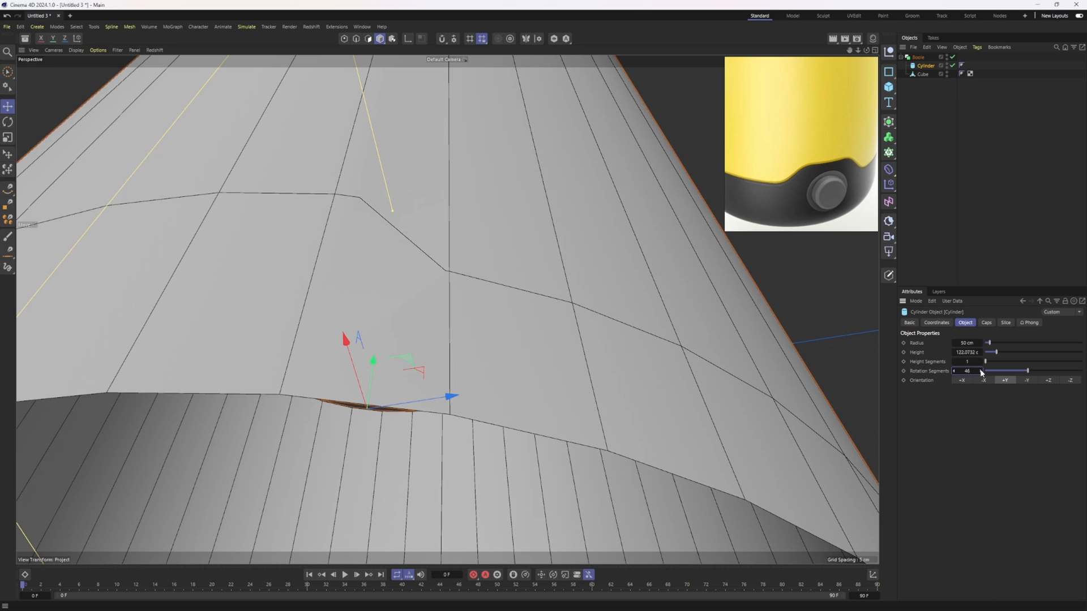
- Examine in the right and front views how the cylinder's vertical edges line up with the stepped cut's corners
alt+right_drag(549, 271, 495, 289)
middle_click(494, 290)
middle_click(281, 379)
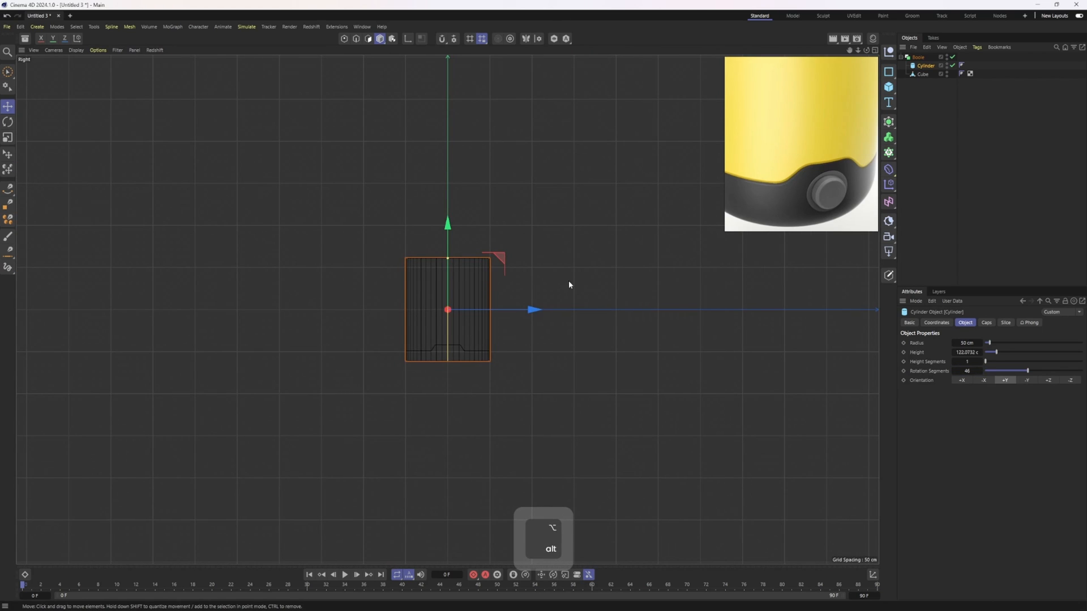
alt+right_drag(457, 258, 504, 283)
alt+middle_drag(446, 301, 365, 157)
alt+right_drag(364, 158, 348, 162)
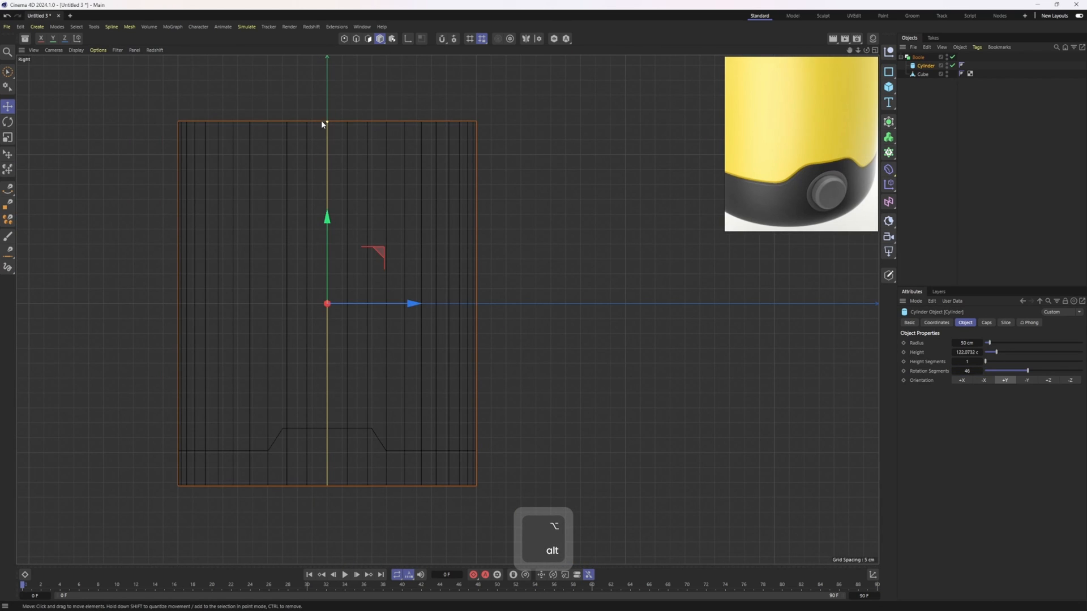
middle_click(334, 204)
middle_click(604, 375)
alt+right_drag(436, 283, 512, 279)
alt+middle_drag(512, 279, 461, 219)
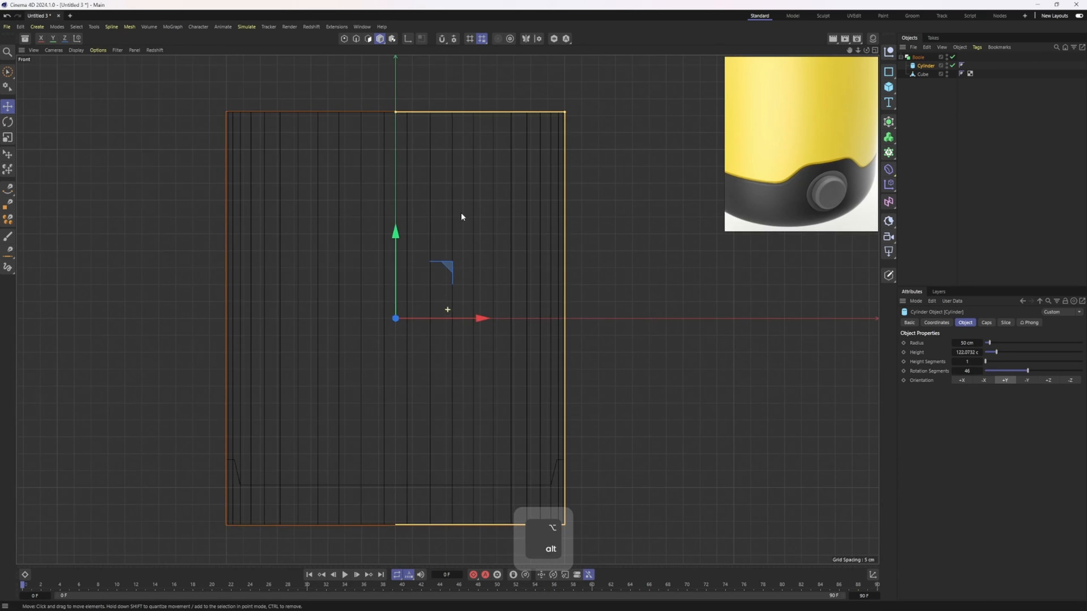
alt+right_drag(461, 218, 406, 164)
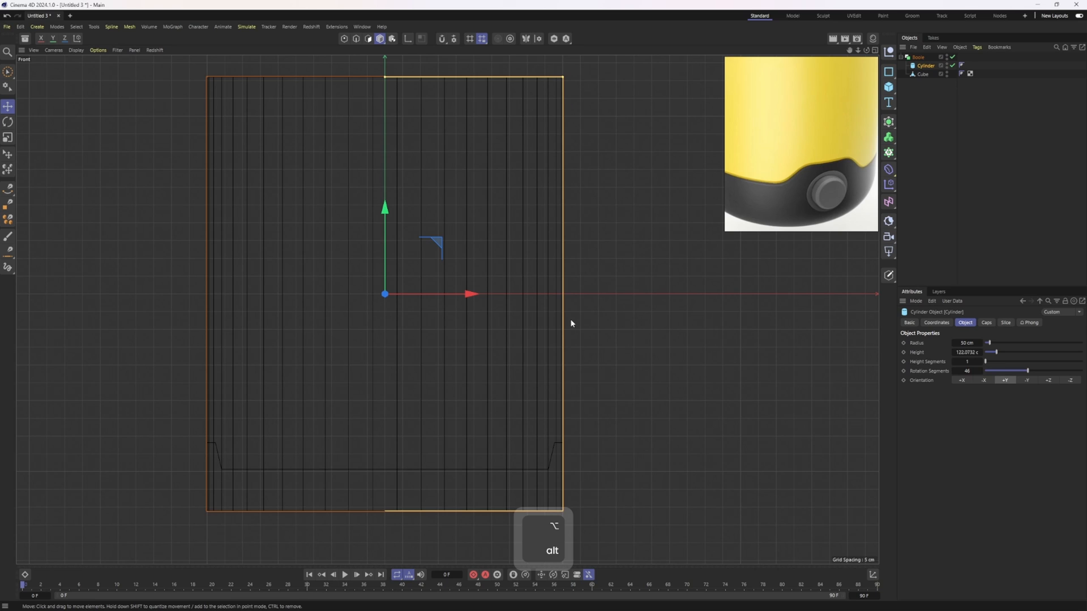
alt+middle_drag(598, 328, 599, 327)
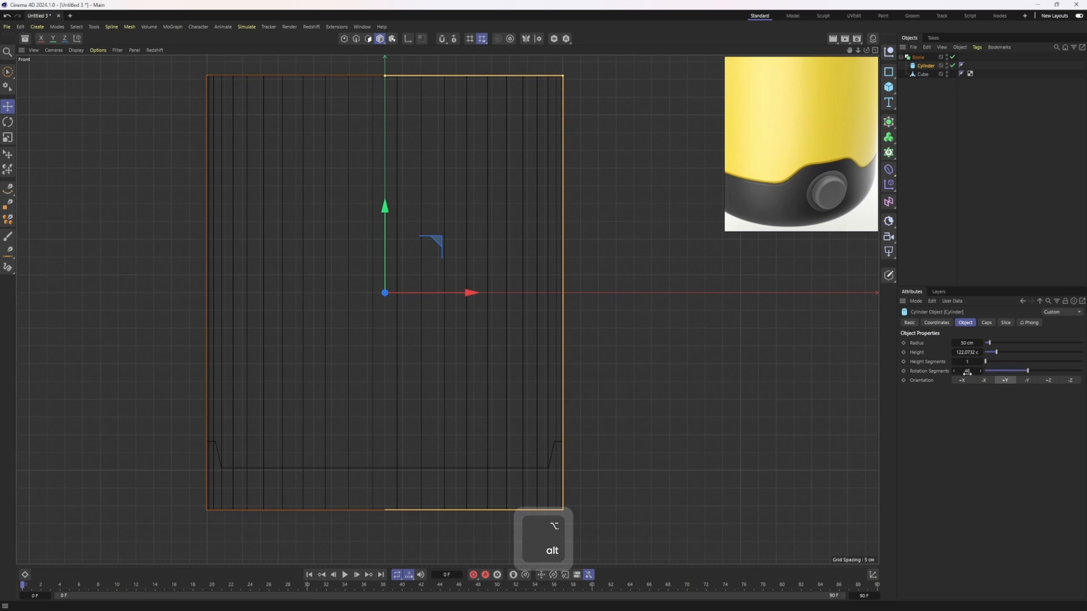
middle_click(765, 354)
middle_click(622, 365)
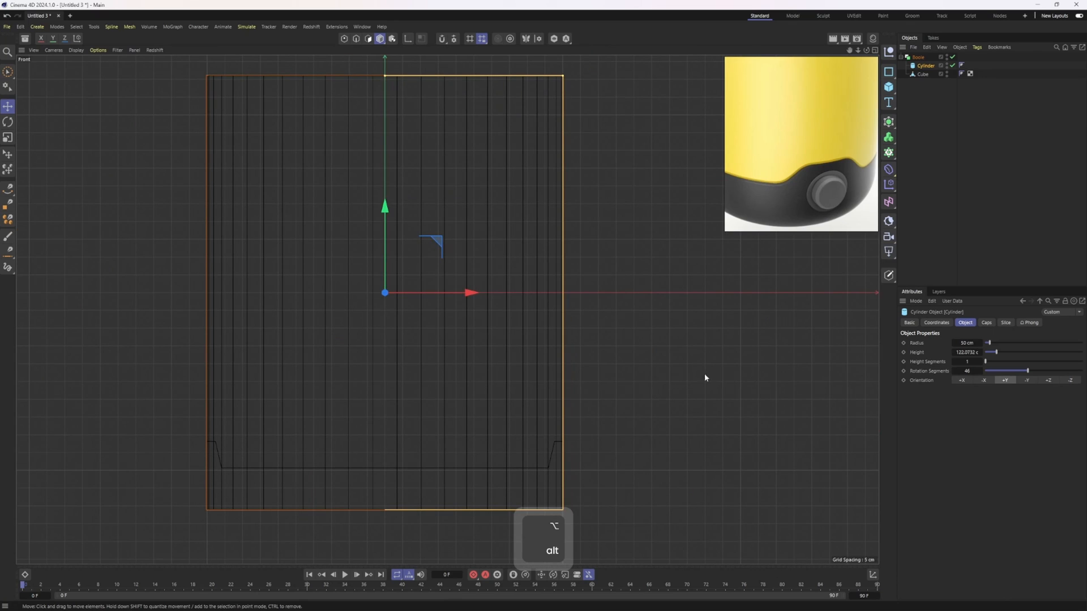
- Set the cylinder's rotation segments to 44 and check the edge alignment in the right view
click(955, 372)
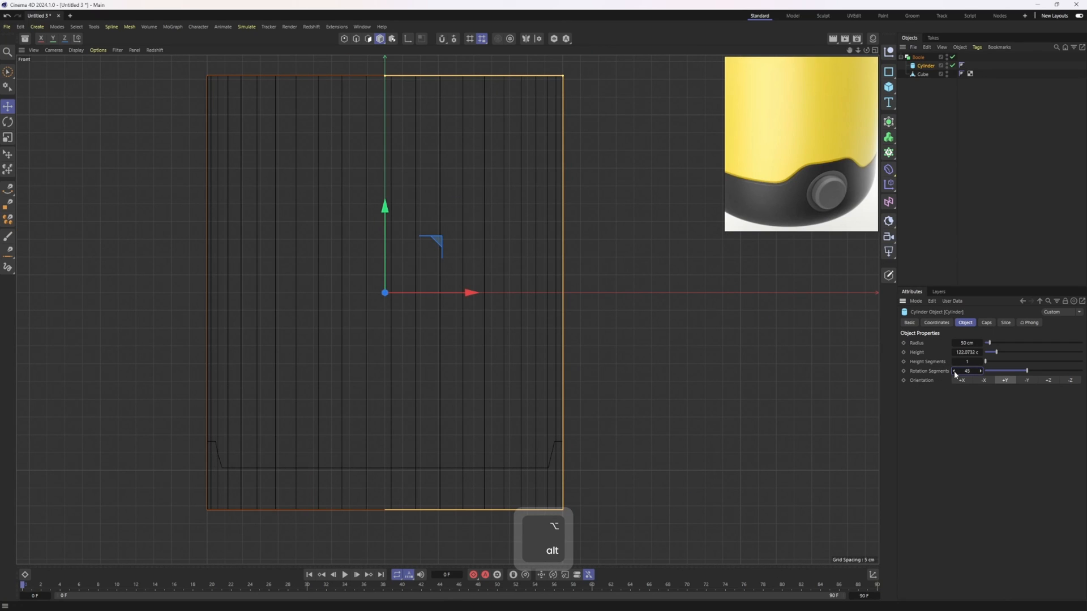
click(954, 372)
middle_click(437, 335)
middle_click(437, 335)
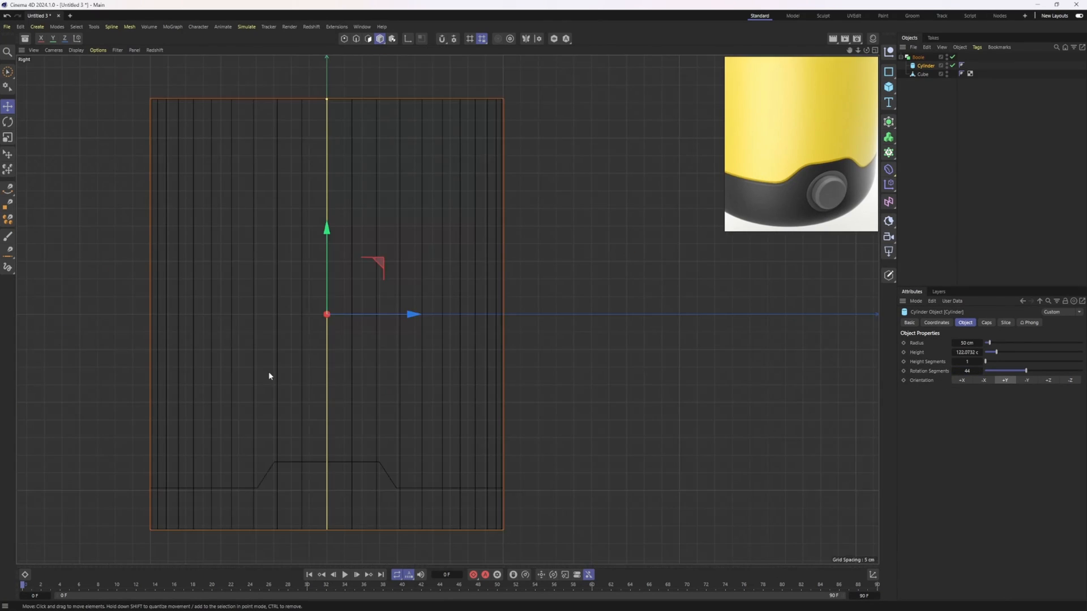
- Examine the alignment between the cylinder's edges and the stepped cut's corners in the front and perspective views
middle_click(459, 242)
scroll(628, 385, down, 6)
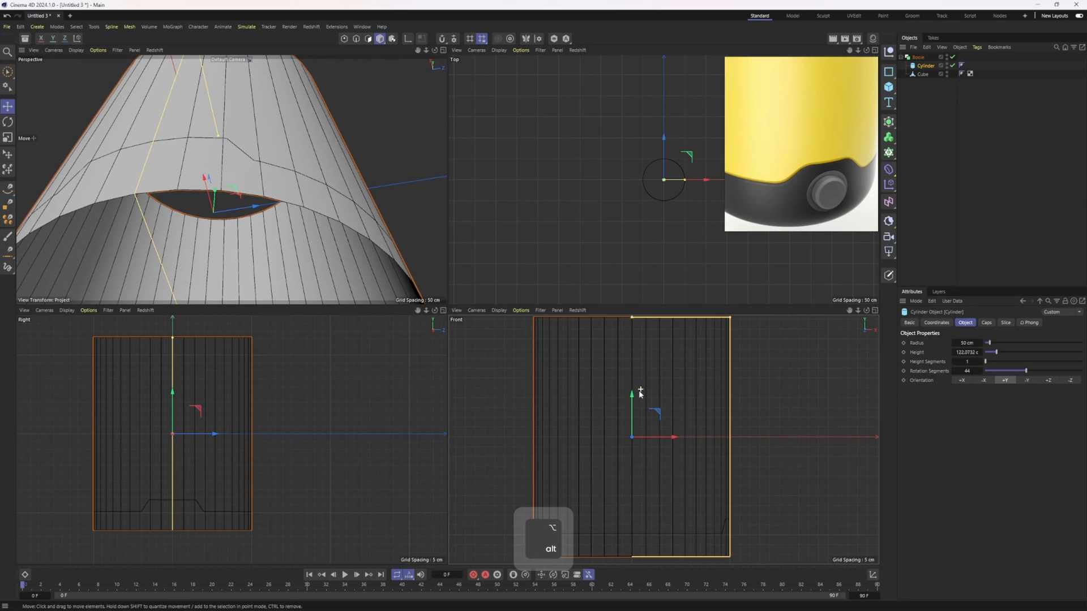
alt+middle_drag(628, 391, 628, 392)
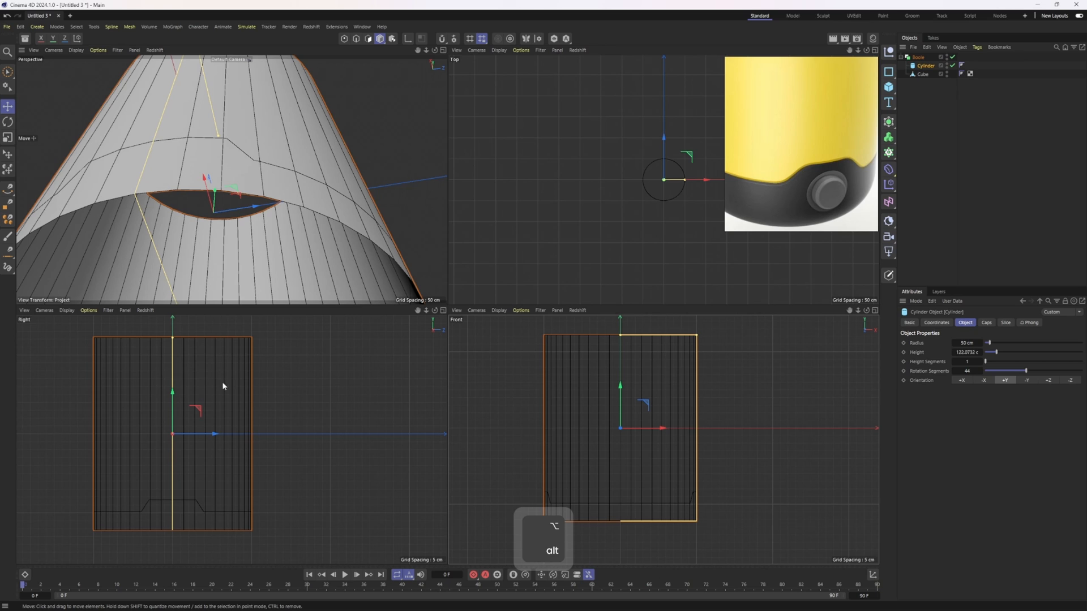
middle_click(409, 249)
scroll(453, 246, down, 5)
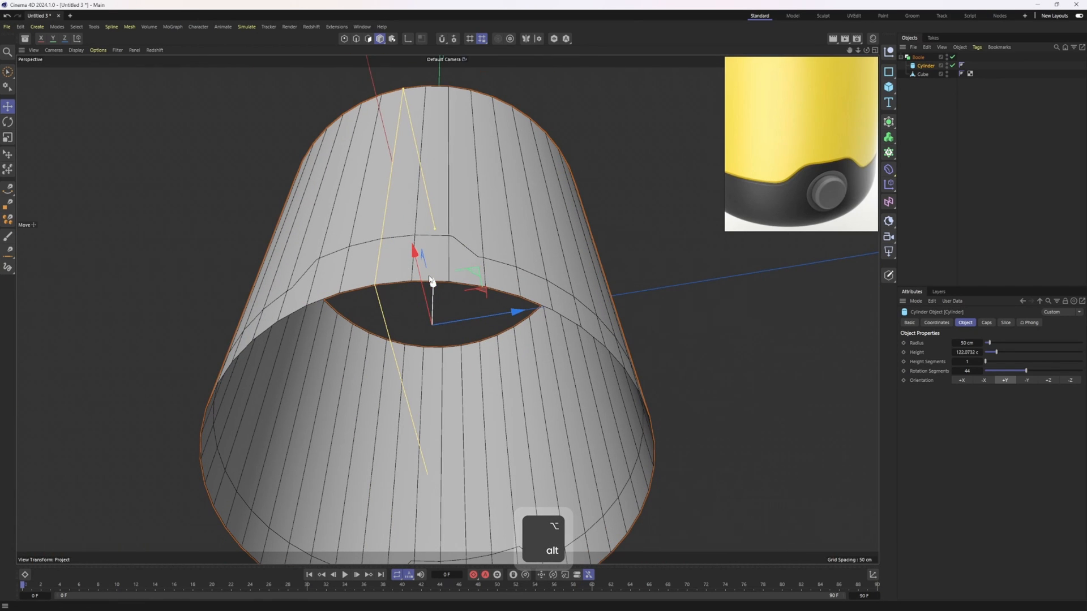
alt+drag(432, 281, 497, 273)
alt+right_drag(497, 272, 402, 249)
scroll(356, 214, up, 8)
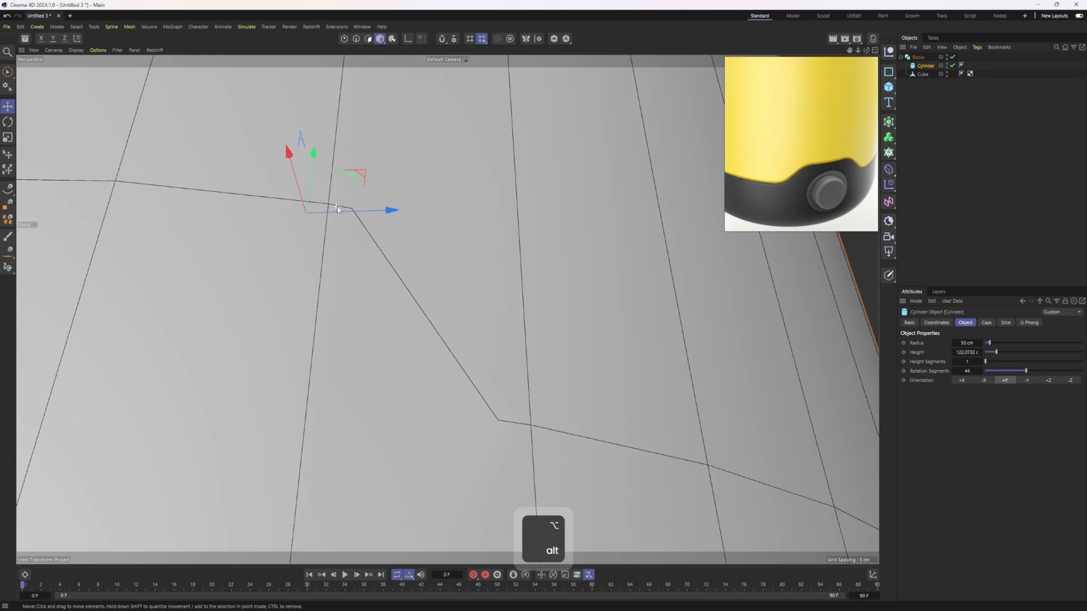
alt+drag(315, 189, 451, 299)
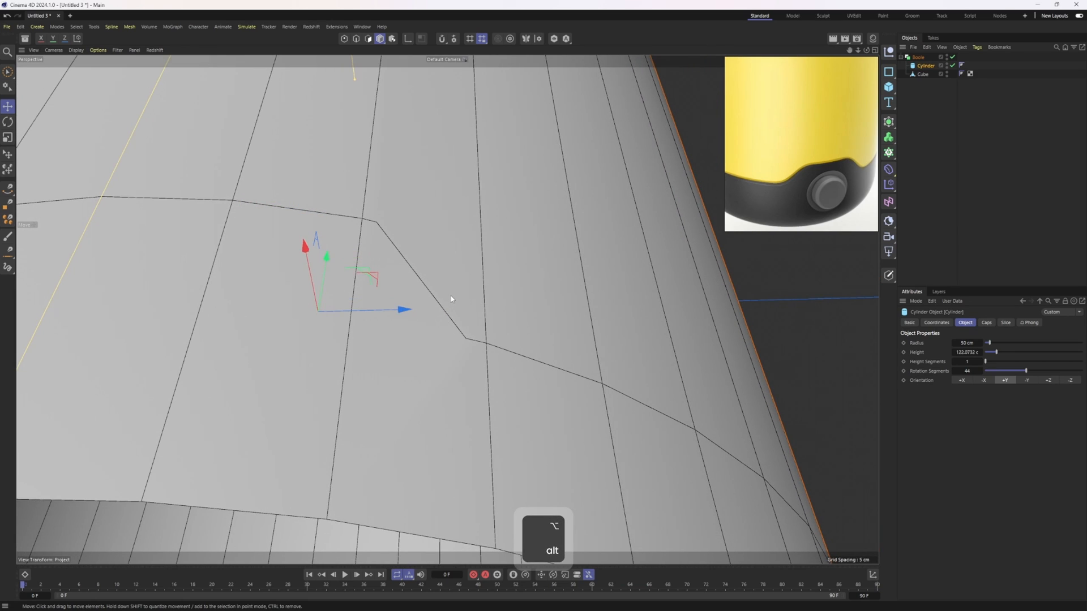
alt+drag(454, 276, 294, 242)
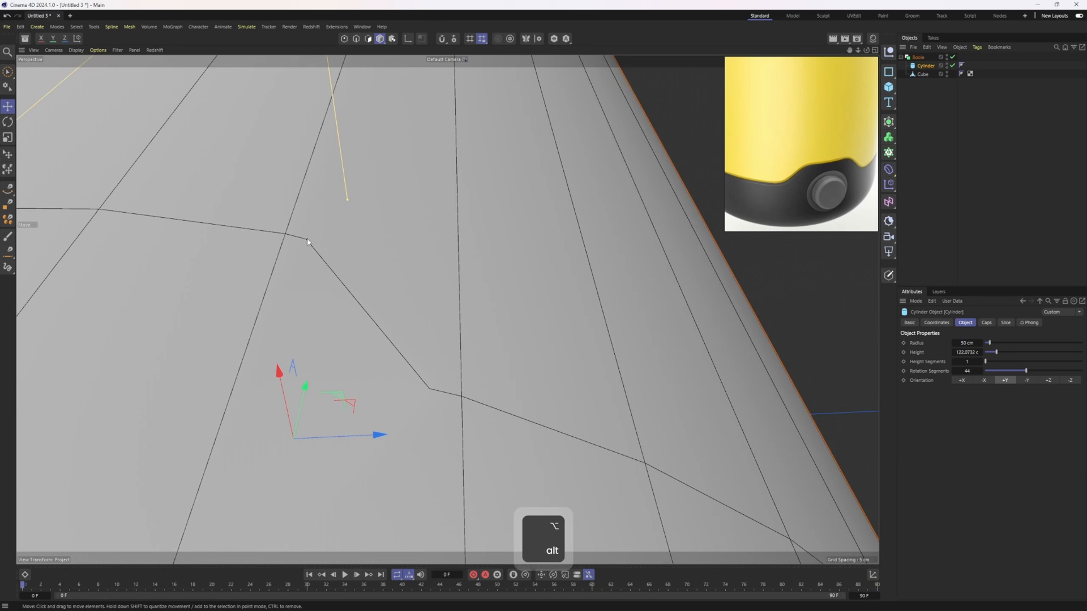
scroll(376, 244, down, 5)
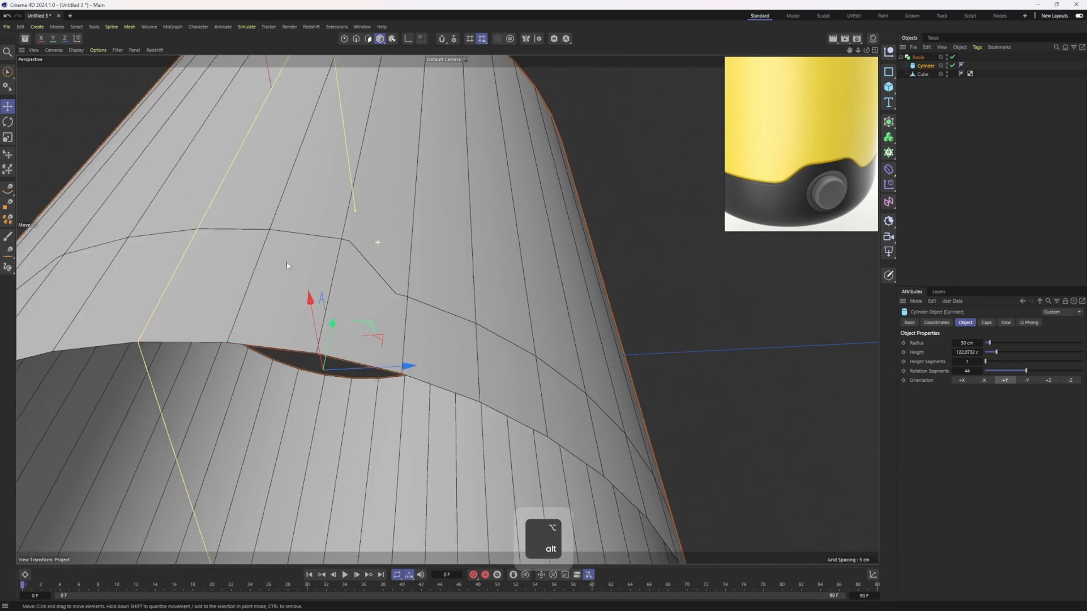
- Enable Create single object on the Boole and convert it into an editable polygon object
alt+drag(376, 244, 459, 351)
scroll(459, 351, down, 3)
click(920, 58)
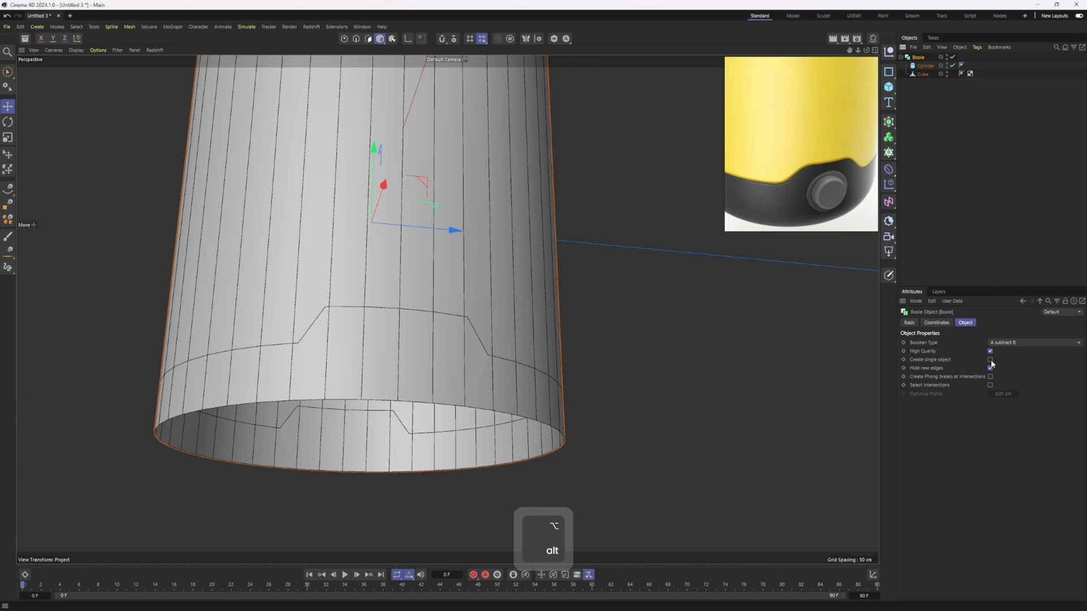
click(991, 359)
key(c)
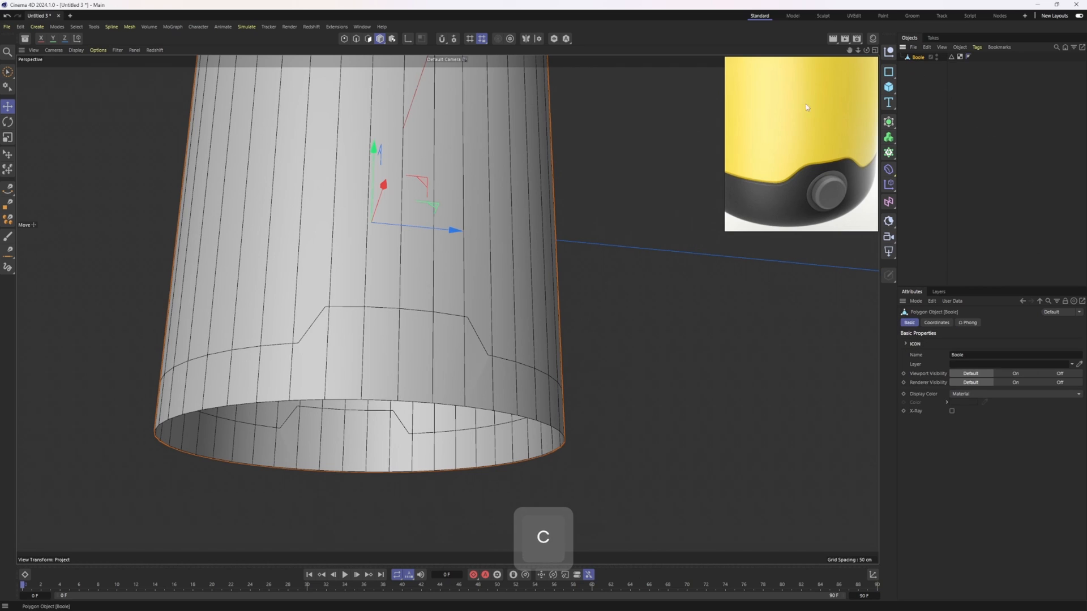
- Select all polygons of the cylinder below the stepped seam and split them into a separate object
scroll(470, 277, down, 2)
key(3)
scroll(433, 303, down, 4)
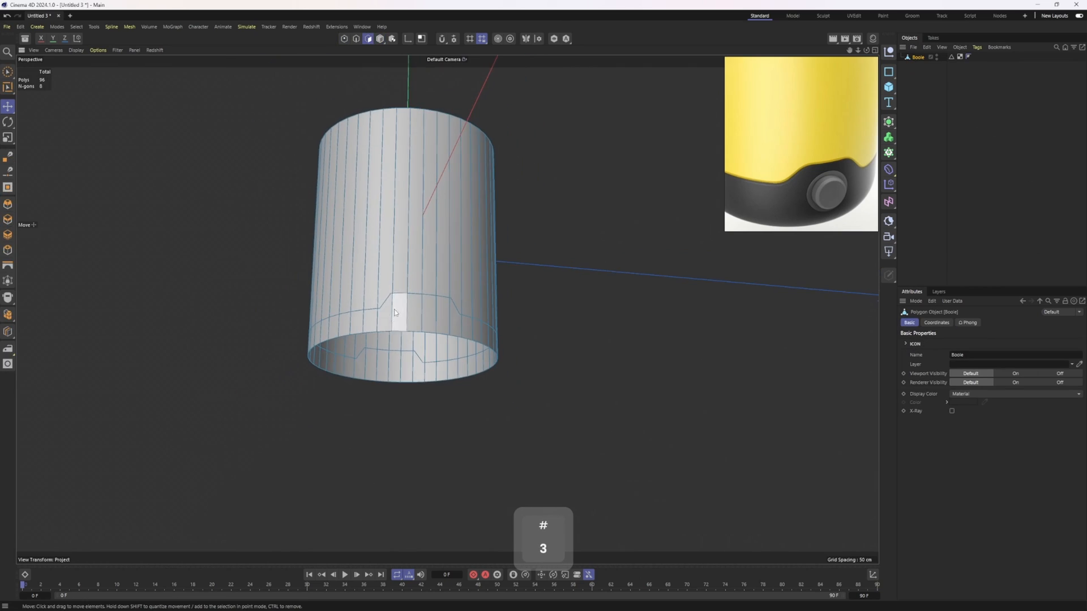
key(0)
scroll(383, 323, up, 2)
middle_click(356, 286)
middle_click(354, 285)
alt+drag(299, 184, 579, 404)
key(u)
key(p)
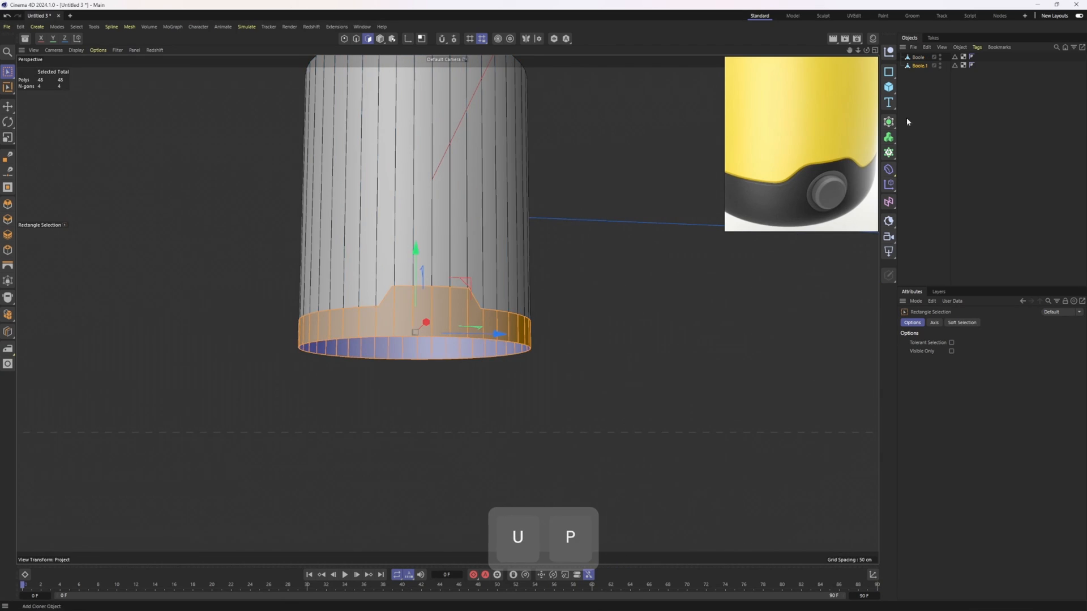
- Hide the split-off base object and delete the selected lower polygons from the original body
alt+double_click(941, 66)
click(919, 57)
key(Delete)
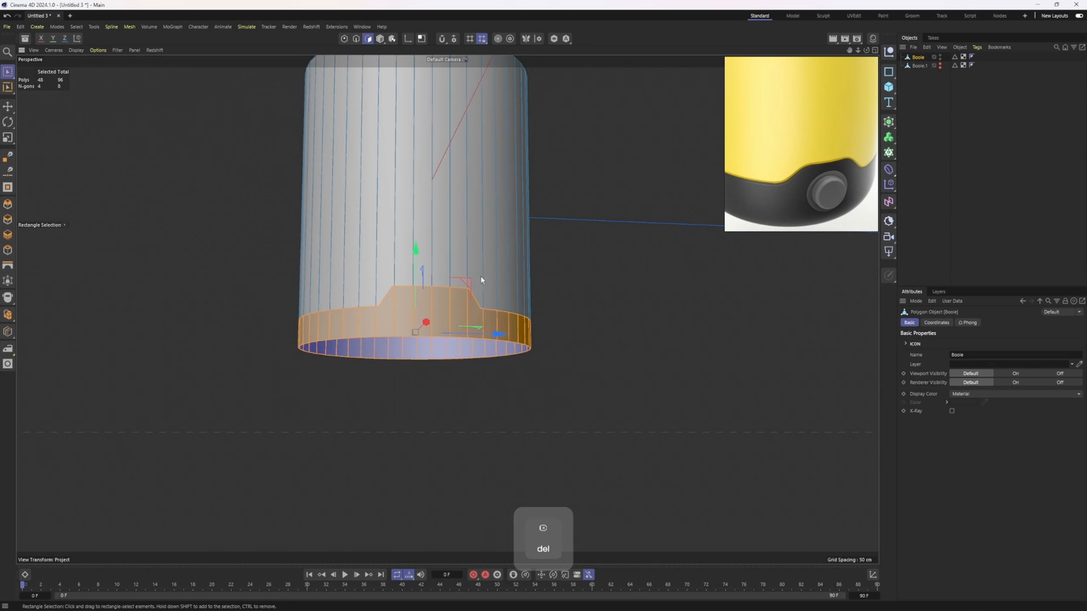
- Select all edges along the stepped lower opening of the upper body
scroll(432, 287, up, 2)
scroll(432, 287, up, 3)
key(2)
key(e)
scroll(377, 283, up, 2)
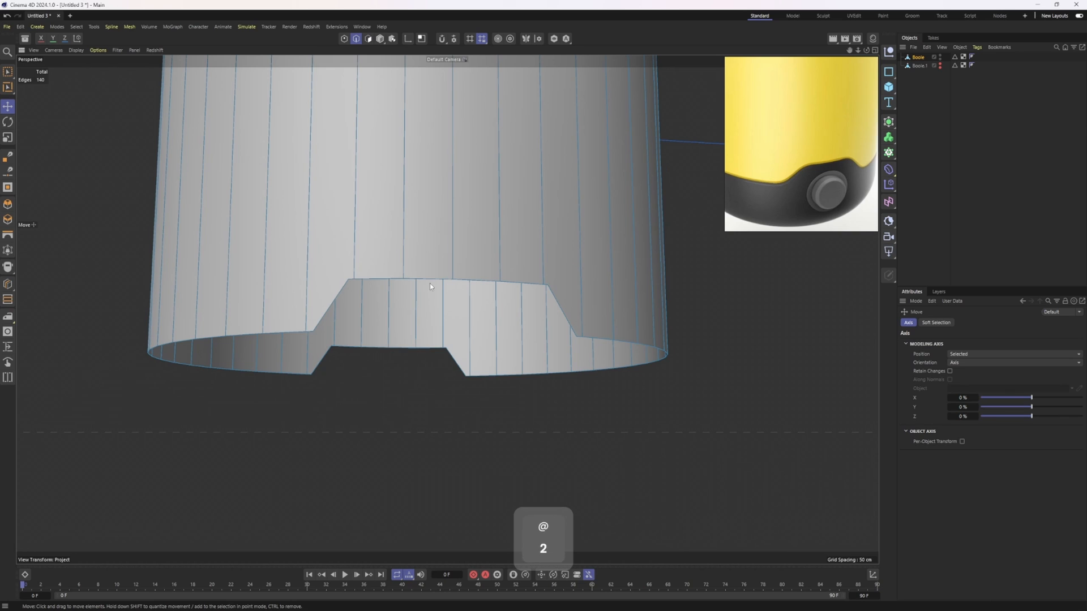
alt+drag(430, 283, 345, 284)
scroll(348, 294, down, 5)
key(space)
drag(105, 271, 594, 419)
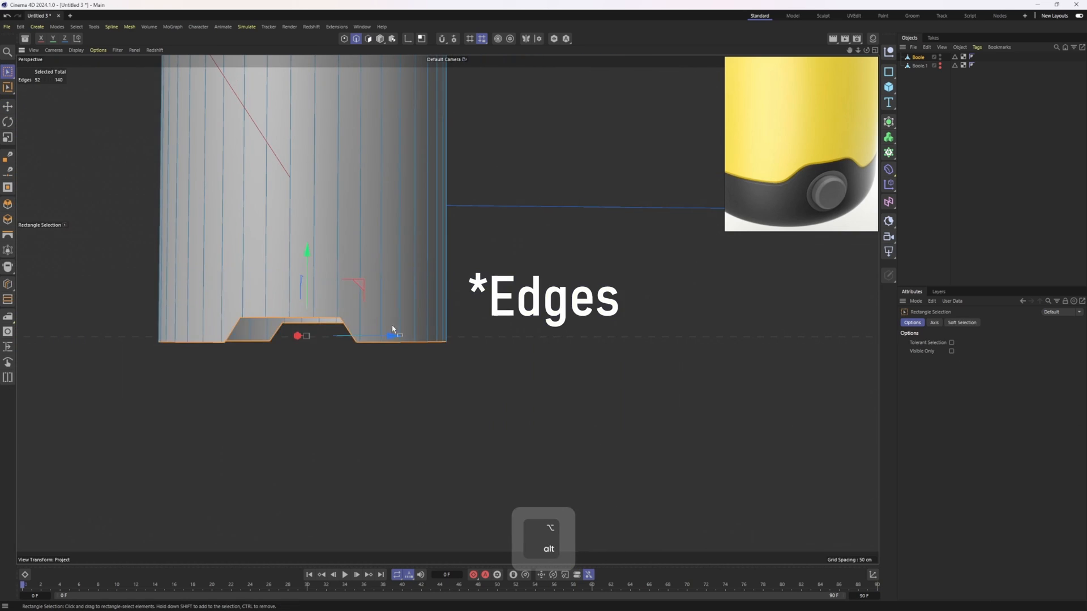
alt+drag(392, 329, 199, 303)
drag(121, 236, 678, 434)
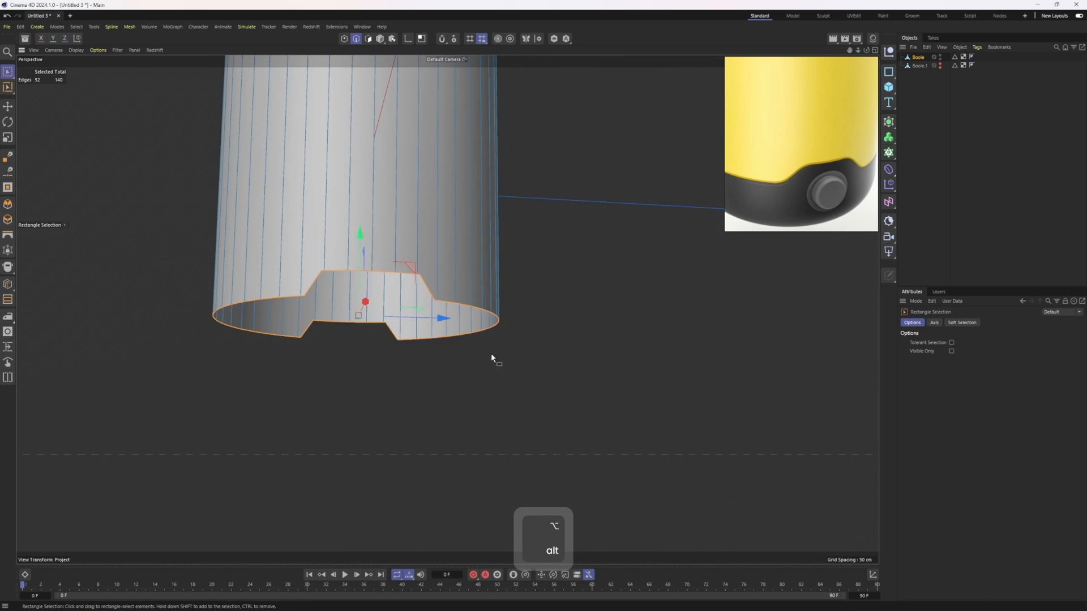
scroll(419, 328, up, 3)
- Slide a copy of the selected opening edges slightly upward to form a thin band along the stepped seam
key(u)
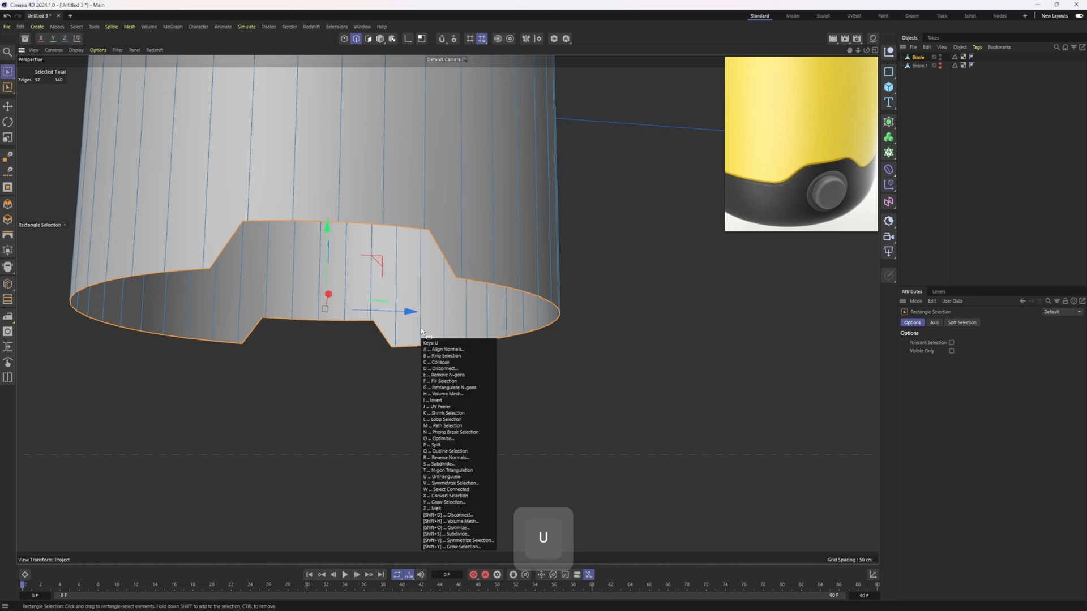
key(n)
key(e)
alt+drag(493, 323, 396, 287)
right_click(546, 369)
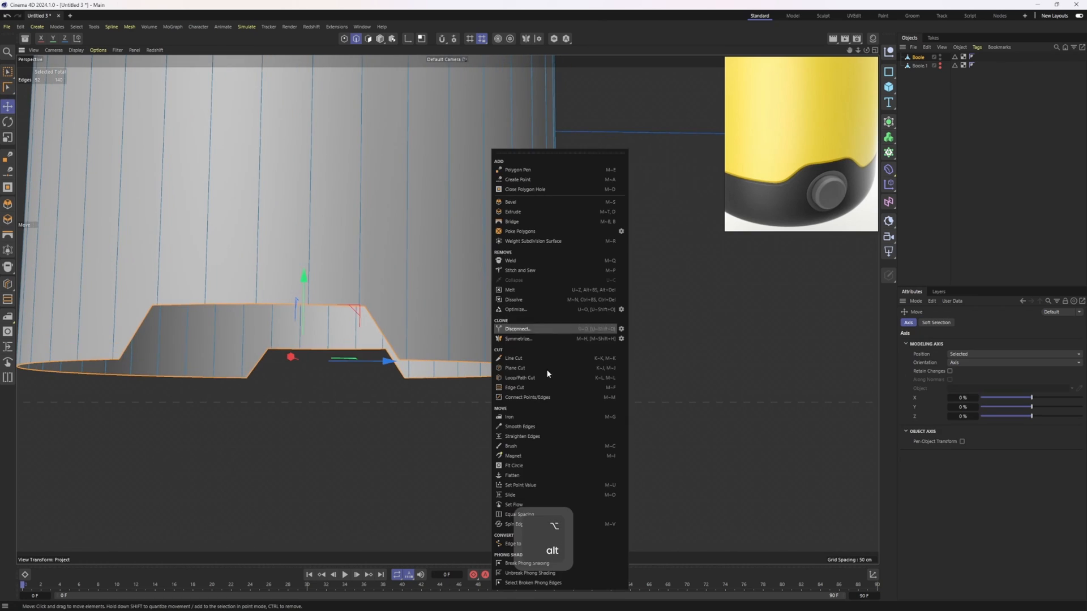
click(527, 495)
mouse_move(412, 328)
alt+mouse_down()
mouse_move(361, 270)
mouse_move(345, 313)
mouse_move(327, 317)
mouse_move(336, 329)
mouse_move(453, 342)
alt+mouse_up()
scroll(347, 329, down, 3)
- Examine the points at the seam band's corners with the Polygon Pen, and return to edge mode with the Move tool
key(w)
alt+drag(454, 342, 455, 353)
right_click(420, 248)
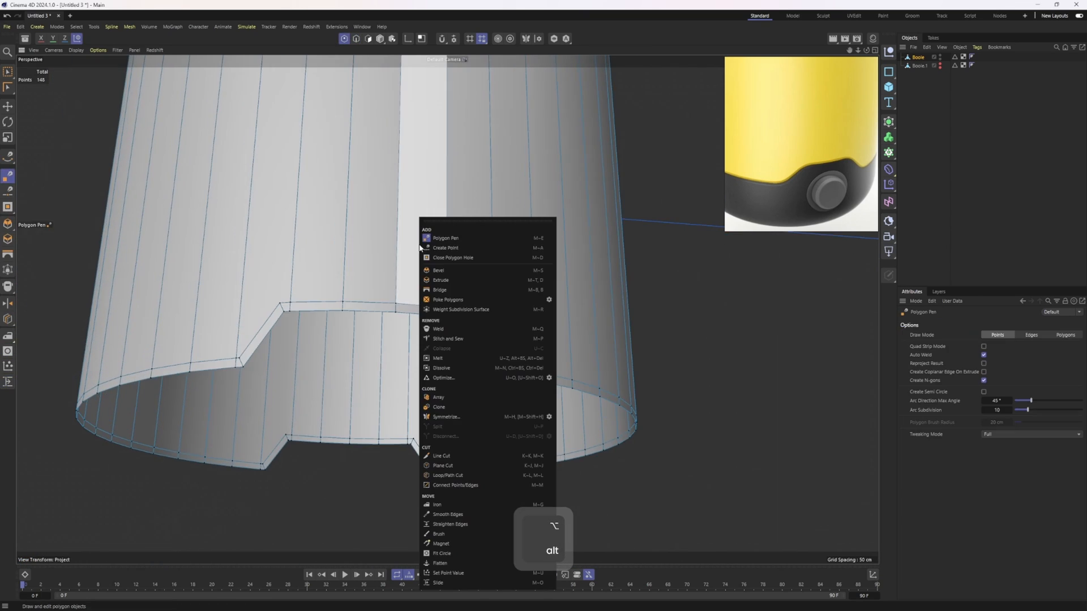
click(464, 241)
scroll(335, 297, up, 1)
alt+drag(335, 296, 447, 308)
alt+drag(327, 321, 306, 355)
key(2)
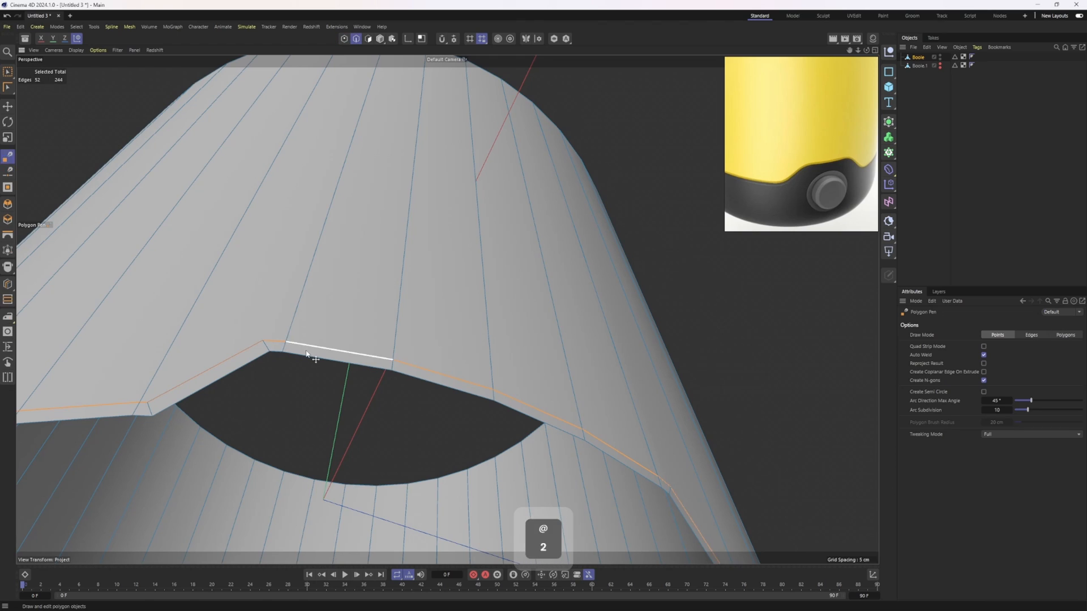
key(e)
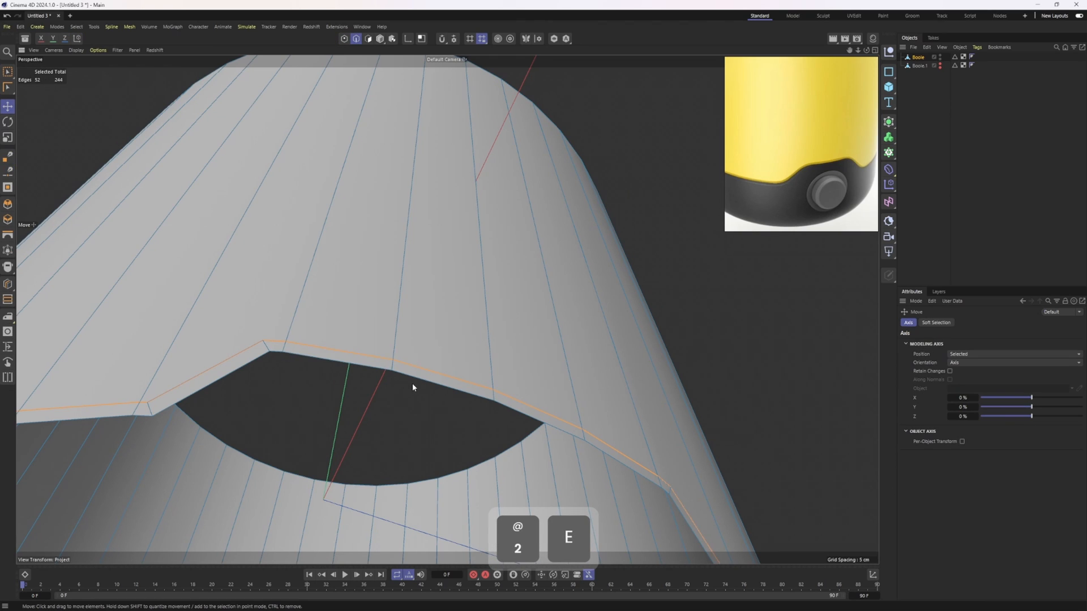
- Try to merge the seam band's inner corner point with the neighbouring vertical-edge point using the Polygon Pen, and undo it
key(1)
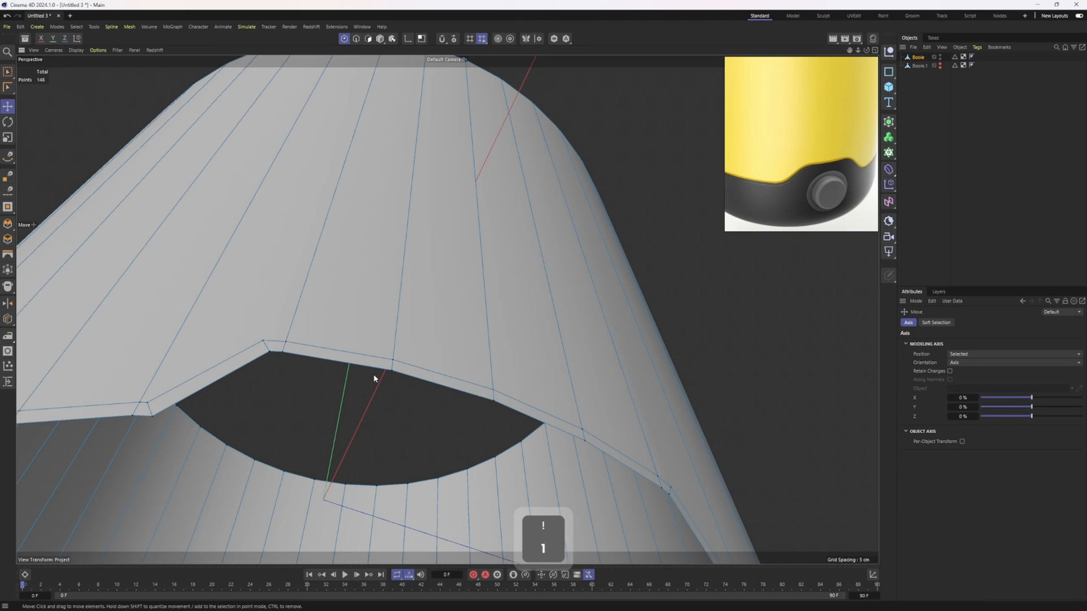
key(m)
key(e)
mouse_move(270, 342)
alt+mouse_down()
mouse_move(263, 350)
mouse_move(273, 339)
alt+mouse_up()
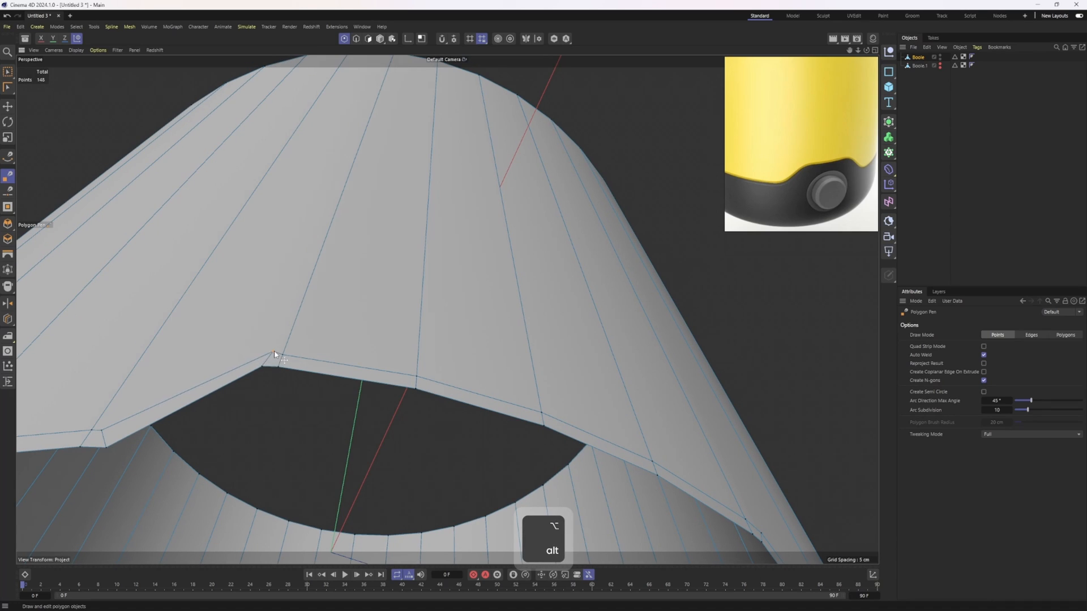
key(ctrl+z)
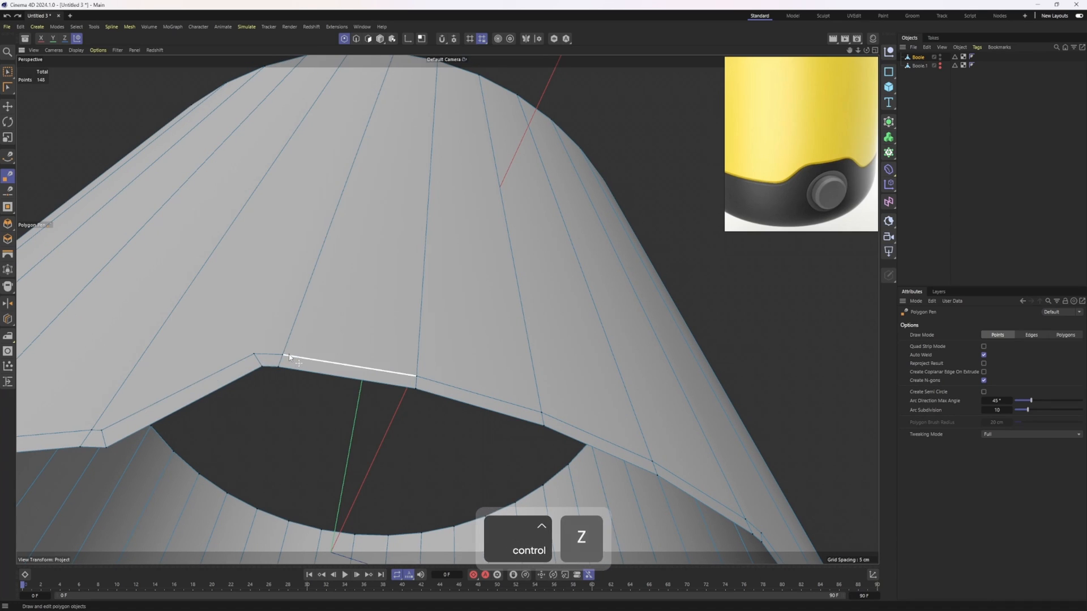
- Loop-select the tall wall polygons above the seam band to examine the polygon flow, and return to edge mode
key(3)
key(u)
key(l)
click(317, 210)
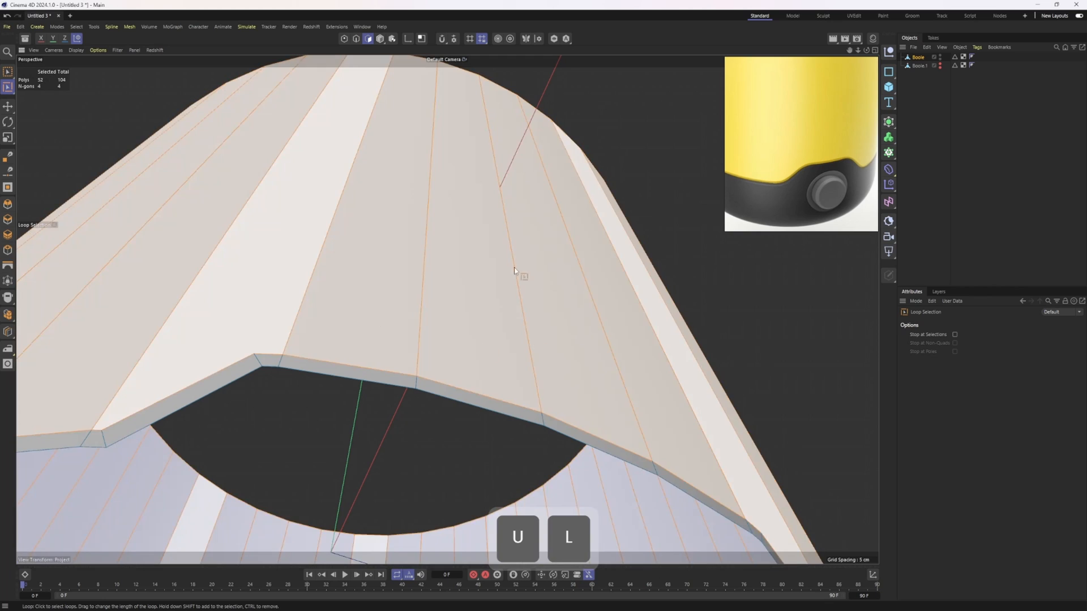
drag(319, 200, 320, 310)
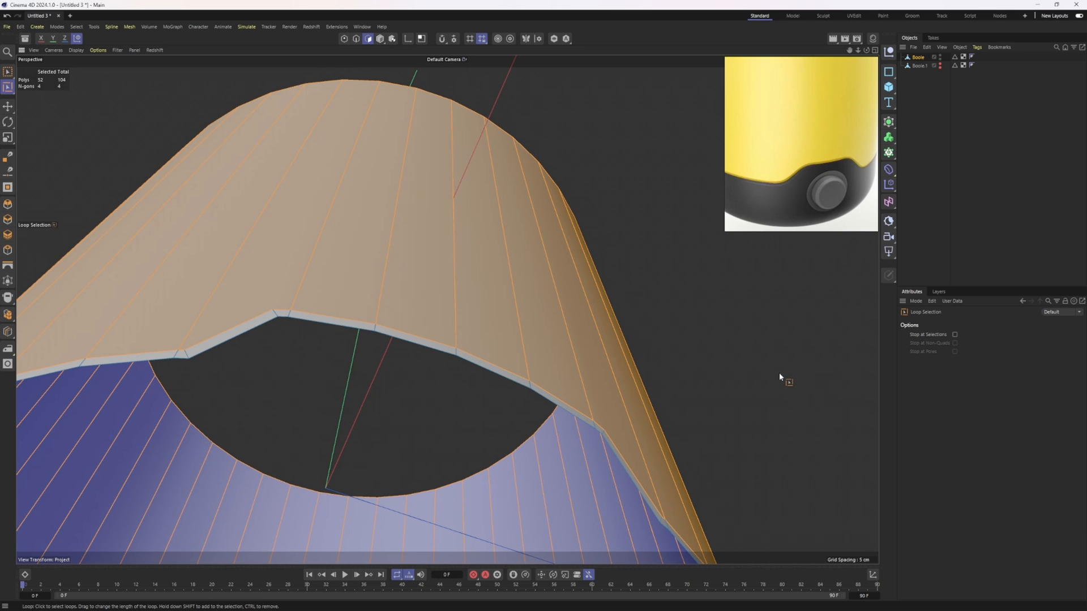
key(2)
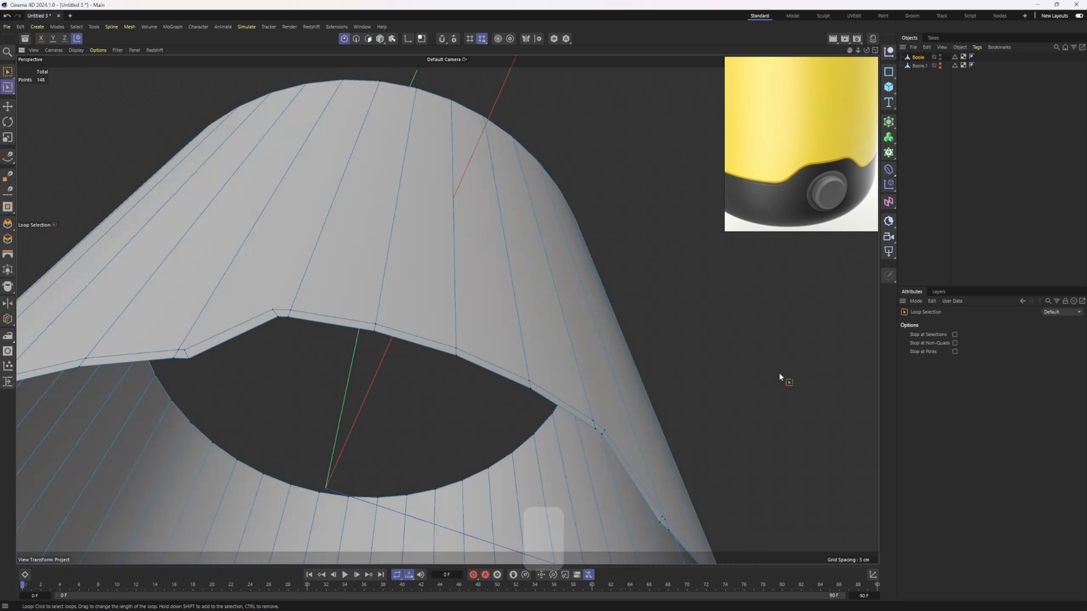
click(445, 403)
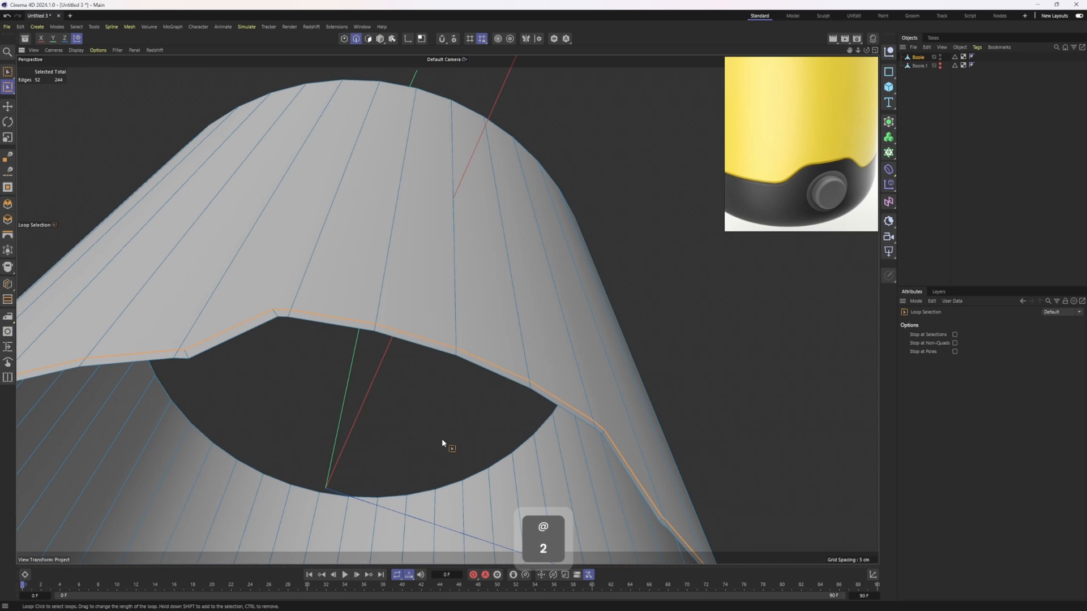
- Merge the first inner corner point of the upper body's seam band with the adjacent vertical-edge point using the Polygon Pen
key(1)
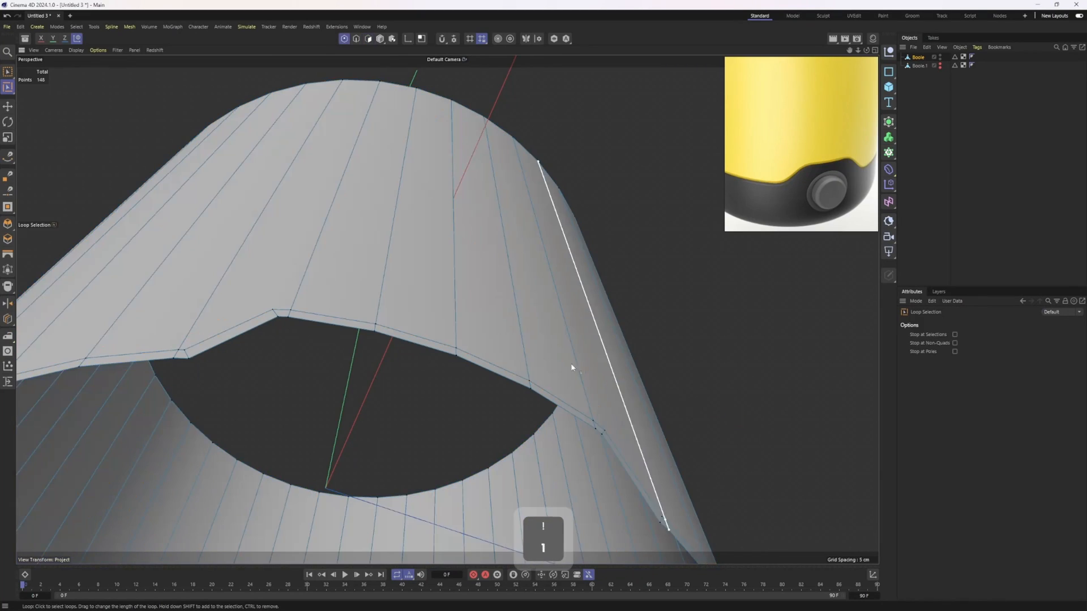
key(m)
key(e)
scroll(266, 309, up, 9)
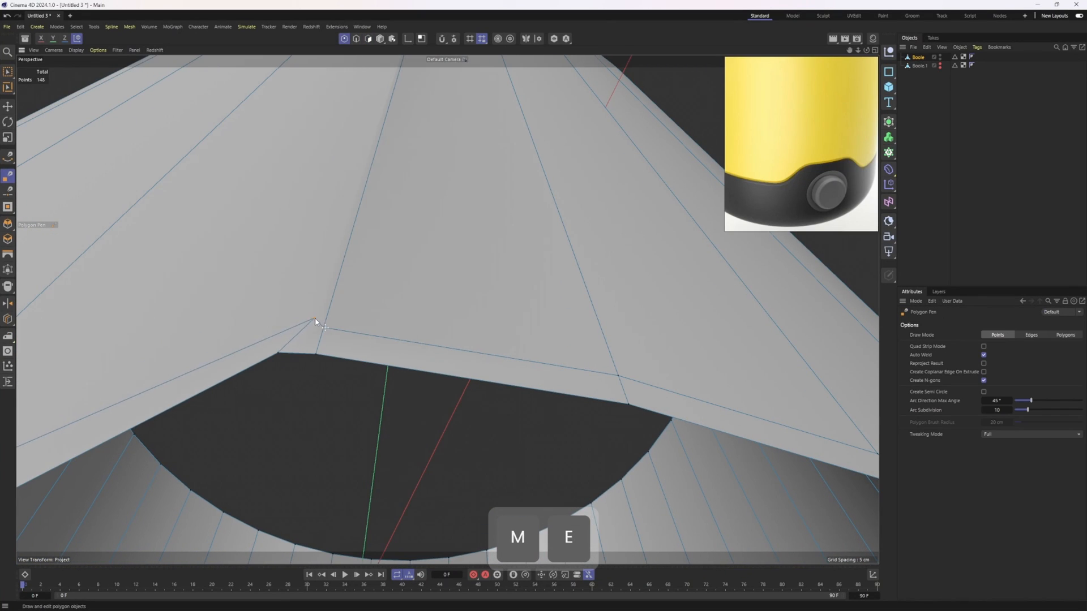
drag(314, 318, 283, 329)
scroll(325, 327, down, 3)
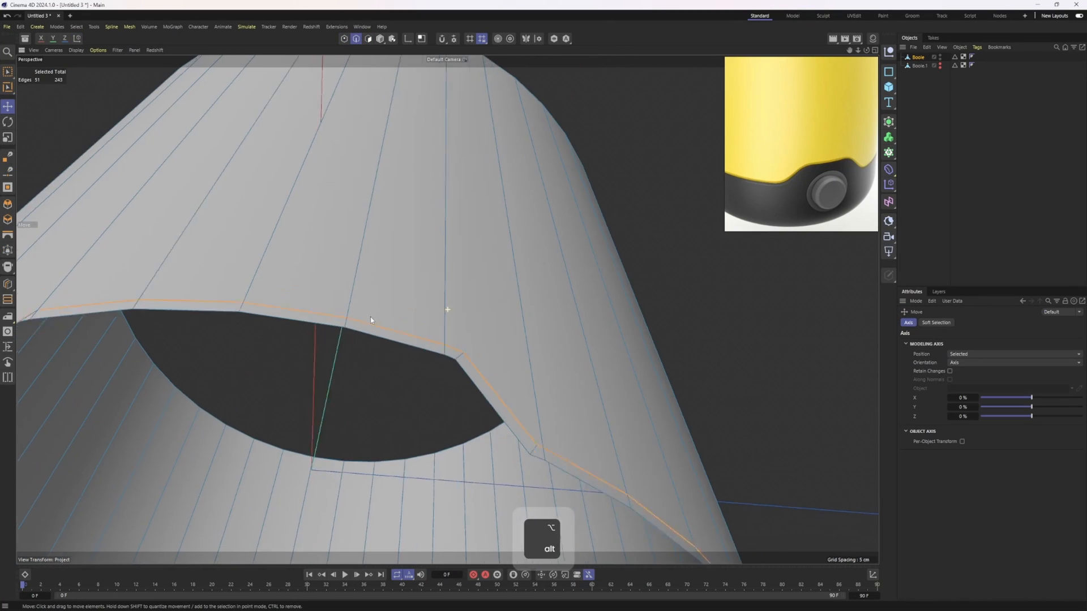
- Merge the remaining inner corner points of the upper body's seam band with their neighbouring vertical-edge points
alt+drag(370, 318, 410, 281)
alt+drag(654, 378, 502, 351)
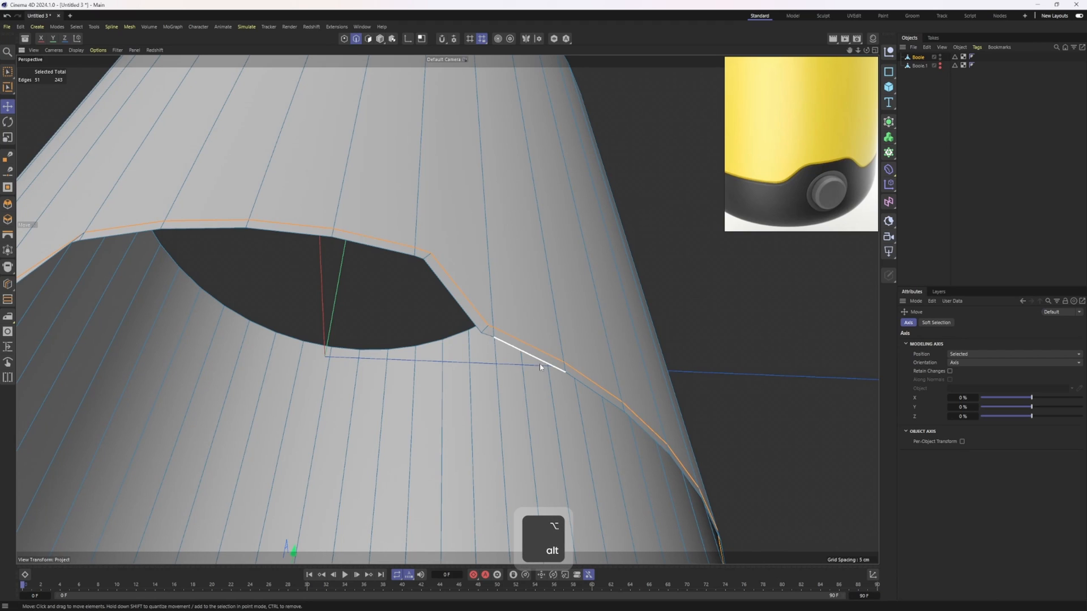
alt+drag(390, 237, 453, 250)
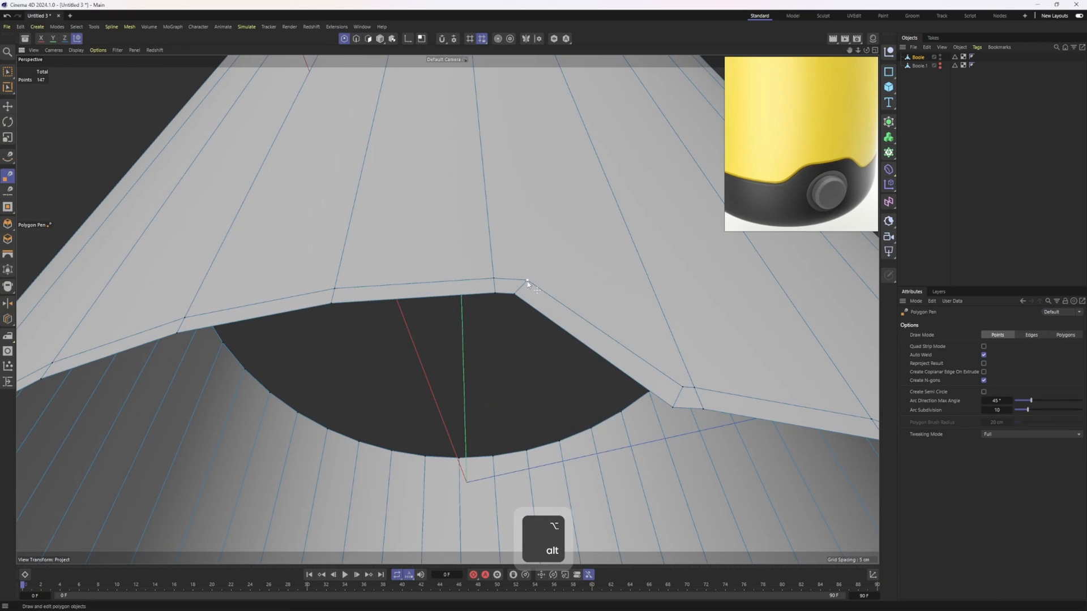
alt+drag(552, 309, 331, 246)
scroll(522, 347, down, 2)
key(ctrl+z)
scroll(568, 351, up, 2)
key(3)
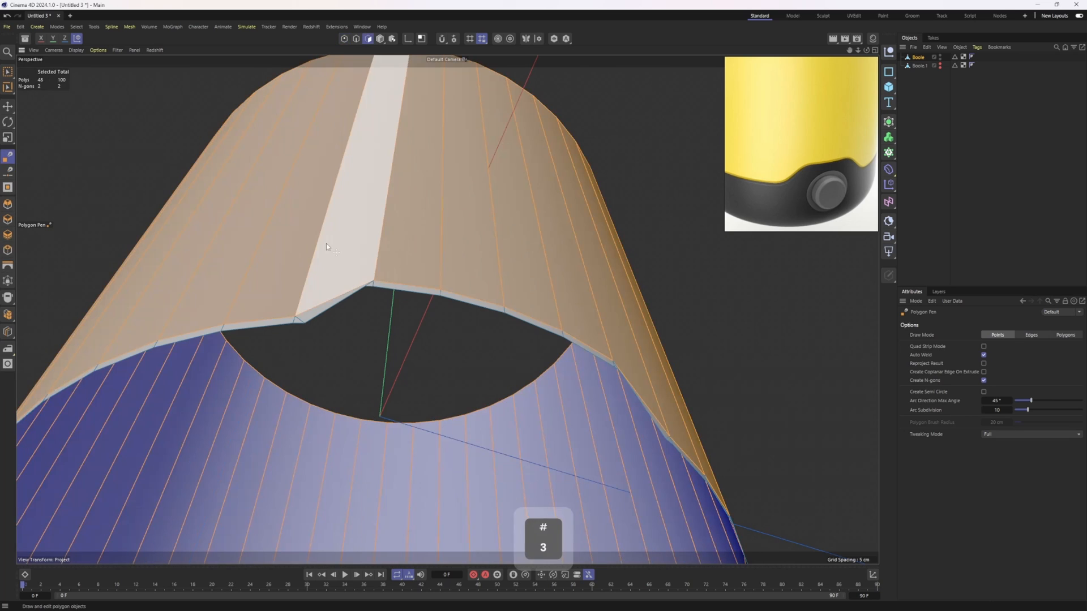
key(2)
key(e)
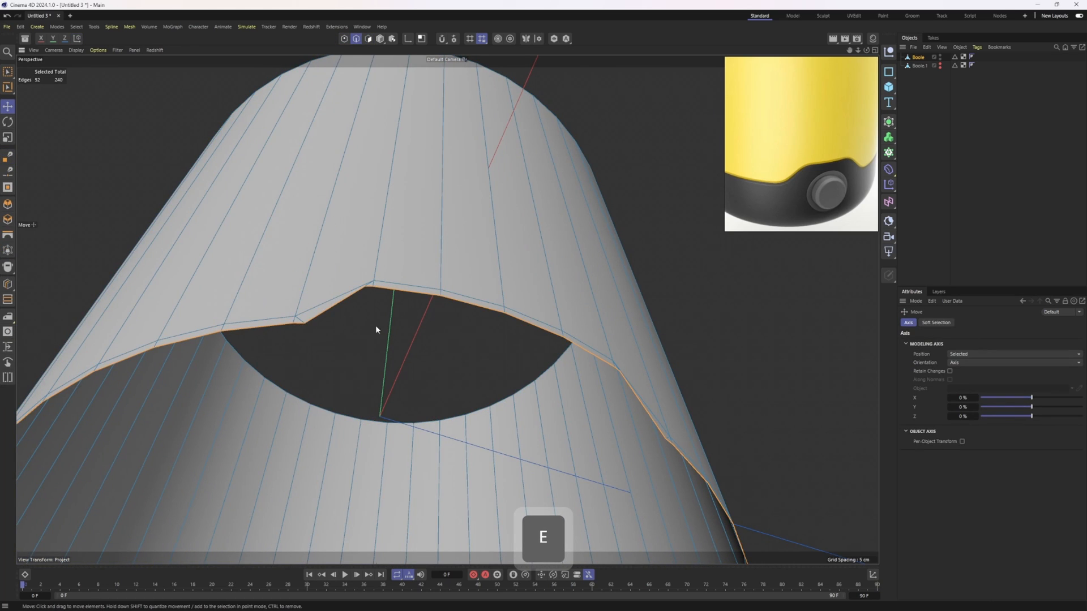
- Merge corner points on the upper body's lower opening edge with their neighbouring points using the Polygon Pen in point mode
alt+drag(376, 325, 310, 259)
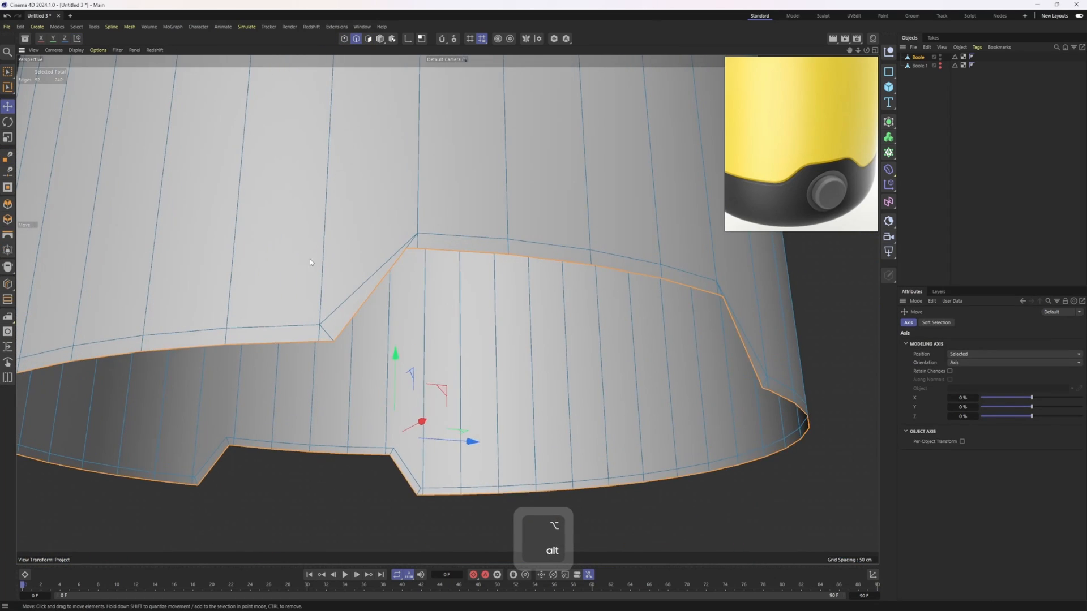
key(1)
right_click(338, 228)
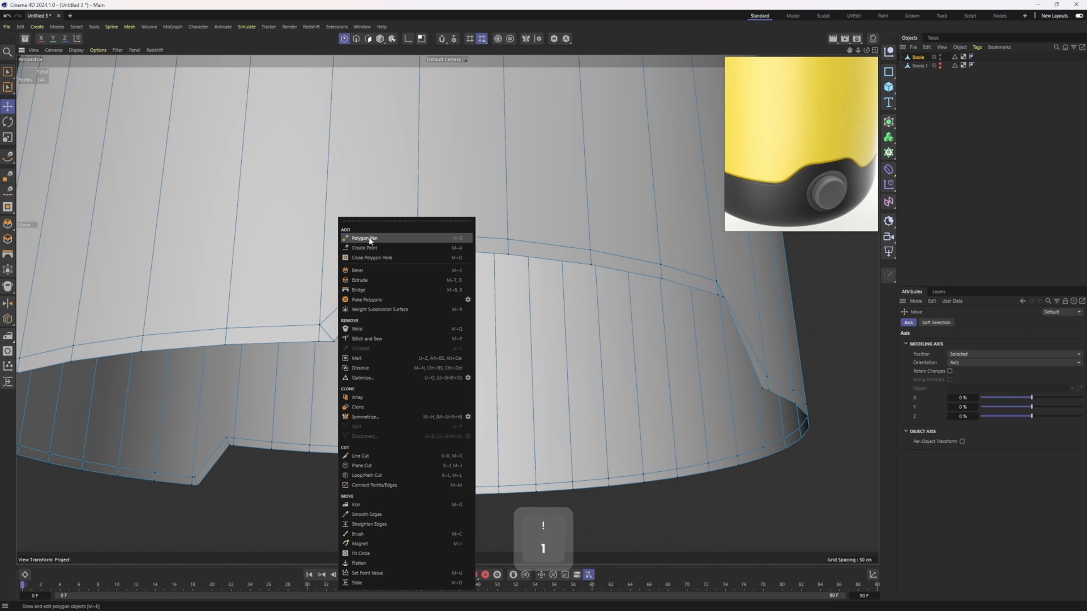
click(357, 243)
alt+drag(339, 325, 340, 236)
key(1)
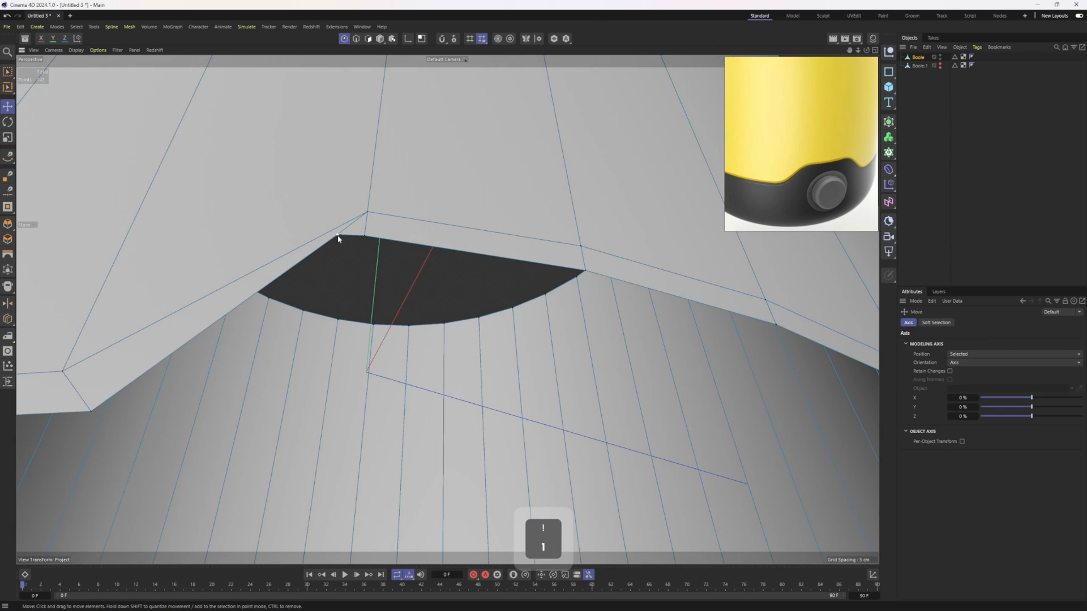
click(339, 236)
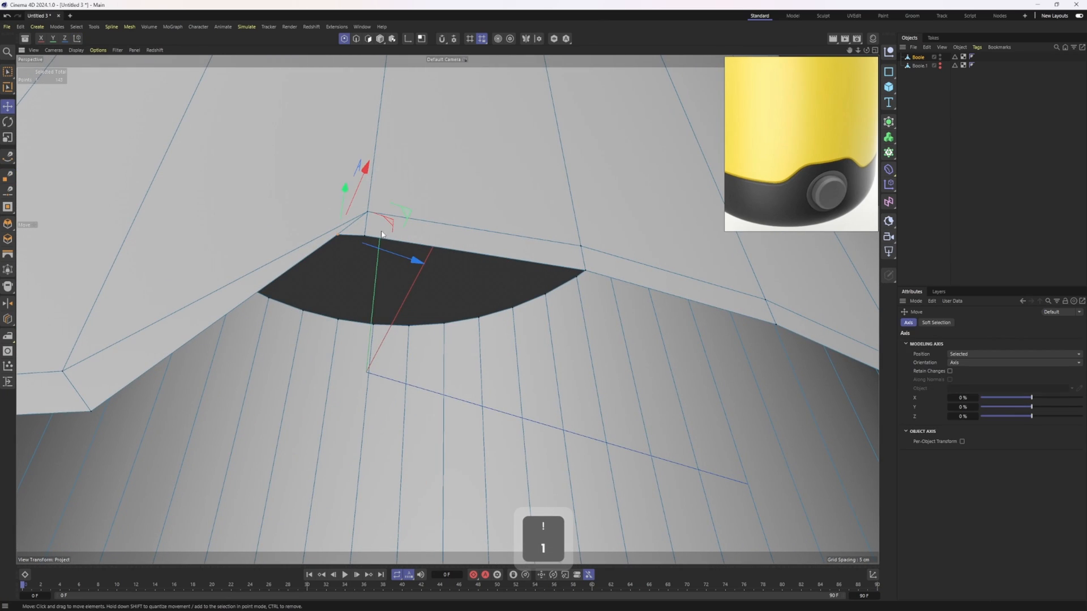
key(m)
key(e)
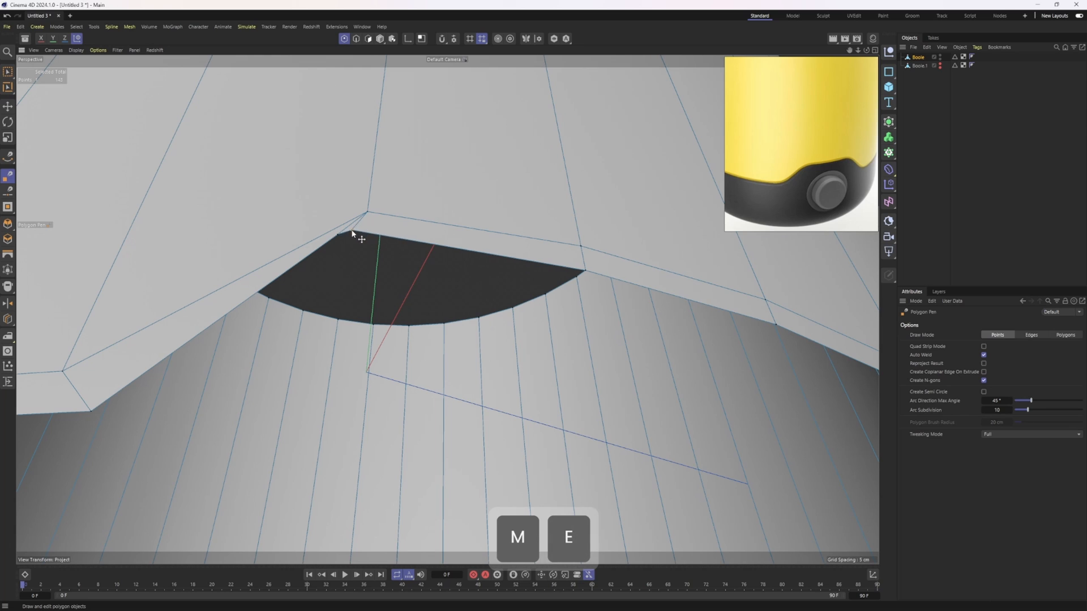
alt+drag(339, 236, 260, 185)
- Merge the last doubled corner point along the lower opening edge, and check the whole stepped seam
alt+drag(405, 334, 388, 309)
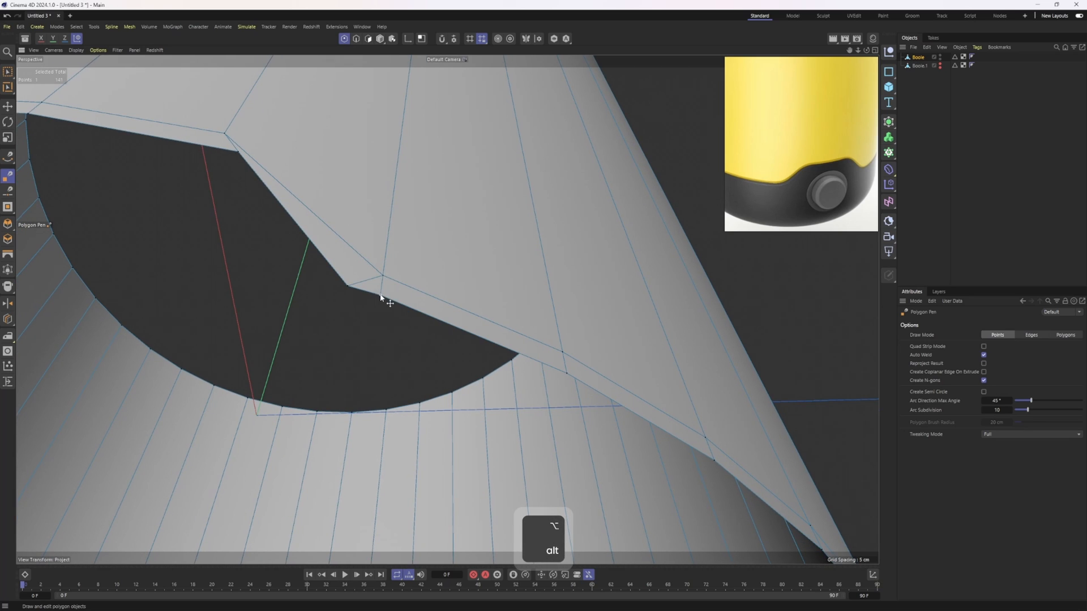
drag(355, 281, 332, 257)
middle_click(351, 284)
alt+right_drag(331, 257, 242, 218)
alt+drag(242, 219, 192, 215)
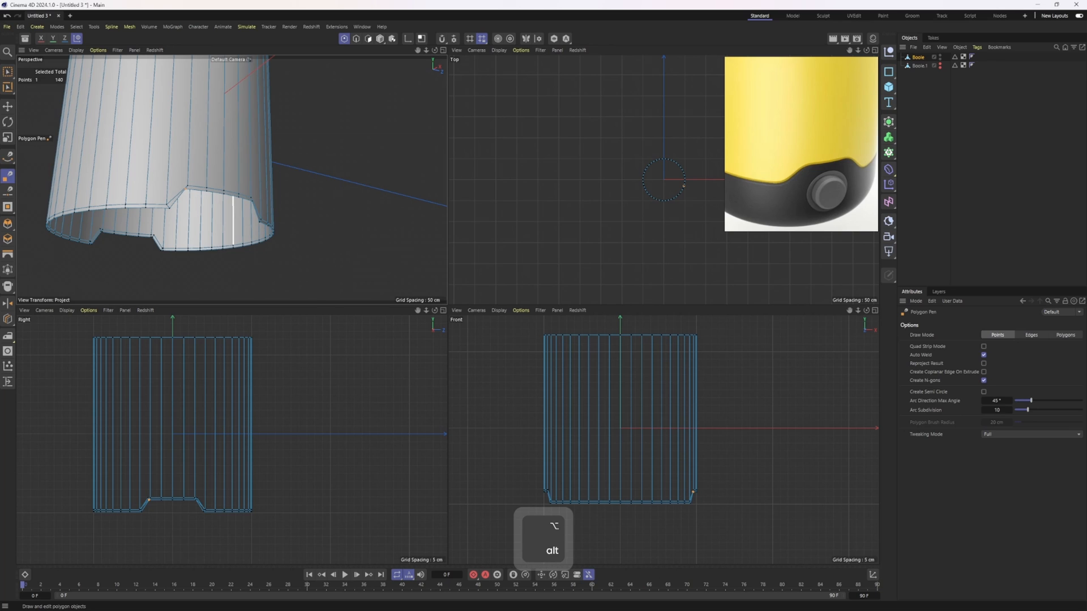
middle_click(242, 227)
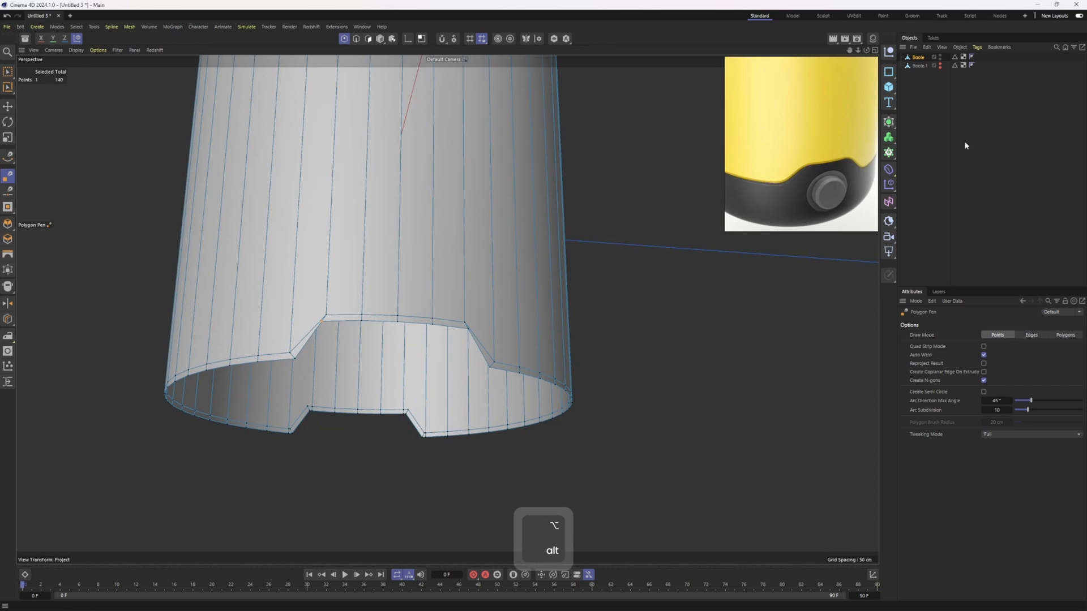
- Hide the upper body, show the base object Boole.1, and select it for editing
alt+double_click(940, 59)
alt+click(941, 65)
click(921, 67)
alt+drag(436, 332, 406, 352)
alt+middle_drag(406, 353, 386, 288)
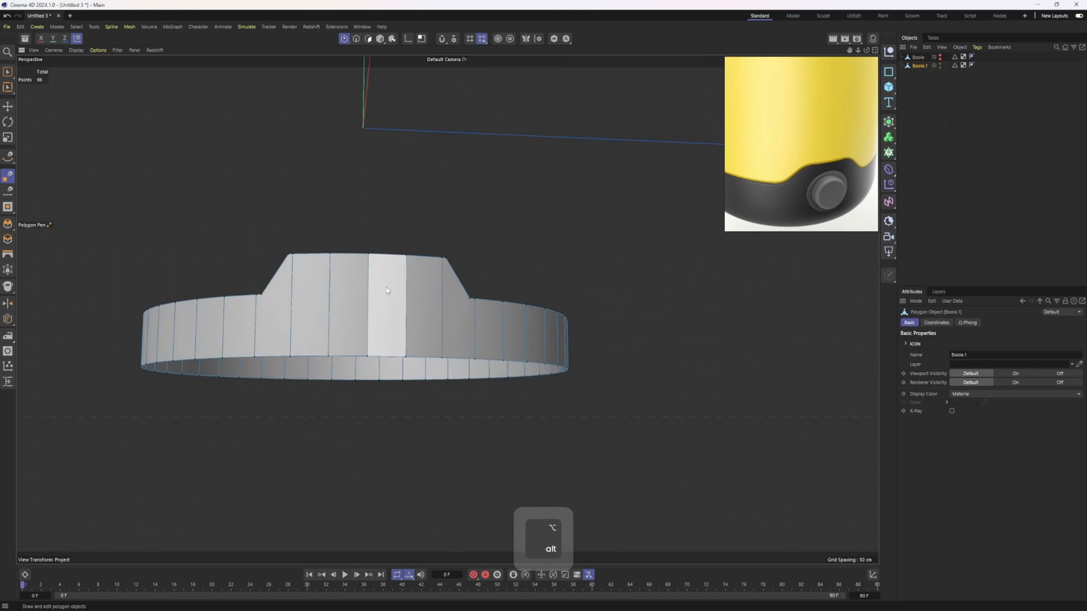
alt+drag(387, 287, 442, 324)
- Try to loop-select the stepped upper edges of the base ring
key(e)
key(u)
key(l)
scroll(443, 326, up, 1)
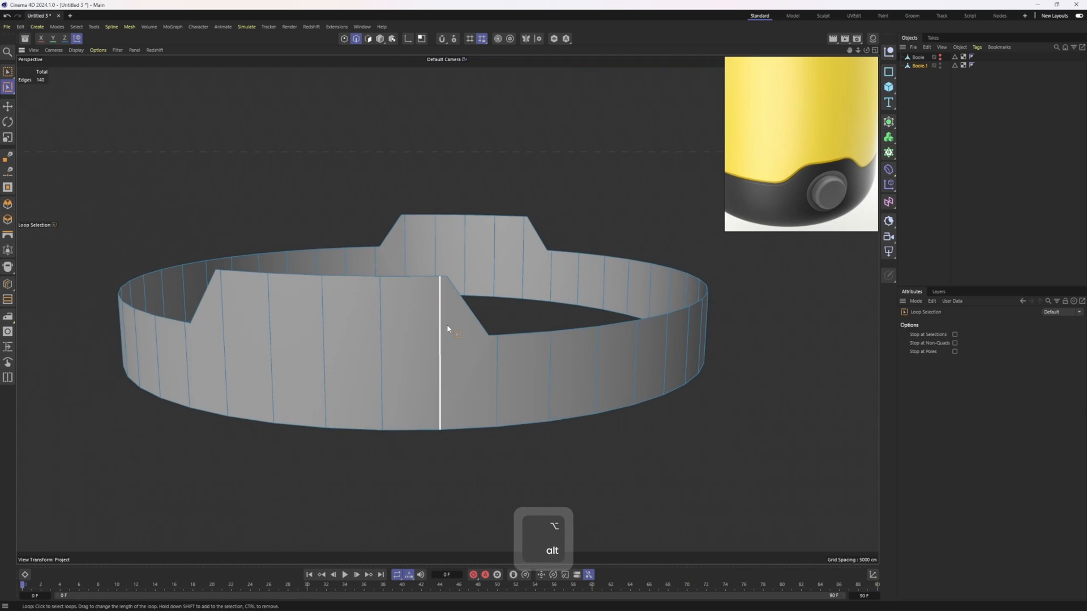
key(u)
key(l)
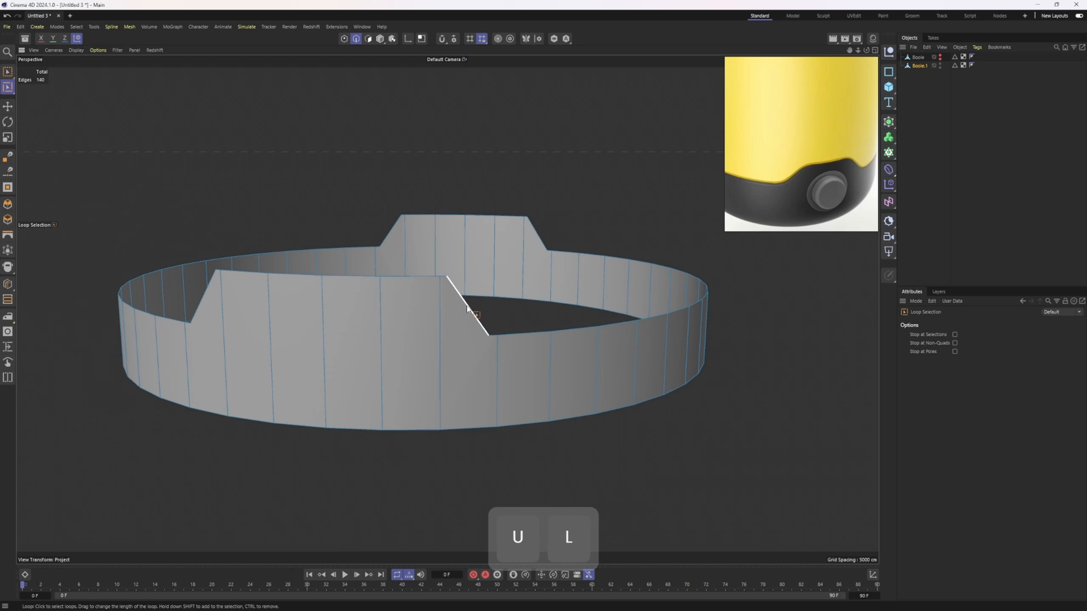
click(467, 309)
shift+click(420, 278)
- Select the two corner points of the base ring's sloped step in point mode
key(1)
key(e)
scroll(445, 283, up, 4)
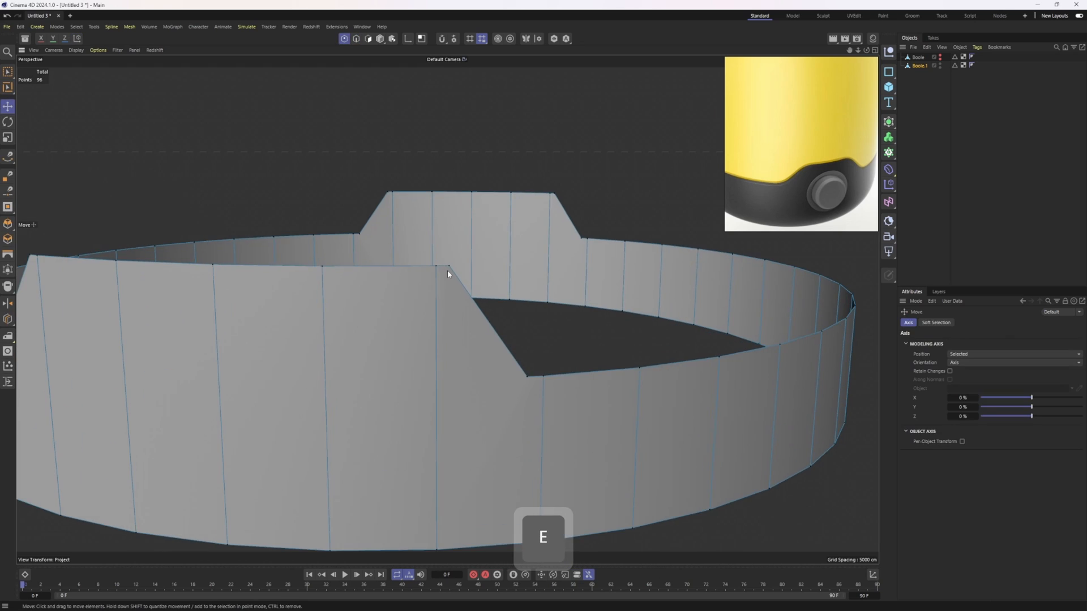
click(449, 267)
shift+click(526, 377)
scroll(524, 378, down, 5)
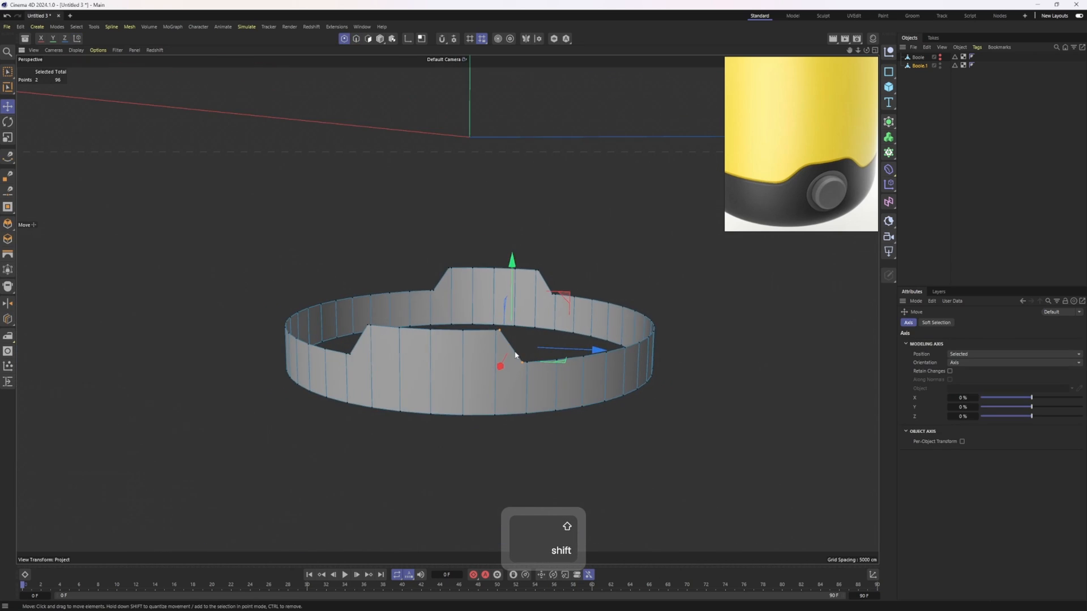
- Select all edges along the base ring's stepped upper opening with a rectangle selection, and activate the Move tool
key(0)
alt+drag(504, 351, 444, 289)
key(2)
drag(211, 178, 759, 325)
mouse_move(527, 320)
alt+mouse_down()
mouse_move(509, 308)
mouse_move(536, 328)
alt+mouse_up()
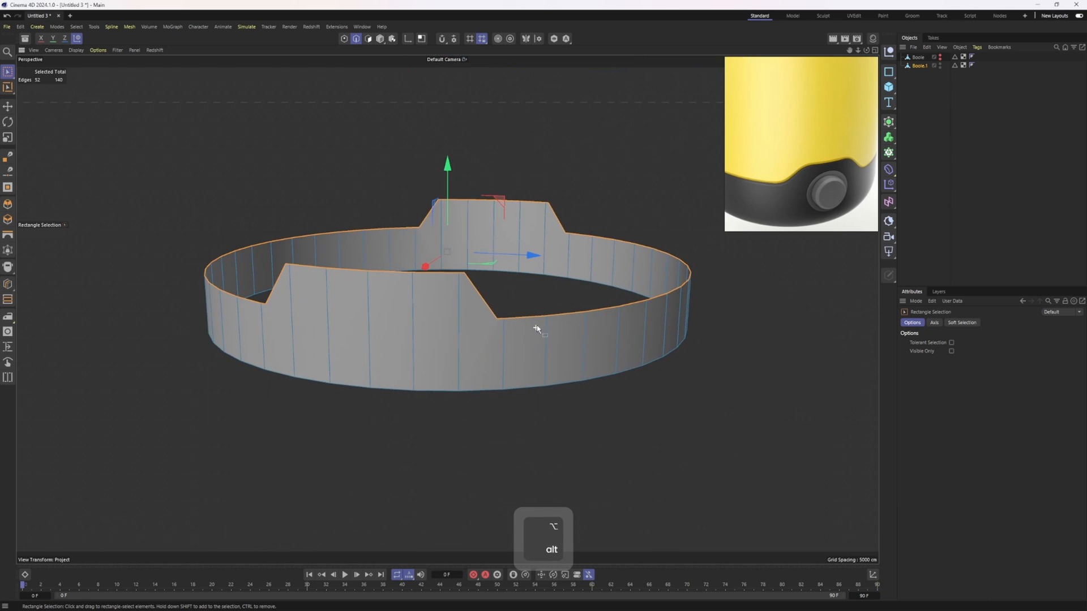
key(u)
key(n)
key(e)
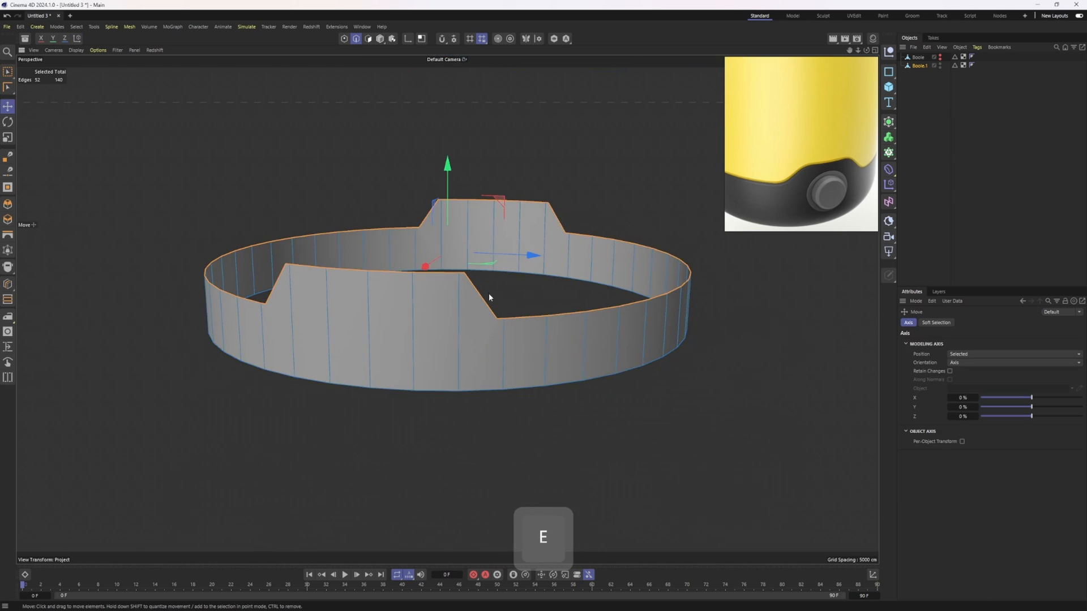
- Slide a copy of the selected edges slightly downward to form a thin band along the base ring's stepped rim
scroll(500, 300, up, 3)
key(m)
key(o)
scroll(509, 317, up, 2)
alt+drag(510, 320, 471, 319)
right_click(473, 317)
click(494, 495)
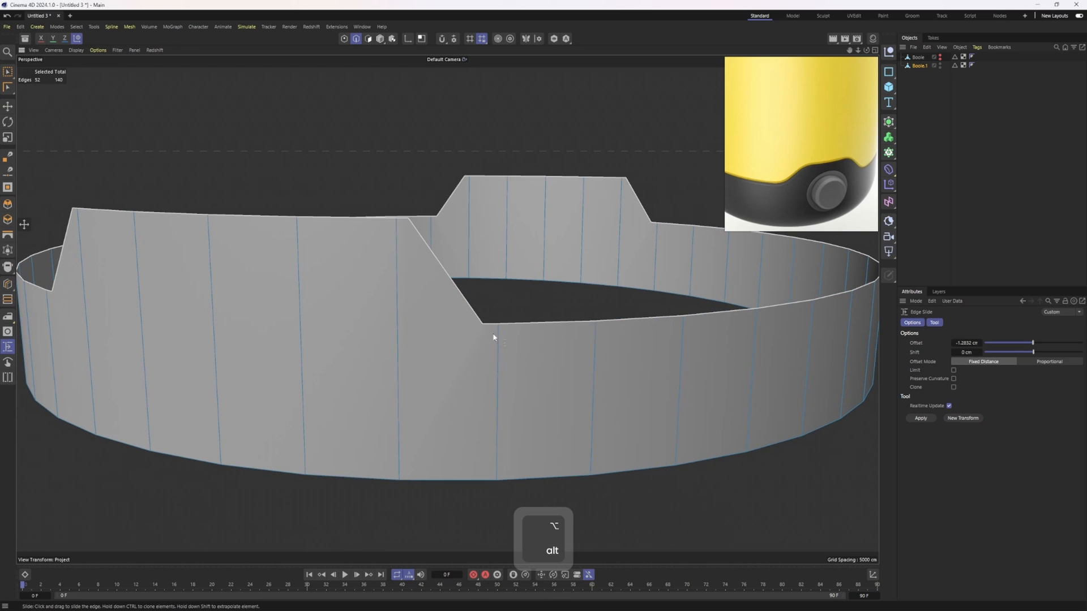
mouse_move(518, 324)
ctrl+mouse_down()
mouse_move(517, 351)
mouse_move(517, 323)
mouse_move(523, 334)
ctrl+mouse_up()
key(ctrl+z)
- Weld the band's inner corner point at the top of one sloped step onto the adjacent vertical edge's point with the Polygon Pen
alt+drag(447, 251, 524, 253)
key(1)
key(e)
right_click(497, 184)
click(515, 204)
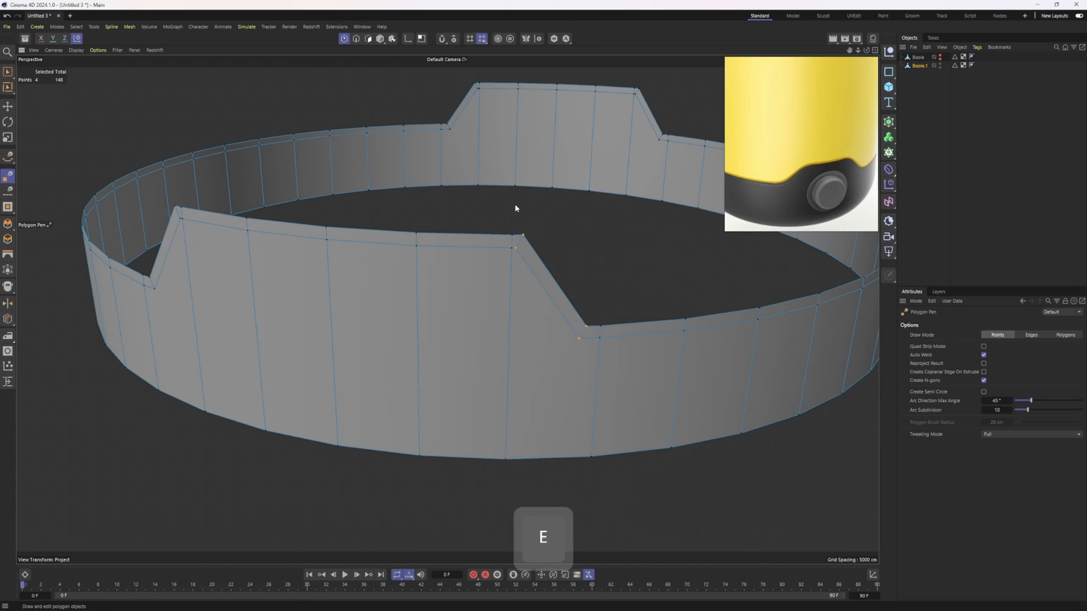
alt+drag(514, 204, 342, 250)
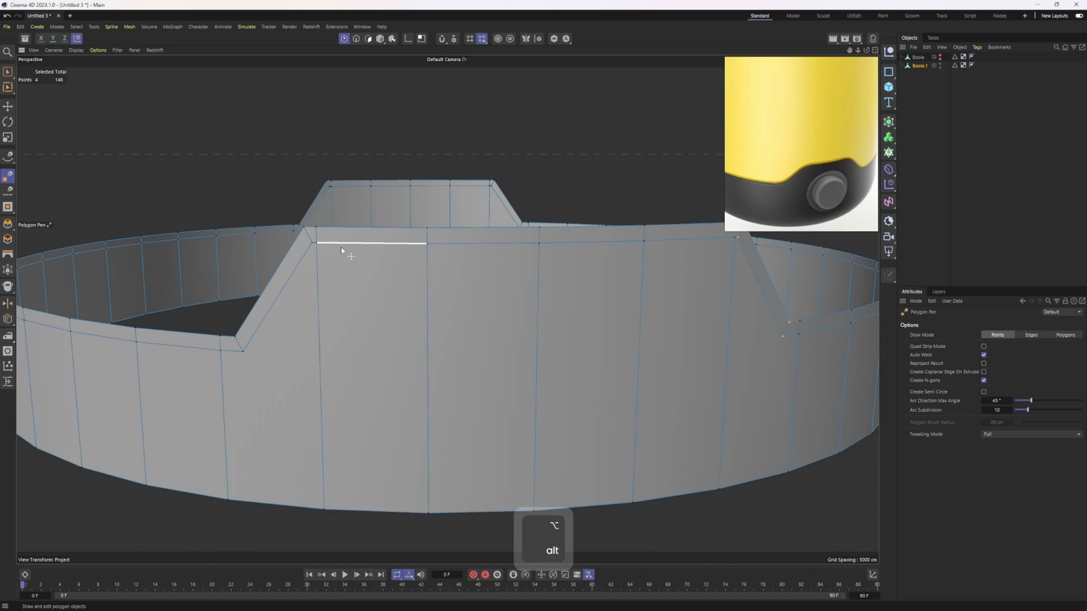
key(2)
key(e)
key(1)
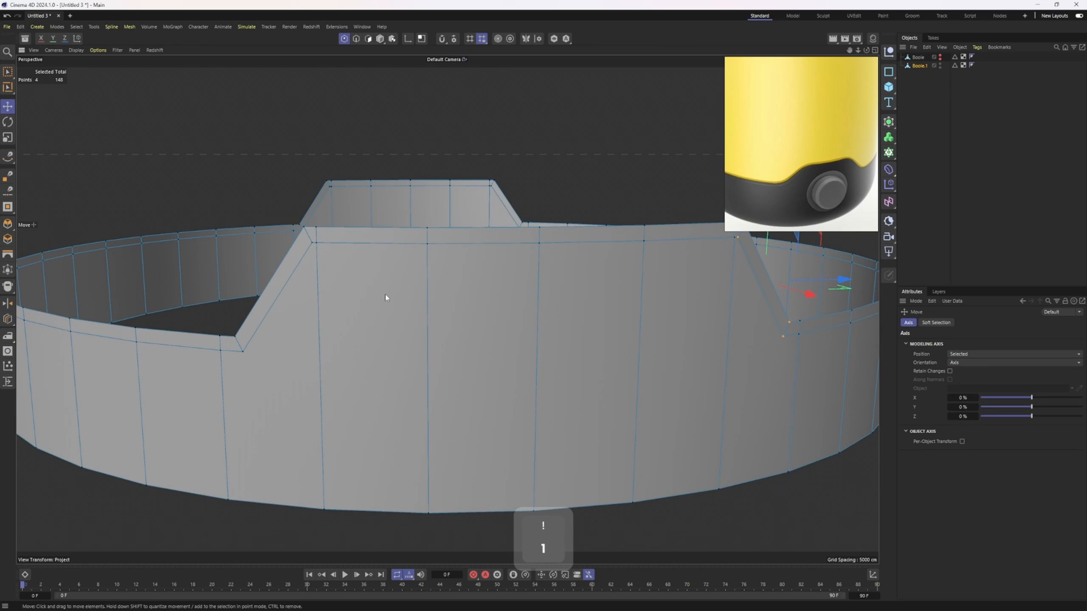
key(m)
key(e)
alt+drag(388, 296, 400, 178)
scroll(408, 234, up, 4)
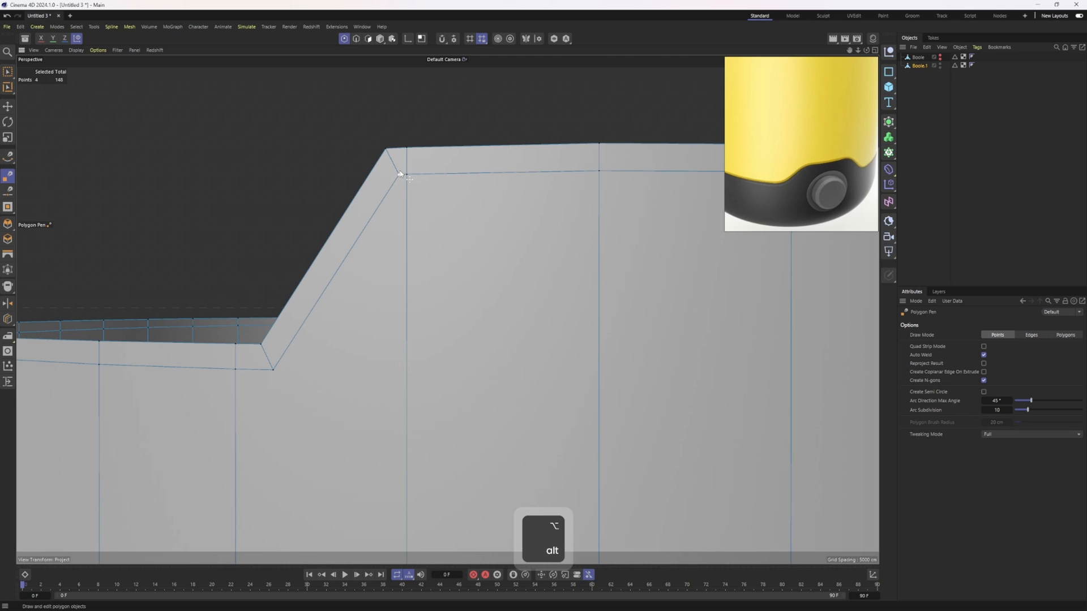
key(ctrl+z)
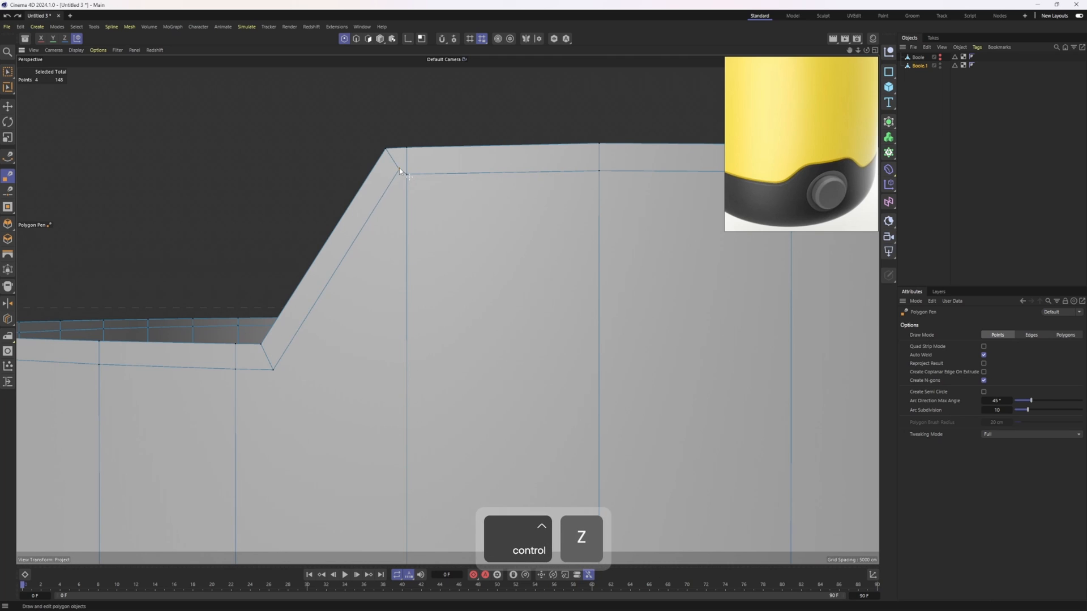
- Weld the band's inner corner point at the foot of the same slope onto the neighbouring vertical edge's point
alt+drag(410, 180, 385, 252)
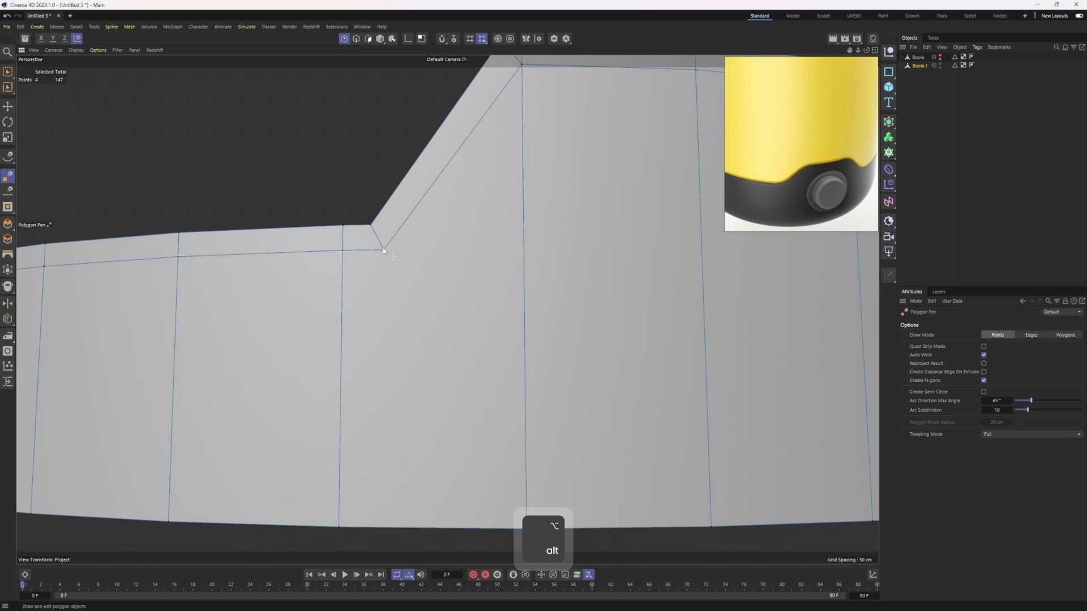
key(ctrl+z)
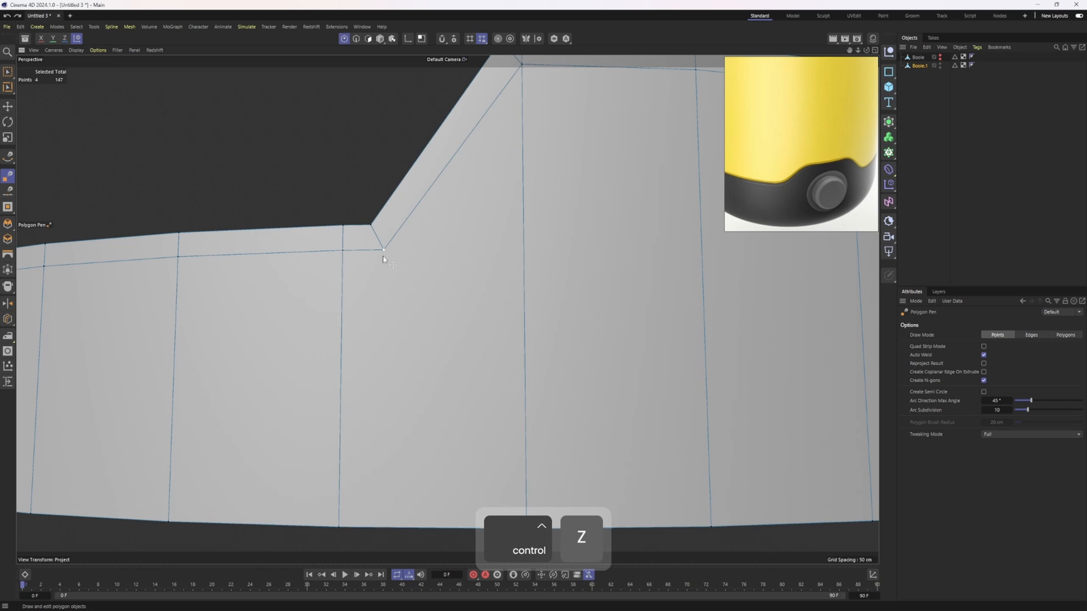
key(ctrl+z)
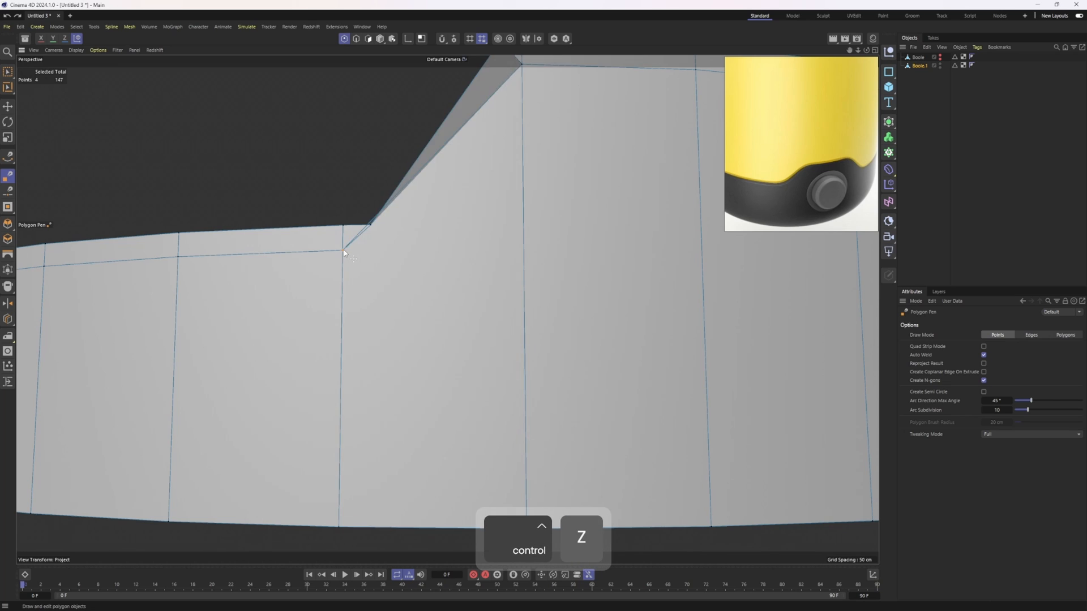
- Weld the band's inner corner points at the top and foot of the opposite slope onto their neighbouring vertical edges' points
alt+drag(345, 249, 498, 164)
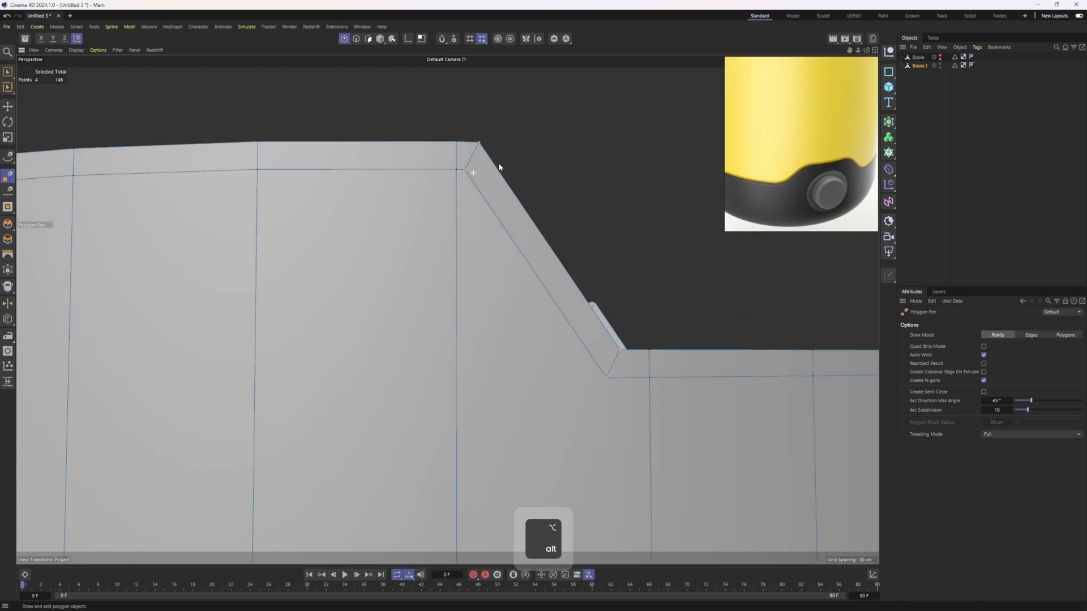
alt+right_drag(498, 164, 441, 147)
alt+drag(441, 147, 435, 143)
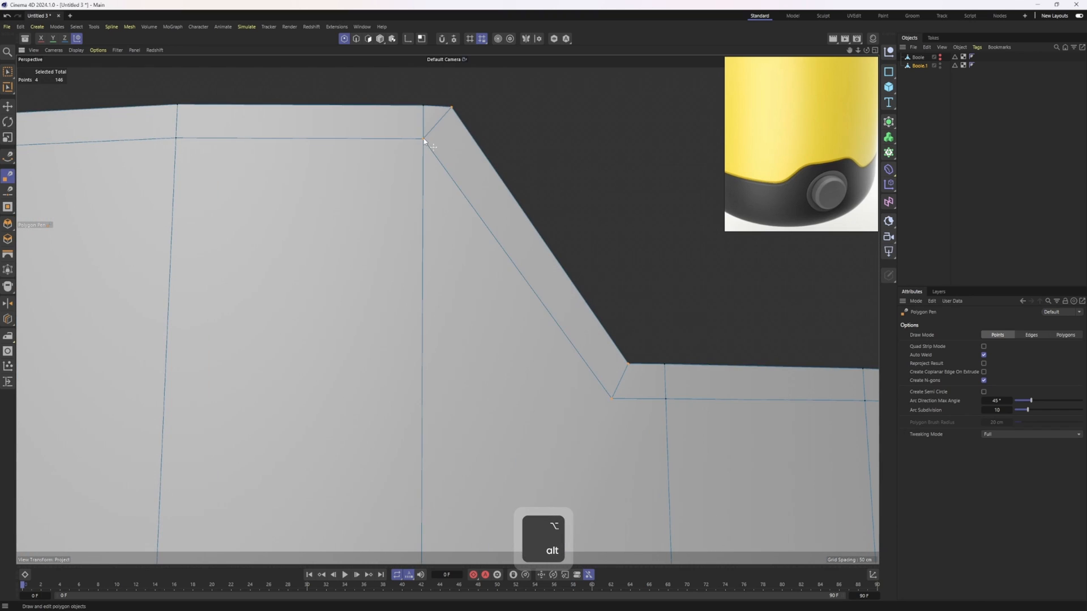
alt+drag(424, 141, 544, 259)
scroll(489, 259, down, 4)
key(ctrl+z)
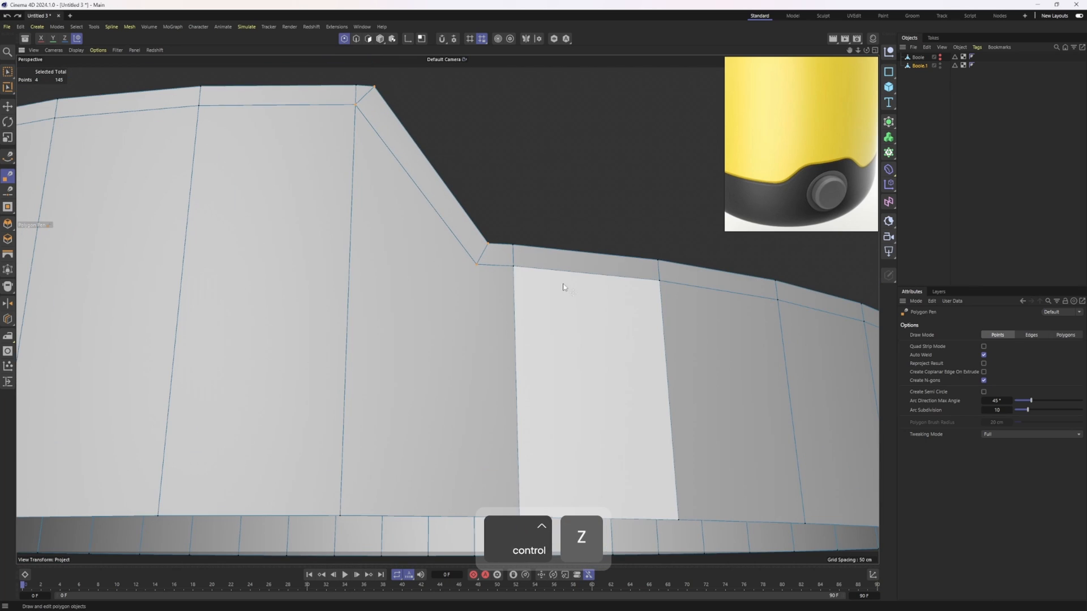
alt+drag(569, 299, 462, 185)
key(ctrl+z)
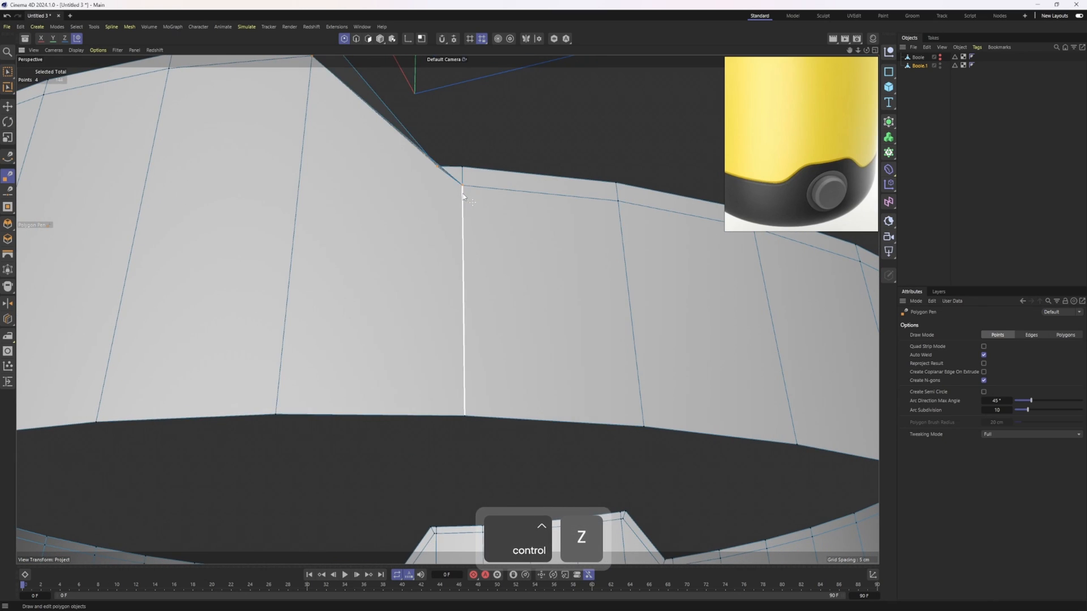
- Weld the rim point beside the raised step's upper outer corner onto that corner with the Polygon Pen in point mode
key(2)
key(e)
key(Tab)
key(1)
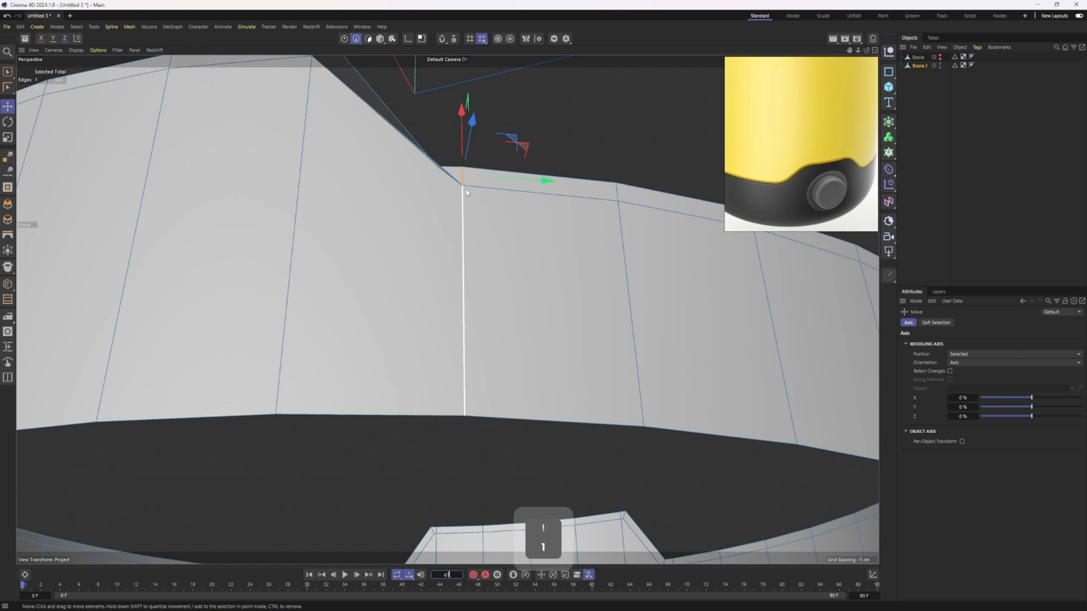
click(464, 187)
alt+drag(465, 189, 481, 248)
key(1)
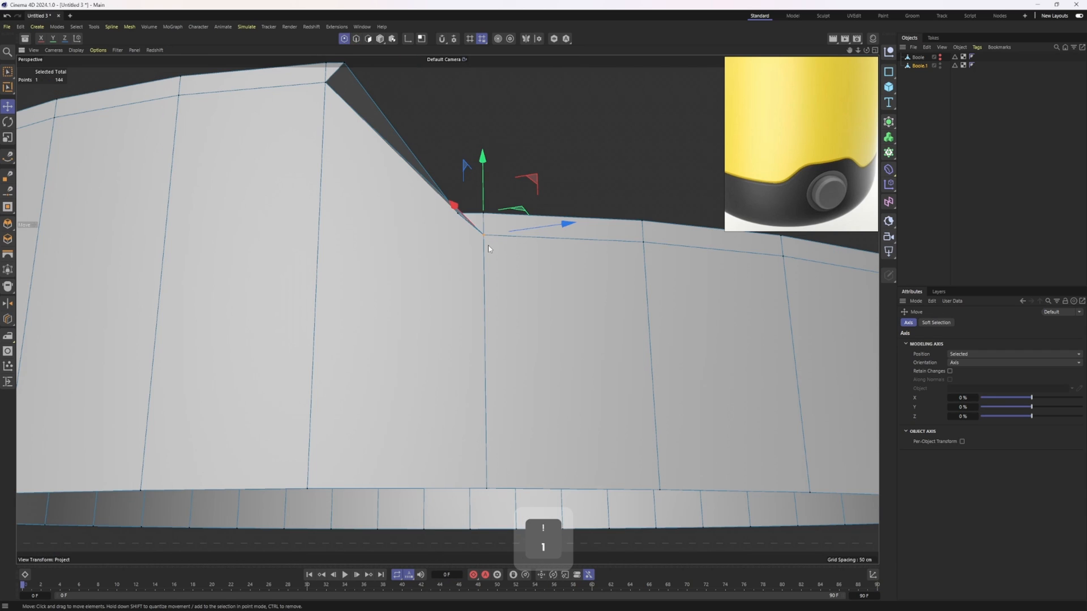
key(m)
key(e)
alt+drag(434, 205, 390, 161)
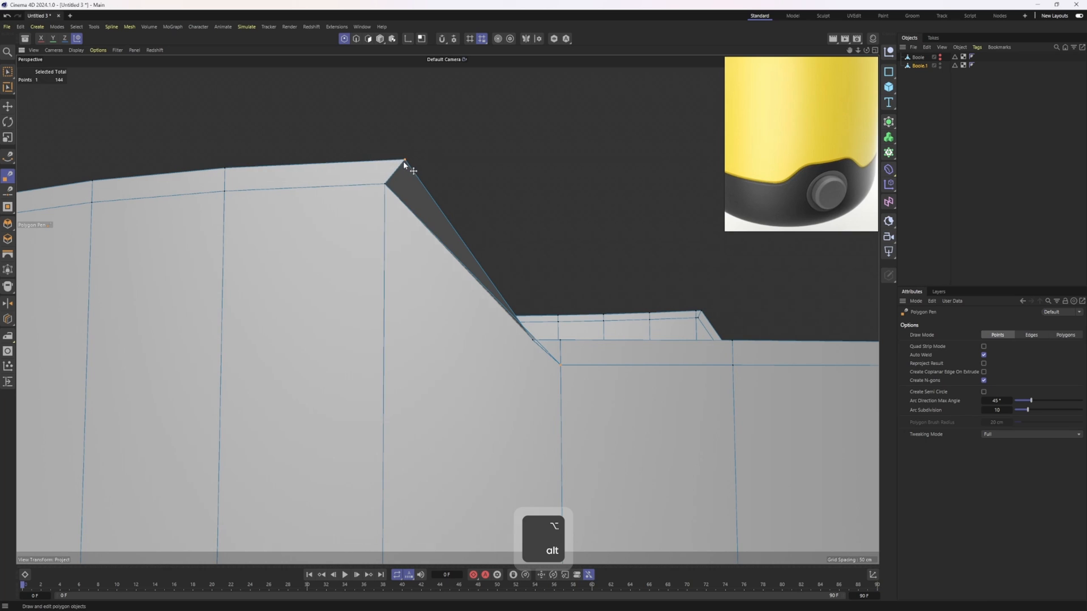
scroll(405, 161, down, 5)
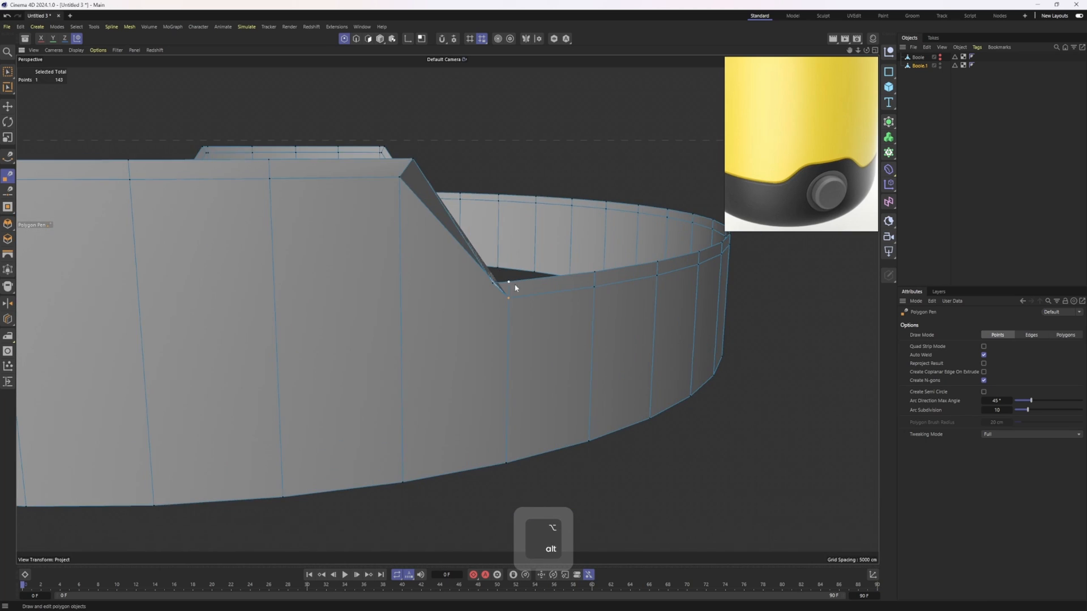
- Weld the extra rim point at the foot of this slope onto the lower outer corner point
scroll(515, 287, up, 6)
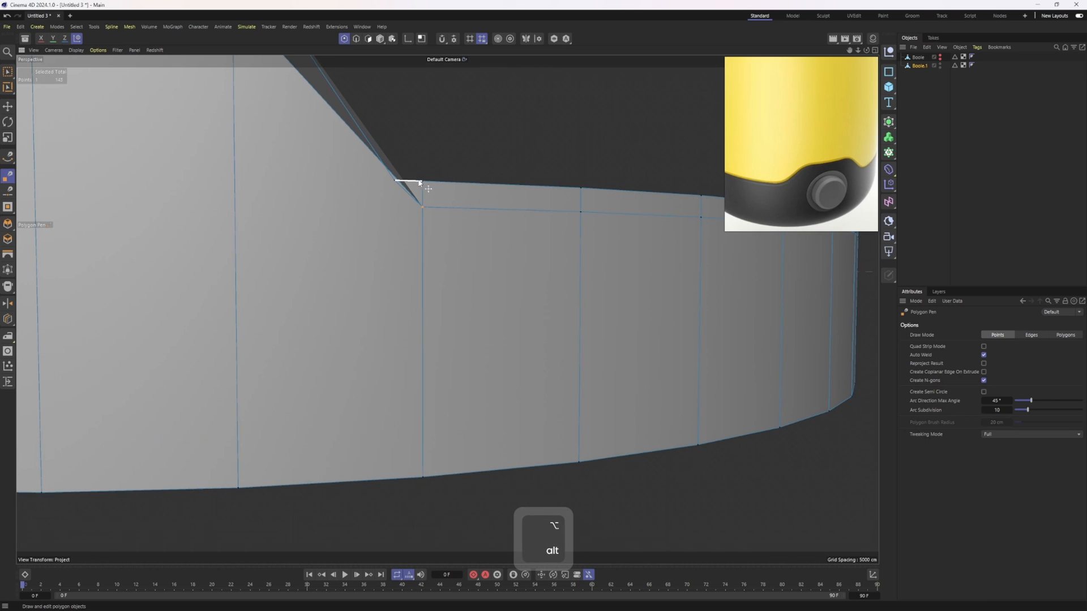
drag(405, 182, 393, 182)
scroll(393, 181, down, 5)
alt+middle_drag(396, 184, 494, 219)
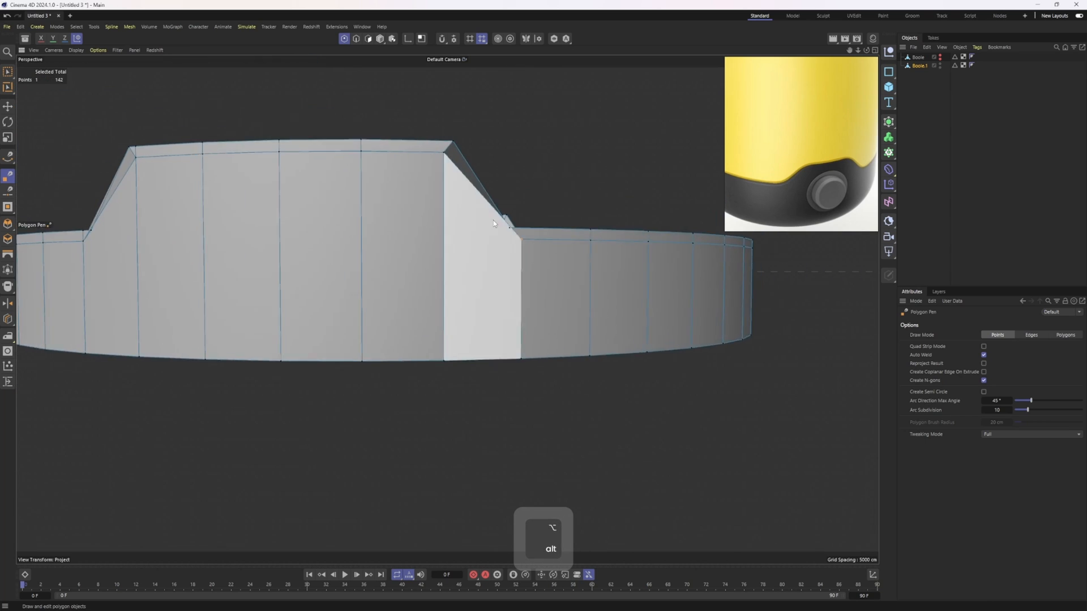
- Weld the extra rim points at the top and foot of the raised step's other slope onto their outer corner points
alt+middle_drag(164, 169, 307, 182)
scroll(307, 183, up, 6)
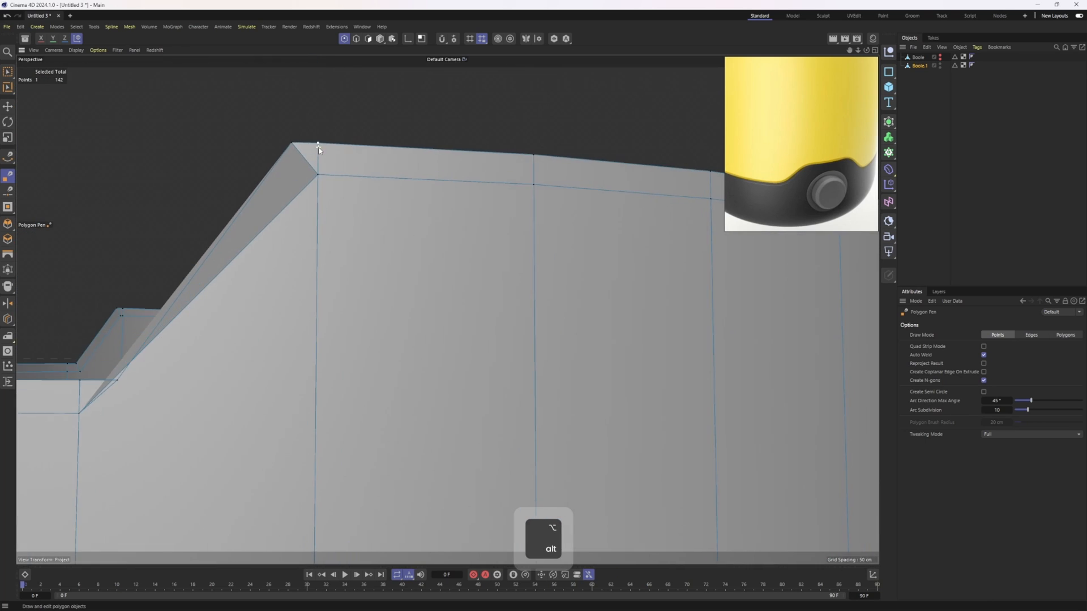
drag(293, 143, 291, 142)
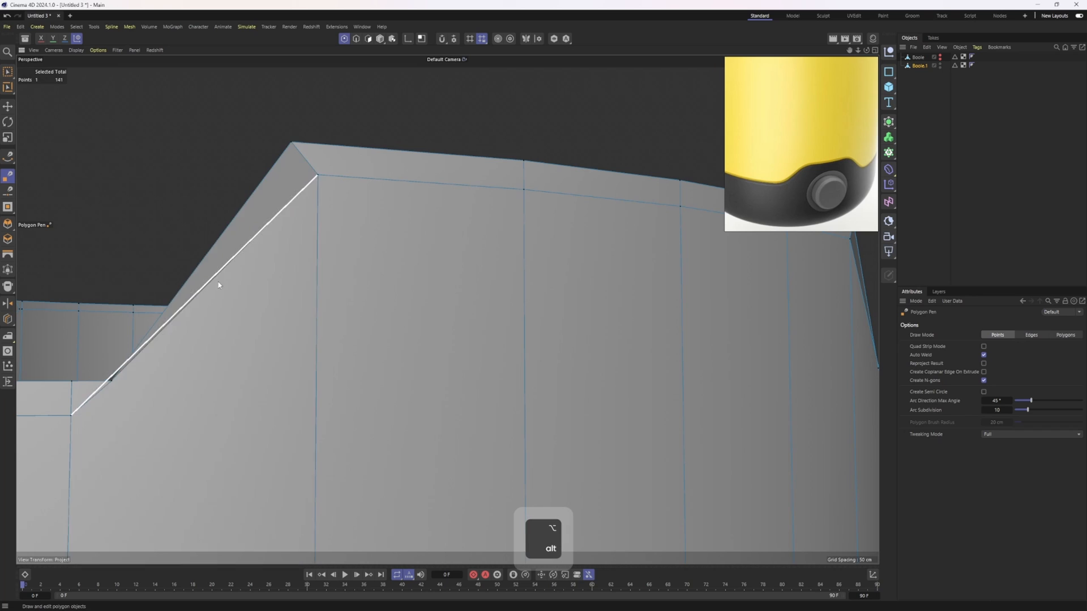
alt+middle_drag(221, 300, 351, 212)
alt+drag(223, 304, 219, 346)
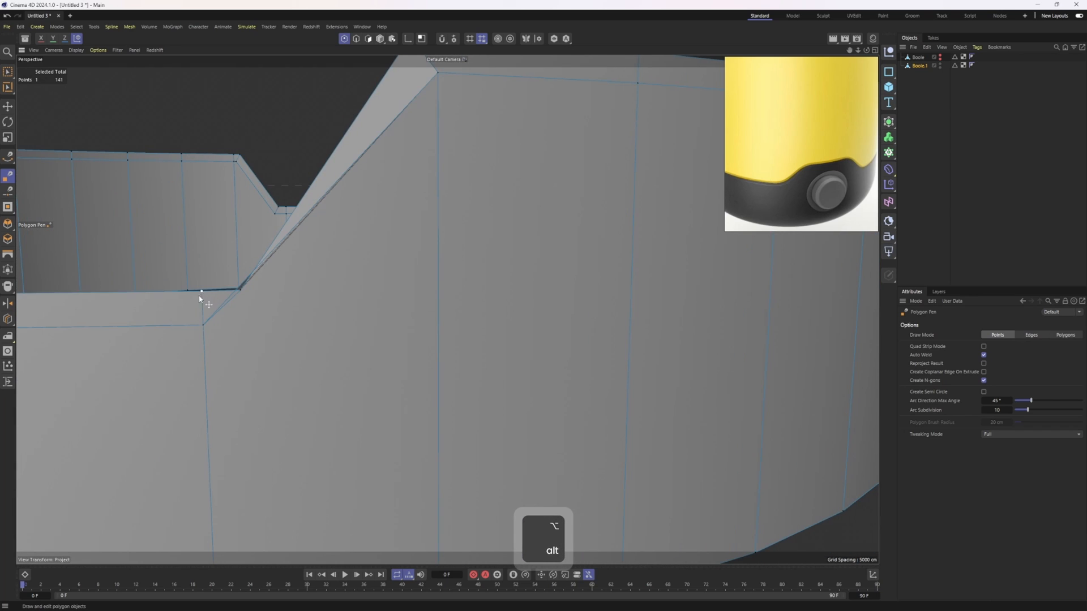
drag(213, 286, 239, 291)
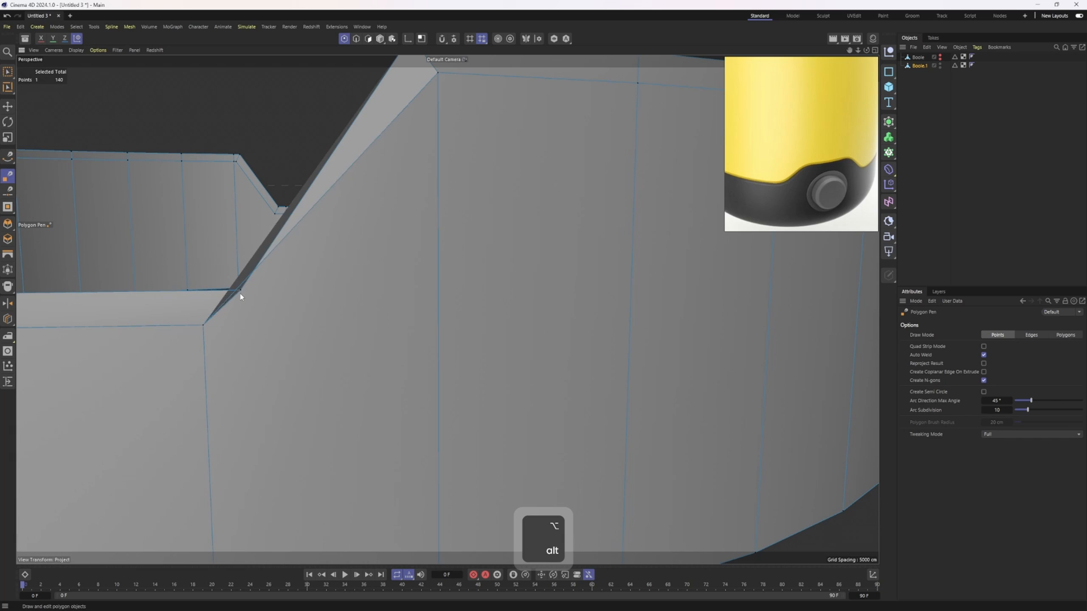
- Select the band's inner edge loop around the base ring and move it slightly down to widen the band
scroll(243, 292, down, 2)
alt+drag(352, 259, 320, 236)
key(e)
key(3)
click(236, 216)
key(3)
key(2)
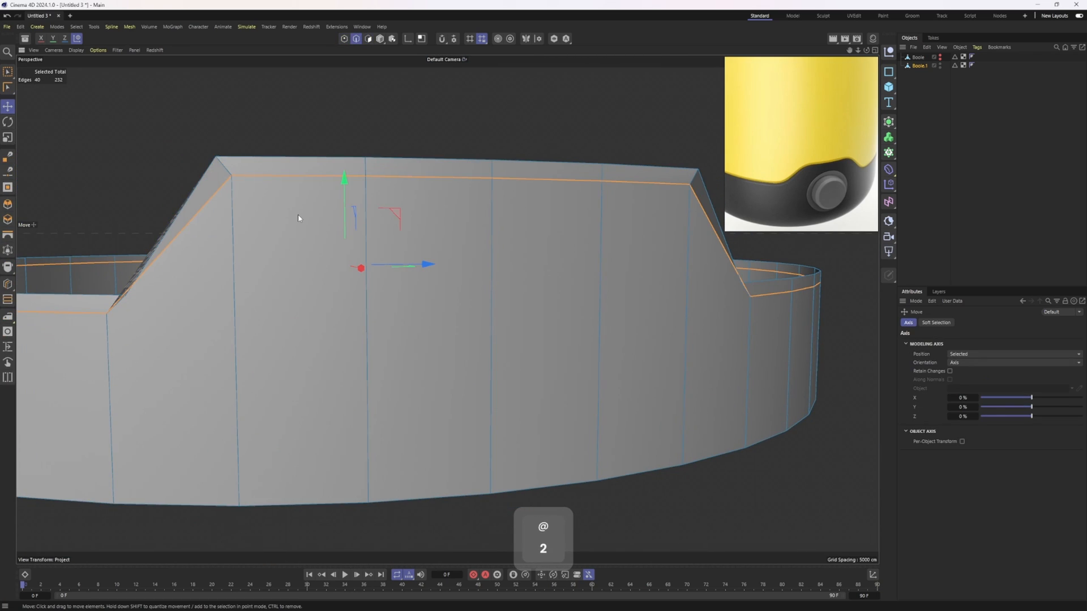
scroll(298, 214, down, 1)
double_click(408, 198)
scroll(408, 201, down, 2)
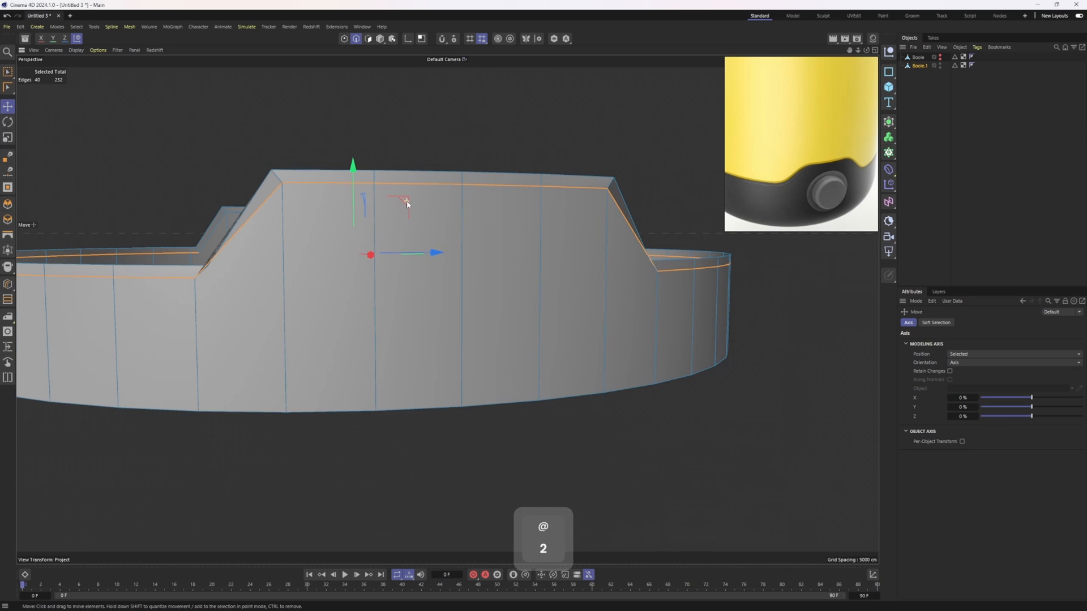
drag(351, 176, 356, 184)
scroll(356, 184, down, 1)
alt+drag(347, 265, 376, 249)
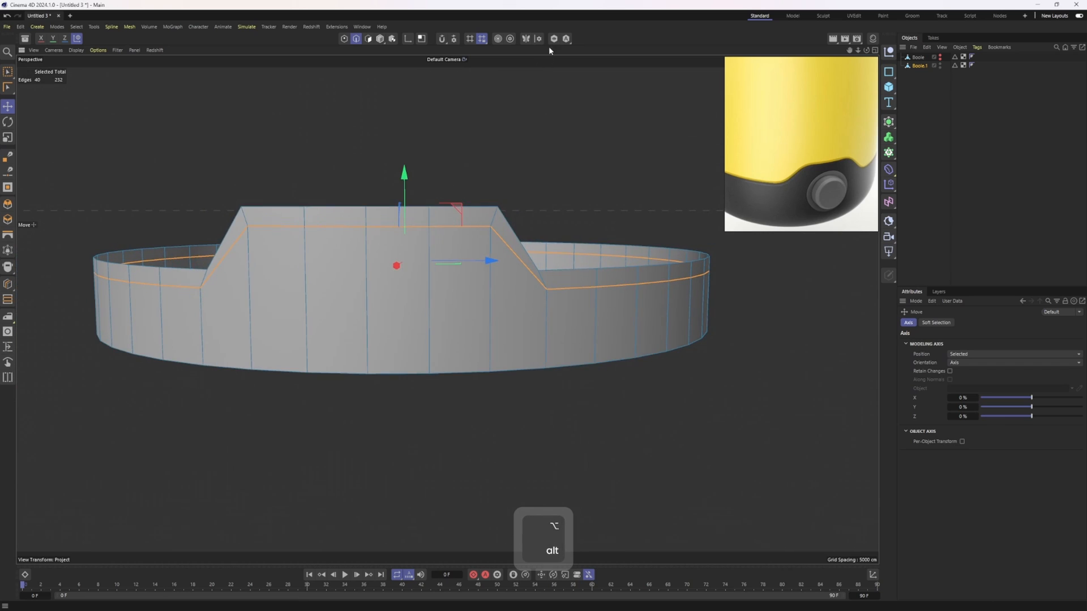
- Show the upper body Boole, then move all polygons of Boole.1 down to open a gap between the two parts
click(941, 59)
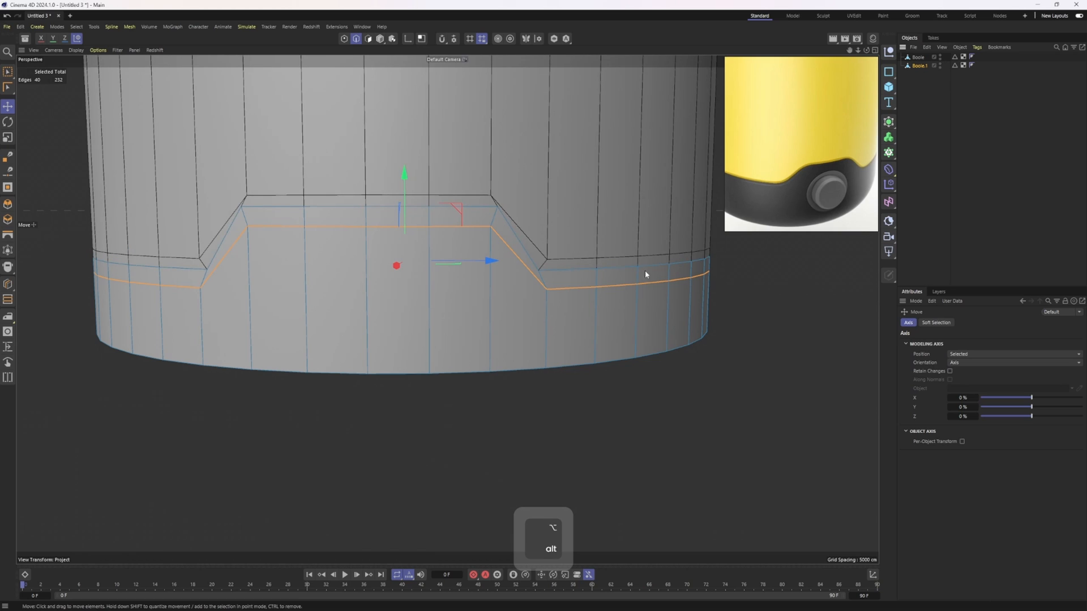
click(919, 65)
key(3)
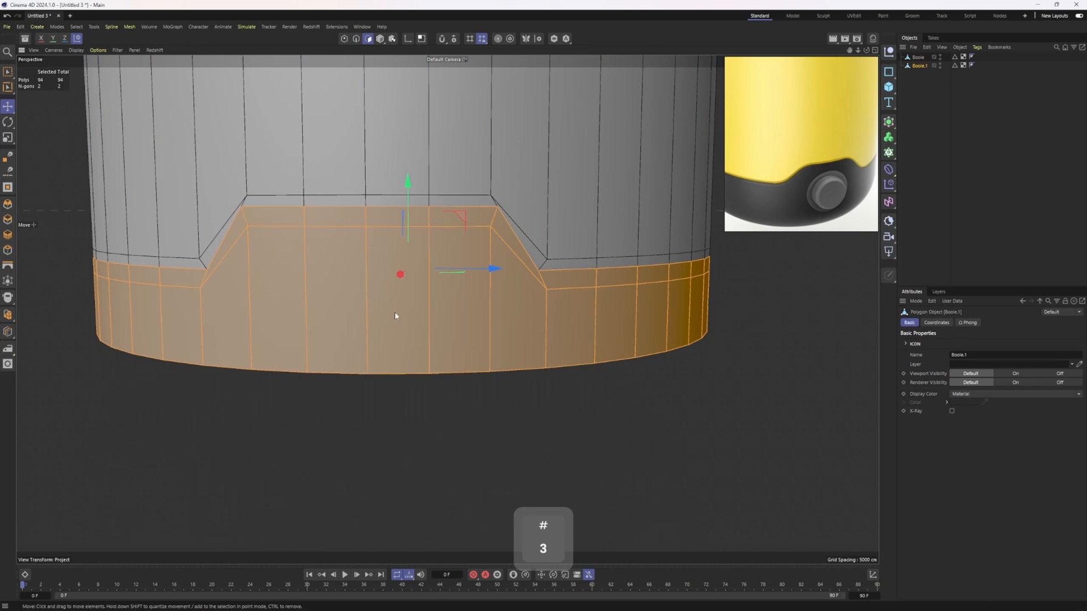
drag(411, 191, 406, 221)
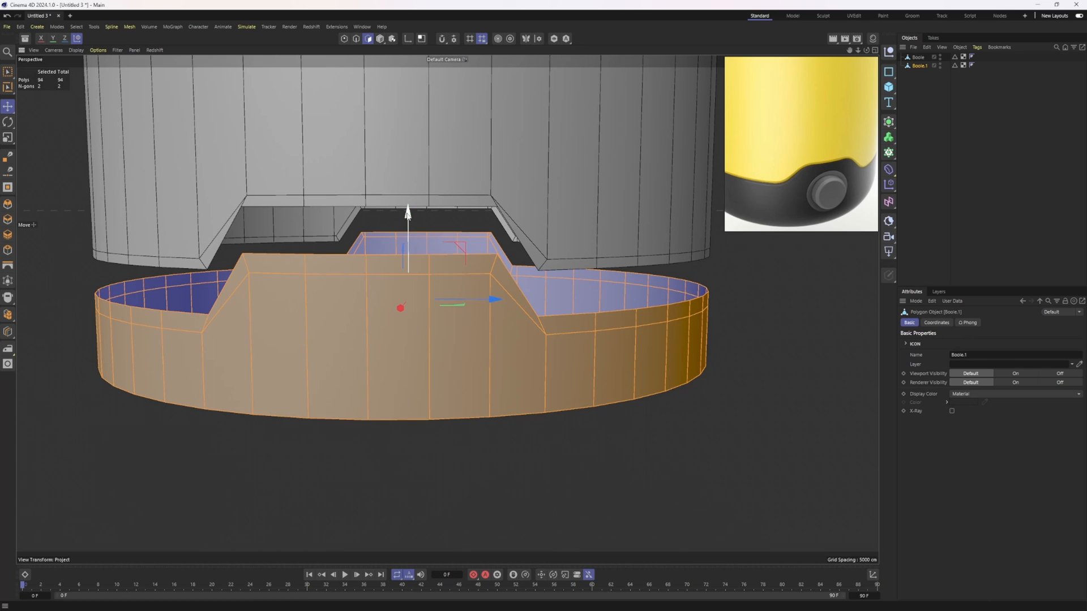
drag(407, 212, 474, 236)
alt+middle_drag(475, 236, 398, 272)
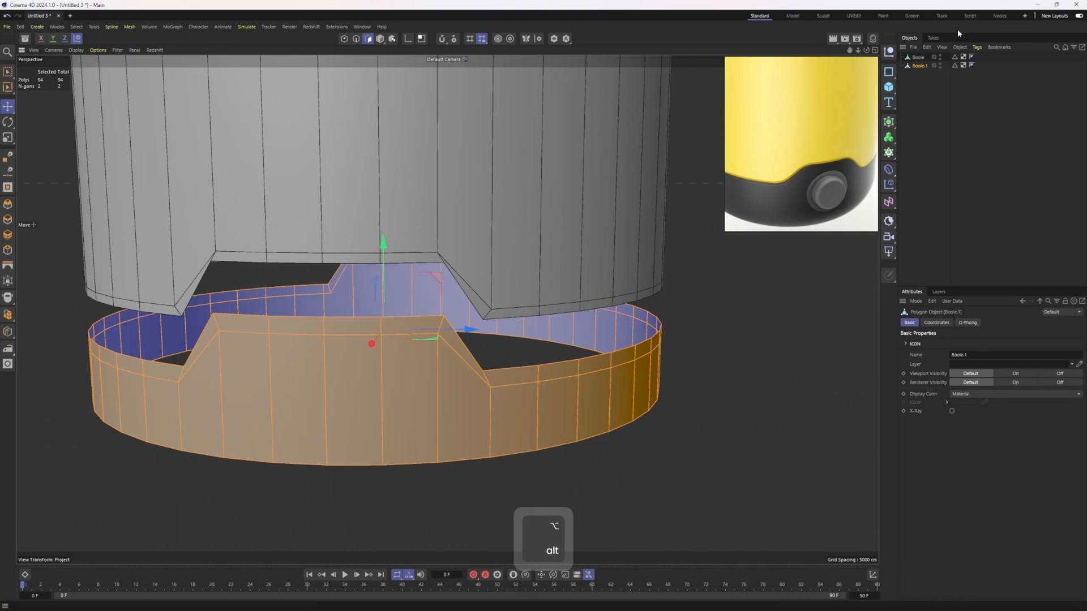
- Hide Boole.1 and activate the selected stepped opening edges of Boole in edge mode
alt+click(940, 66)
click(919, 57)
key(2)
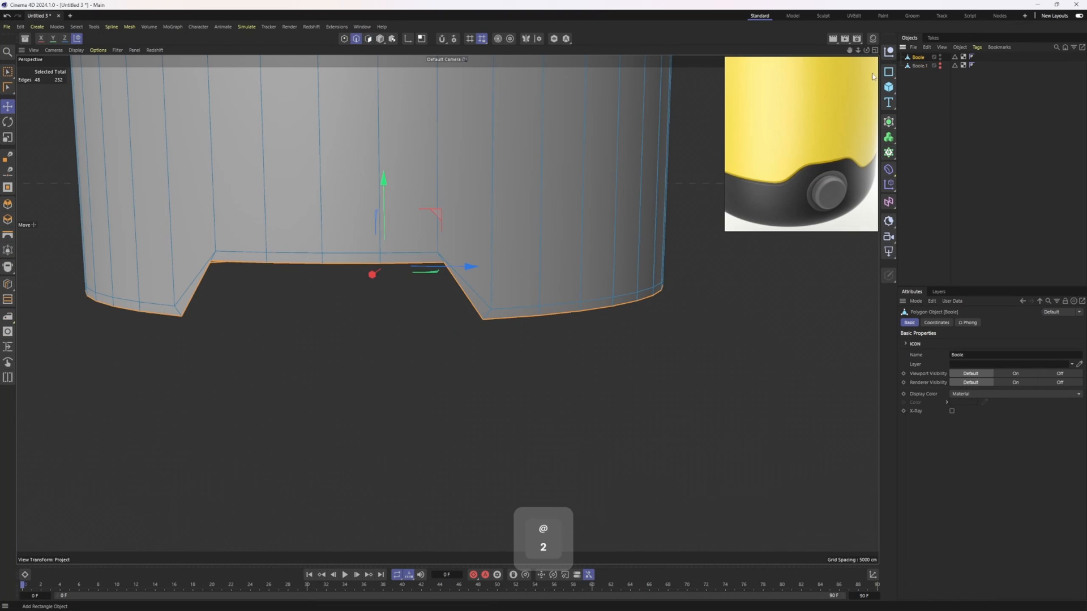
alt+drag(317, 265, 352, 247)
alt+middle_drag(351, 248, 311, 225)
alt+drag(310, 225, 315, 250)
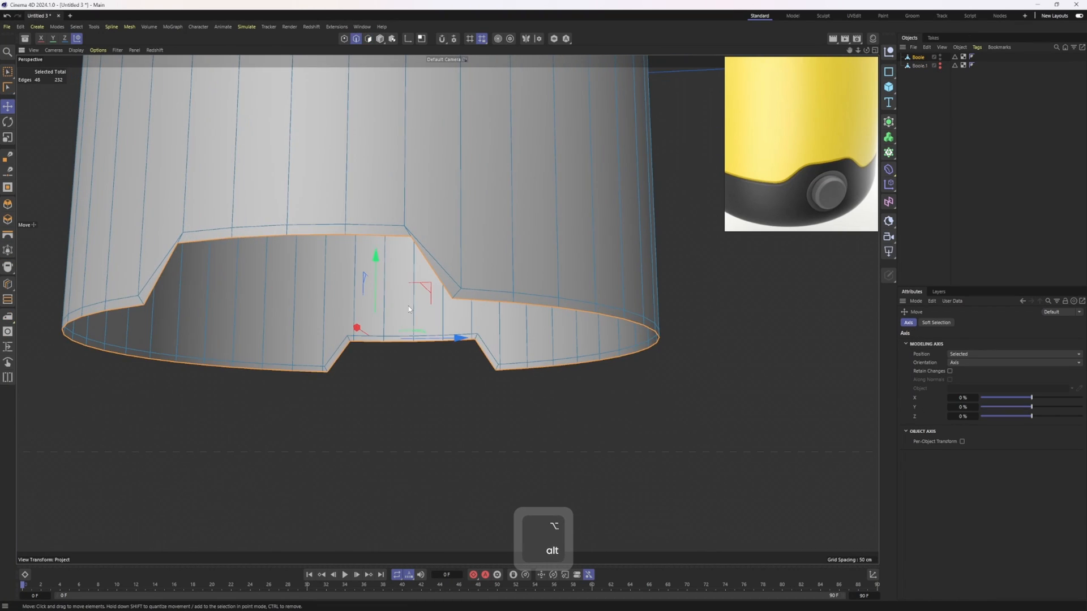
- Extrude the upper body's stepped opening edges inward with an offset of -3.47 cm to form a lip, undoing any extra extrusion
key(d)
drag(409, 306, 357, 306)
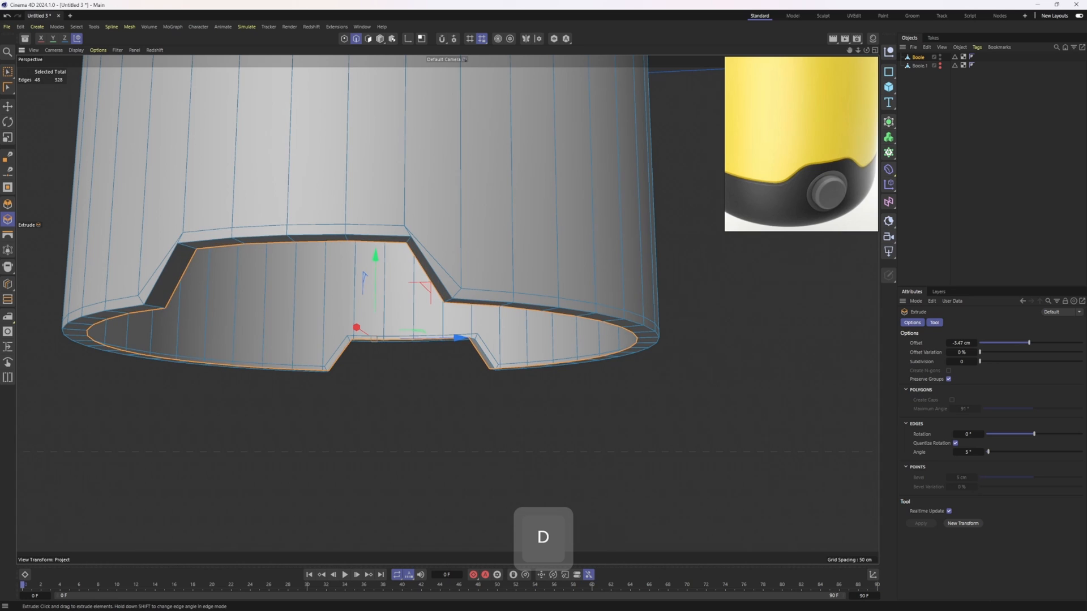
key(shift)
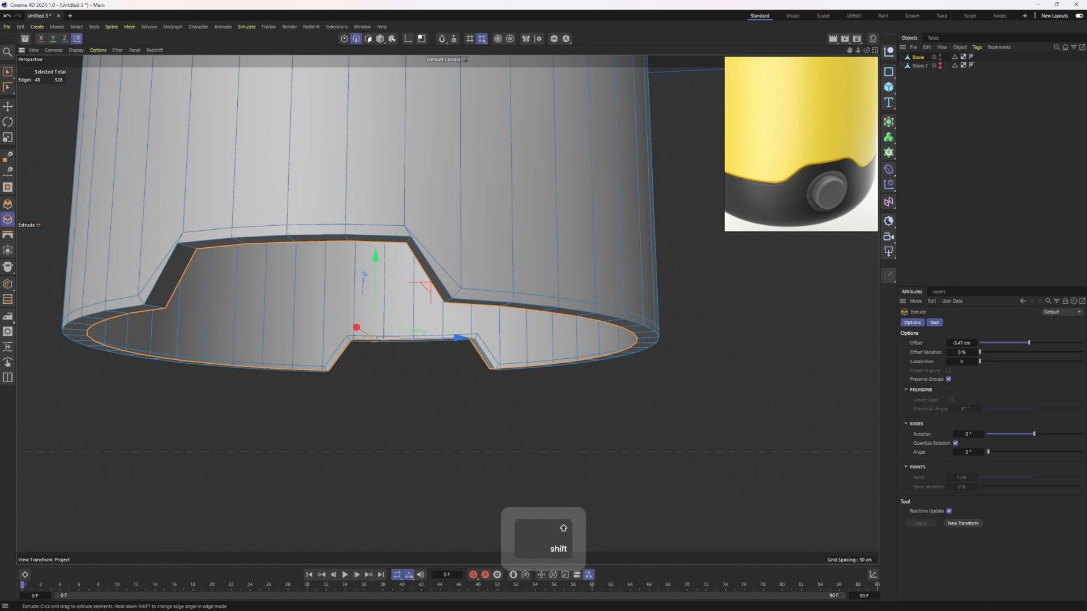
shift+drag(374, 339, 374, 353)
alt+drag(587, 385, 497, 354)
drag(624, 415, 392, 333)
key(ctrl+z)
scroll(533, 304, down, 3)
key(e)
scroll(521, 323, down, 4)
key(0)
drag(356, 282, 525, 412)
alt+drag(486, 315, 488, 341)
scroll(489, 342, up, 2)
key(4)
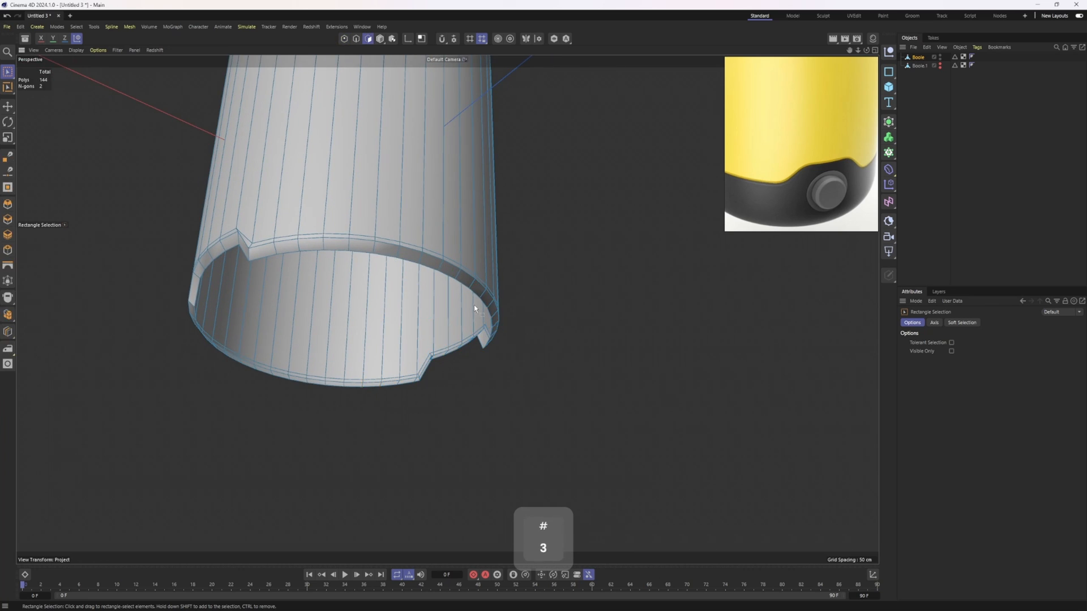
key(3)
alt+drag(467, 299, 429, 466)
- Select one half of the upper body's points in the Top view with a rectangle selection
key(1)
key(space)
middle_click(401, 290)
middle_click(558, 204)
key(0)
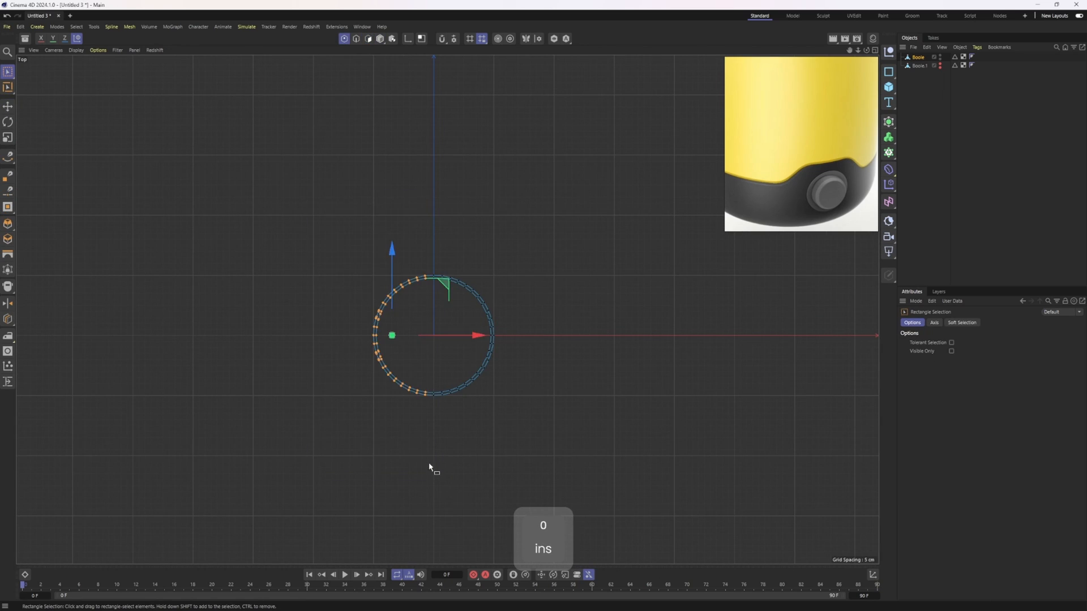
- Mirror the remaining half of Boole with an X-plane Symmetry generator, set Weld to On, and convert the generator to an editable object
middle_click(295, 279)
middle_click(295, 279)
alt+drag(325, 287, 377, 303)
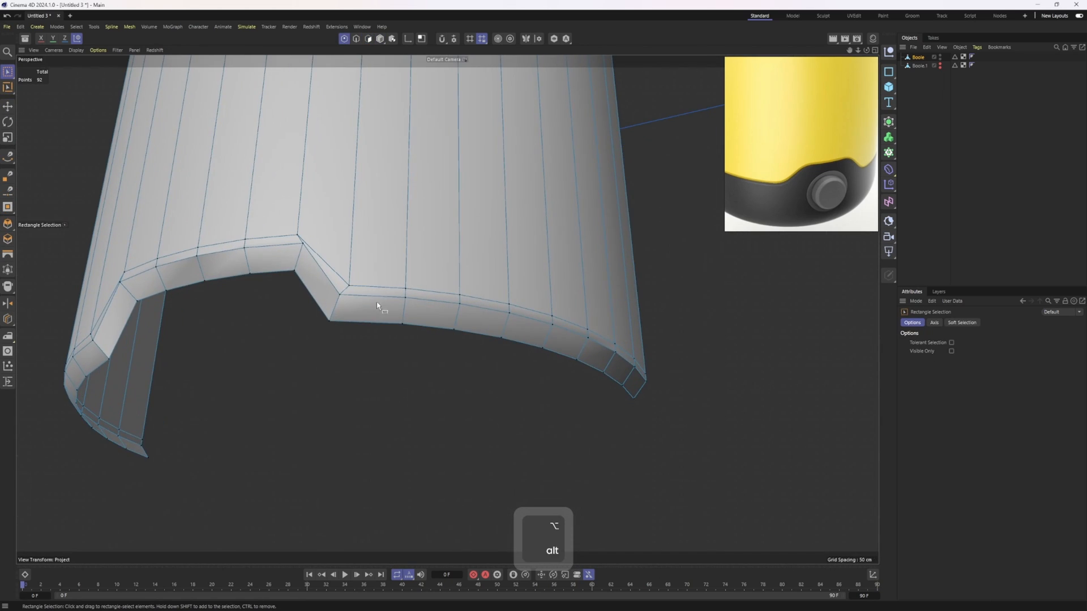
click(889, 136)
alt+click(983, 217)
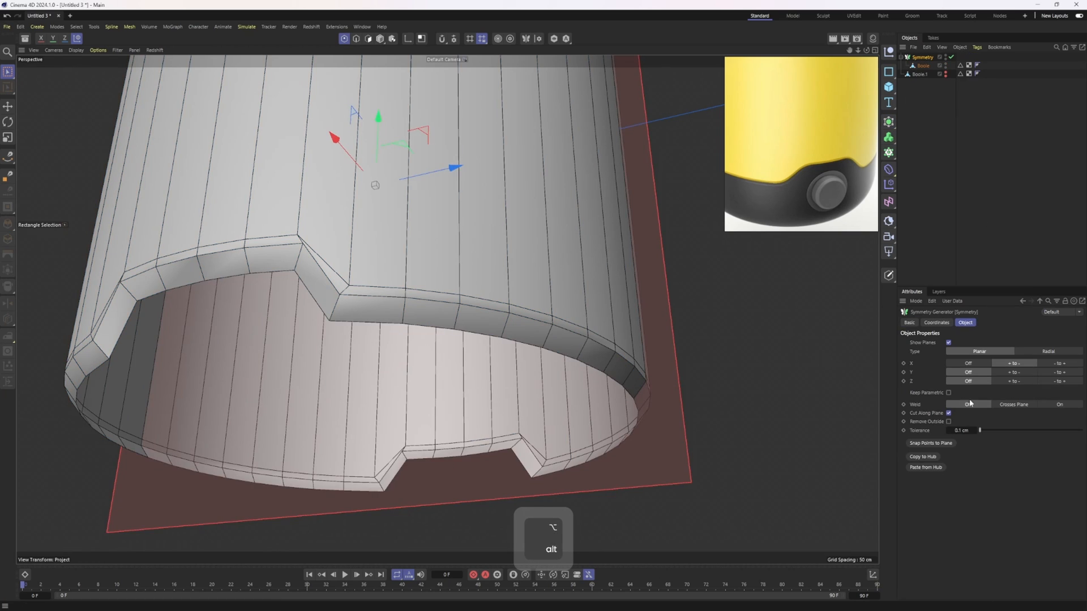
alt+drag(521, 335, 300, 206)
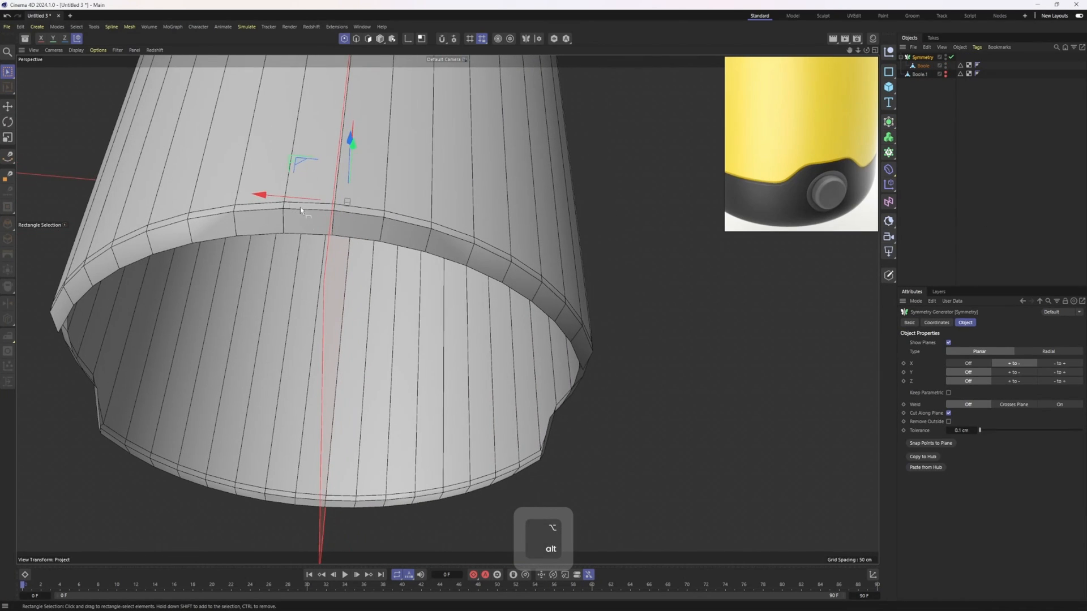
click(1062, 406)
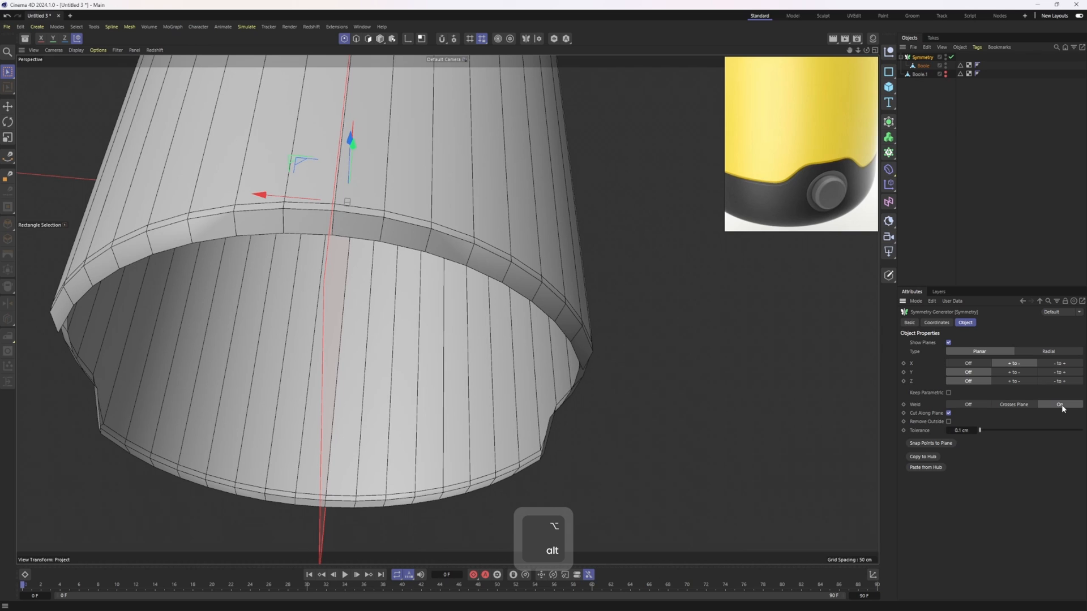
key(c)
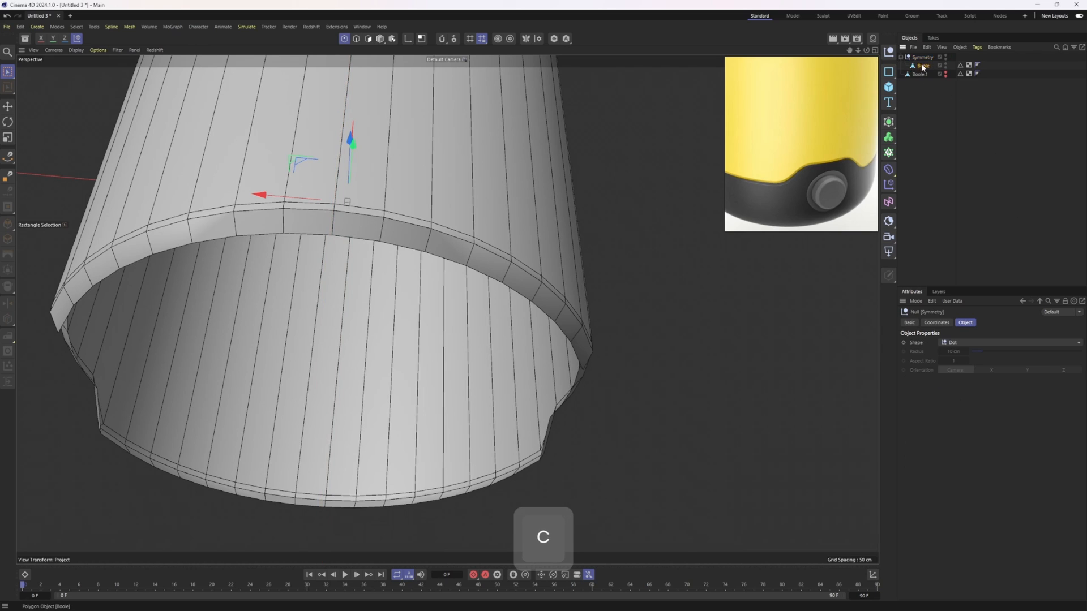
- Extrude the inner edge loop of Boole's stepped opening with an offset of -3.14 cm and a rotation of -50°
click(923, 66)
alt+middle_drag(433, 244, 524, 234)
key(e)
key(2)
double_click(302, 239)
alt+drag(400, 296, 489, 321)
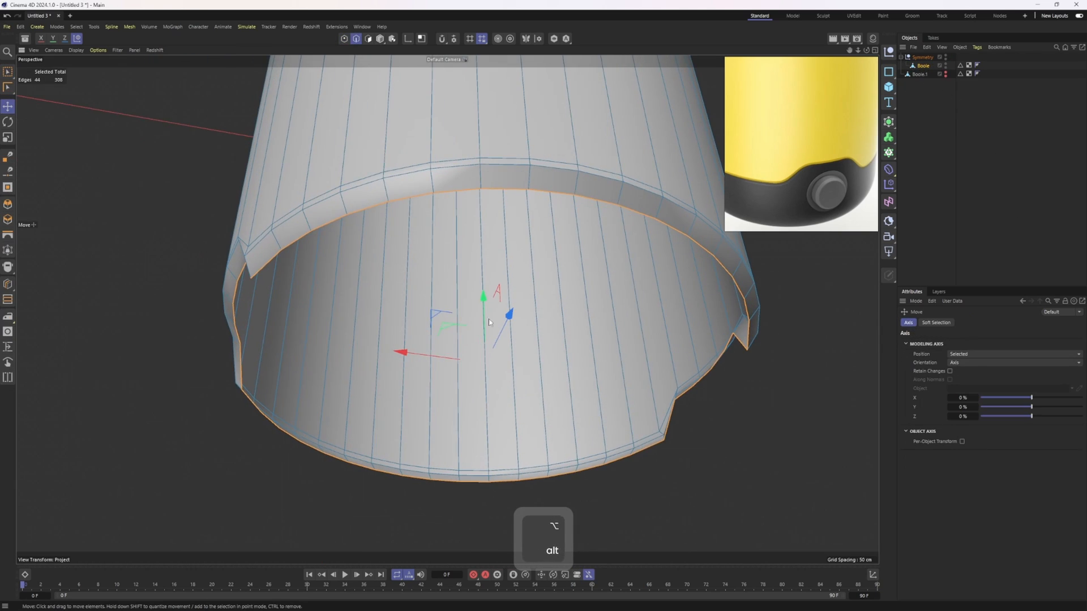
key(d)
drag(776, 450, 777, 451)
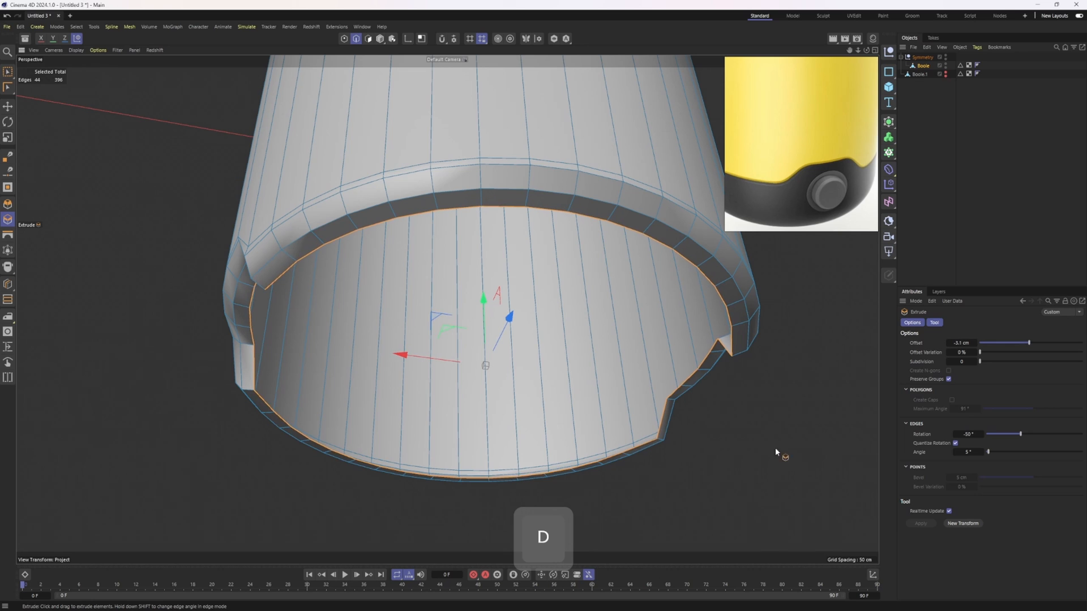
alt+drag(357, 268, 446, 303)
scroll(538, 369, up, 5)
scroll(533, 347, down, 2)
alt+drag(574, 278, 501, 260)
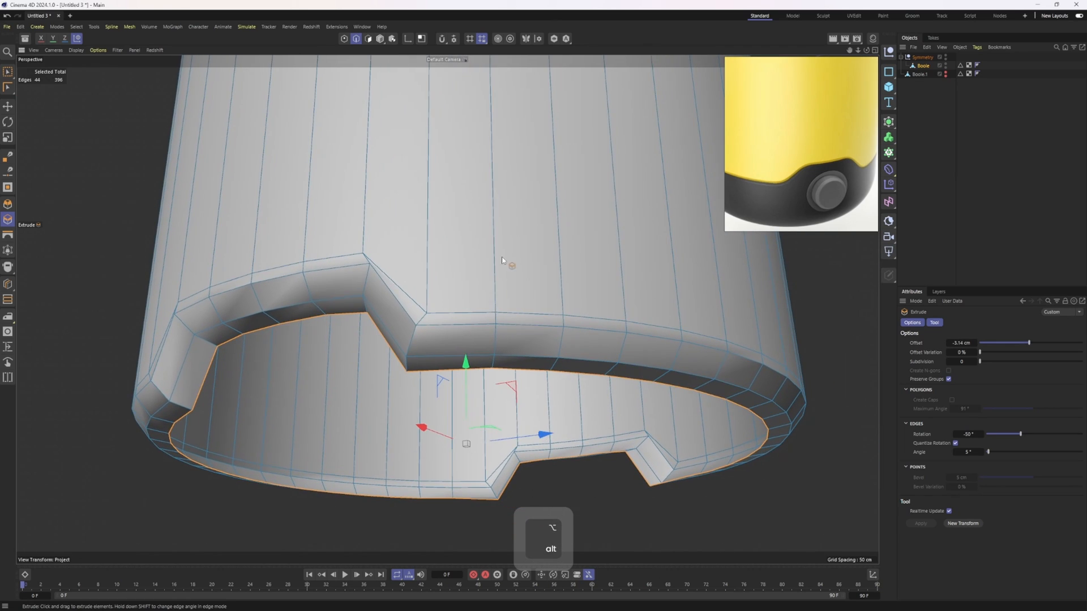
- Remove the leftover Symmetry null around Boole and place Boole under a Subdivision Surface
click(926, 59)
key(Delete)
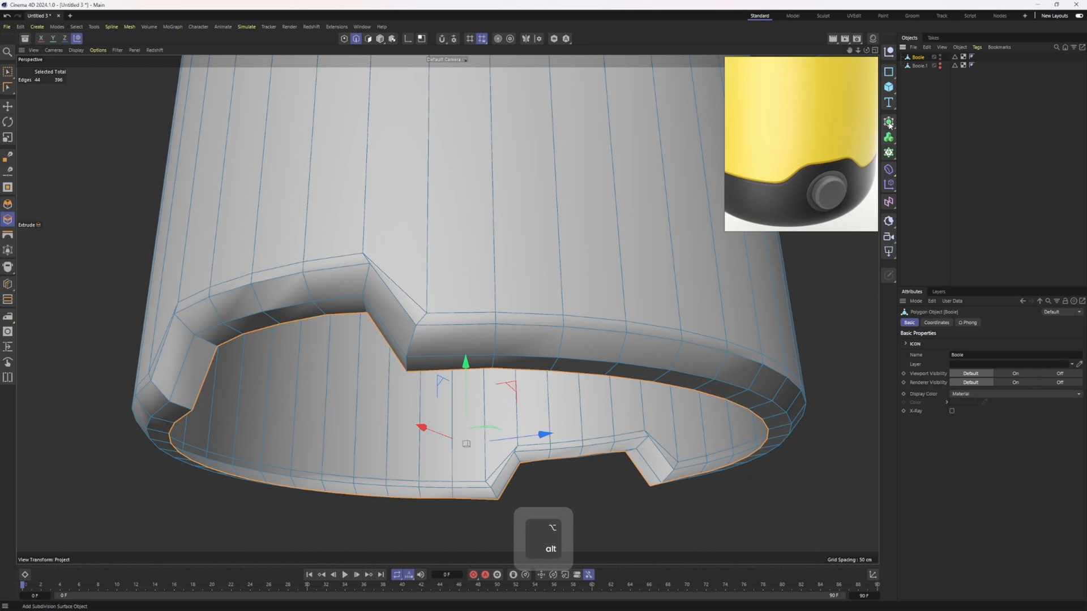
alt+click(889, 122)
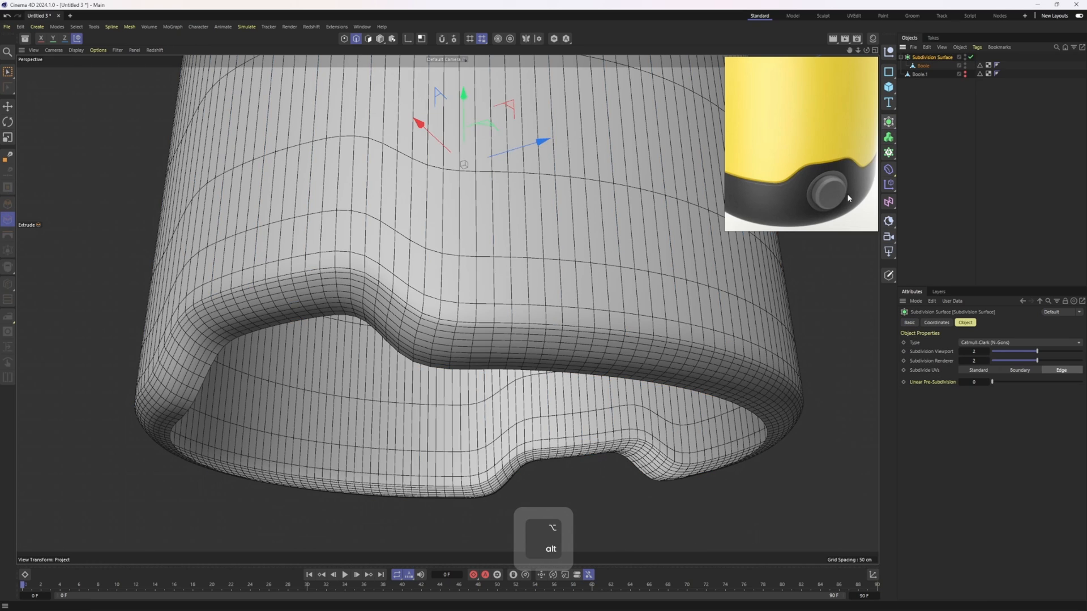
alt+drag(517, 317, 523, 324)
- Cut two support loops around Boole's chamfered lip band, one near each border, with the Loop/Path Cut tool
click(919, 66)
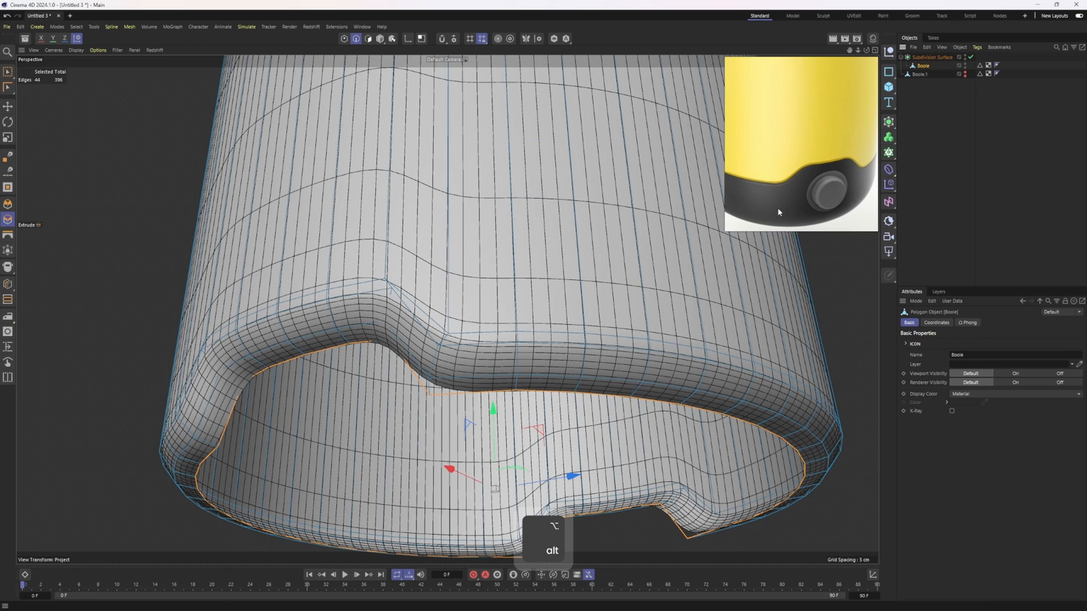
right_click(573, 251)
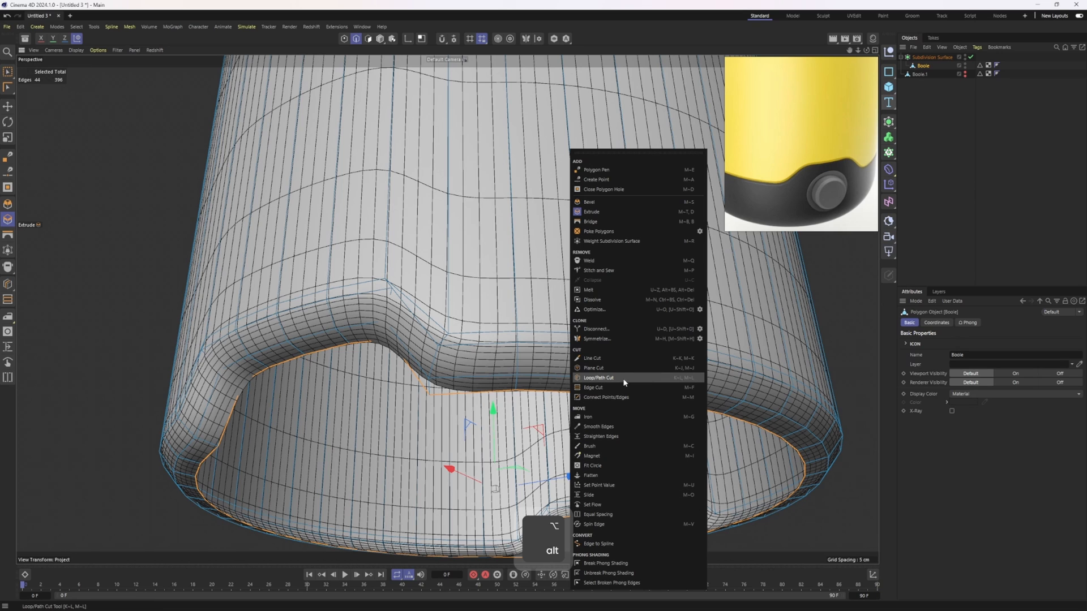
click(602, 378)
scroll(443, 352, up, 5)
key(q)
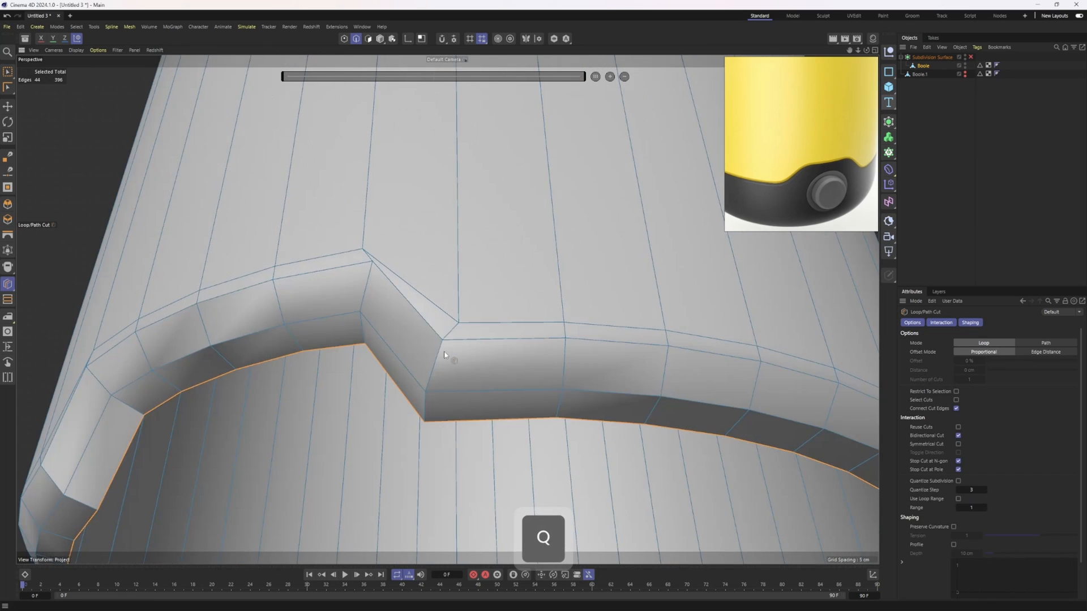
scroll(443, 353, up, 3)
key(q)
click(443, 352)
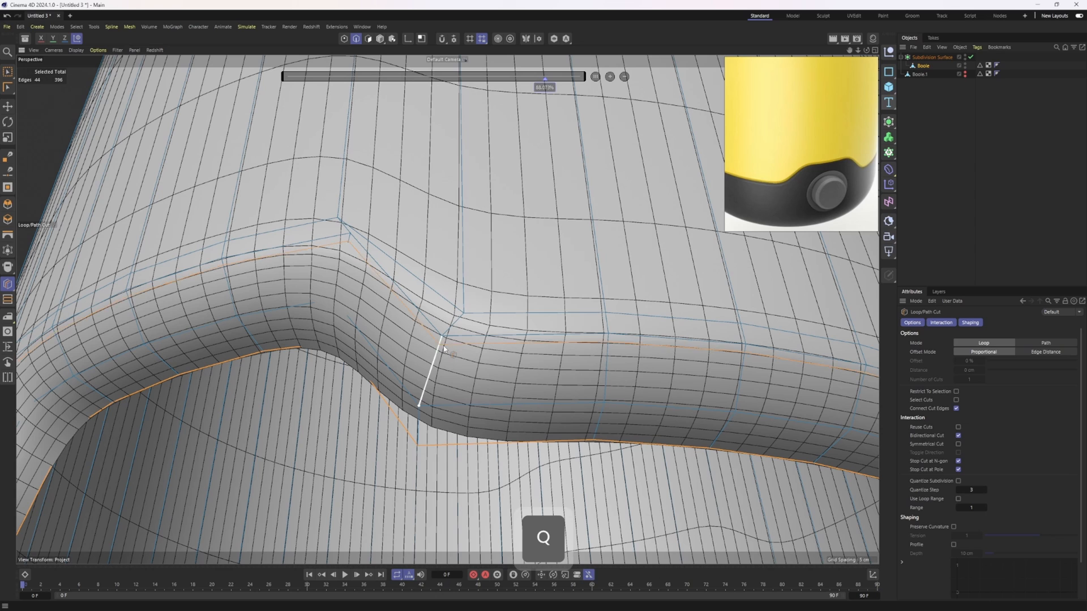
click(424, 395)
click(1046, 179)
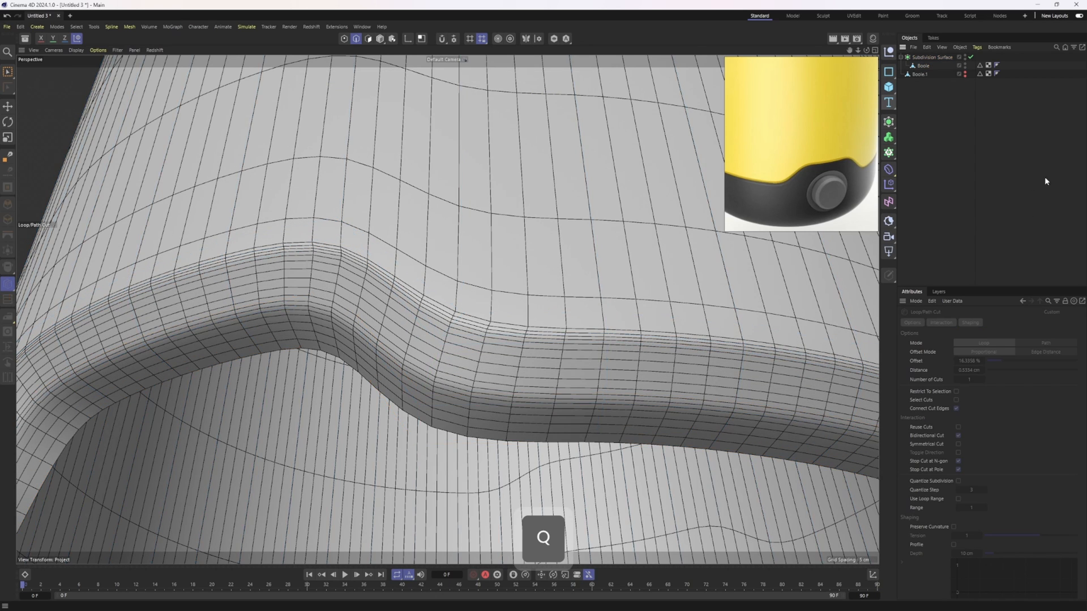
- Examine the smoothed stepped opening by switching between plain Gouraud shading and Gouraud shading with lines
scroll(475, 289, down, 5)
mouse_move(475, 290)
alt+mouse_down()
mouse_move(502, 331)
mouse_move(473, 272)
mouse_move(523, 300)
mouse_move(465, 360)
mouse_move(527, 273)
mouse_move(419, 322)
mouse_move(423, 342)
mouse_move(432, 297)
mouse_move(373, 295)
mouse_move(541, 354)
mouse_move(476, 325)
mouse_move(556, 325)
mouse_move(535, 284)
mouse_move(522, 274)
mouse_move(522, 284)
alt+mouse_up()
scroll(502, 332, down, 4)
key(n)
key(a)
key(n)
key(b)
key(n)
key(a)
key(n)
key(b)
key(n)
key(a)
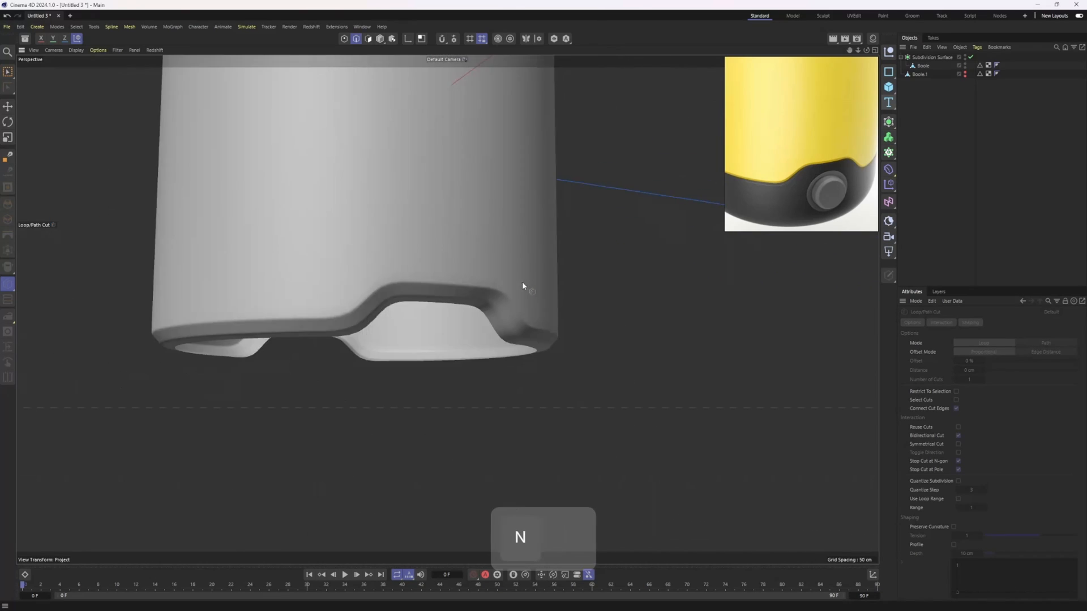
alt+right_drag(522, 284, 434, 289)
alt+drag(434, 289, 399, 292)
- Turn off the Subdivision Surface and select the edges across one corner of Boole's stepped lip, undoing the last action
key(ctrl+z)
key(q)
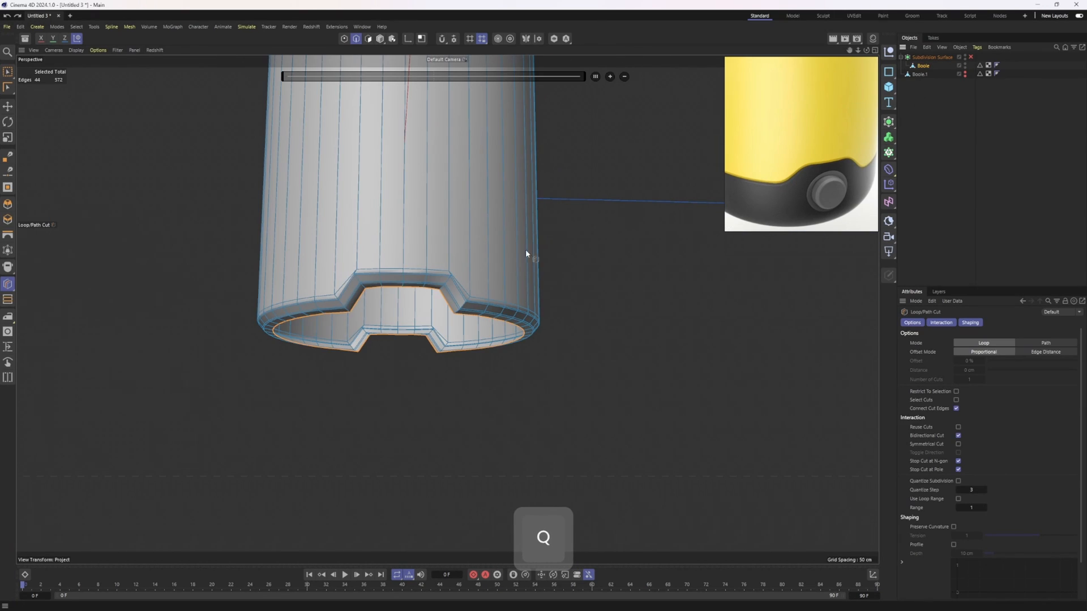
scroll(453, 276, up, 3)
key(2)
key(e)
scroll(451, 273, up, 5)
key(space)
key(e)
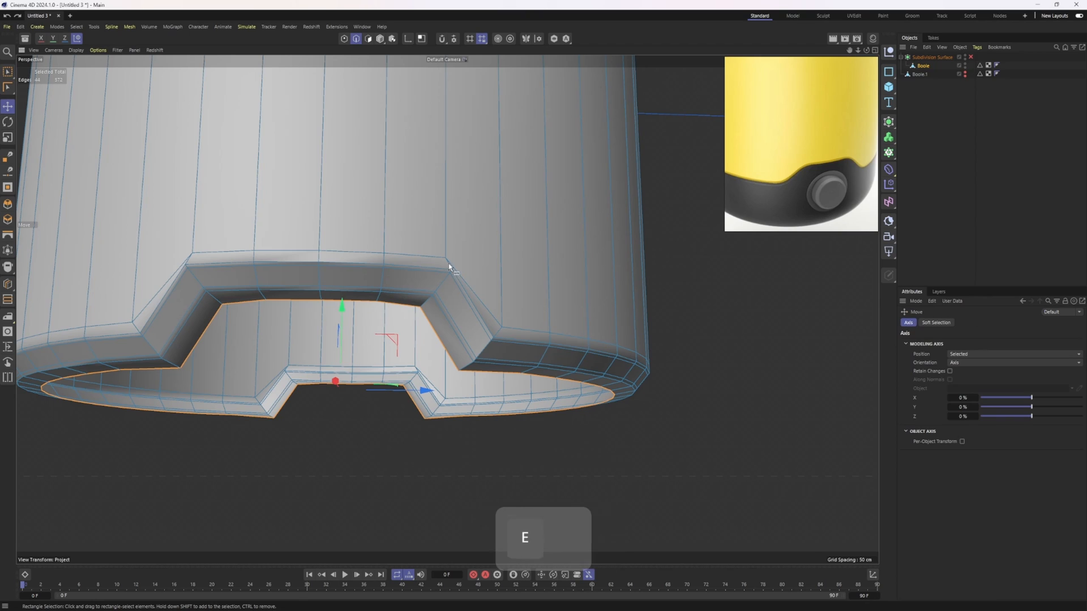
drag(448, 263, 399, 274)
key(ctrl+z)
key(space)
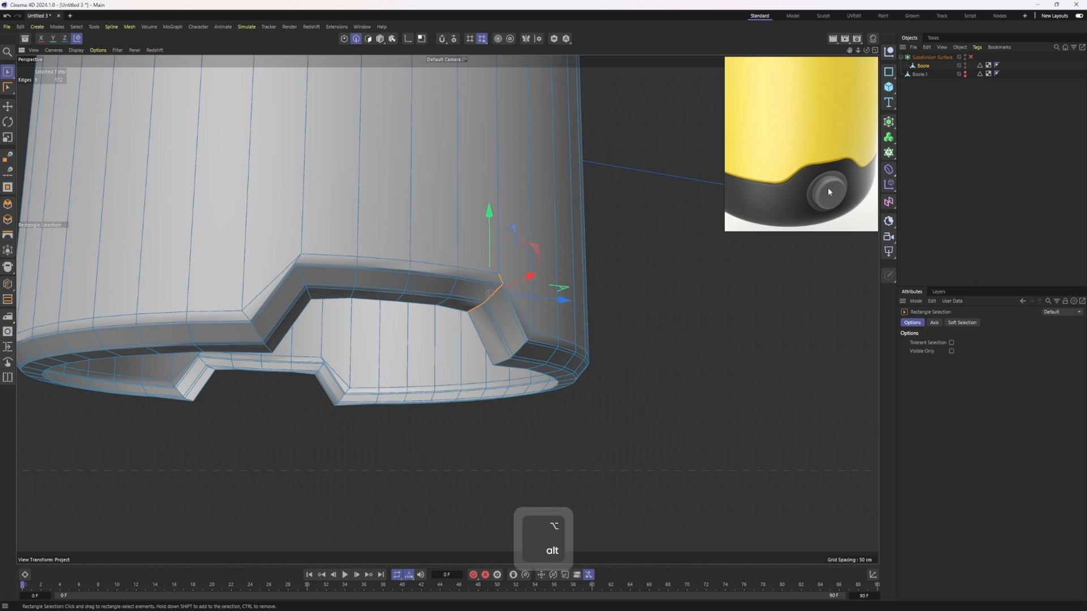
- Turn the Subdivision Surface back on and compare the smoothed stepped opening with the reference image
alt+drag(439, 230, 436, 196)
key(q)
alt+drag(568, 240, 696, 178)
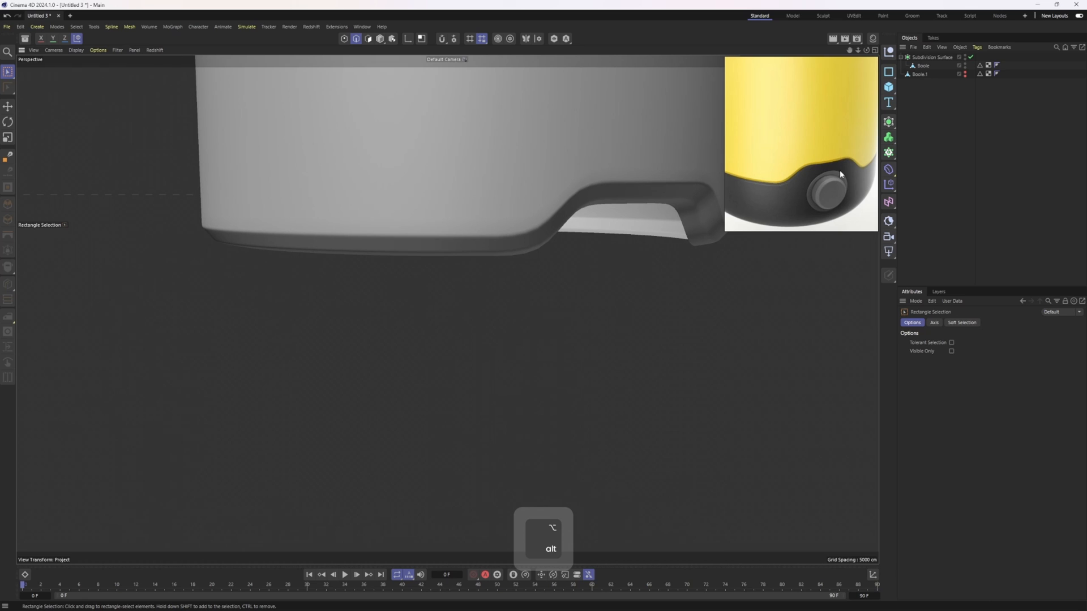
alt+middle_drag(648, 195, 447, 308)
alt+drag(447, 308, 349, 301)
scroll(349, 301, up, 1)
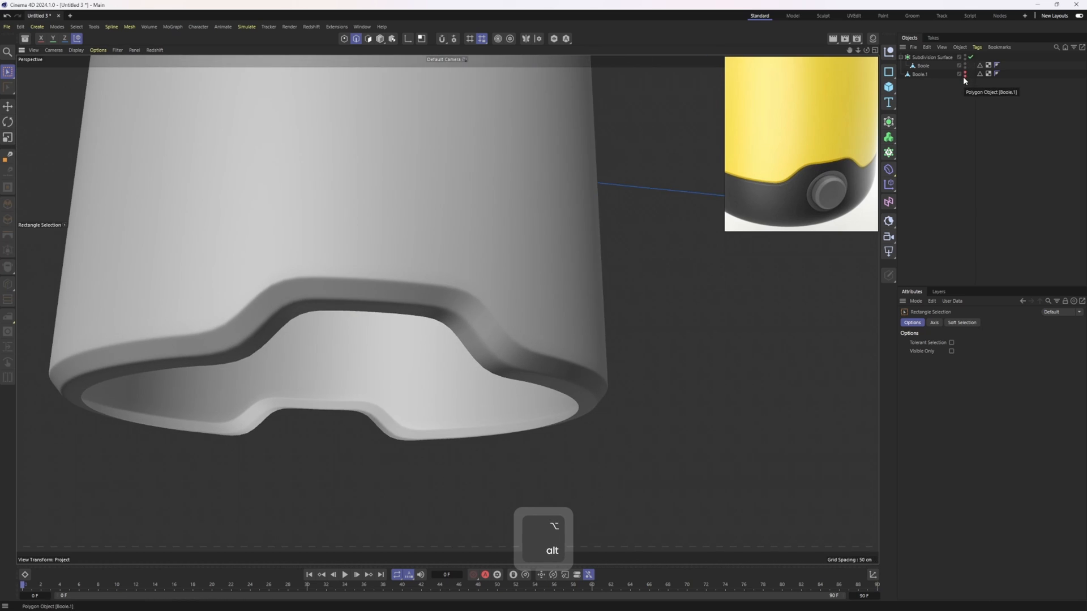
- Show Boole.1 with subdivision smoothing turned off, then move all its polygons up to narrow the gap below Boole
click(965, 72)
alt+drag(498, 229, 470, 257)
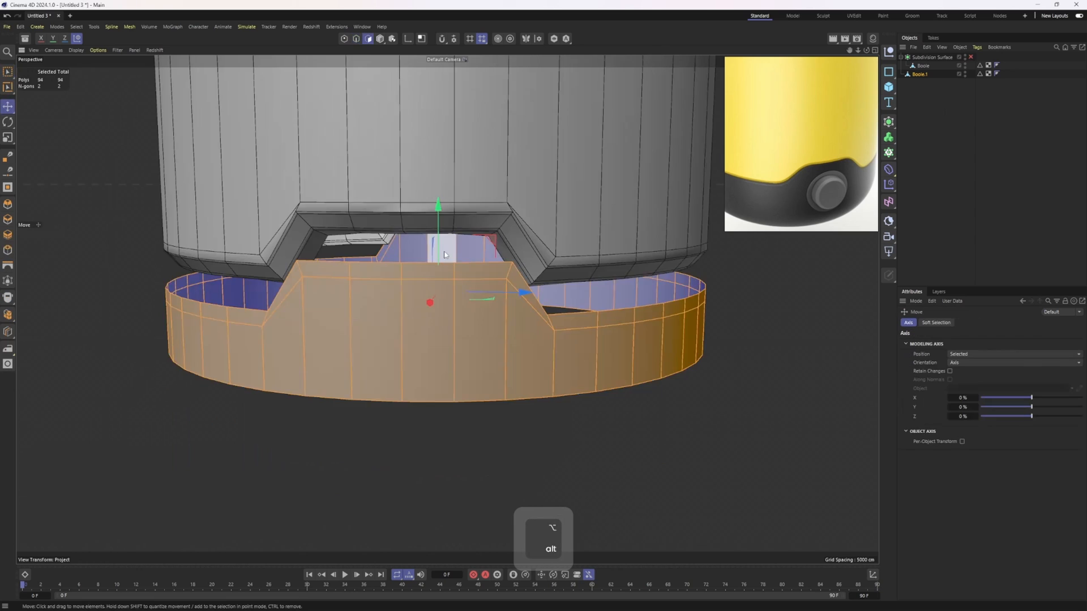
alt+drag(408, 231, 372, 251)
alt+right_drag(372, 251, 437, 269)
drag(436, 256, 435, 226)
- Extrude the upper stepped edge loop of Boole.1 inward with an offset of -1.79 cm and a rotation of 10°
key(2)
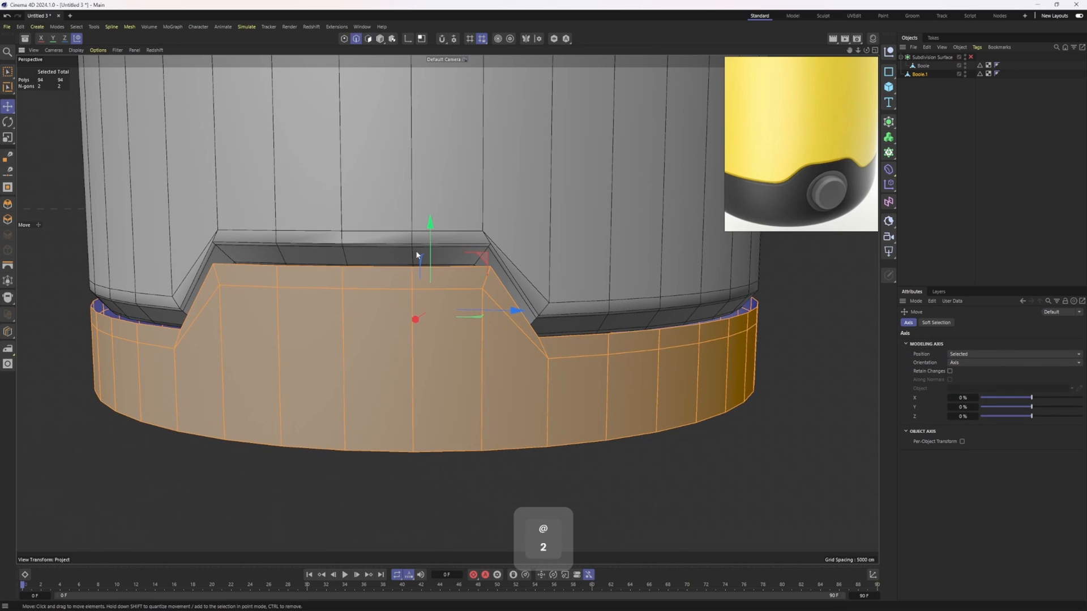
key(e)
alt+drag(380, 317, 373, 332)
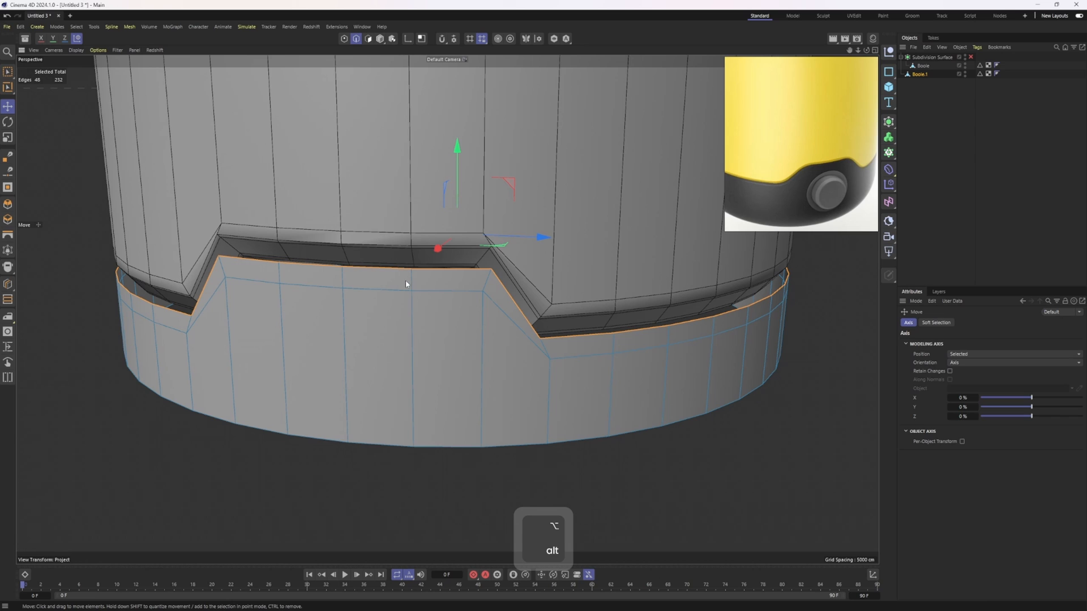
key(d)
alt+drag(542, 317, 489, 407)
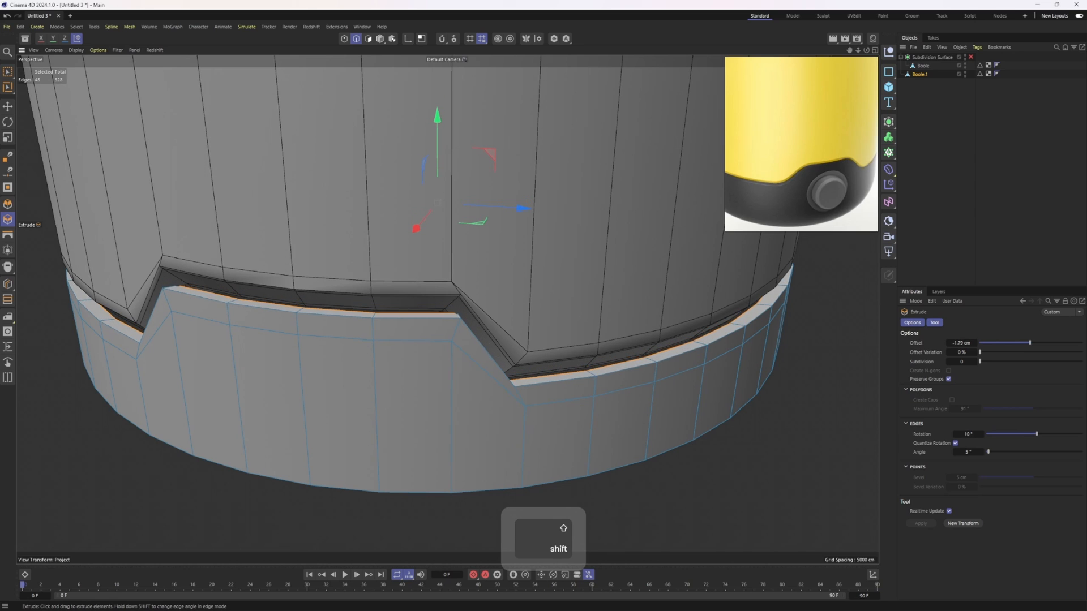
alt+drag(554, 424, 544, 124)
- Hide Boole, place Boole.1 under an X-plane Symmetry generator, and set Weld to On
alt+click(966, 67)
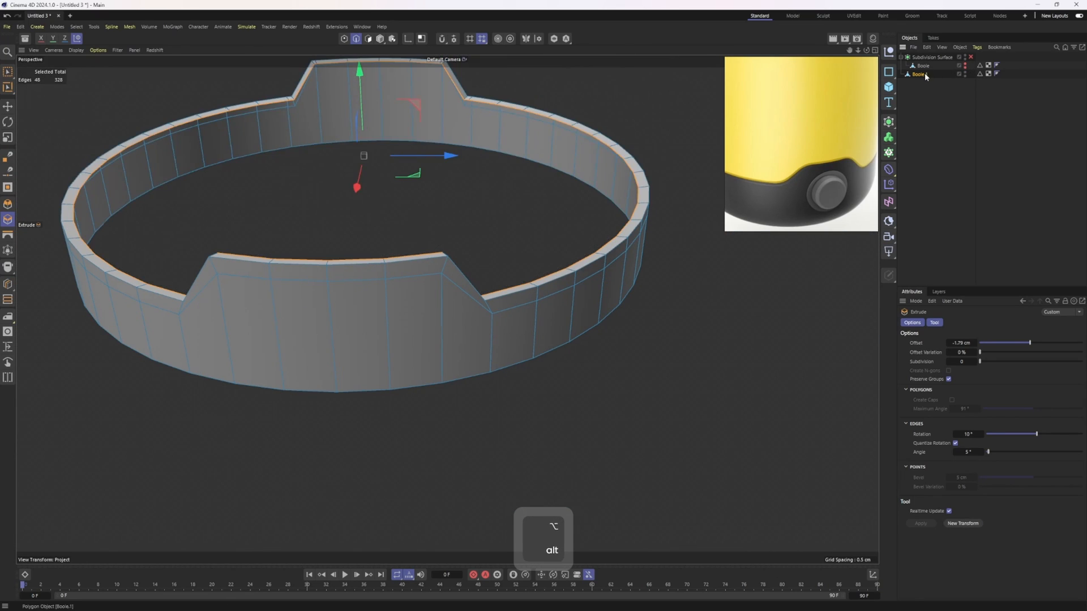
alt+drag(447, 310, 212, 171)
alt+drag(290, 212, 441, 286)
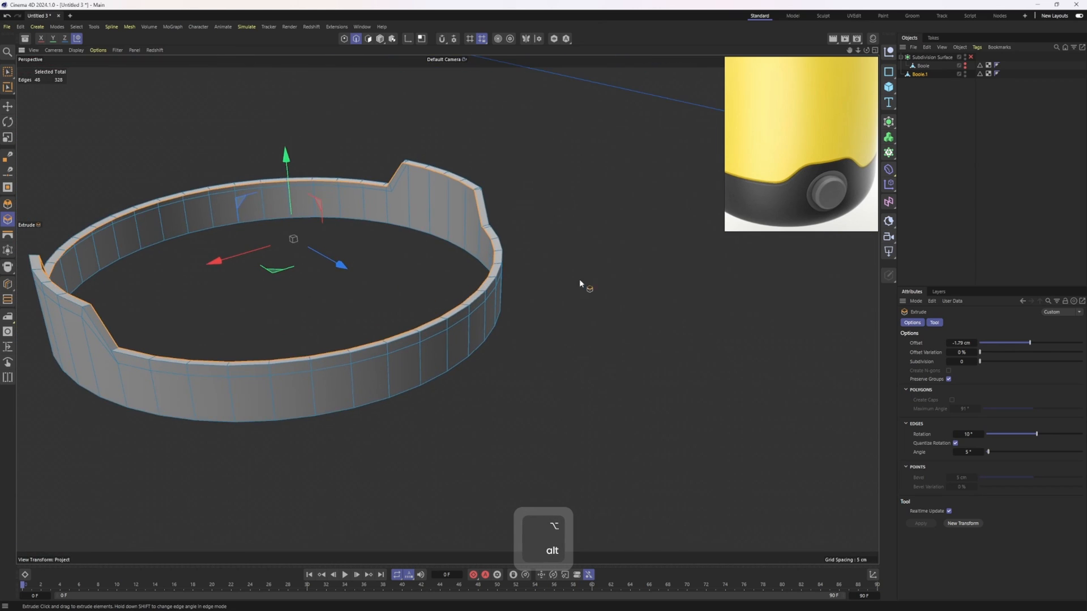
click(888, 122)
alt+click(990, 225)
alt+drag(450, 227, 540, 288)
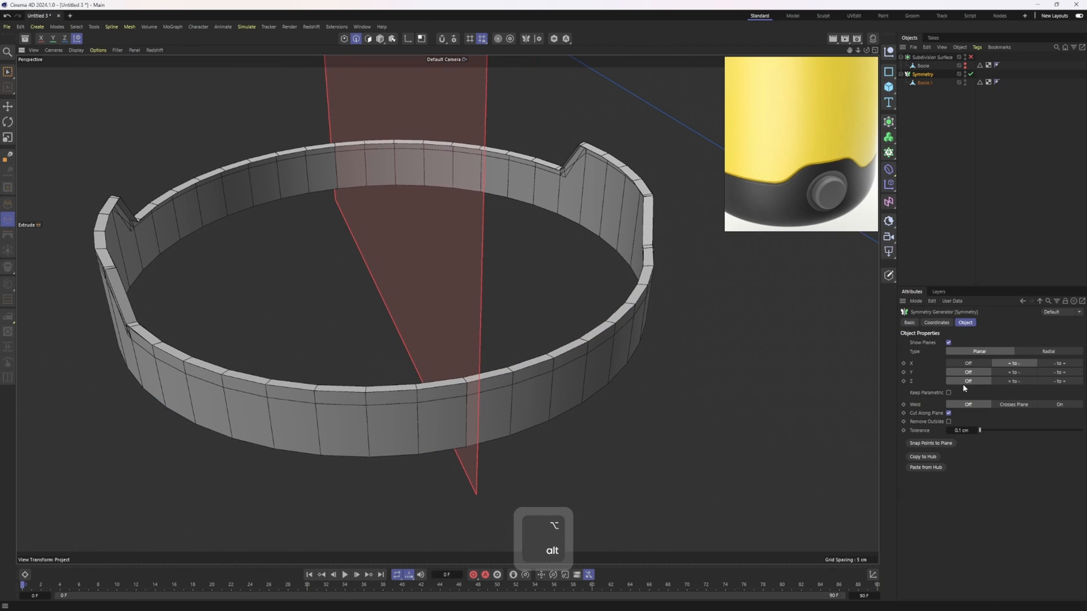
click(1054, 405)
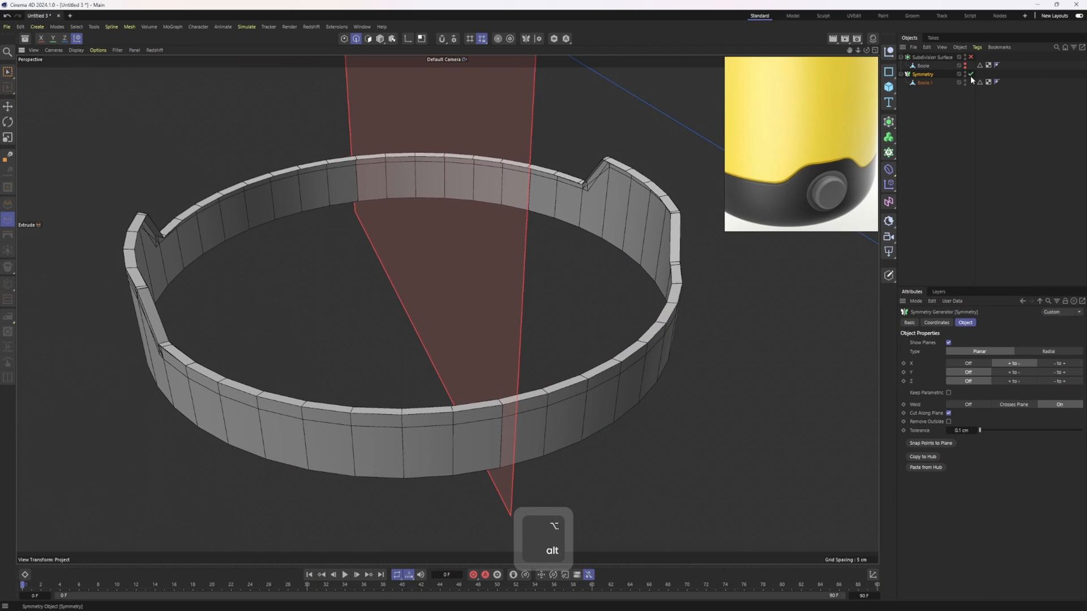
- Turn off the Symmetry generator and try to box-select one half of Boole.1's points
click(971, 75)
click(924, 84)
alt+drag(621, 252, 481, 263)
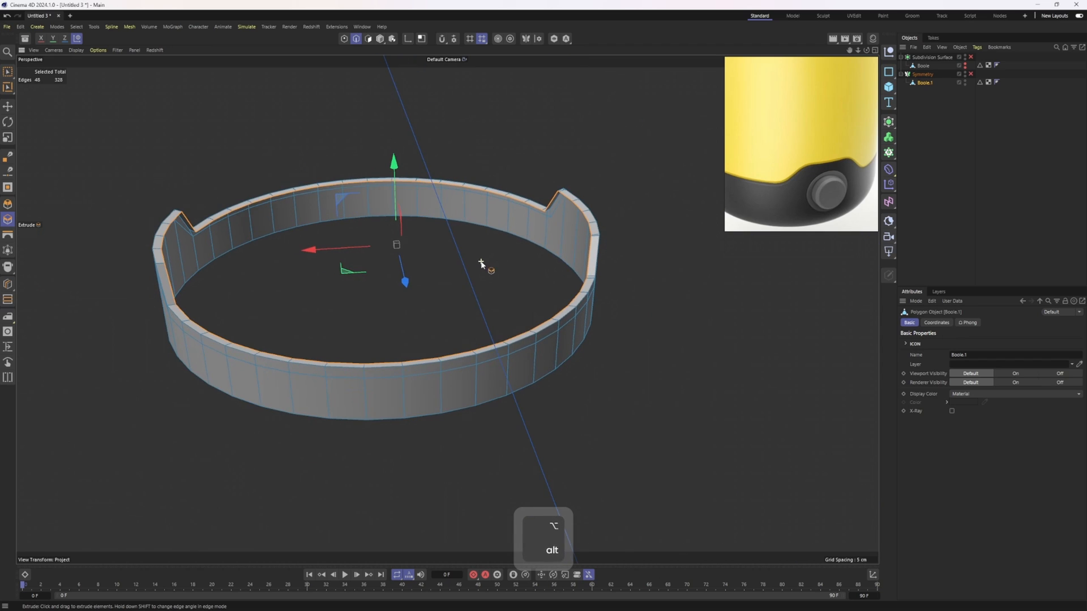
key(1)
key(space)
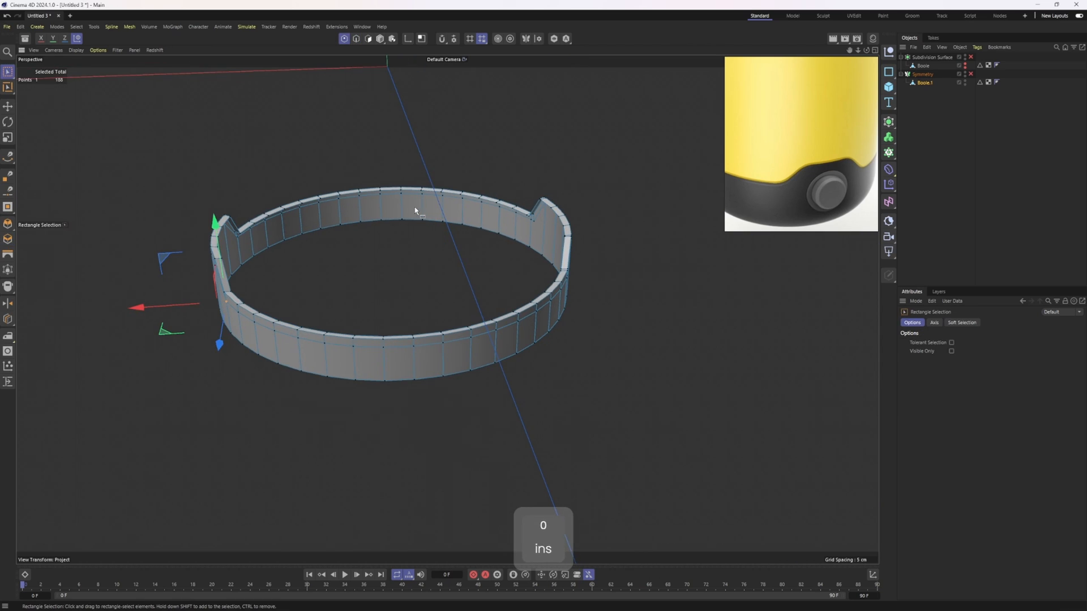
alt+drag(420, 209, 394, 206)
drag(393, 168, 637, 400)
alt+drag(447, 308, 555, 252)
click(939, 97)
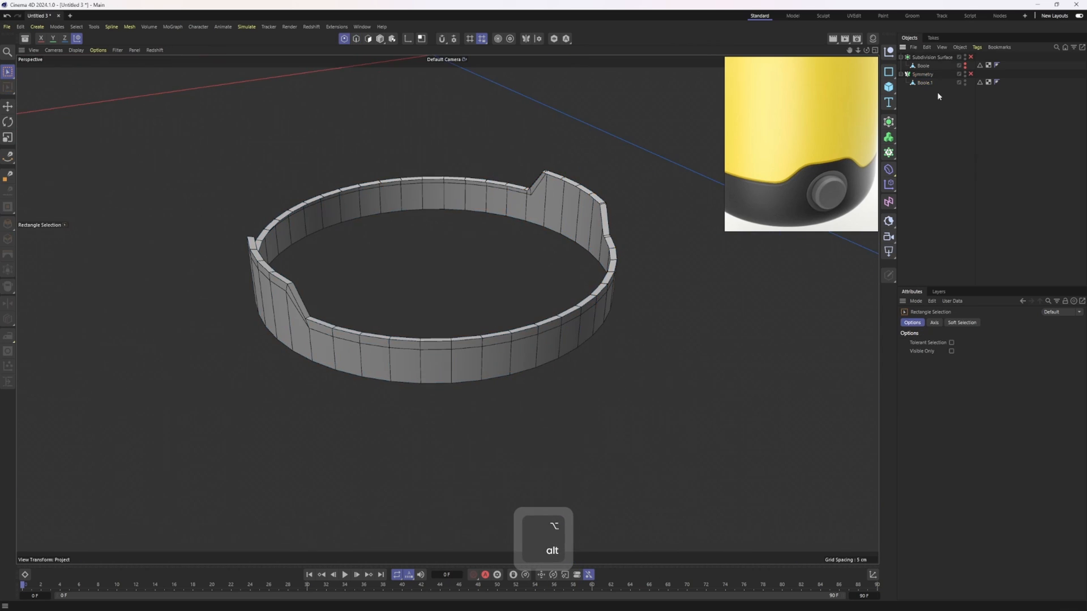
- Turn the Symmetry generator back on and examine the mirrored Boole.1 ring around its stepped rim
click(933, 76)
click(971, 75)
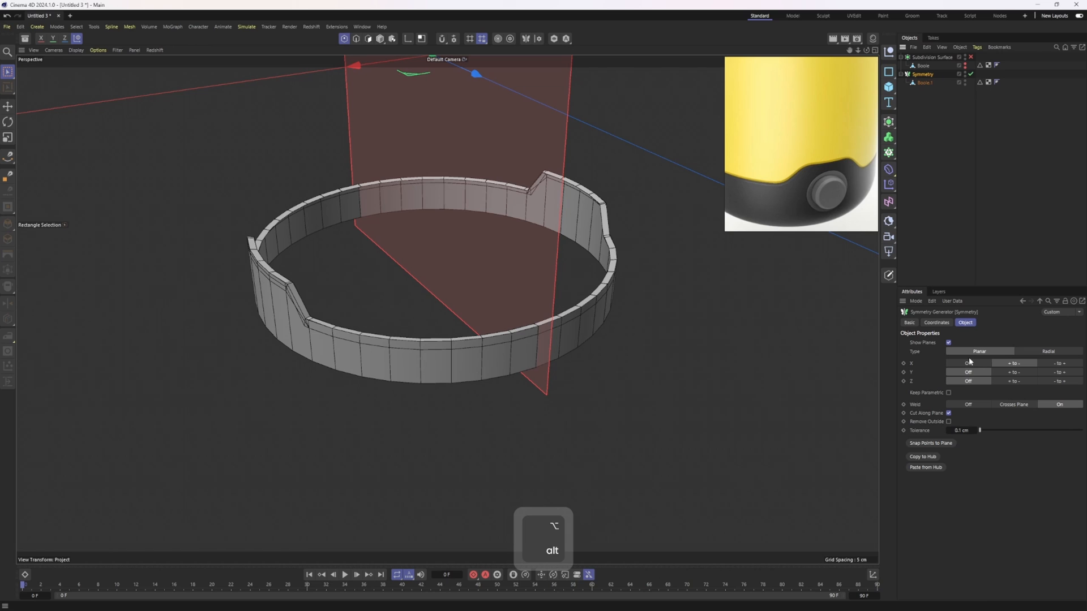
alt+right_drag(453, 244, 916, 429)
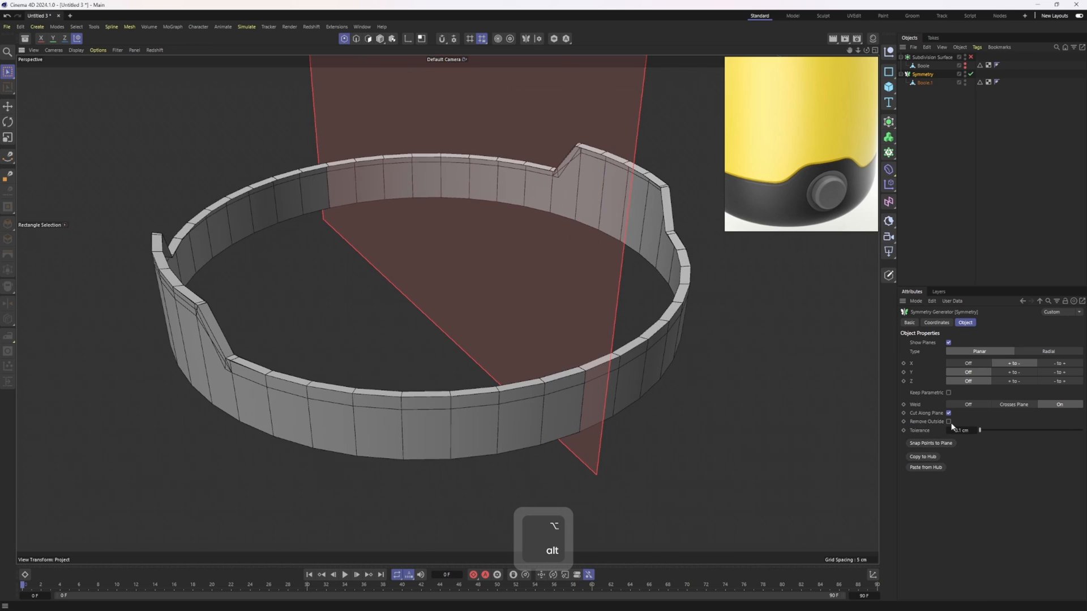
alt+drag(388, 315, 317, 301)
scroll(318, 302, up, 1)
alt+middle_drag(474, 262, 406, 318)
scroll(212, 373, up, 1)
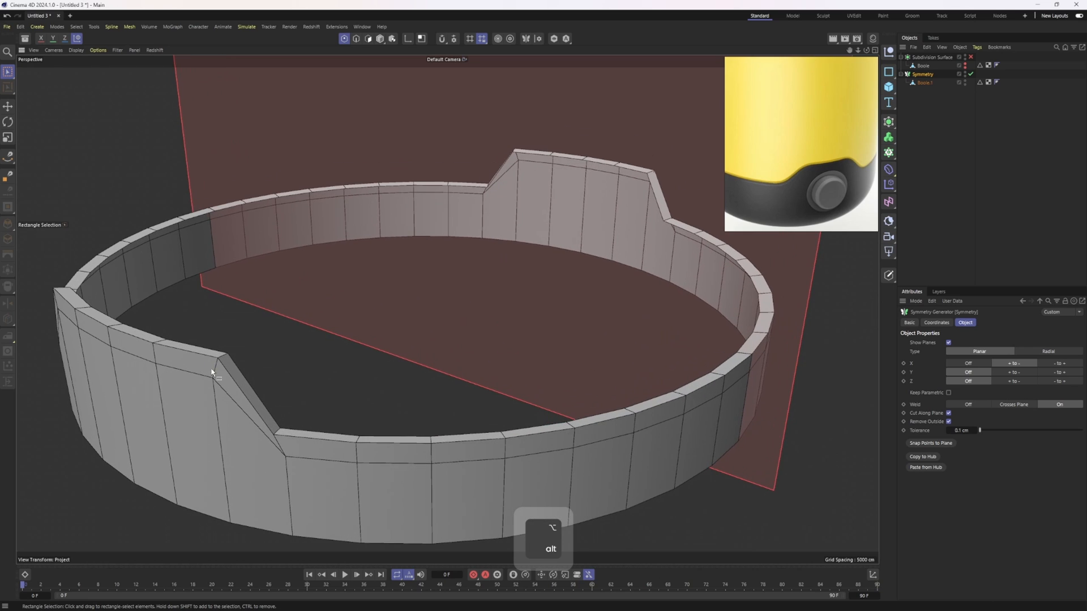
- Make the Symmetry generator editable and delete the leftover parent null, keeping only the mirrored Boole.1 mesh
alt+drag(668, 278, 532, 213)
key(c)
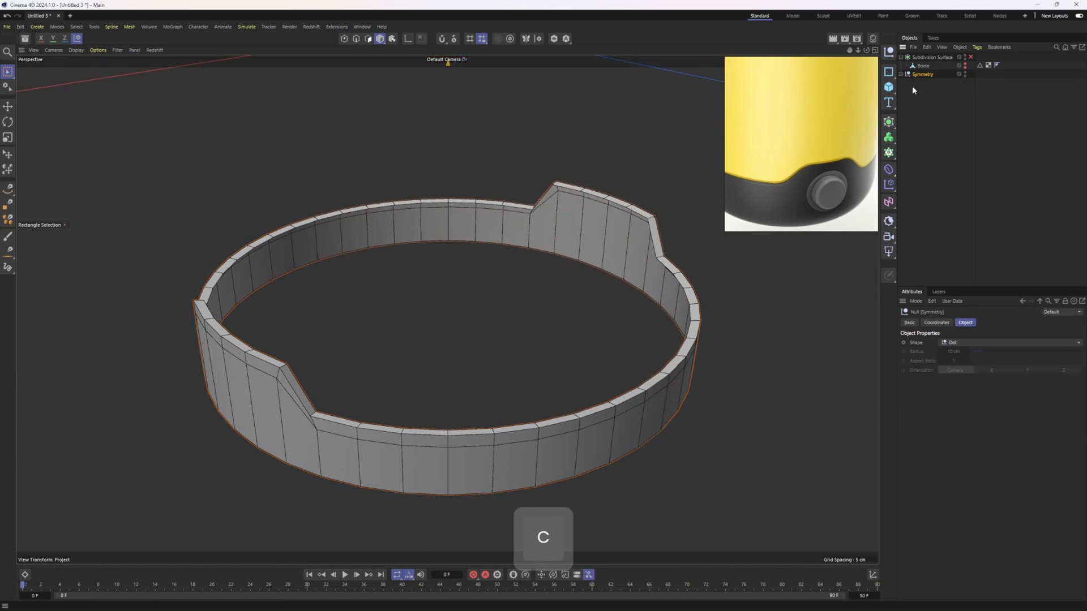
drag(930, 94, 930, 95)
click(924, 74)
key(Delete)
click(916, 74)
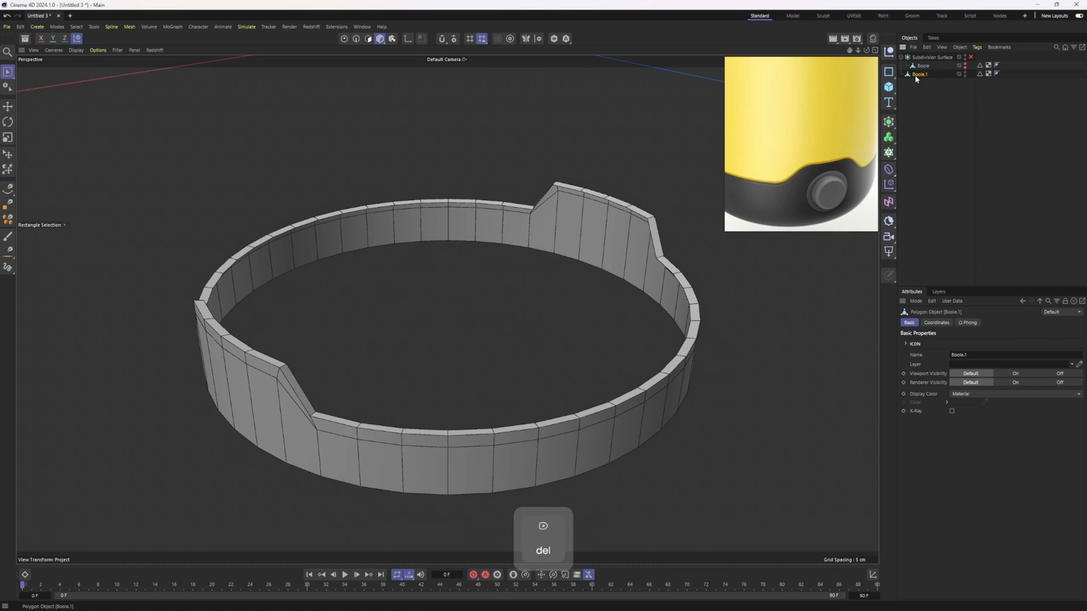
- Unhide Boole, then scale the inner rim edge loop of Boole.1 slightly inward and lower it a little
alt+click(966, 65)
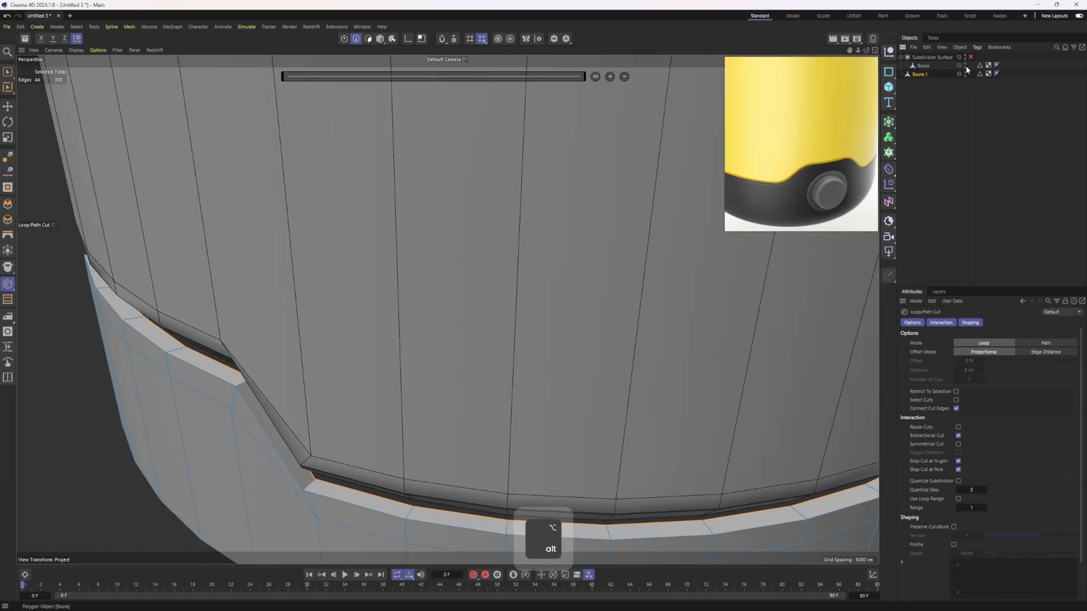
alt+drag(433, 241, 476, 361)
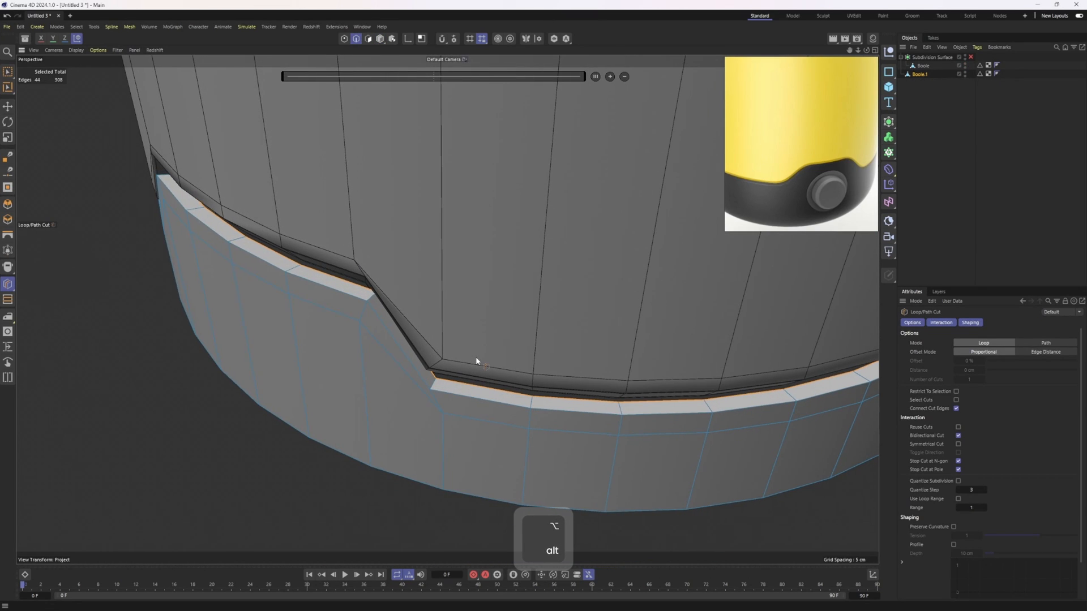
key(t)
drag(702, 416, 684, 414)
key(e)
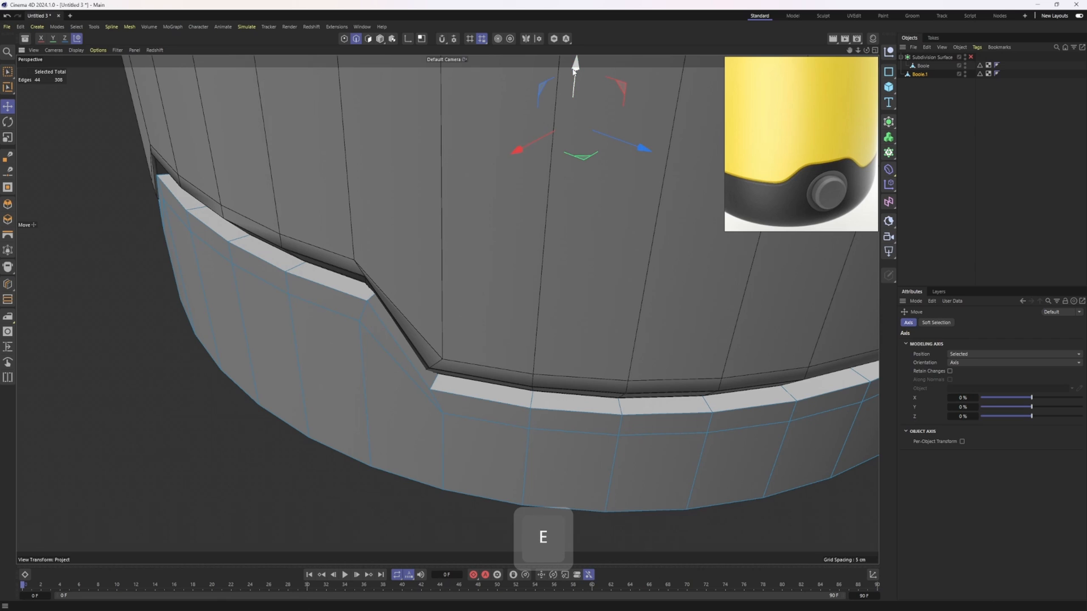
drag(573, 72, 574, 80)
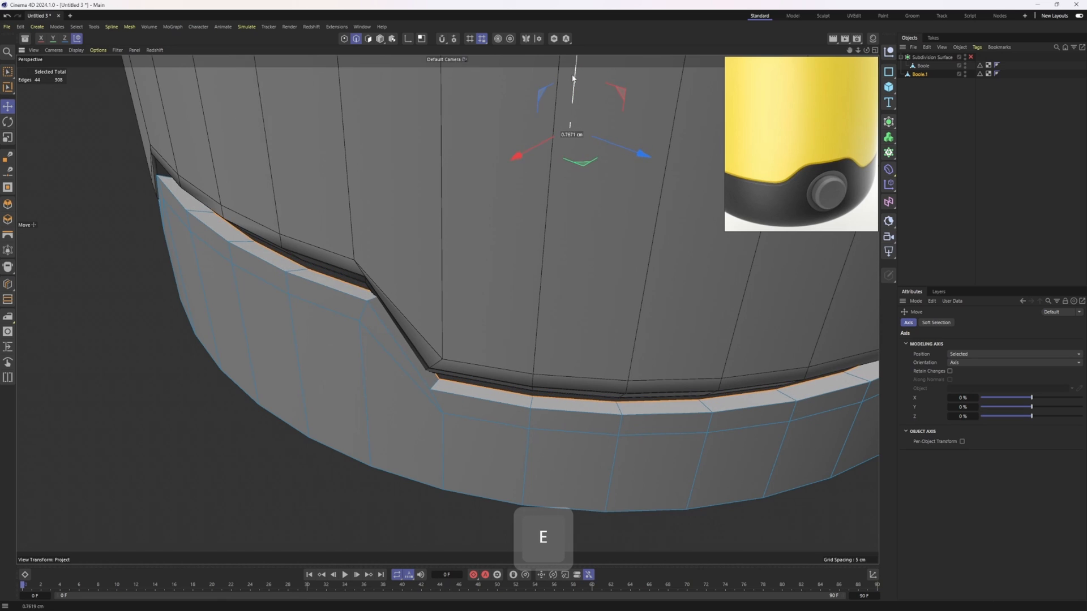
- Add a loop cut around the stepped top lip of Boole.1 at an offset of about 75.7%
alt+scroll(334, 263, up, 2)
key(k)
key(l)
scroll(365, 318, up, 1)
scroll(365, 318, up, 3)
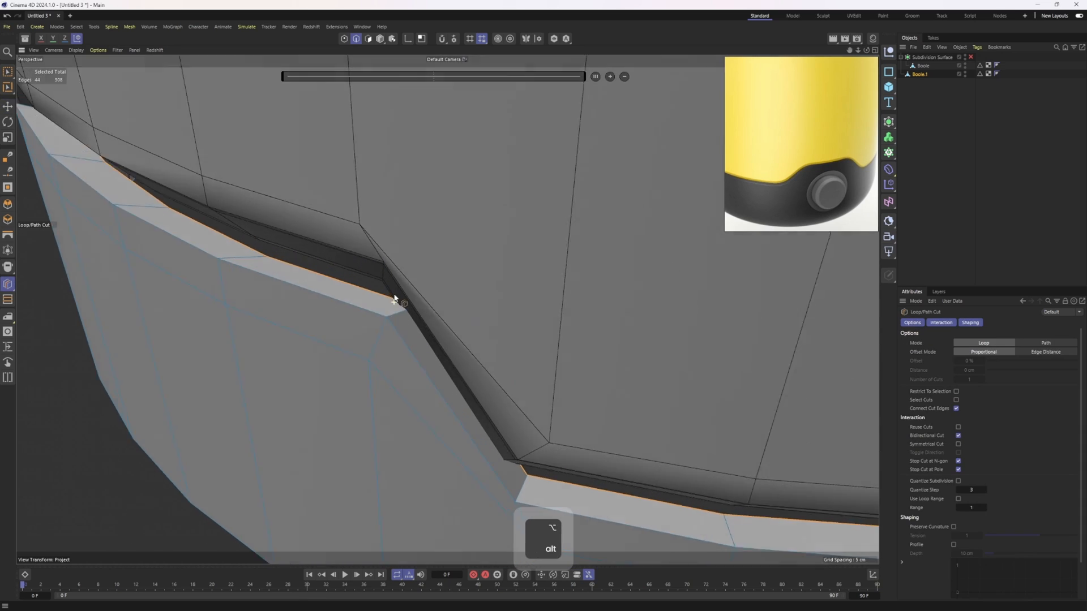
click(390, 312)
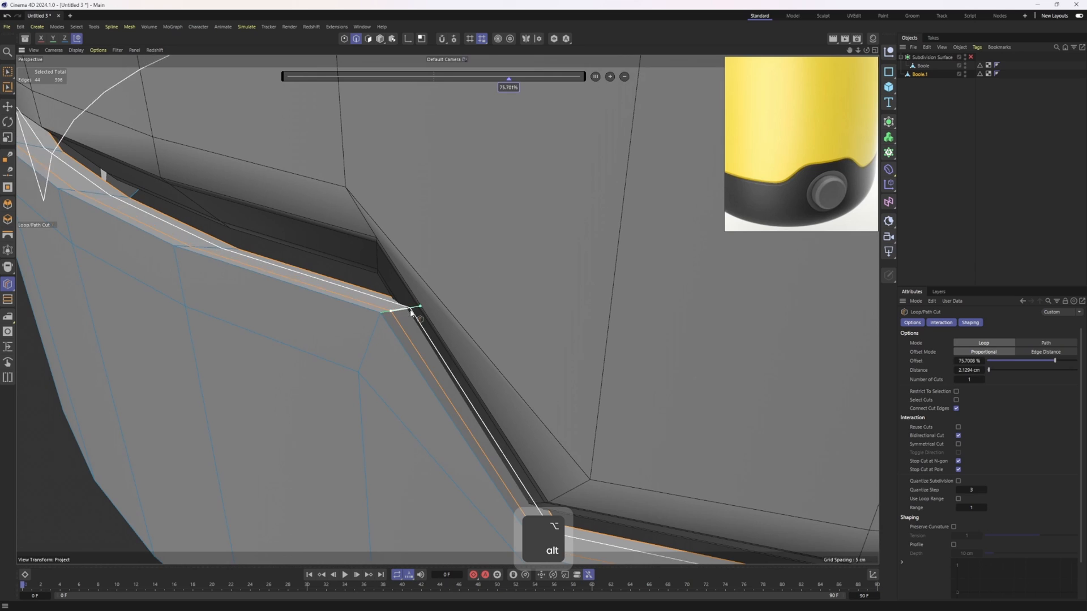
- Group Boole and Boole.1 into a null under the Subdivision Surface and enable the smoothing
key(q)
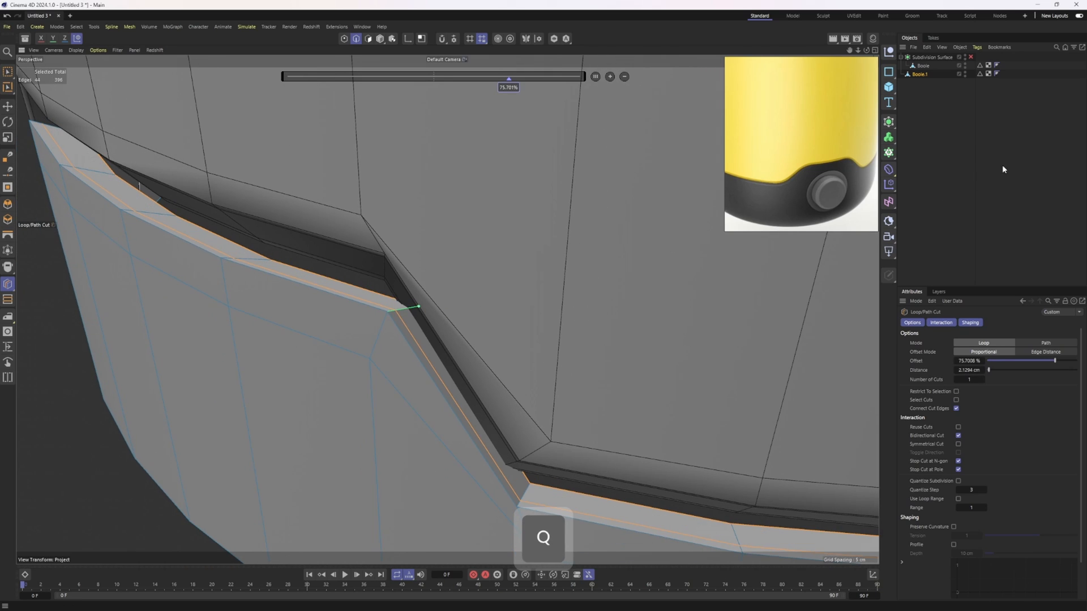
ctrl+click(923, 66)
key(alt+g)
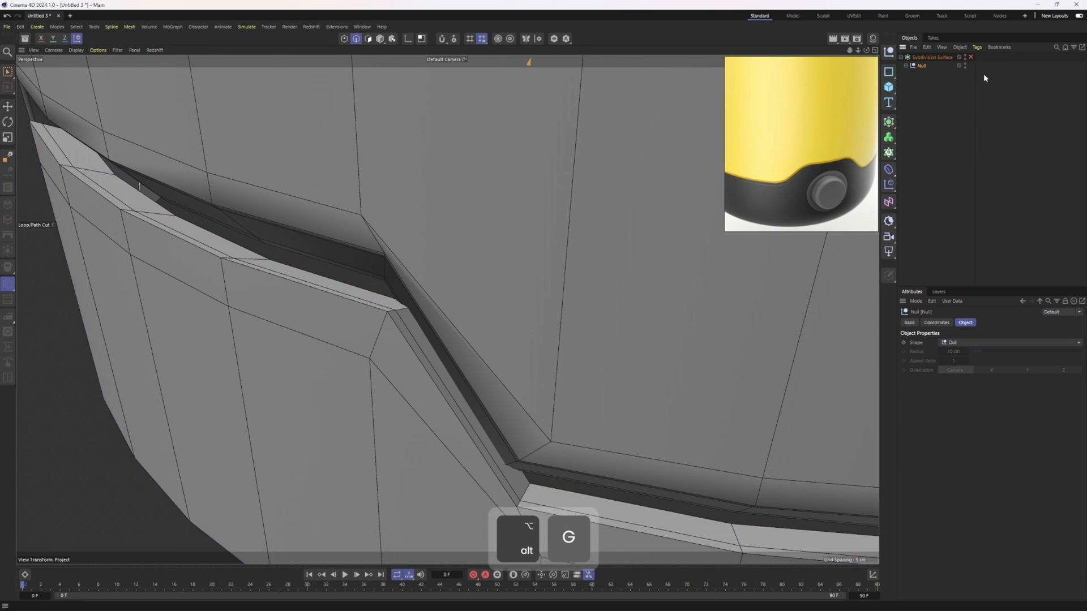
click(971, 57)
click(962, 108)
- Switch the viewport to Gouraud shading and examine the smoothed stepped seam between the two body parts
mouse_move(362, 238)
alt+mouse_down()
mouse_move(444, 239)
mouse_move(406, 258)
alt+mouse_up()
key(n)
key(a)
scroll(368, 253, down, 3)
mouse_move(327, 248)
alt+mouse_down()
mouse_move(345, 224)
mouse_move(427, 242)
mouse_move(288, 270)
alt+mouse_up()
scroll(386, 265, up, 4)
key(ctrl+z)
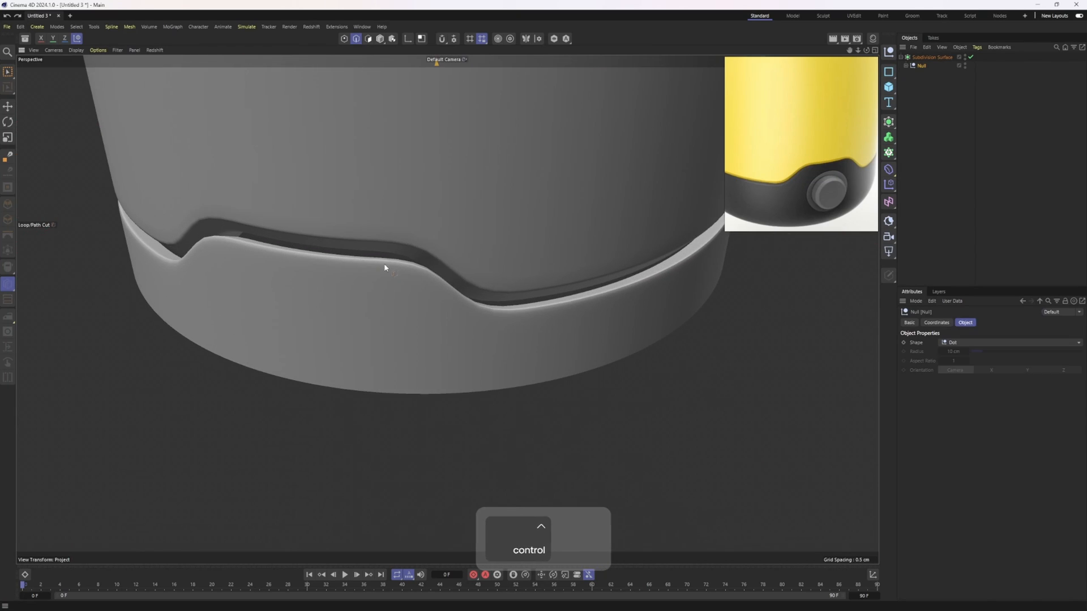
key(ctrl+z)
key(ctrl+z)
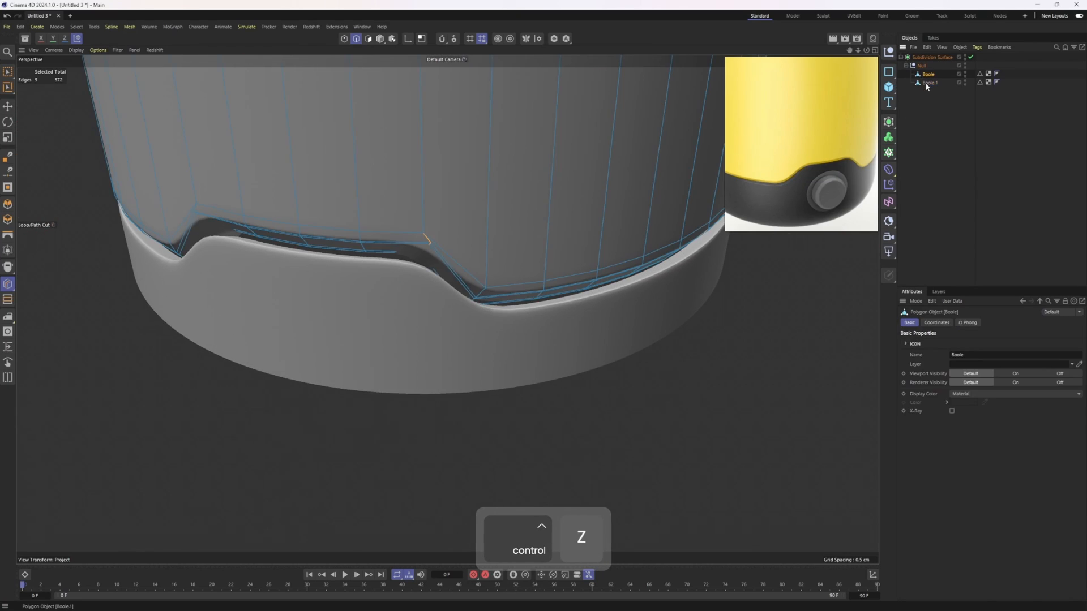
- Raise the inner rim edge loop of Boole.1 slightly and check the smoothed gap along the stepped seam
key(q)
scroll(227, 254, up, 4)
alt+drag(300, 265, 324, 251)
key(e)
scroll(324, 250, down, 4)
drag(546, 136, 547, 130)
key(q)
click(975, 209)
alt+drag(402, 225, 450, 251)
alt+right_drag(450, 250, 401, 245)
alt+drag(400, 245, 420, 197)
alt+right_drag(419, 197, 366, 208)
alt+drag(366, 207, 309, 208)
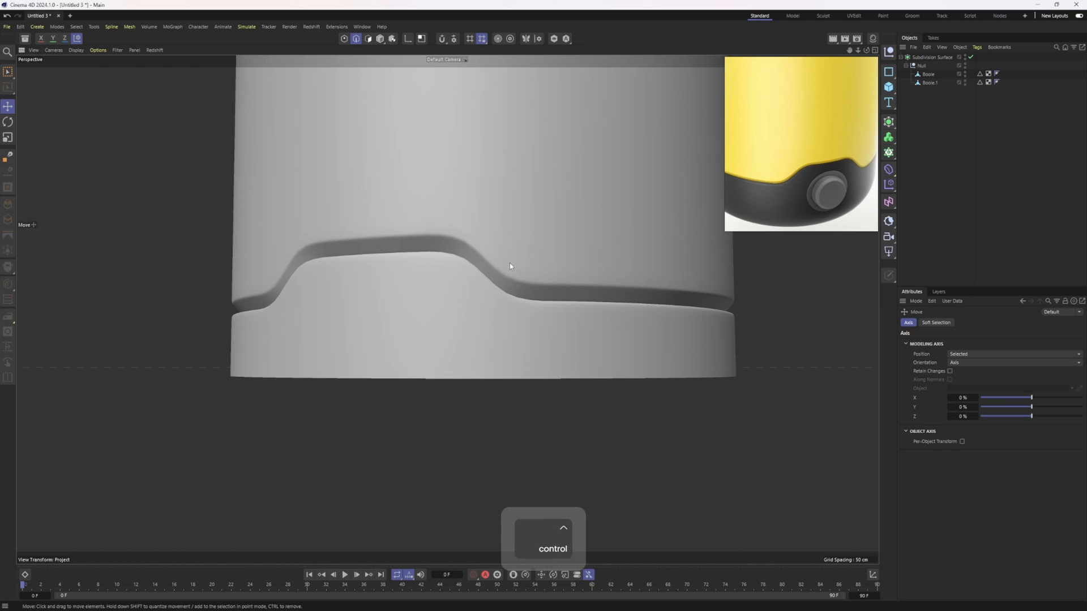
- Disable the Subdivision Surface and move the bottom edge loop of Boole.1 down to make the base section taller
key(ctrl+z)
key(q)
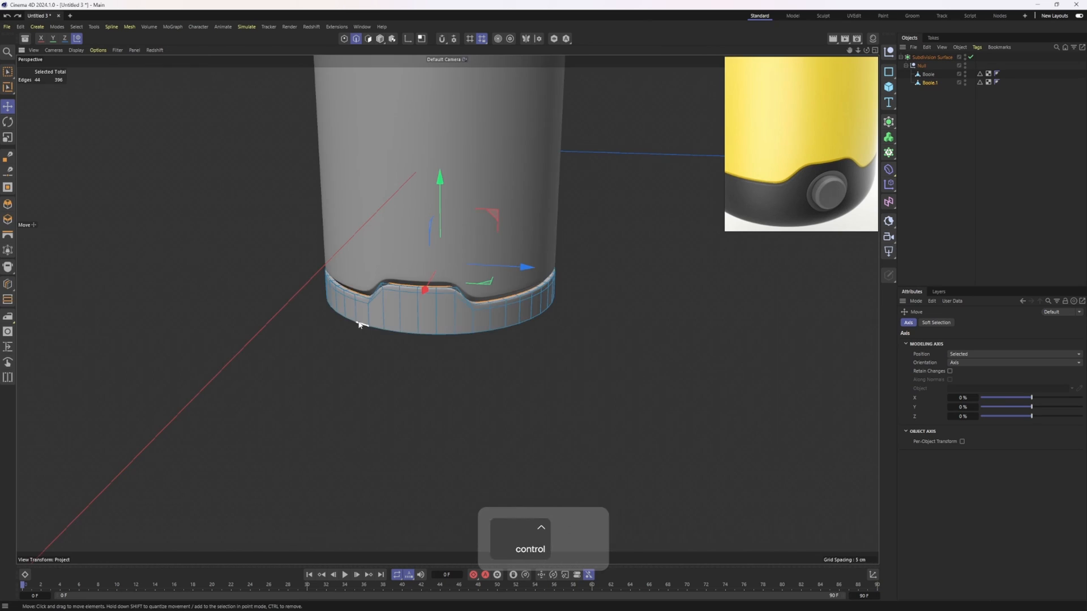
key(q)
alt+drag(410, 334, 475, 286)
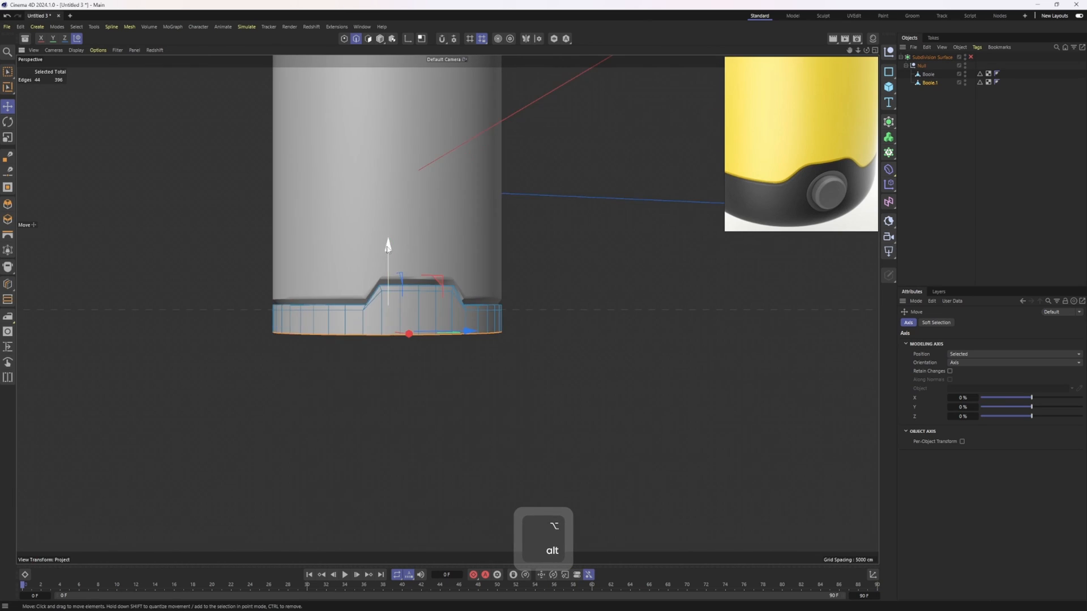
drag(388, 246, 388, 300)
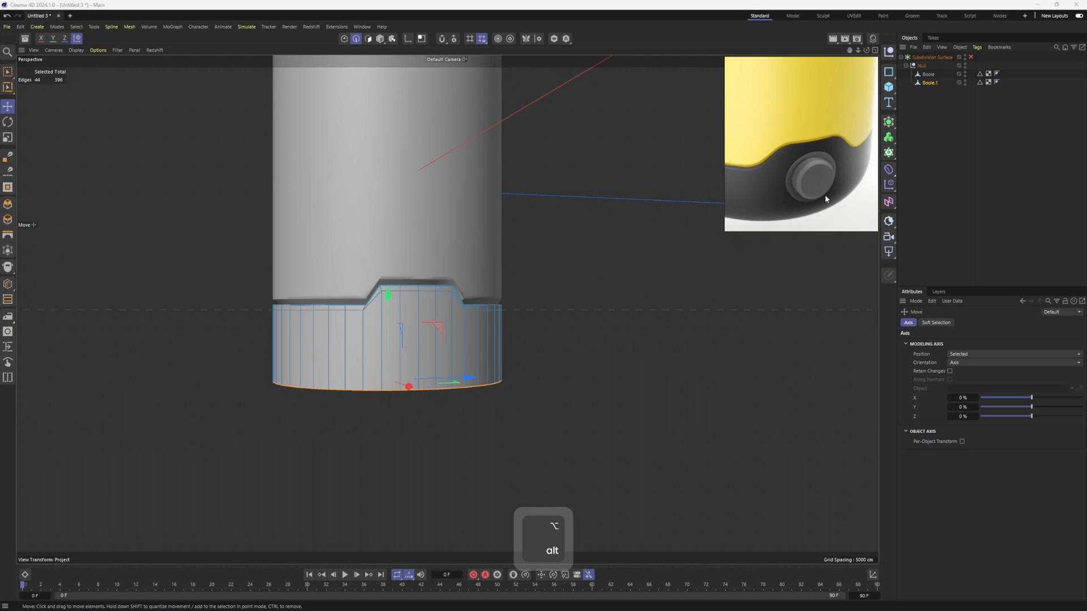
alt+middle_drag(413, 267, 432, 236)
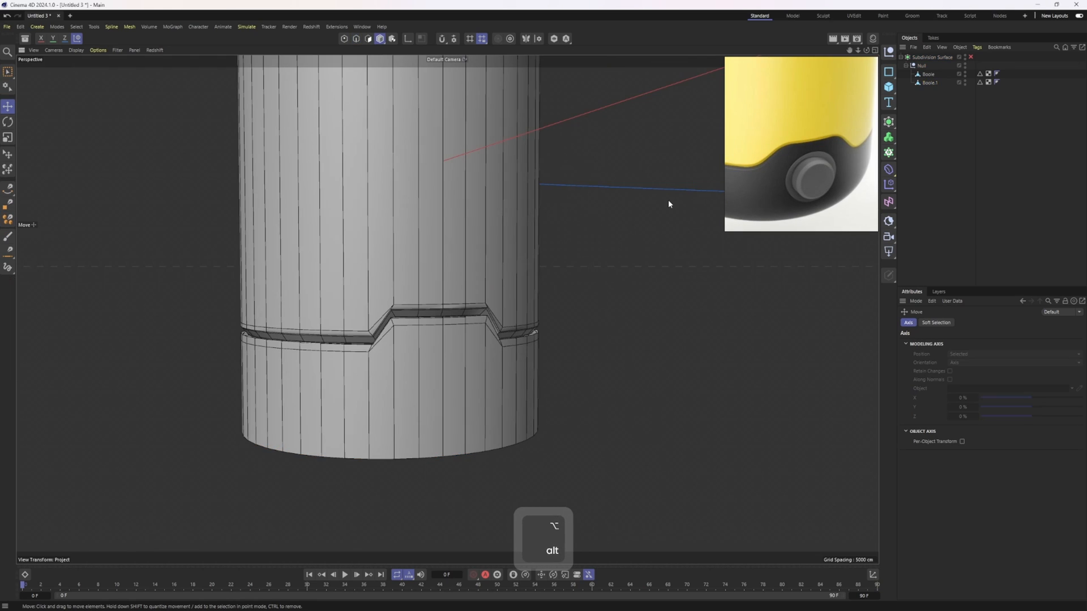
- Add a Cylinder primitive for the button and set its orientation to -X
click(888, 86)
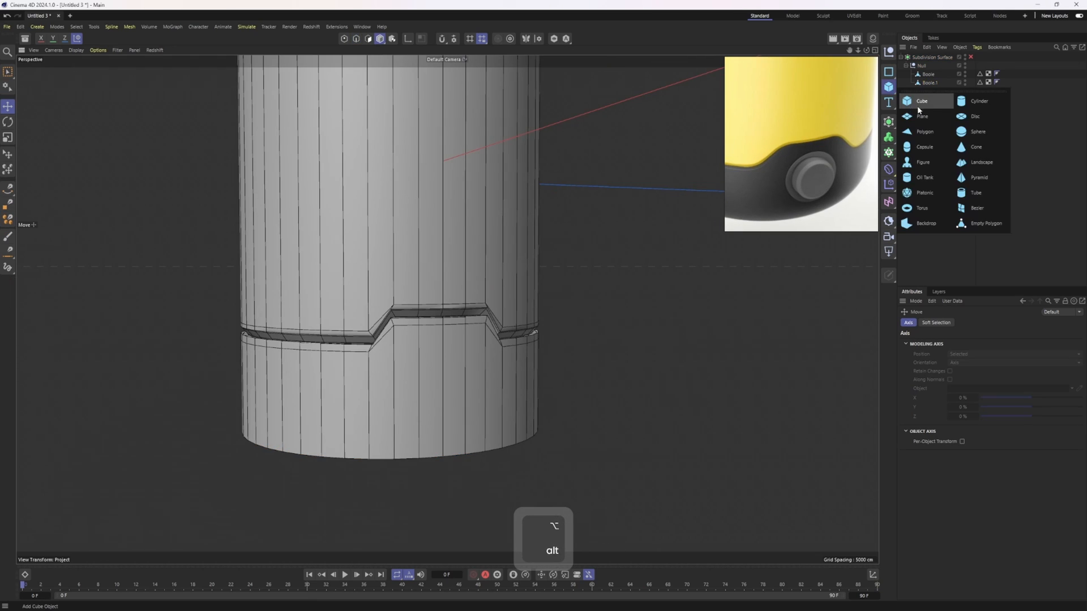
click(982, 103)
click(1047, 381)
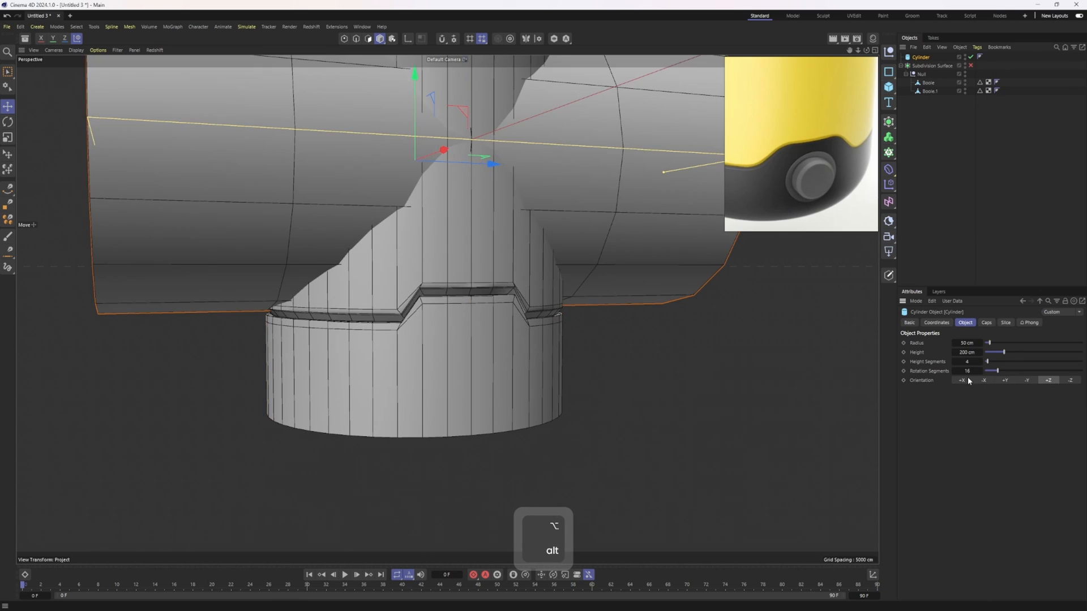
click(964, 381)
- Move the cylinder down to the base section, shrink it to button size and pull it out through the front wall
key(e)
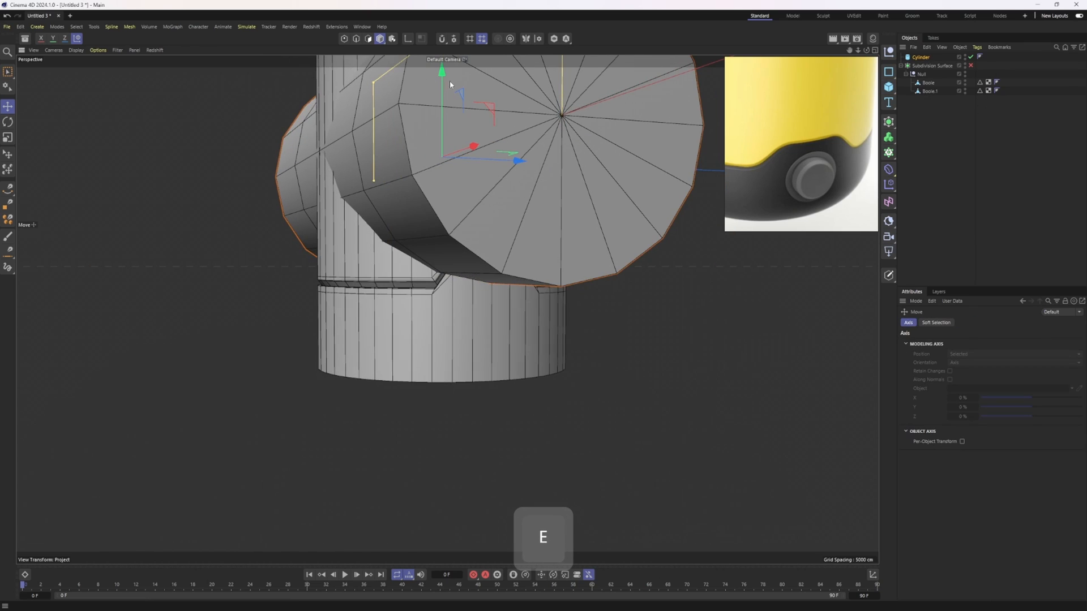
drag(444, 77, 458, 224)
key(t)
drag(789, 351, 552, 366)
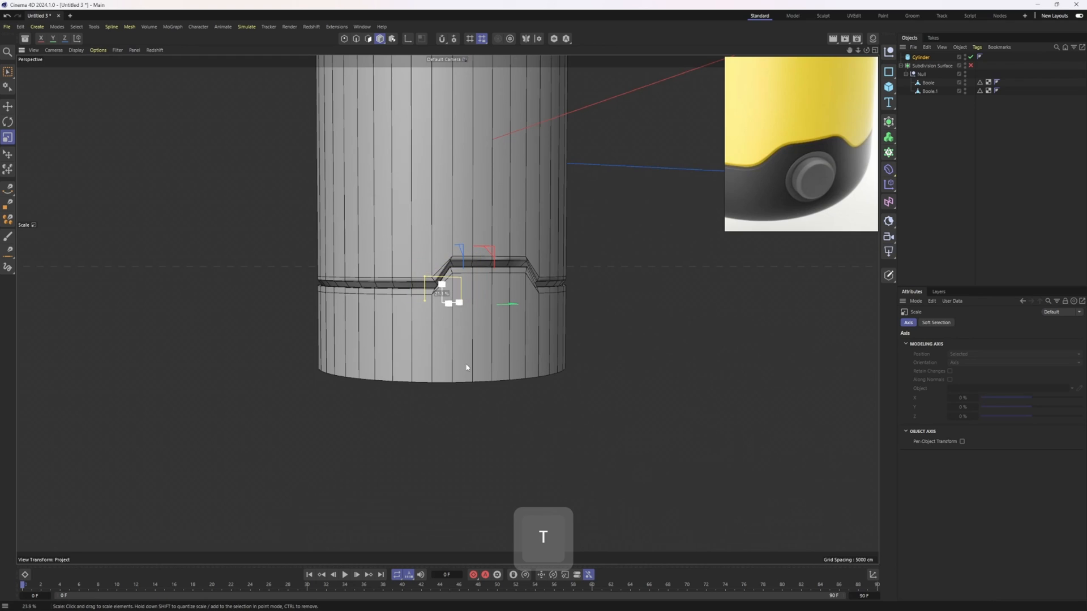
key(e)
drag(473, 307, 536, 313)
alt+right_drag(535, 313, 555, 312)
- Lower the button cylinder beneath the raised step and enlarge it to about 13.4 cm radius and 53.5 cm height
alt+drag(810, 175, 816, 162)
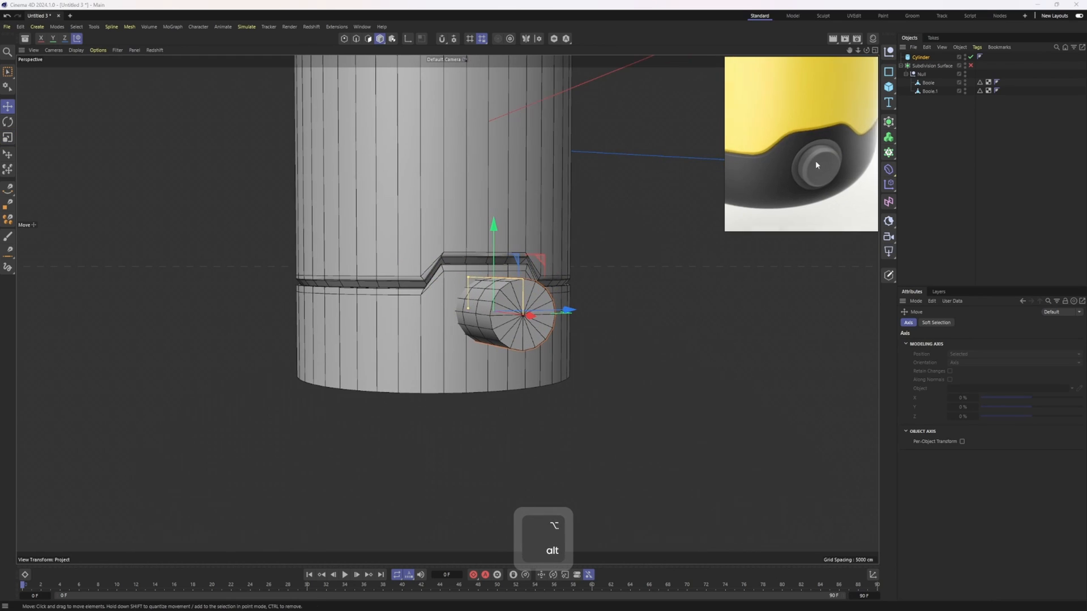
scroll(816, 165, down, 2)
drag(494, 232, 494, 246)
key(t)
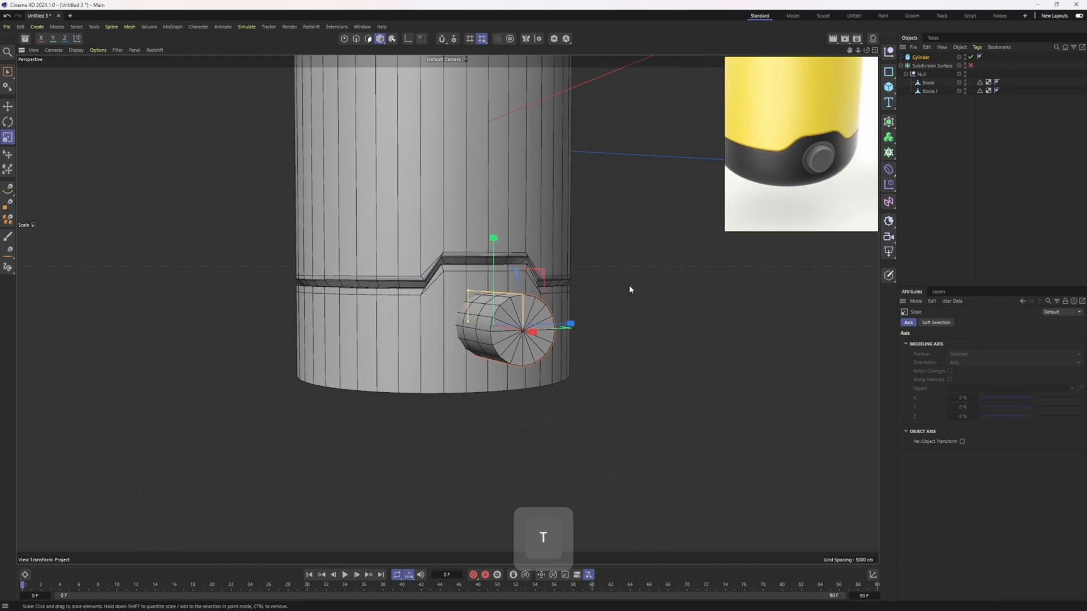
drag(630, 288, 758, 295)
key(e)
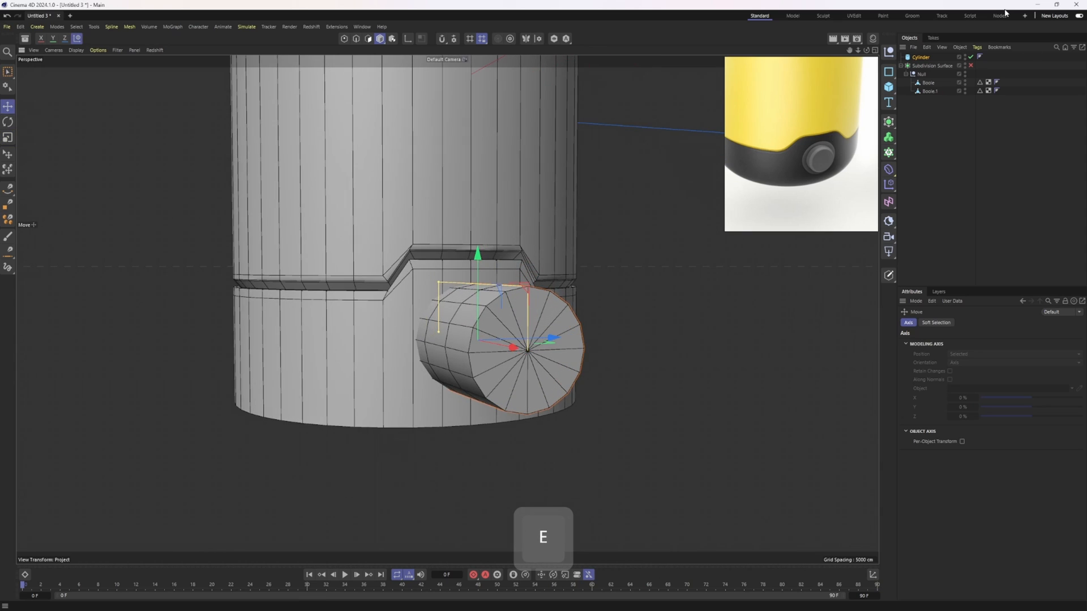
- Set the button cylinder's height segments to 1
click(920, 57)
key(Return)
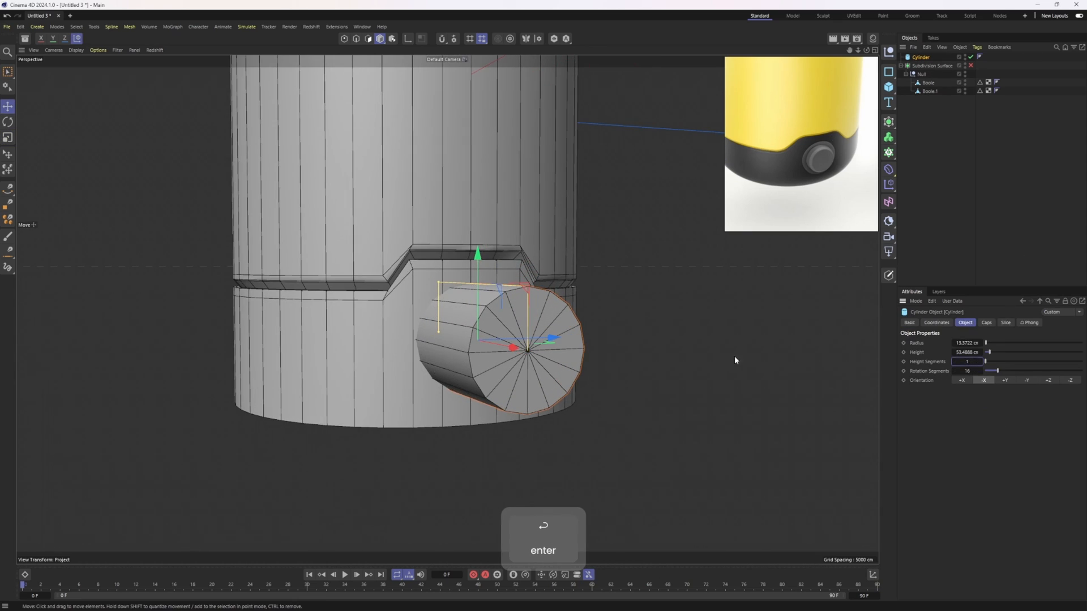
alt+drag(428, 280, 392, 273)
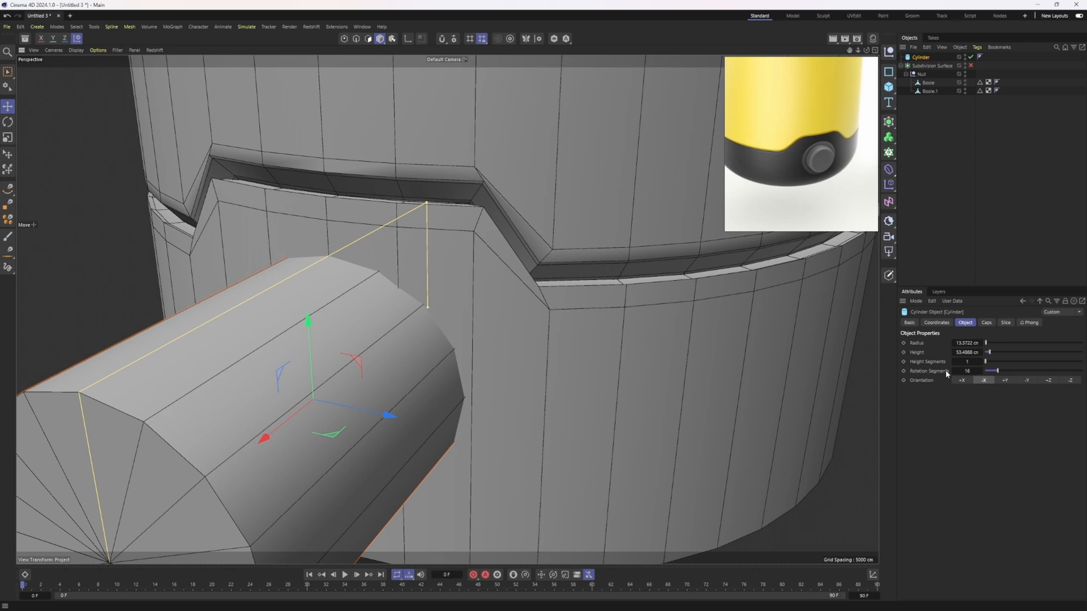
- Try 12 rotation segments on the button cylinder and compare its facets with the body's vertical edges
click(980, 373)
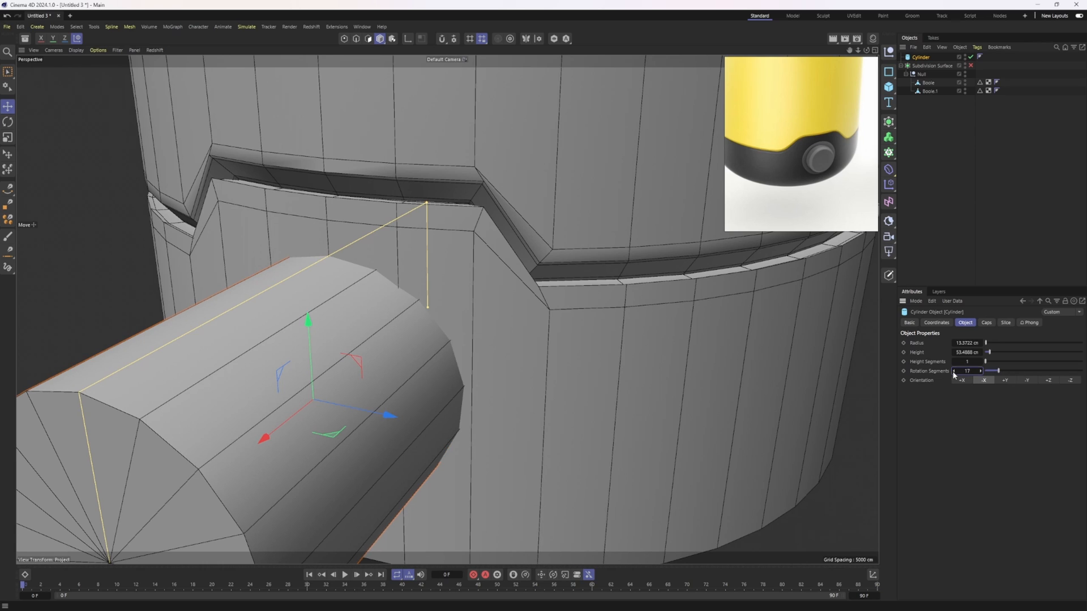
click(954, 371)
click(954, 371)
click(954, 371)
click(954, 371)
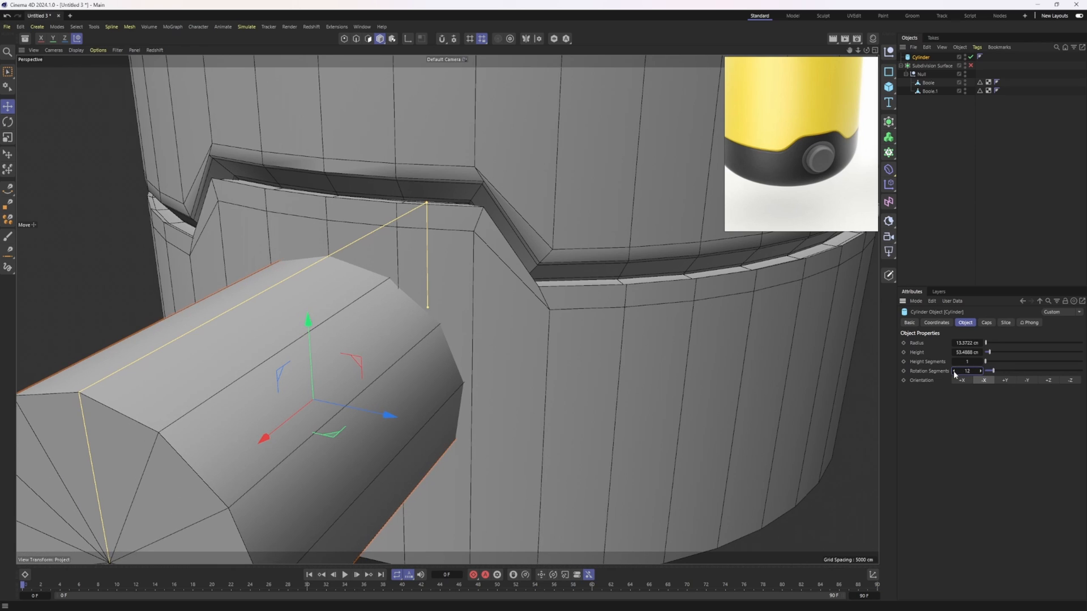
click(954, 372)
alt+right_drag(371, 275, 413, 281)
alt+drag(422, 277, 442, 266)
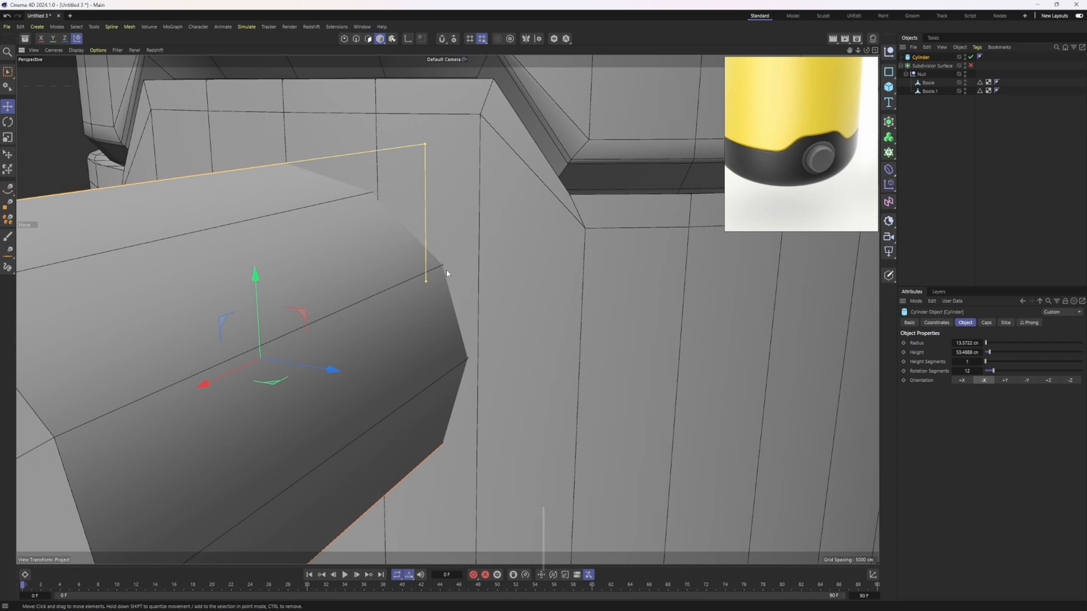
scroll(446, 269, down, 2)
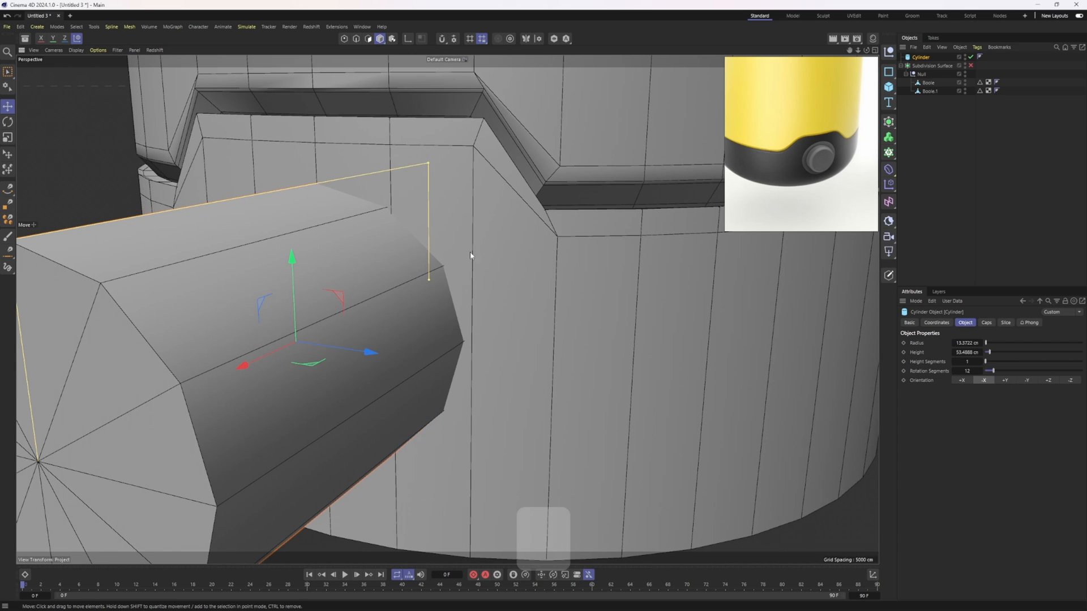
alt+drag(471, 252, 463, 256)
- Set the button cylinder's rotation segments to 8 and check its facets against the base's vertical edges
drag(957, 372, 941, 372)
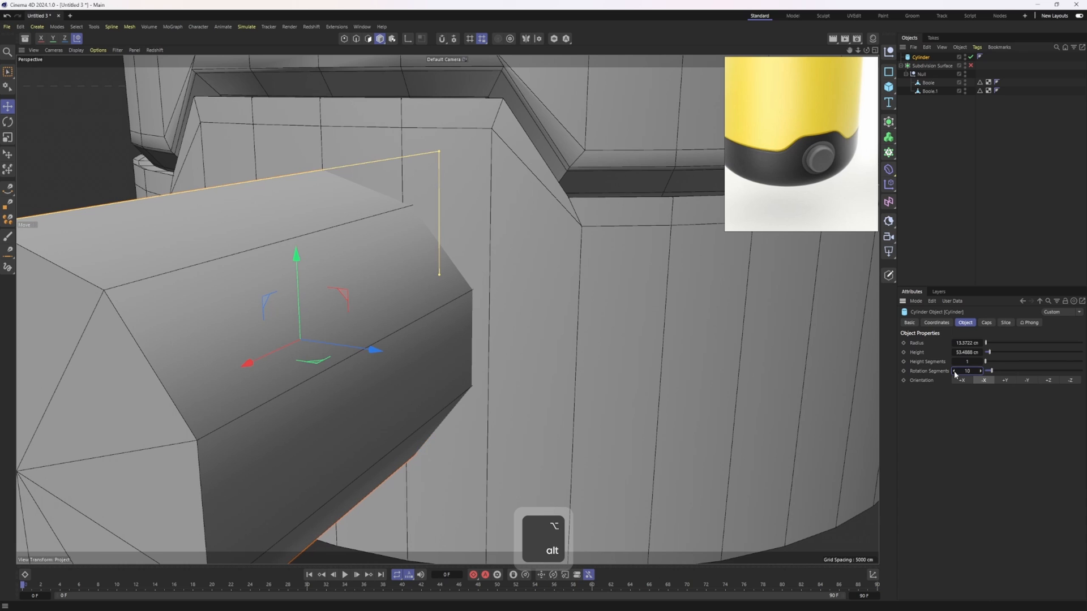
alt+drag(679, 291, 561, 244)
drag(954, 372, 943, 369)
alt+drag(669, 283, 617, 275)
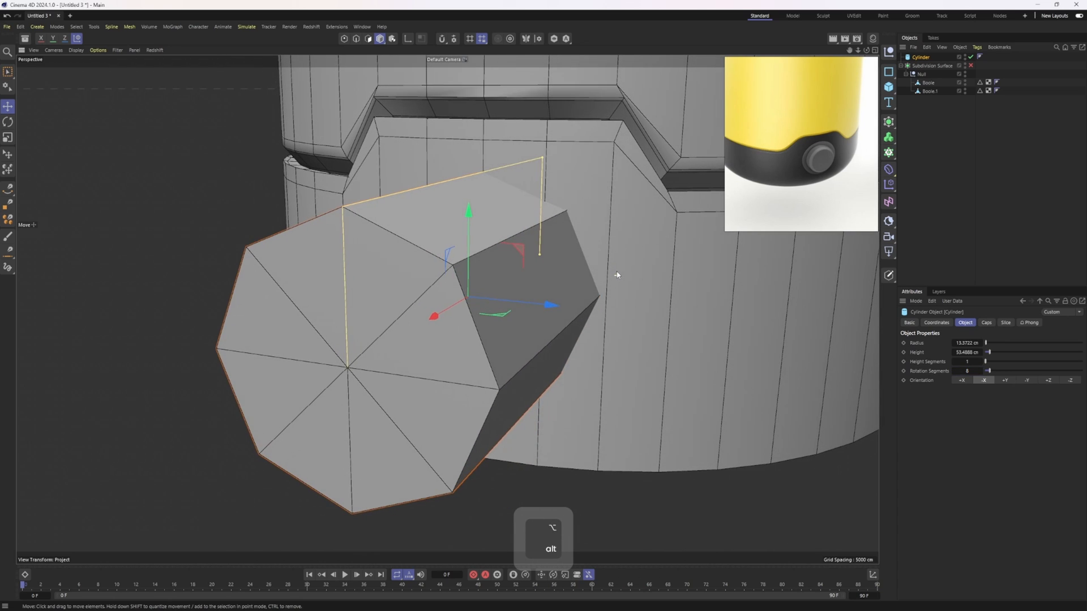
alt+right_drag(616, 275, 627, 180)
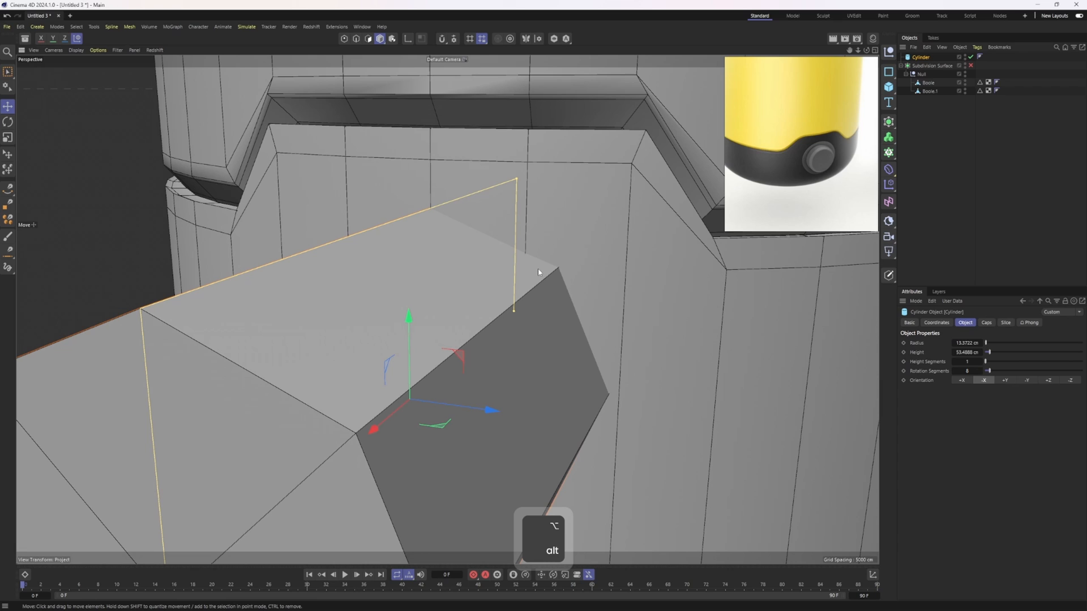
alt+right_drag(538, 272, 530, 291)
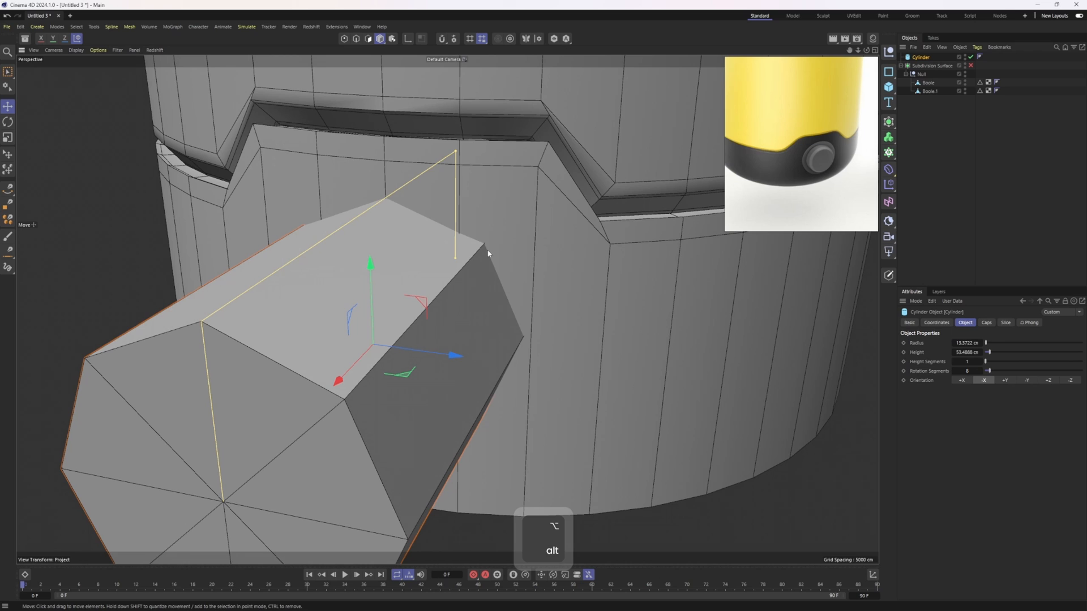
alt+drag(488, 254, 679, 307)
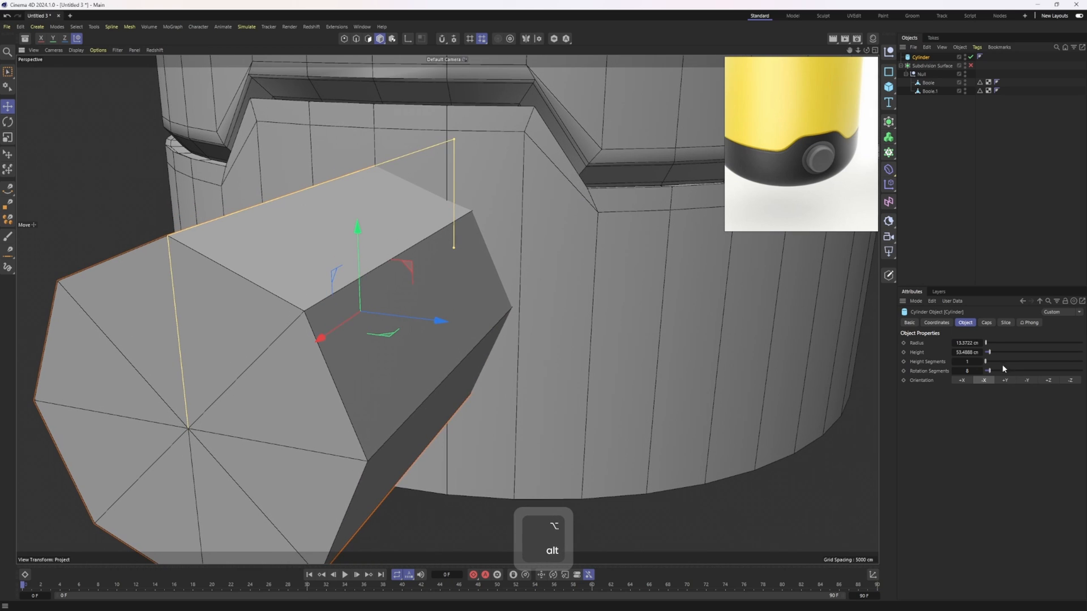
- Try 6 rotation segments on the button cylinder and compare its corners with the base's vertical edges
click(955, 371)
alt+drag(592, 305, 480, 224)
alt+scroll(480, 225, up, 3)
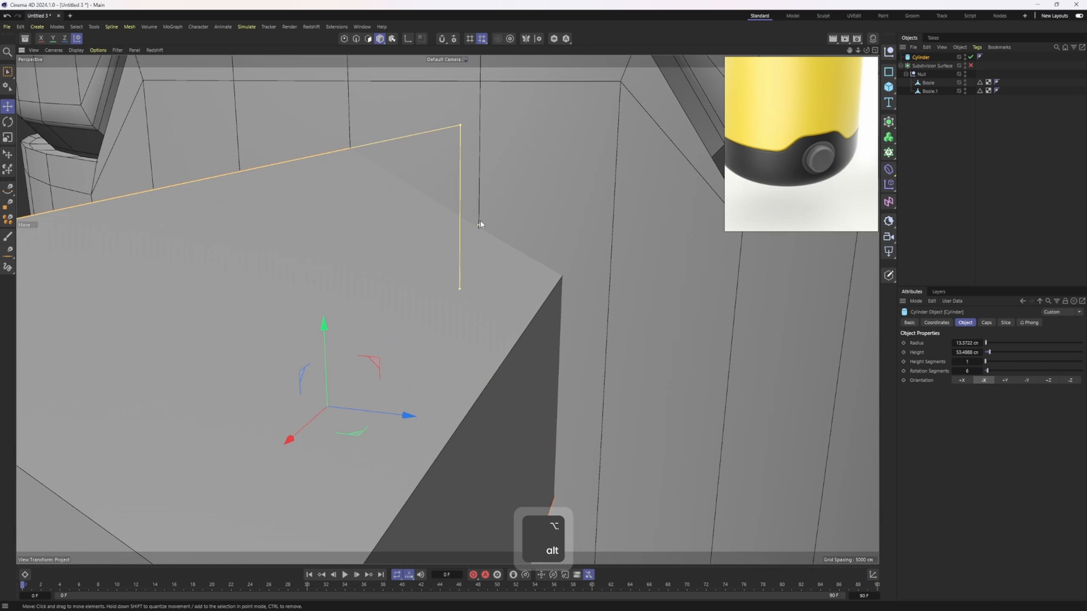
alt+scroll(480, 225, down, 3)
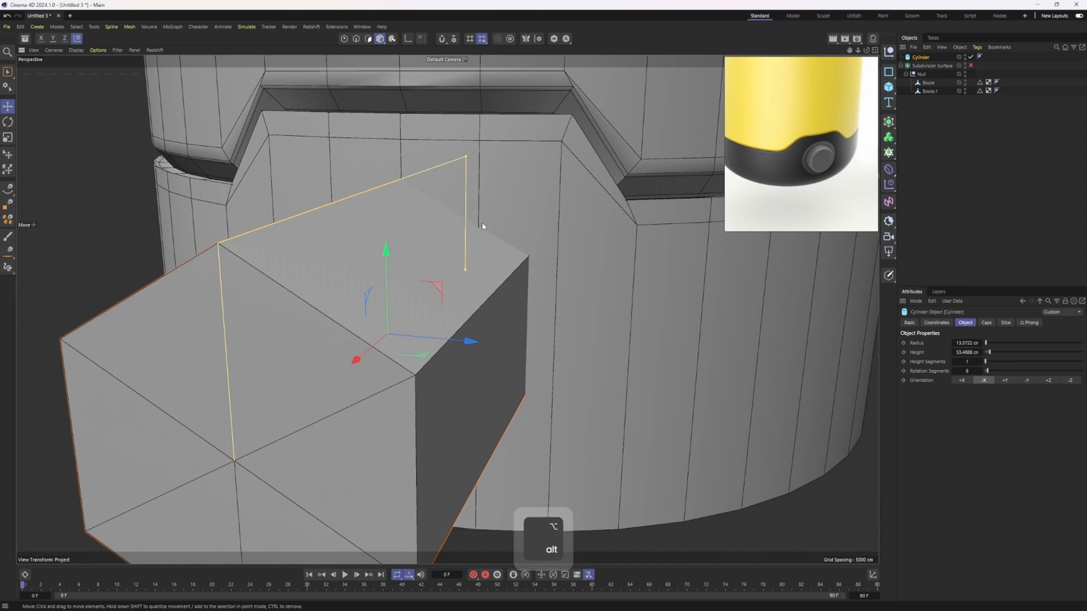
- Set the button cylinder's rotation segments to 10 and check its corners against the base's vertical edges
click(980, 372)
click(981, 372)
click(981, 372)
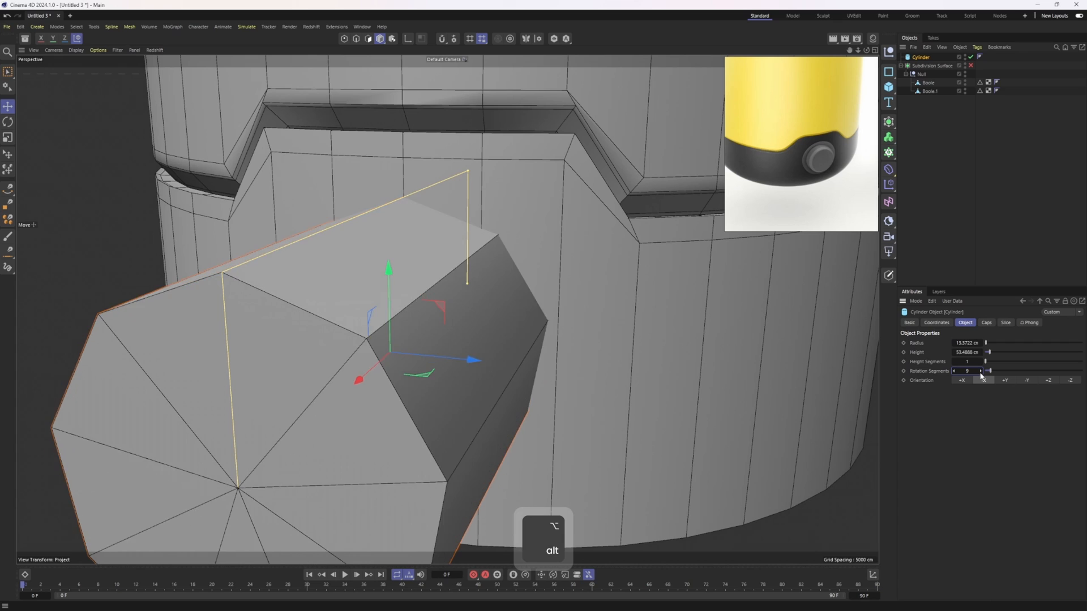
click(981, 372)
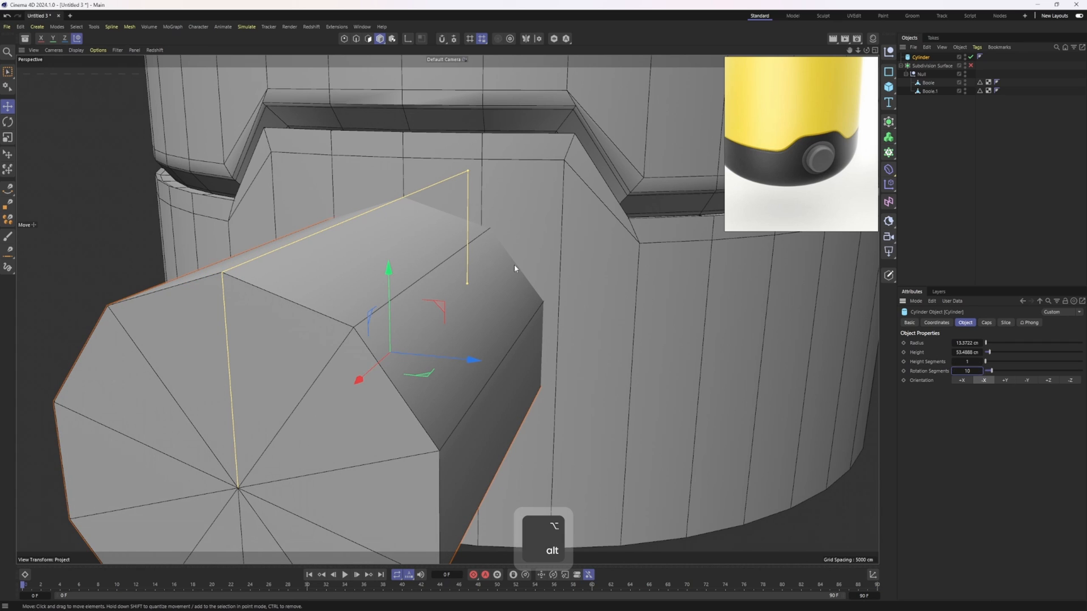
alt+drag(502, 250, 518, 220)
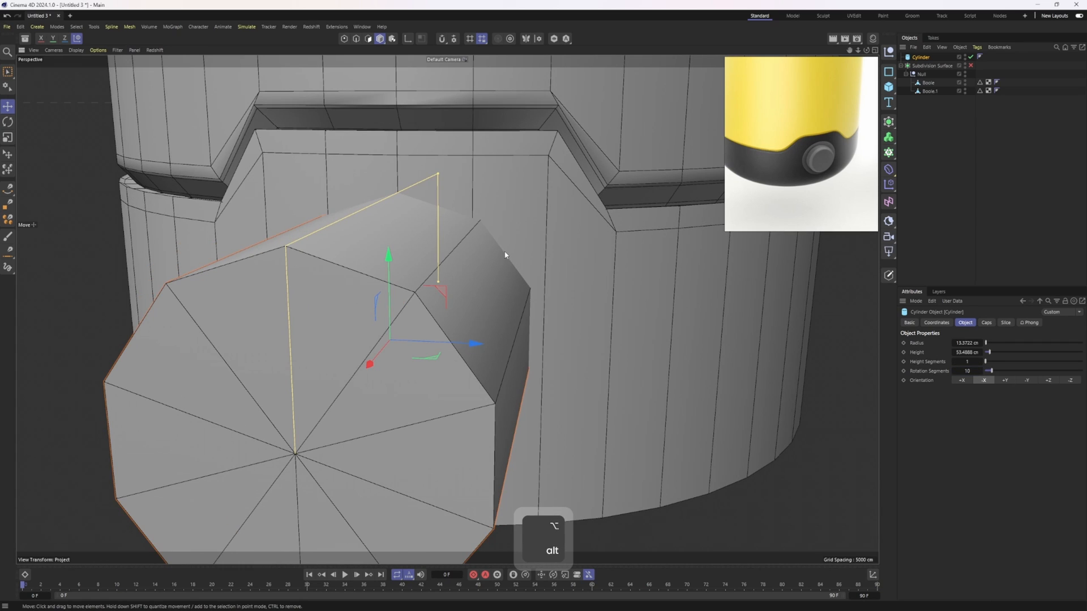
alt+scroll(494, 223, down, 2)
alt+drag(494, 223, 521, 203)
alt+drag(416, 272, 453, 262)
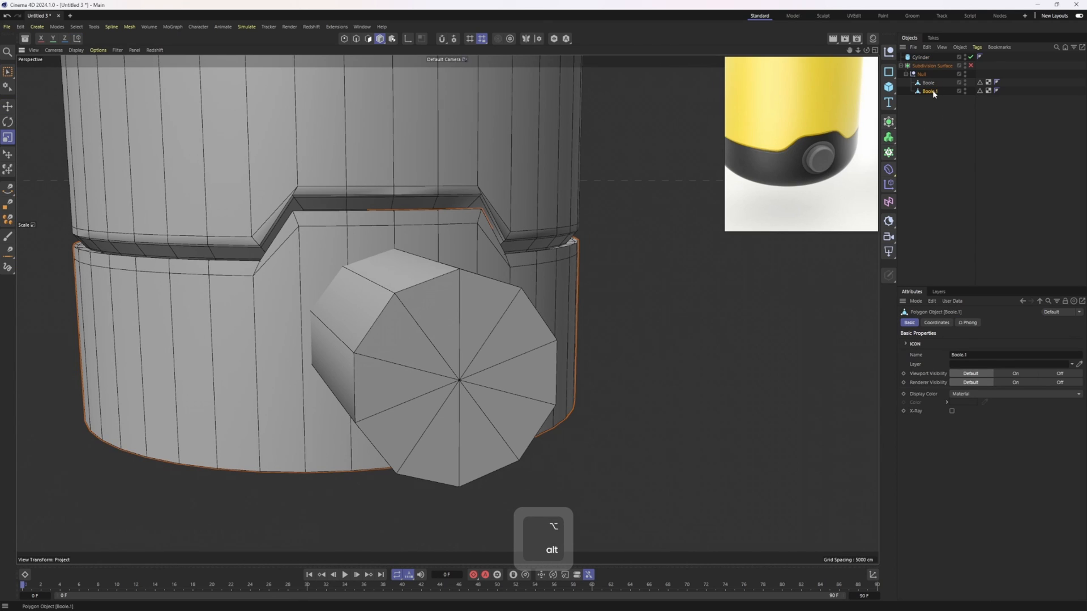
- Wrap the lower body part in a Boole and nest the button cylinder beneath it to subtract a ten-sided hole
click(886, 140)
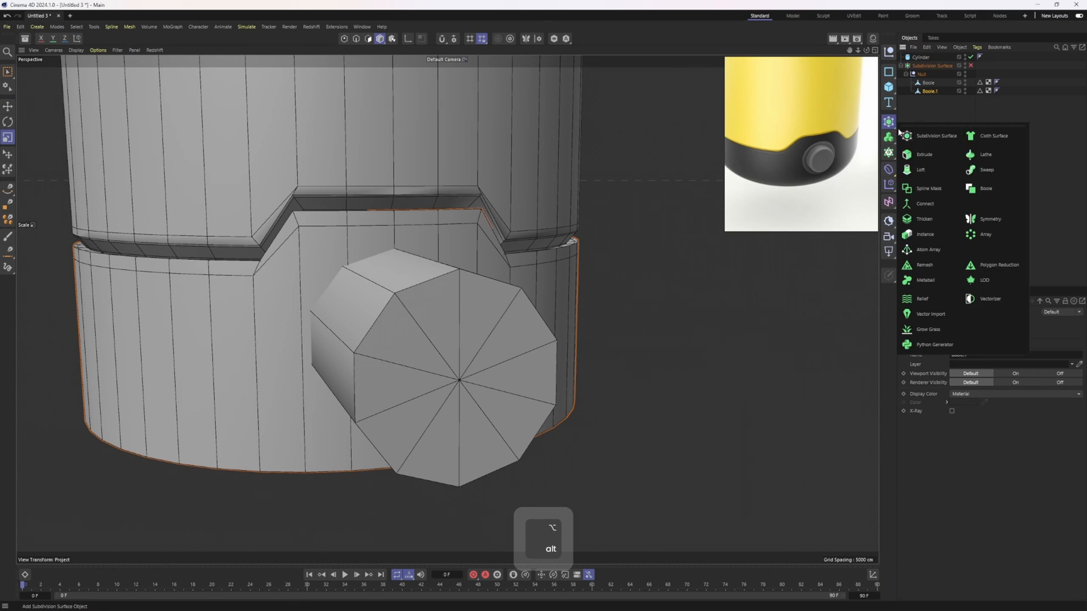
alt+click(980, 188)
click(908, 58)
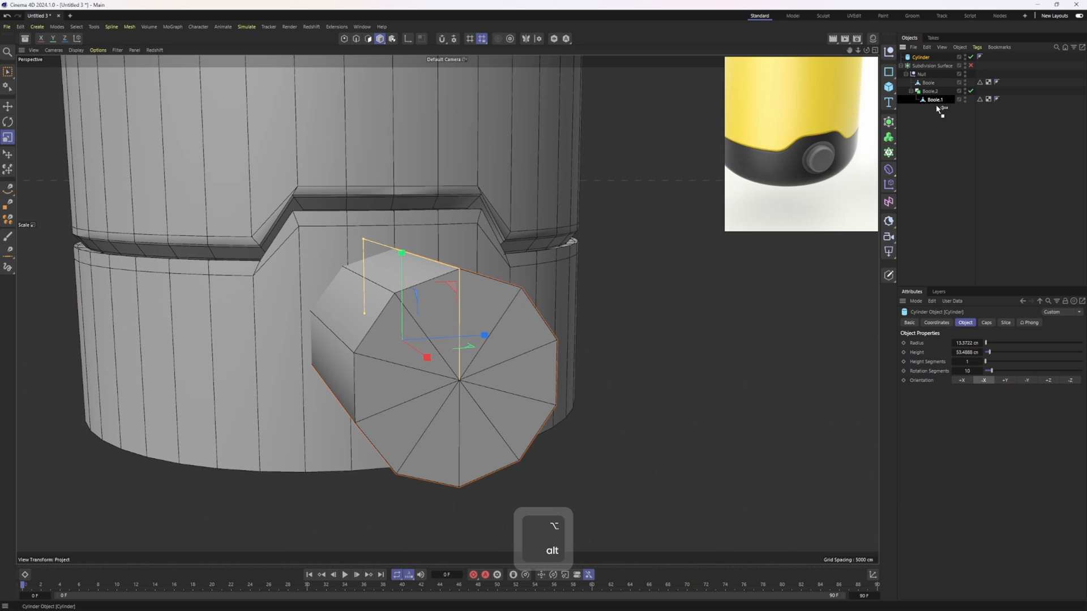
drag(935, 105, 933, 104)
click(932, 142)
alt+drag(412, 271, 407, 262)
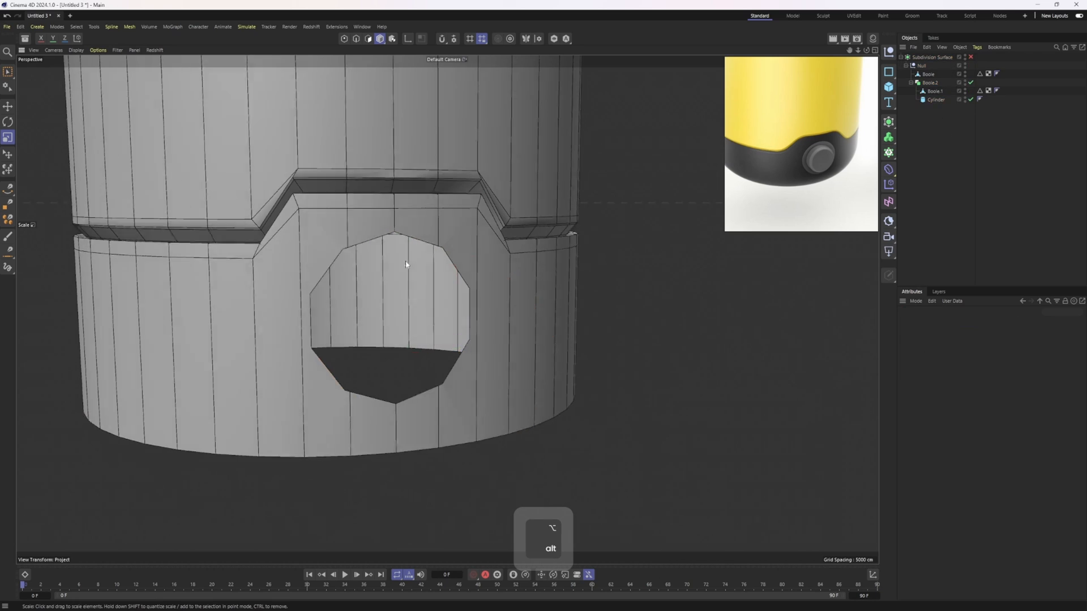
alt+right_drag(408, 262, 368, 219)
alt+drag(369, 219, 439, 221)
alt+right_drag(438, 220, 473, 211)
- Move the subtracting cylinder slightly down so the hole sits lower beneath the raised step
click(496, 203)
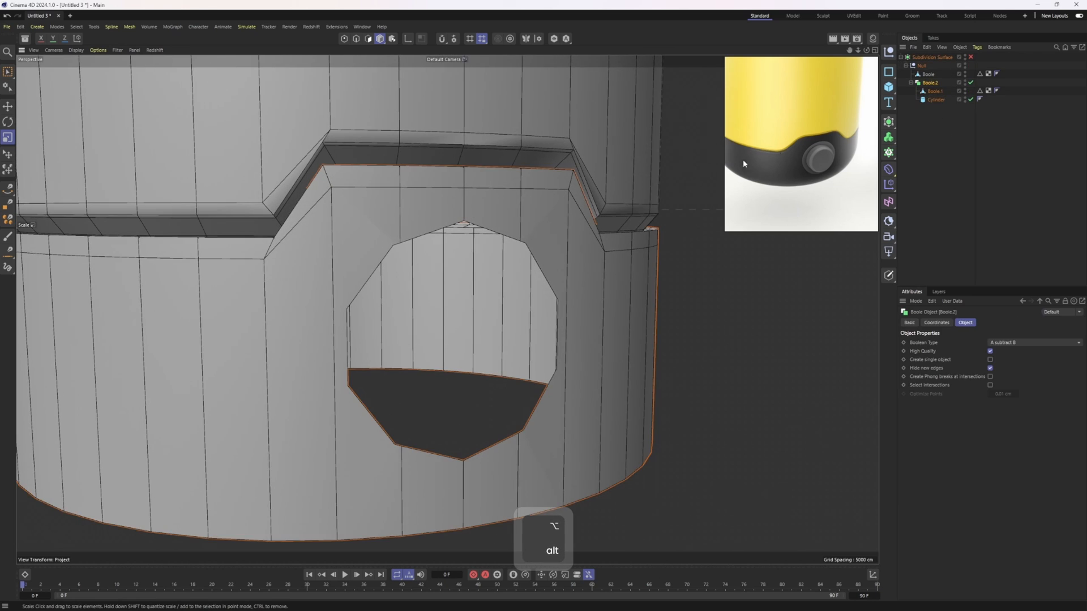
click(939, 100)
key(e)
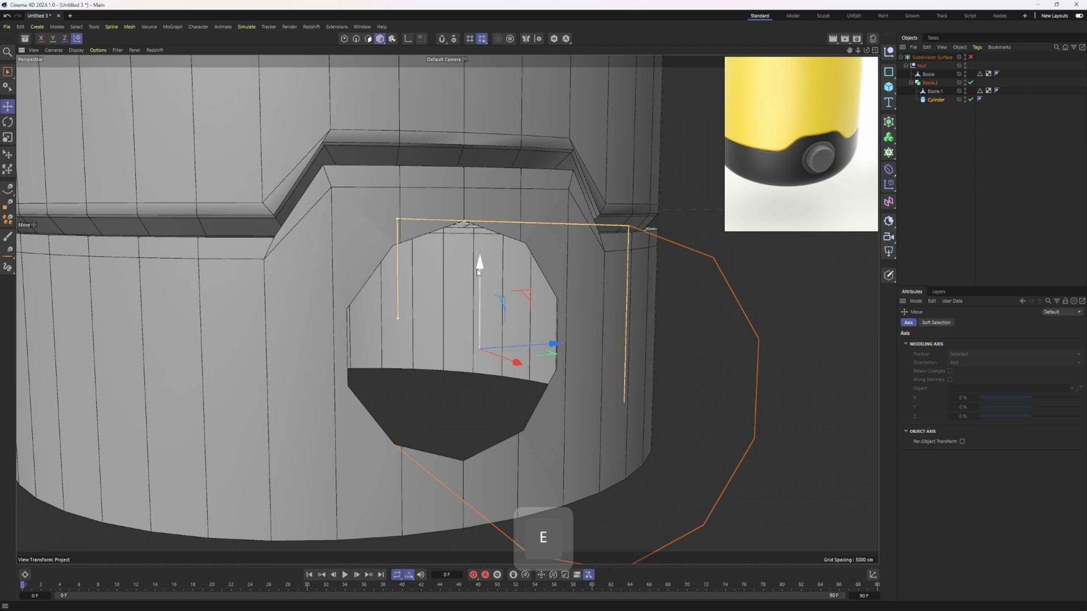
drag(481, 261, 481, 271)
click(952, 108)
- Enable single object creation on the Boole of the lower body and convert it to an editable mesh in point mode
click(931, 83)
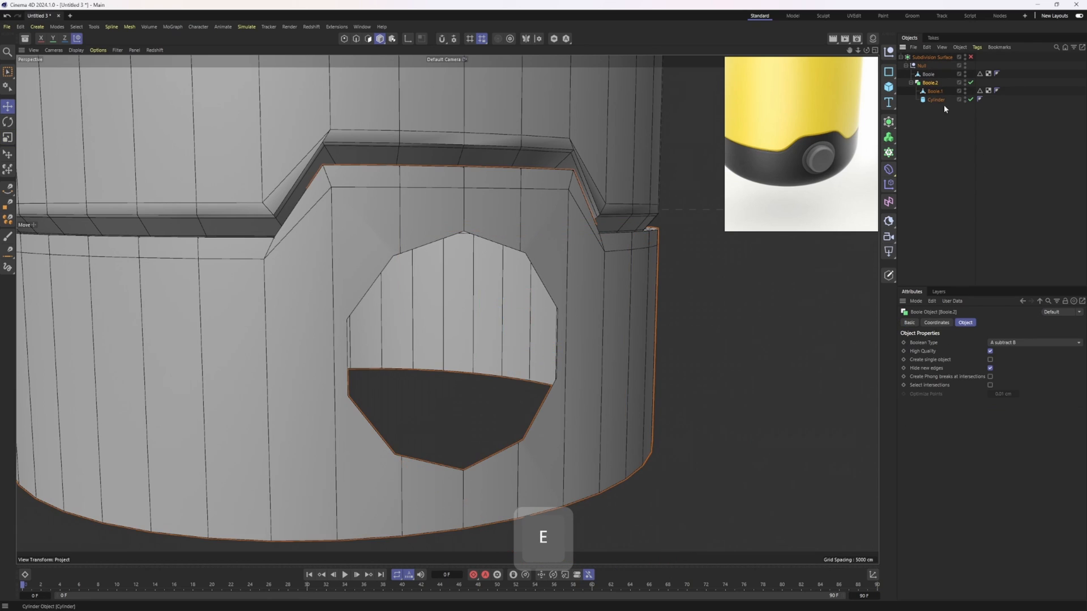
click(991, 359)
key(c)
key(1)
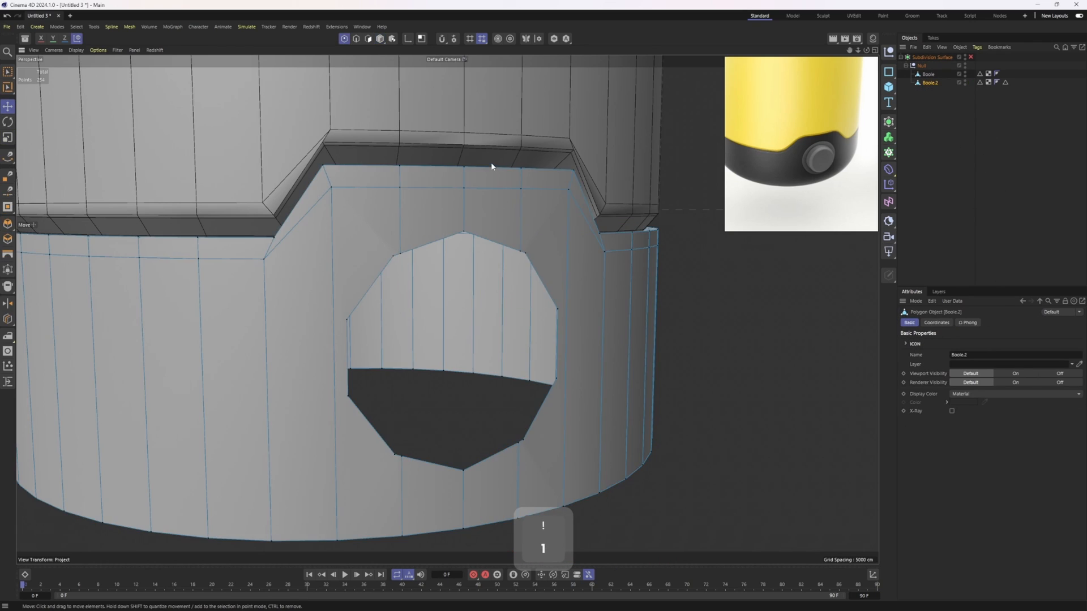
right_click(492, 166)
click(521, 185)
alt+drag(453, 225, 562, 202)
alt+drag(619, 360, 536, 279)
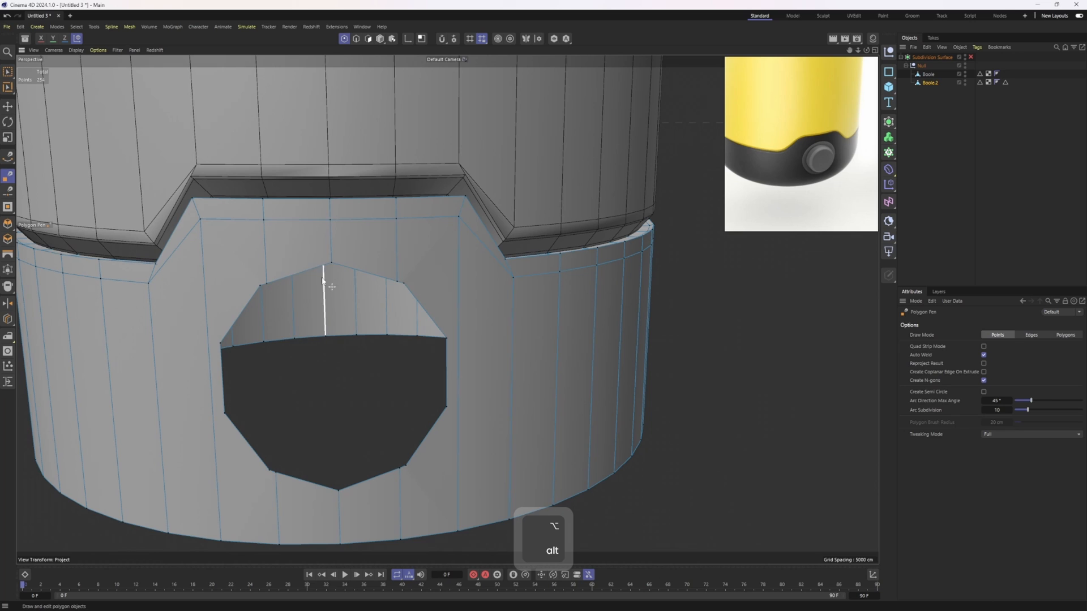
alt+drag(463, 177, 372, 252)
alt+drag(363, 308, 321, 279)
- Select the rim edges along one half of the button hole and clone them outward by about 1.1 cm with the Slide tool
key(2)
key(e)
click(349, 215)
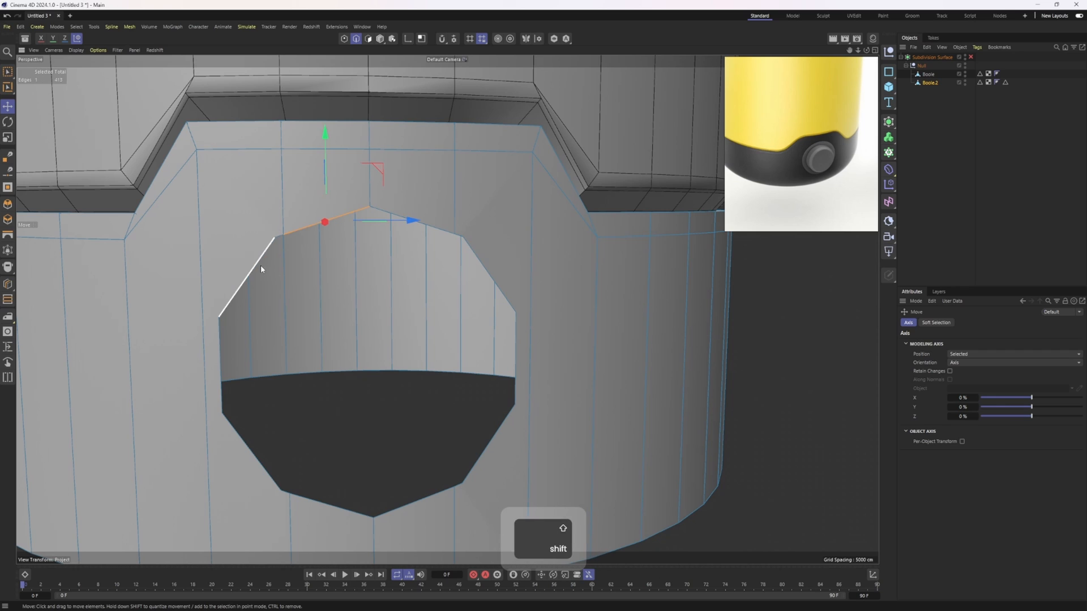
alt+drag(510, 151, 451, 113)
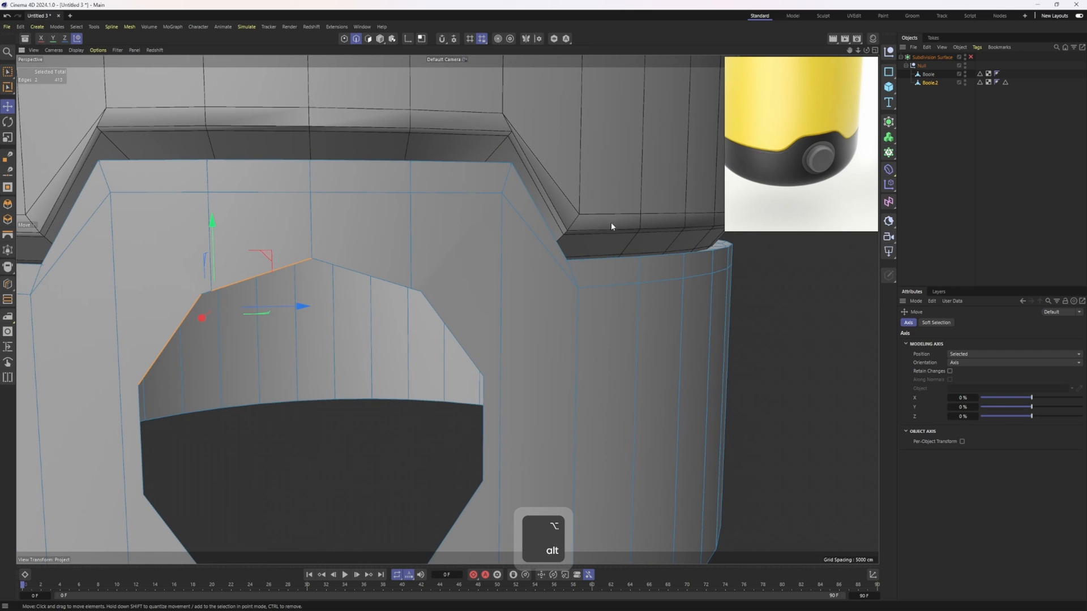
scroll(611, 225, down, 3)
alt+drag(508, 238, 510, 200)
scroll(362, 233, up, 3)
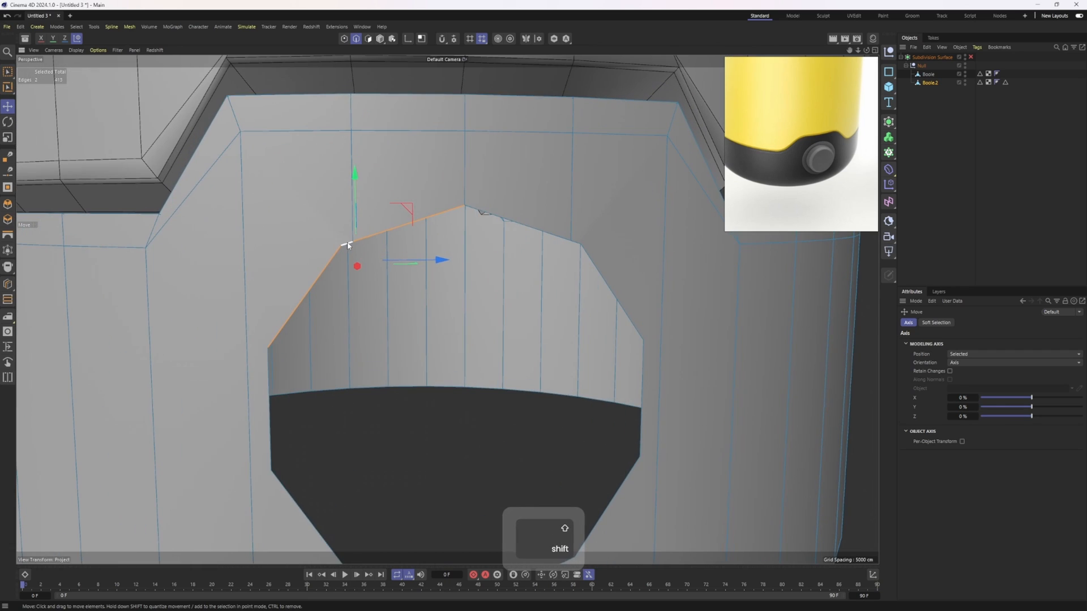
alt+middle_drag(333, 385, 315, 323)
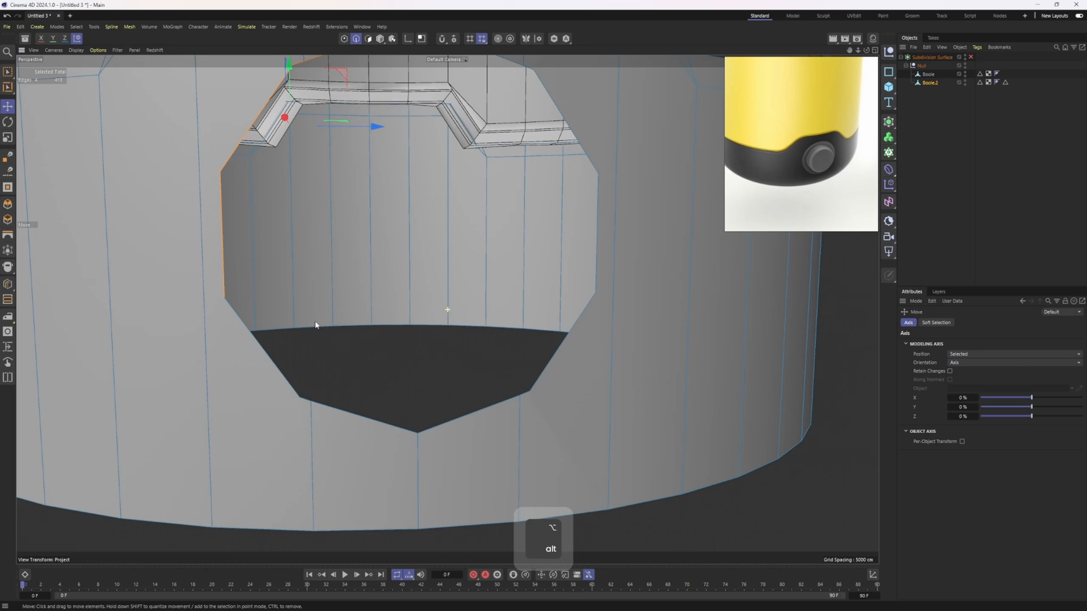
shift+click(278, 366)
shift+click(305, 400)
shift+click(393, 426)
alt+drag(394, 426, 375, 198)
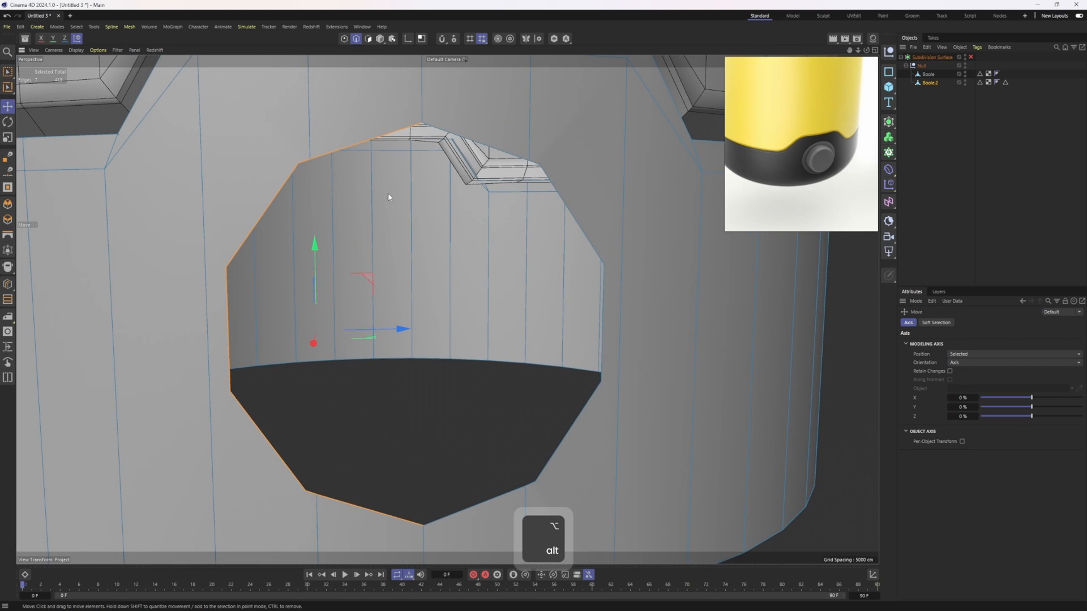
key(m)
key(o)
ctrl+drag(398, 130, 398, 125)
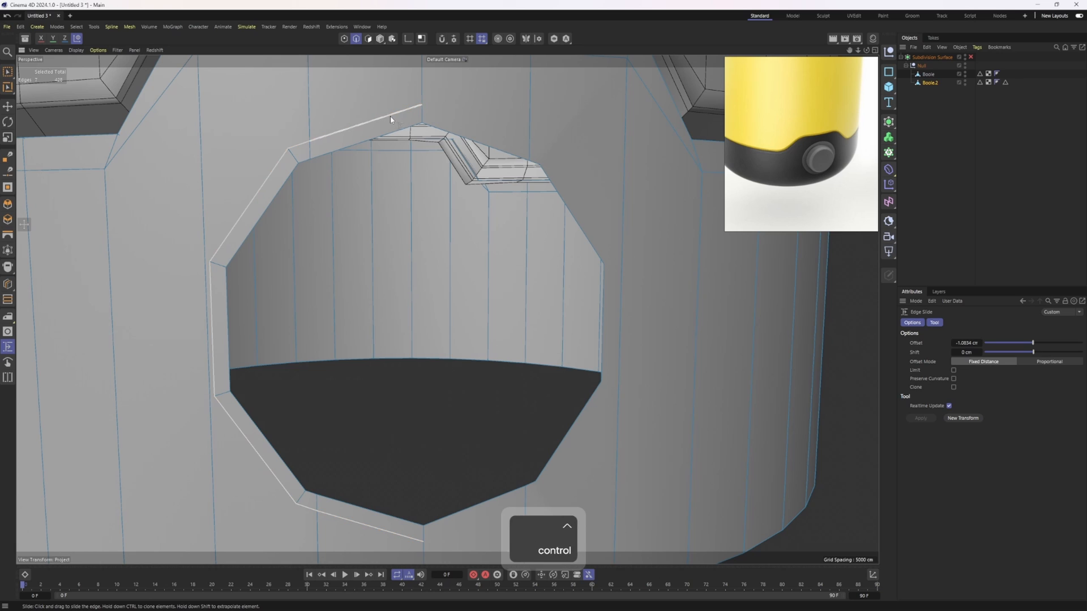
- Examine where the cloned rim edges meet the base's vertical edge near the hole's lower corner
key(1)
right_click(435, 158)
click(485, 179)
alt+right_drag(469, 177, 440, 179)
alt+drag(439, 178, 452, 182)
alt+right_drag(369, 183, 391, 181)
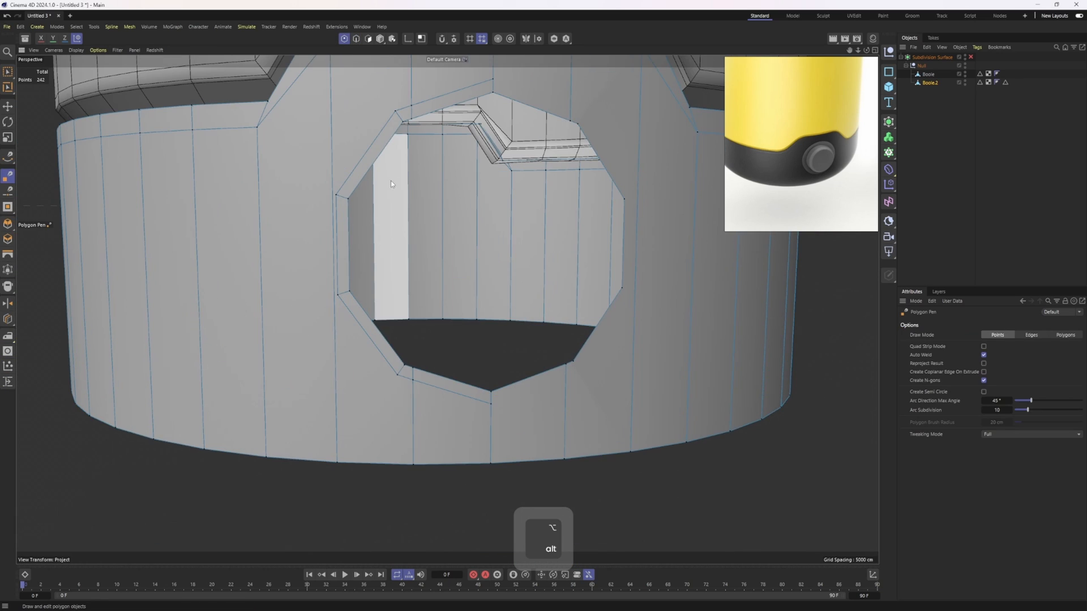
alt+drag(457, 280, 441, 270)
mouse_move(383, 320)
alt+right_down()
mouse_move(407, 320)
mouse_move(378, 338)
alt+right_up()
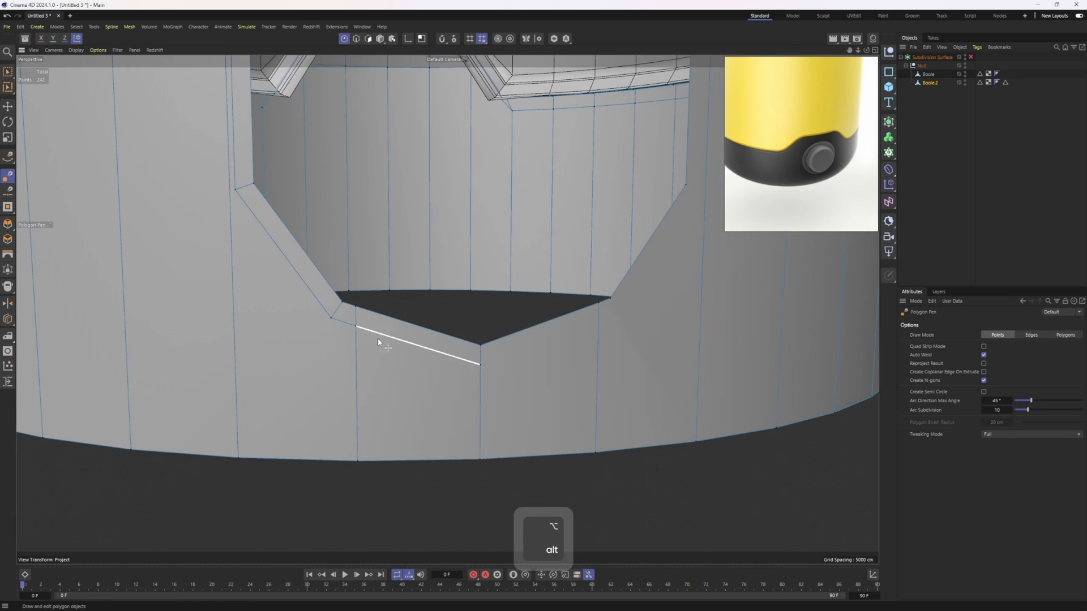
key(2)
key(e)
click(390, 341)
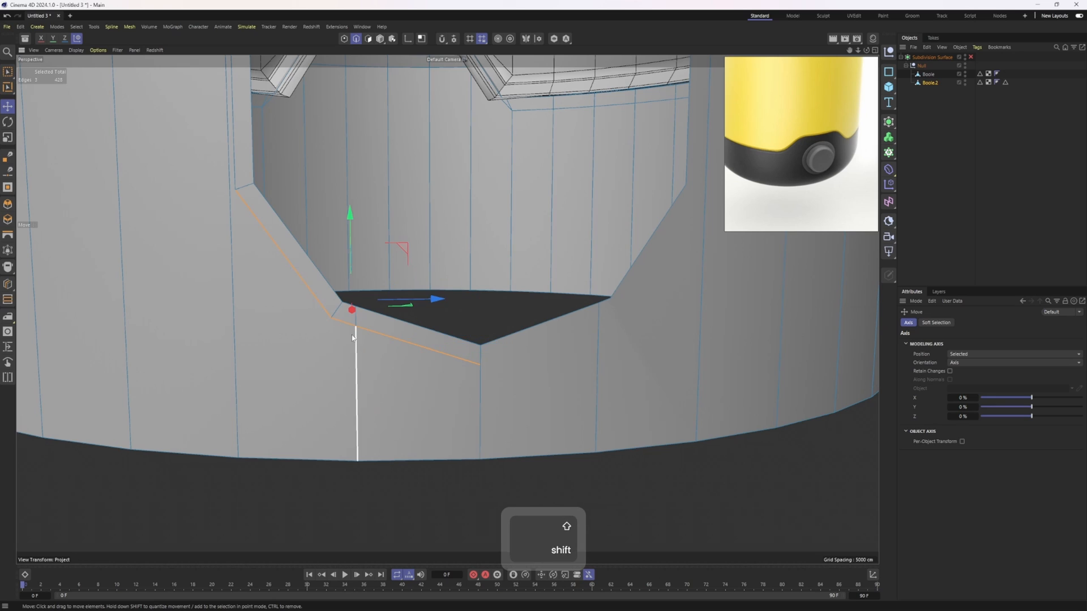
- Weld the lower corner point of the cloned rim edges onto the neighbouring vertical edge's point with the Polygon Pen
key(1)
right_click(413, 219)
click(440, 238)
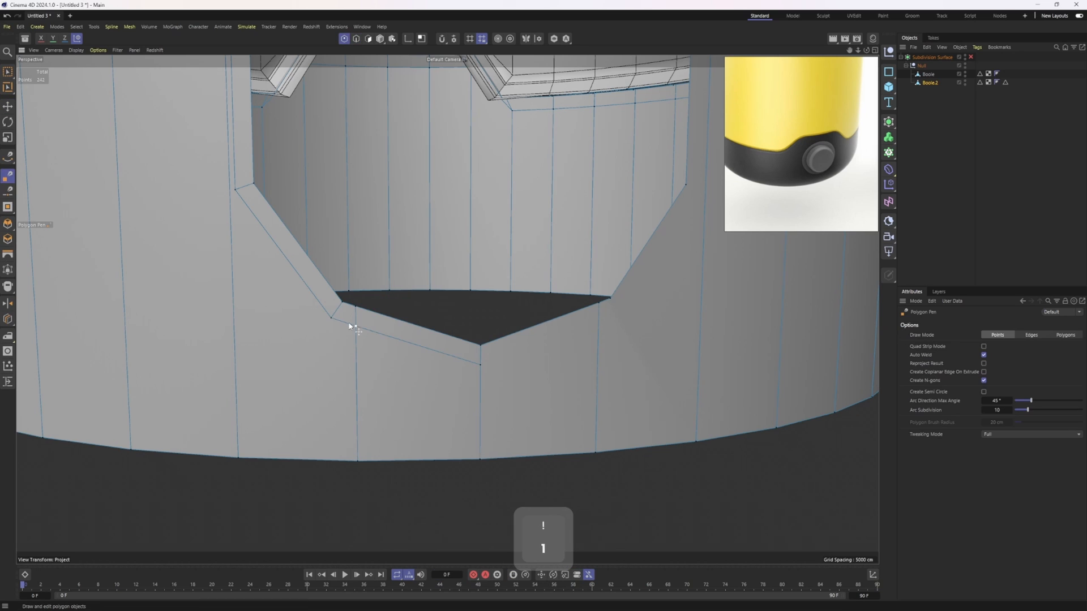
scroll(328, 320, up, 3)
scroll(328, 321, up, 2)
key(e)
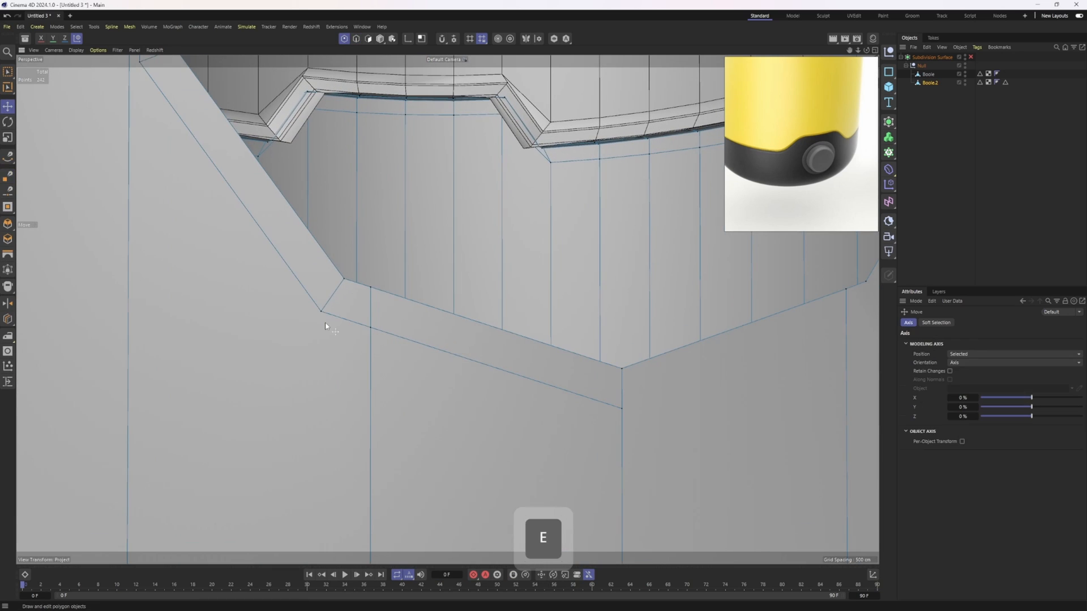
shift+click(370, 328)
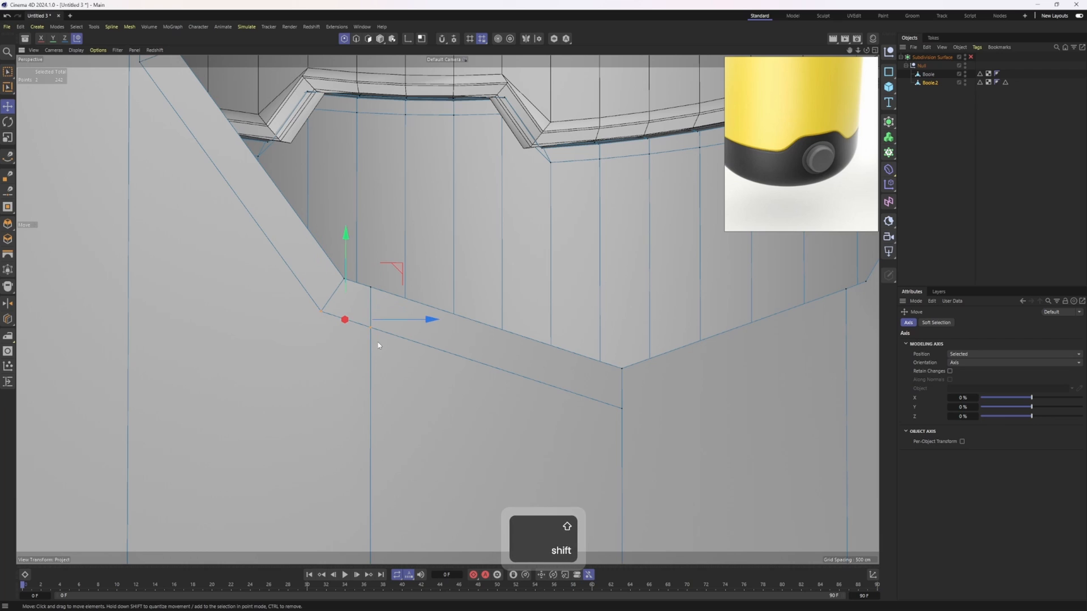
key(m)
key(e)
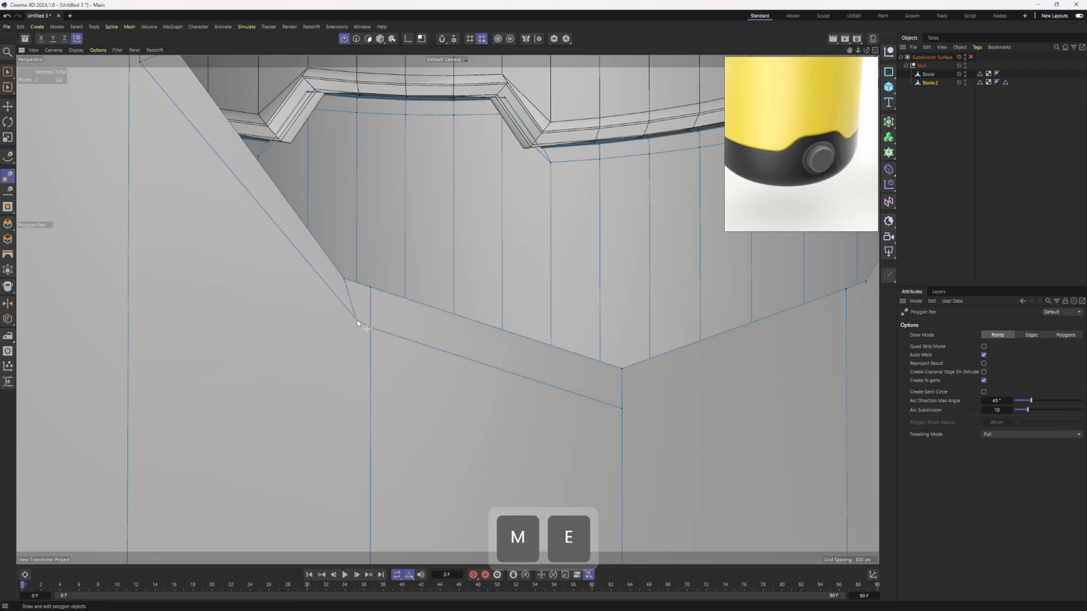
drag(356, 321, 368, 327)
alt+middle_drag(442, 298, 449, 308)
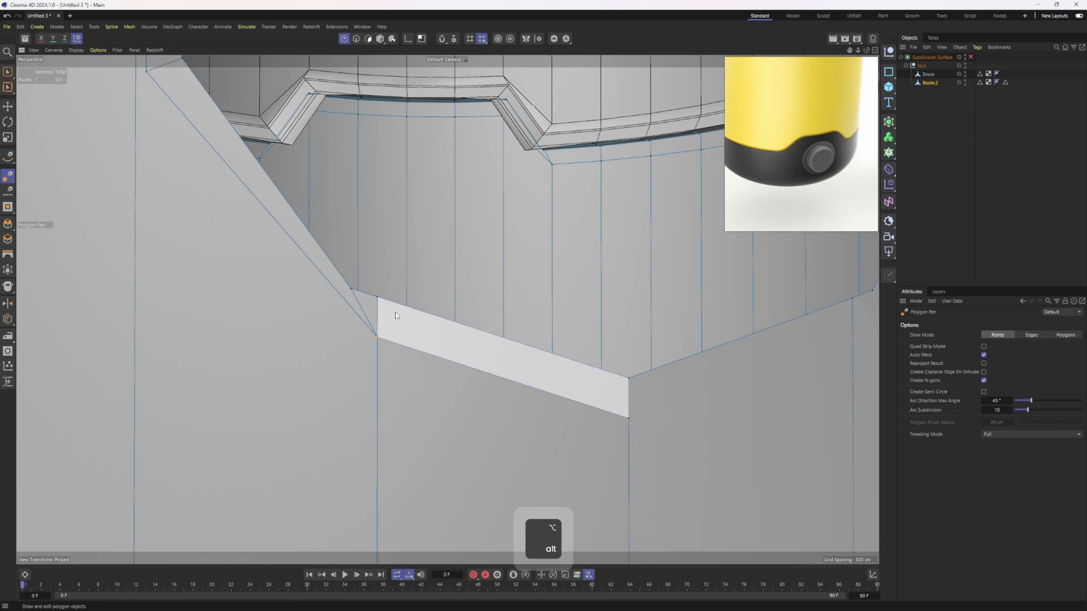
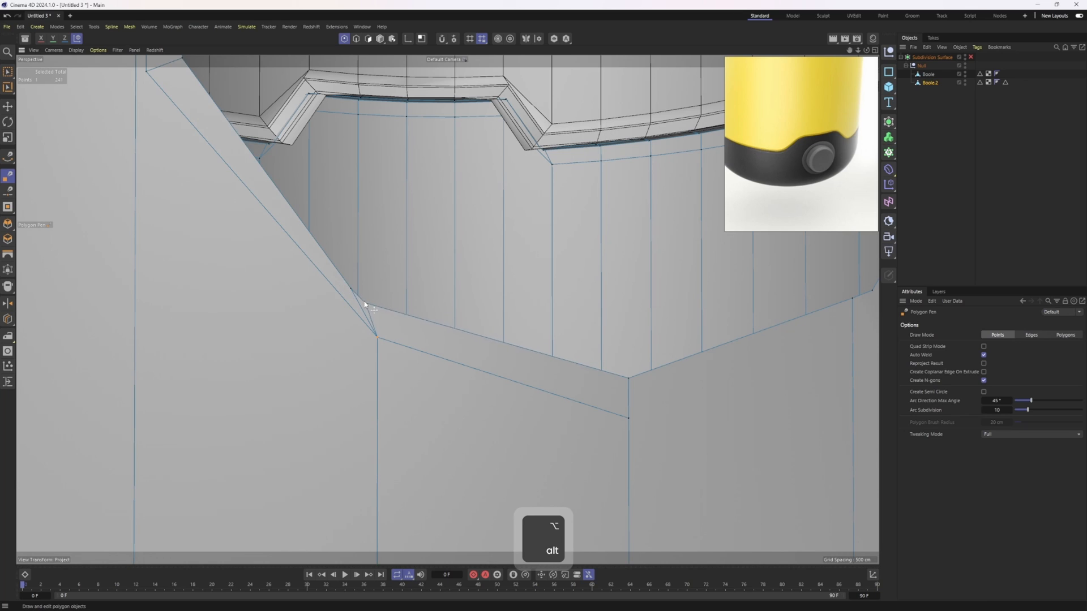
- Weld the upper corner point of the cloned rim edges onto the neighbouring vertical edge's point with the Polygon Pen
scroll(352, 290, down, 4)
alt+drag(315, 211, 391, 208)
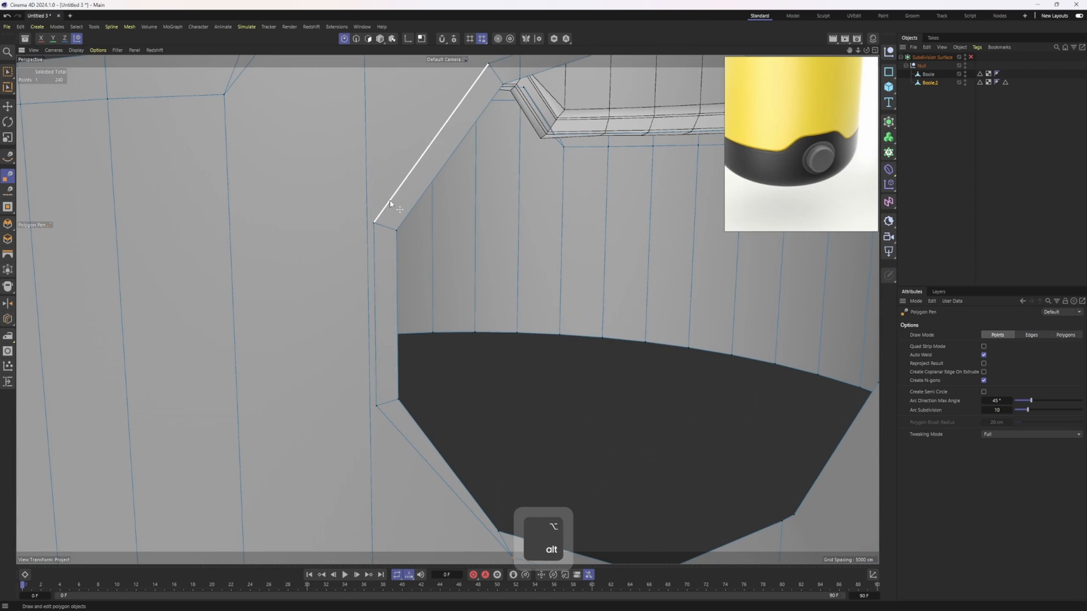
alt+drag(374, 279, 385, 257)
key(e)
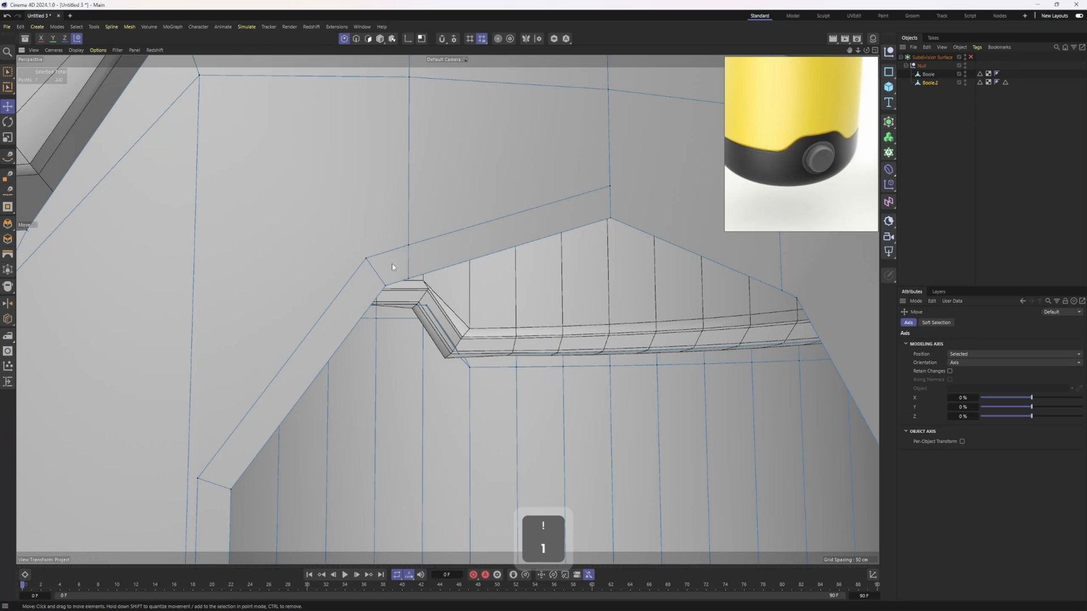
key(2)
click(391, 252)
key(1)
key(m)
key(e)
scroll(407, 247, up, 1)
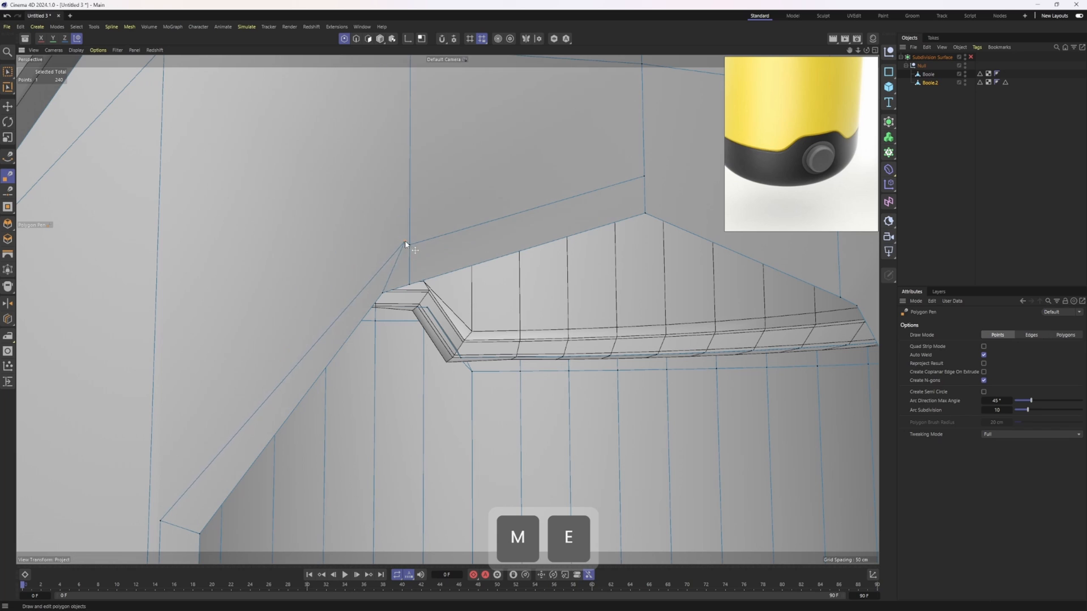
drag(405, 243, 409, 245)
- Weld the extra point on the hole's inner rim to the adjacent upper corner point
alt+drag(502, 198, 447, 213)
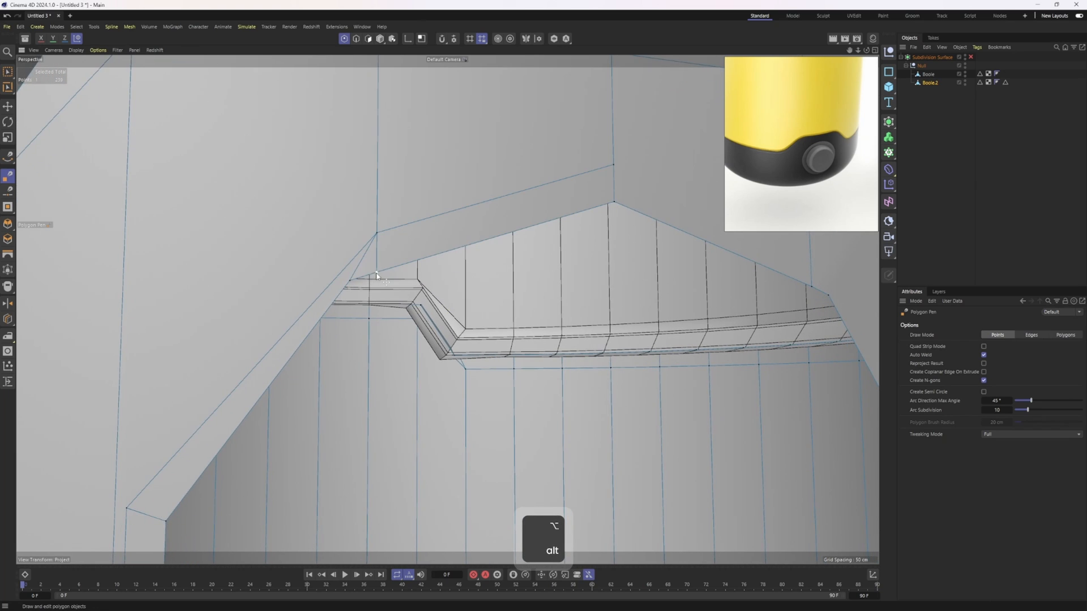
drag(364, 272, 351, 280)
scroll(351, 279, down, 2)
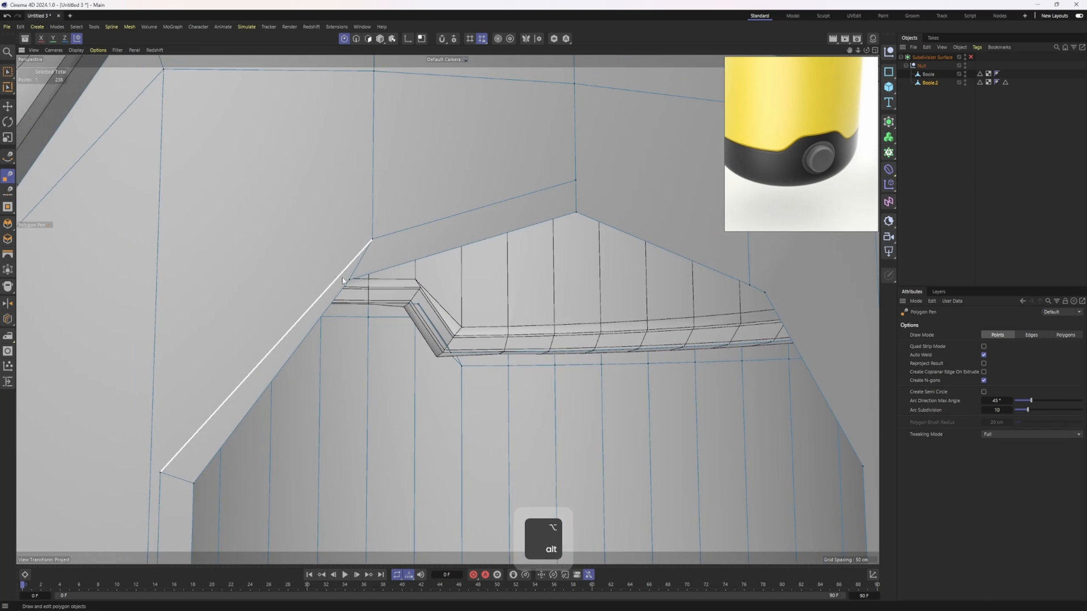
- Cut two horizontal loops around the base at offsets of about 36% and 65%, level with the corners of the hole's vertical side
alt+middle_drag(351, 279, 340, 232)
alt+drag(339, 232, 345, 239)
scroll(344, 242, down, 3)
alt+middle_drag(344, 242, 347, 247)
alt+drag(347, 247, 358, 290)
key(k)
key(l)
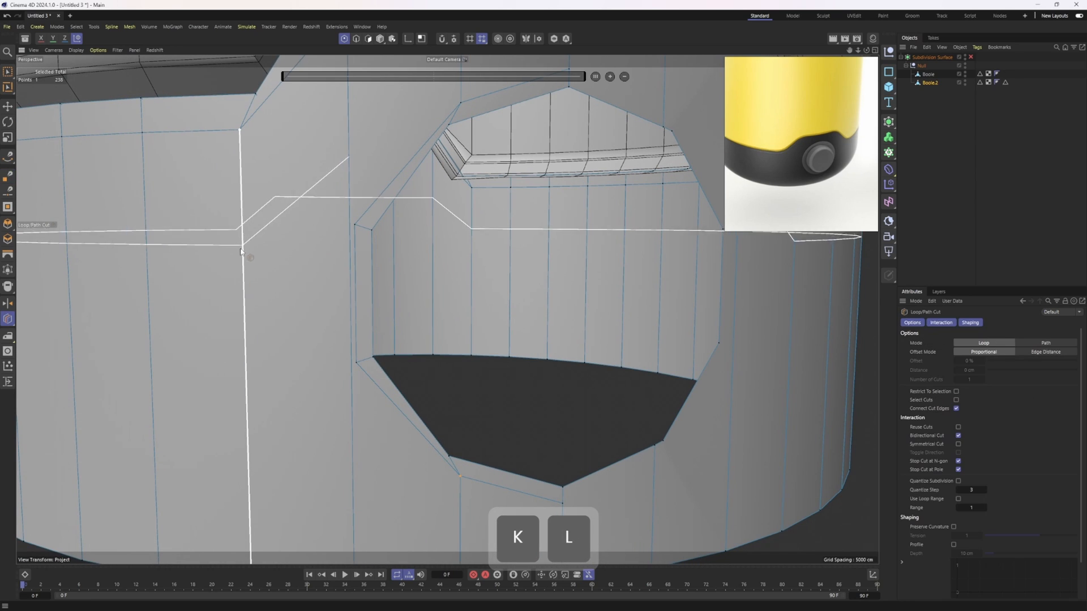
click(241, 301)
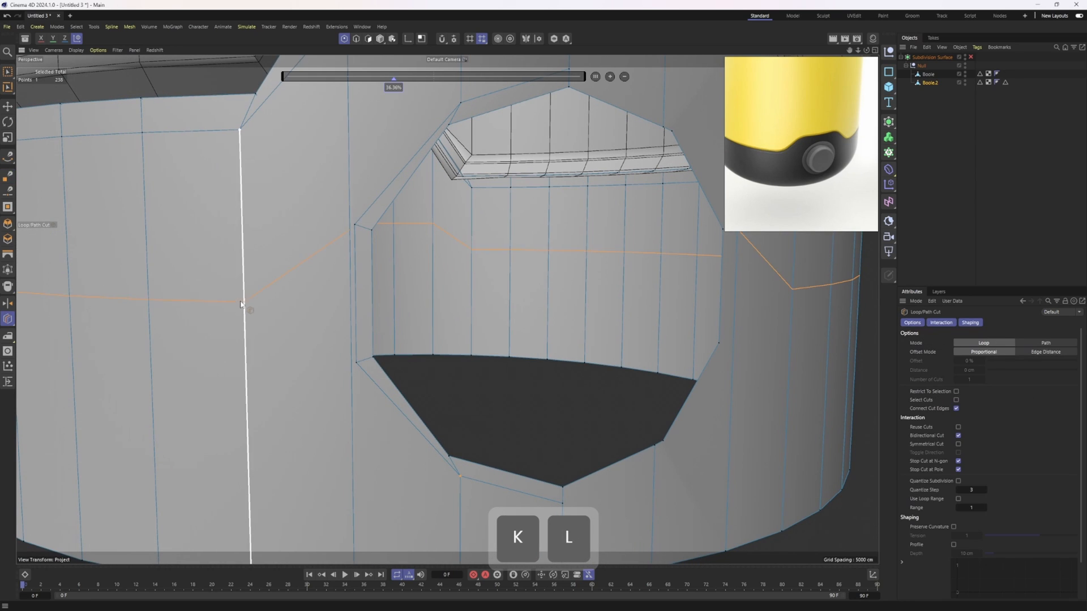
click(252, 403)
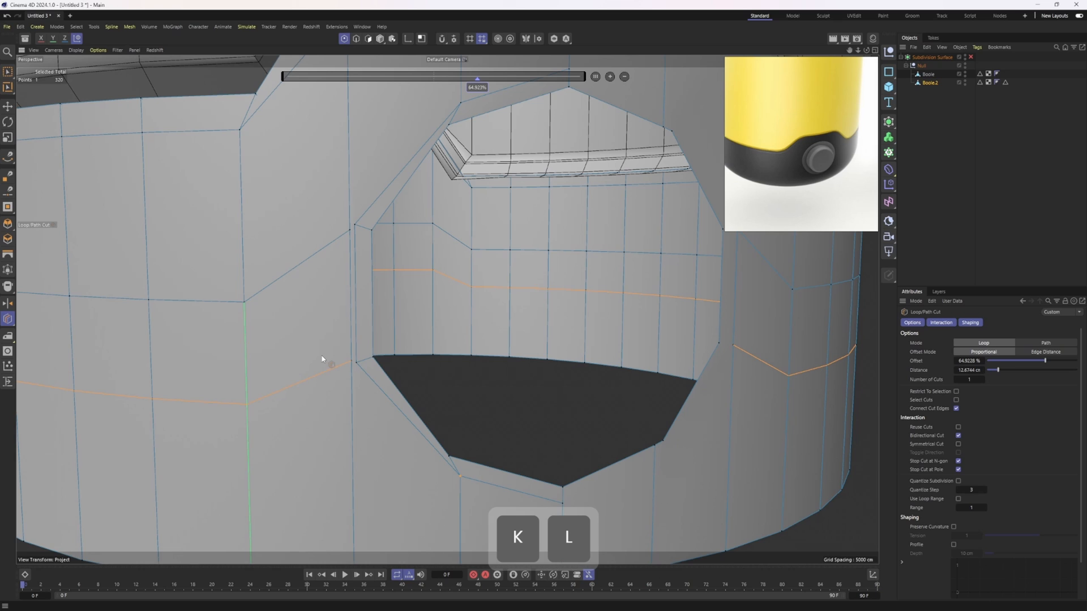
- Try to weld the rim's upper side corner onto the neighbouring vertical edge's point with the Polygon Pen
key(m)
key(e)
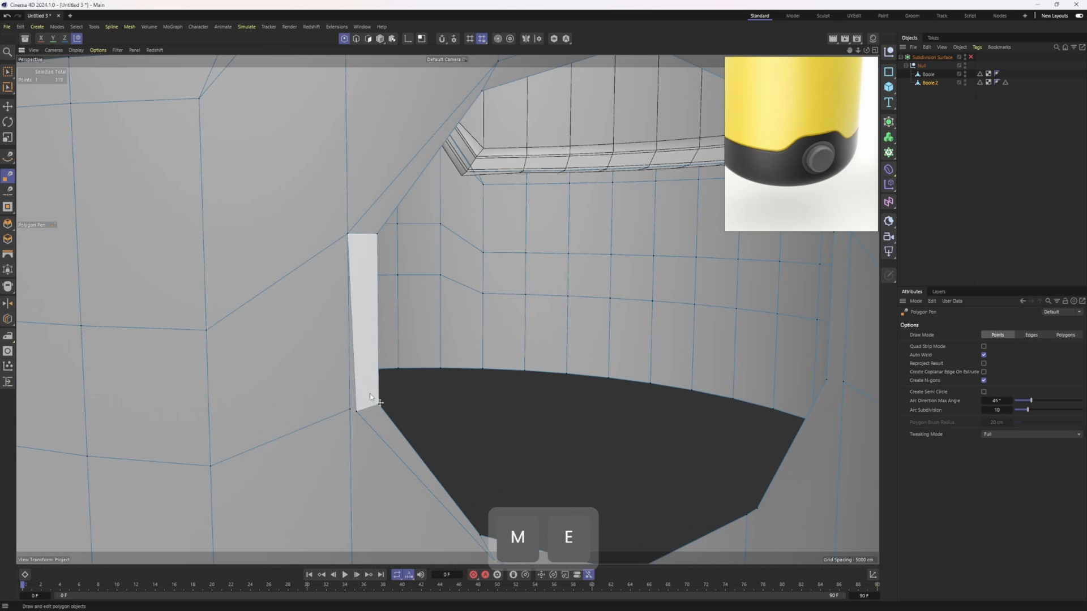
key(ctrl+z)
alt+drag(354, 340, 325, 290)
- Select the three vertical edges beside the hole and preview the surrounding surface with subdivision smoothing
key(e)
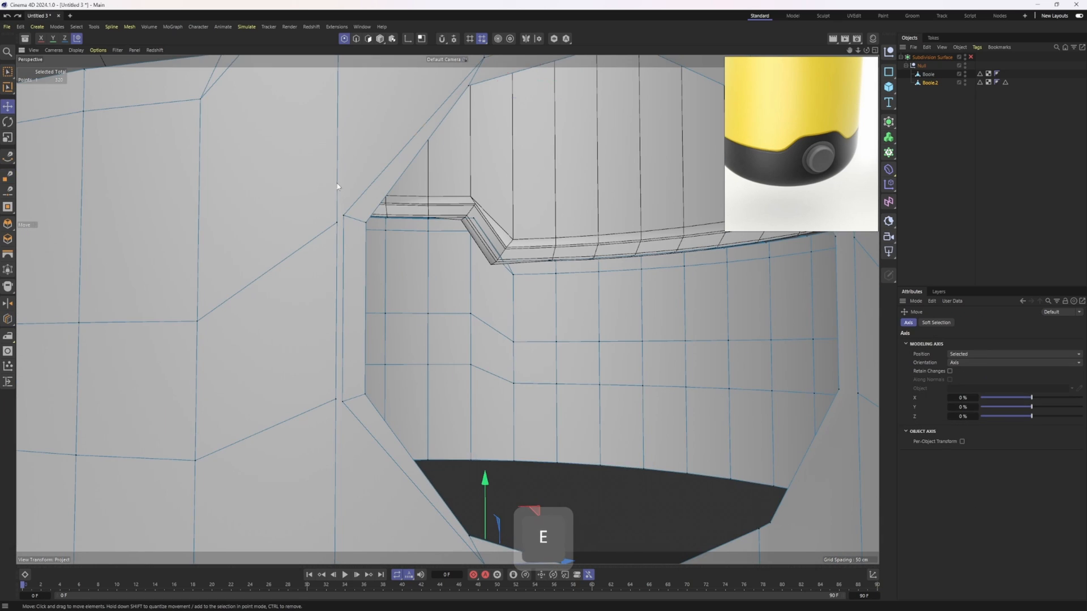
key(2)
click(337, 179)
shift+click(334, 295)
shift+click(333, 427)
key(q)
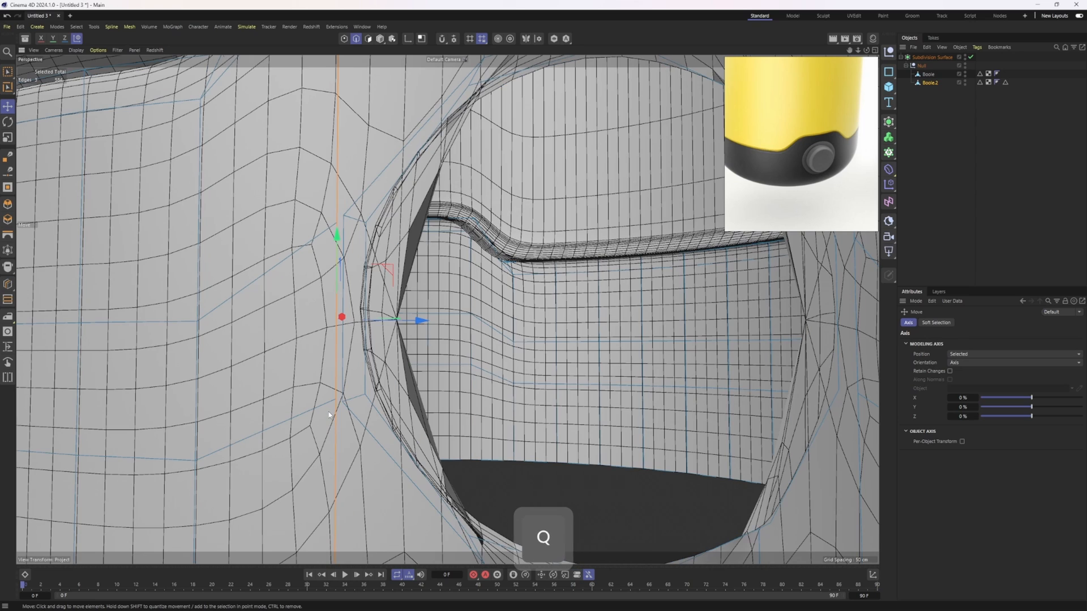
key(m)
key(e)
key(q)
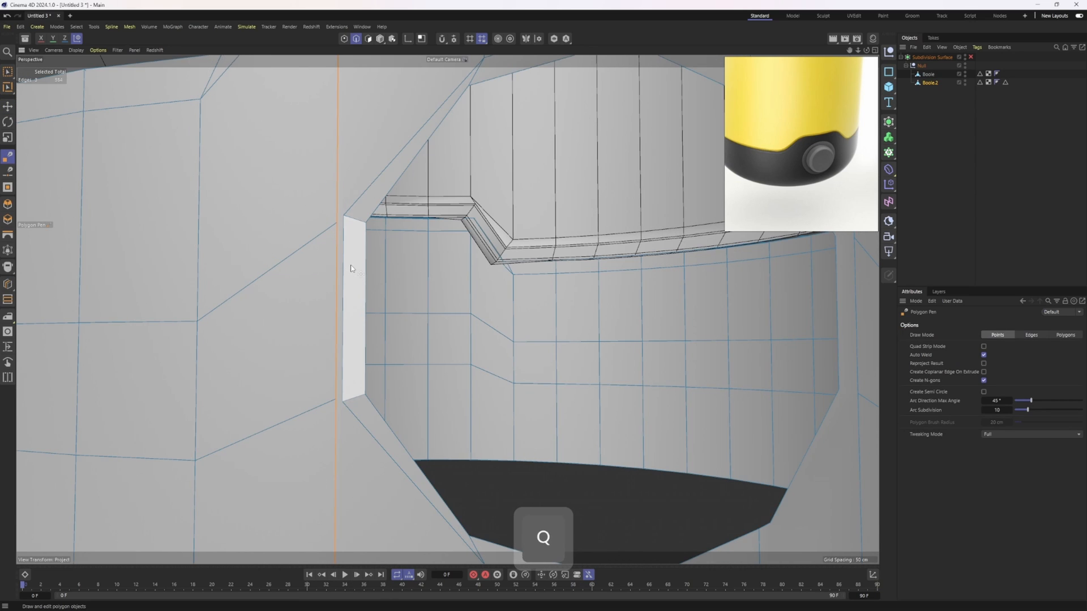
- Weld the upper and lower corner points of the hole's side rim onto the new loop-cut points on the vertical edge
key(1)
key(m)
key(e)
drag(343, 217, 338, 222)
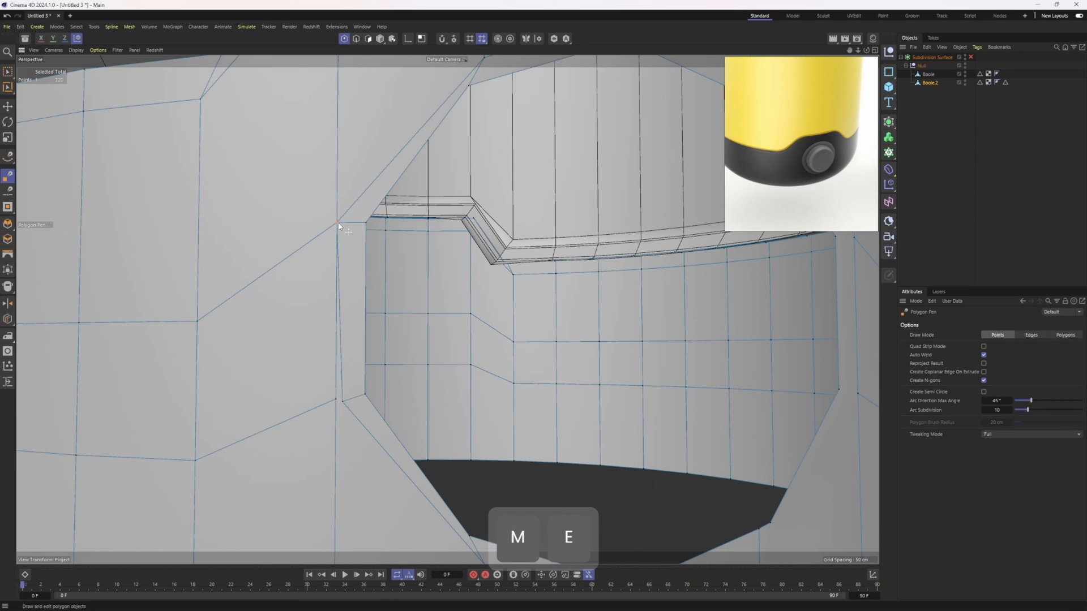
drag(343, 400, 336, 399)
- Add a Symmetry generator as parent of the Boole.2 base mesh and switch off its X mirroring
alt+right_drag(338, 395, 271, 368)
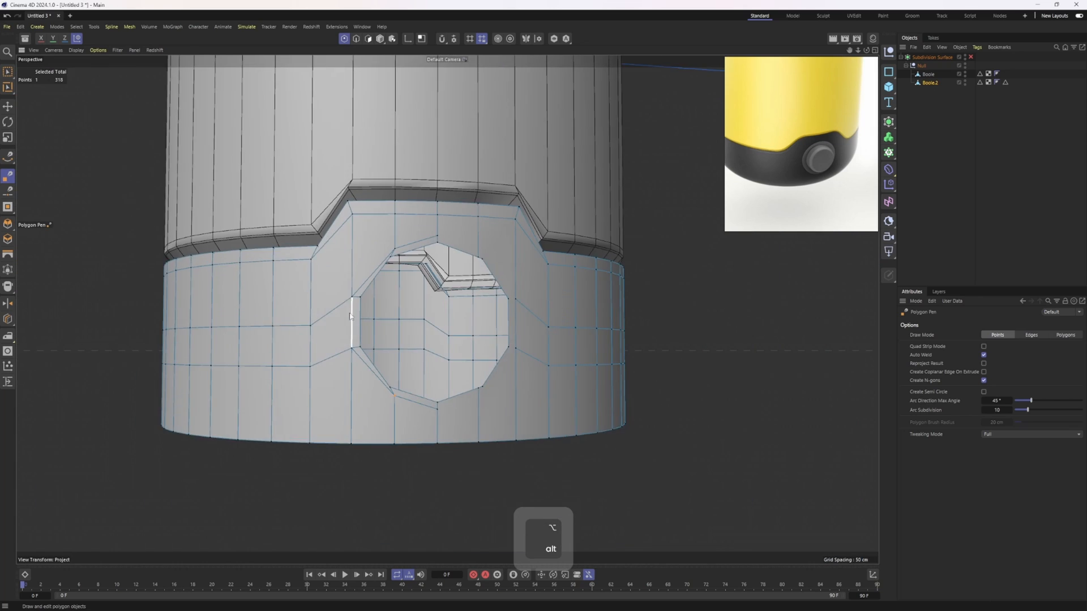
mouse_move(385, 300)
alt+mouse_down()
mouse_move(324, 316)
mouse_move(373, 299)
alt+mouse_up()
key(4)
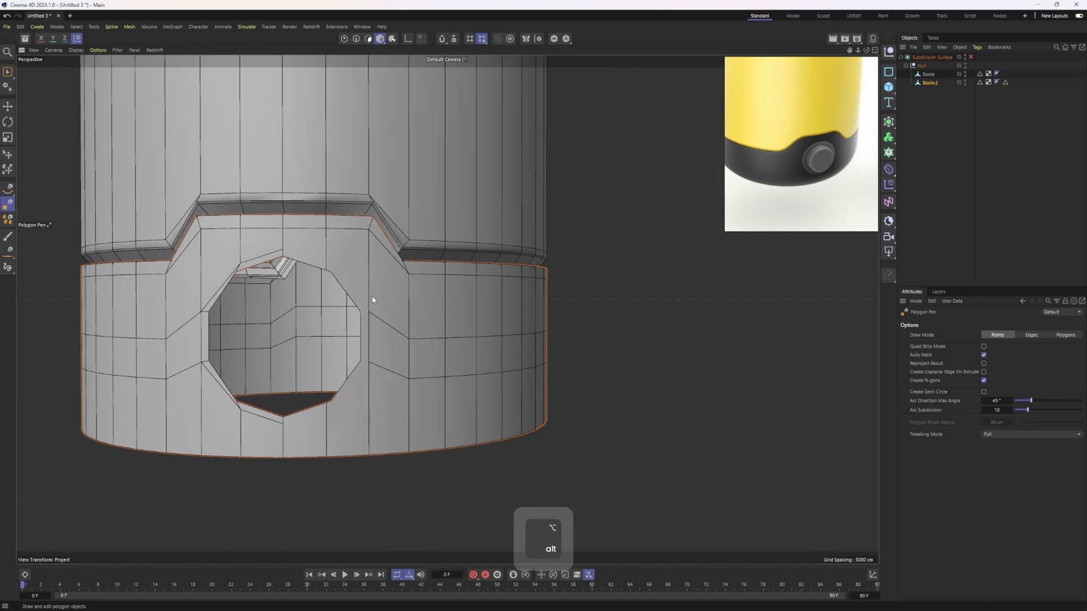
click(889, 124)
alt+click(996, 223)
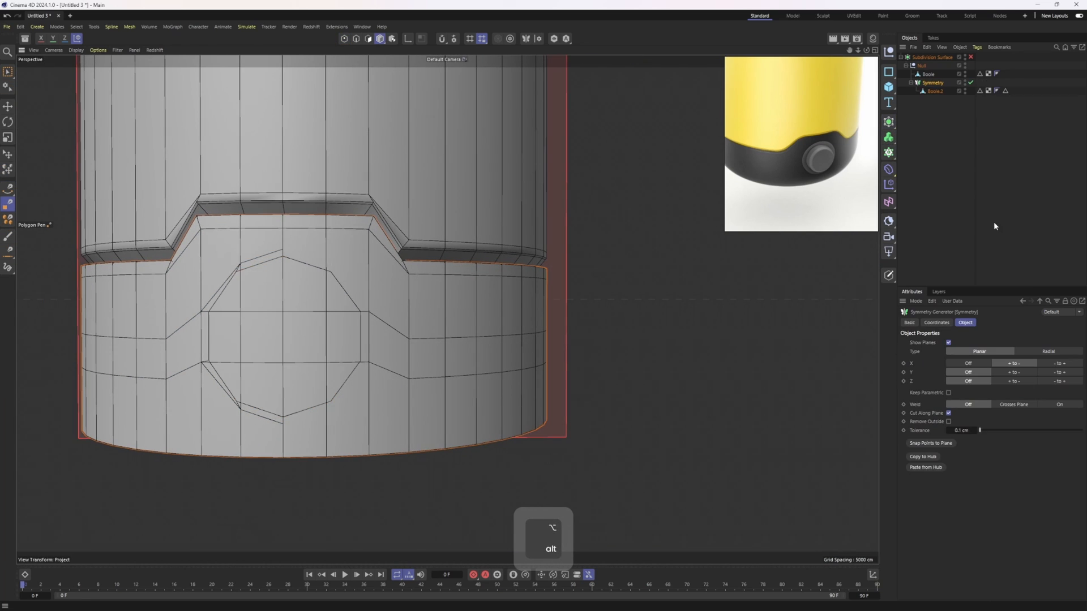
alt+drag(446, 310, 524, 292)
click(969, 363)
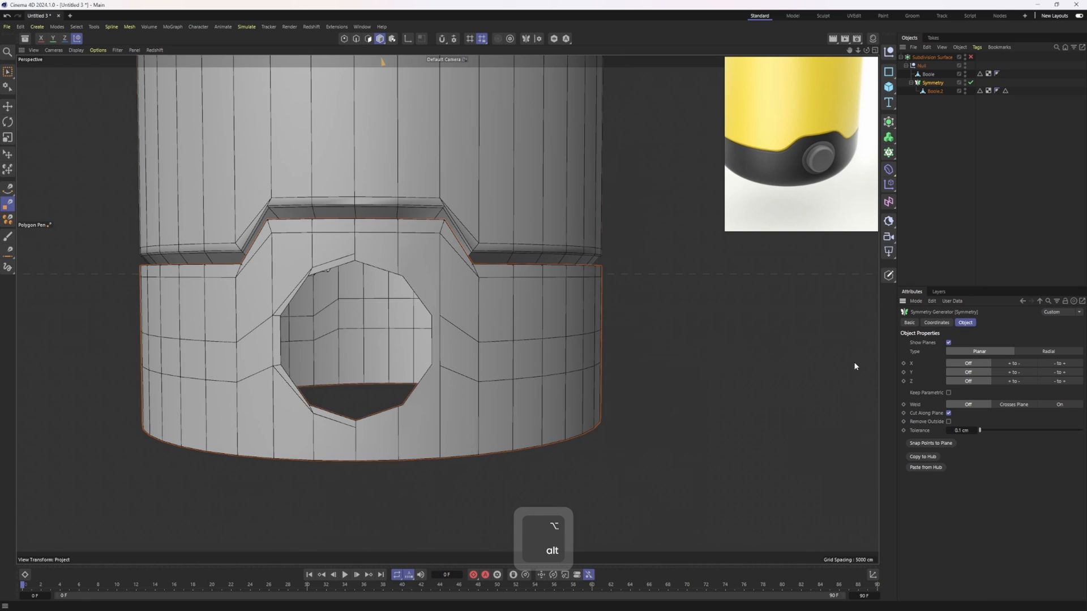
- Set the symmetry to mirror from - to + along Z and enable Remove Outside
alt+right_drag(855, 364, 497, 291)
alt+drag(497, 291, 518, 336)
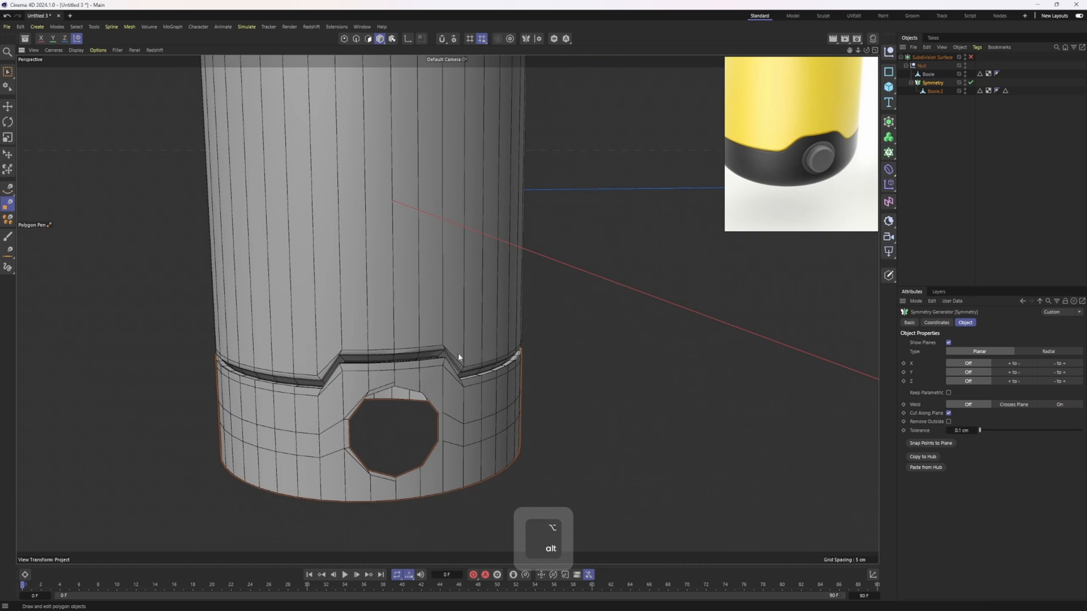
alt+drag(459, 357, 345, 375)
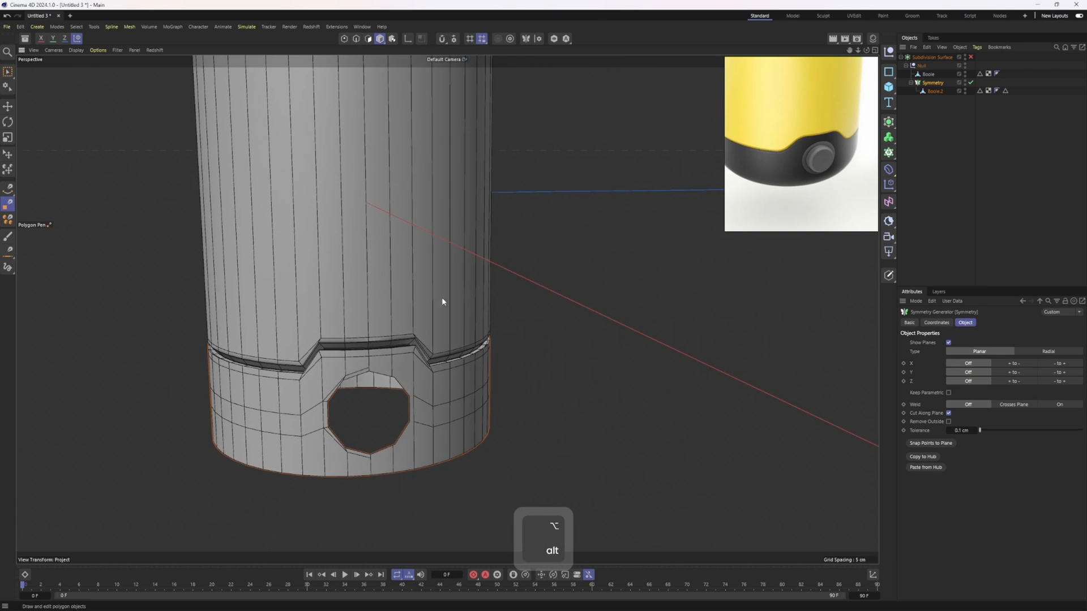
click(1059, 383)
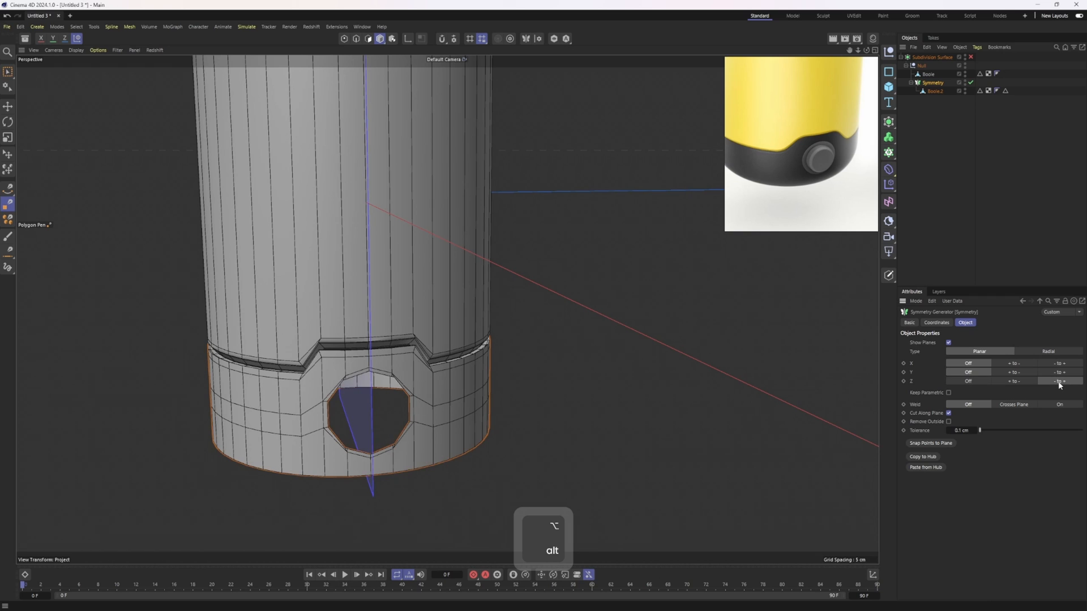
click(948, 421)
alt+right_drag(555, 389, 475, 320)
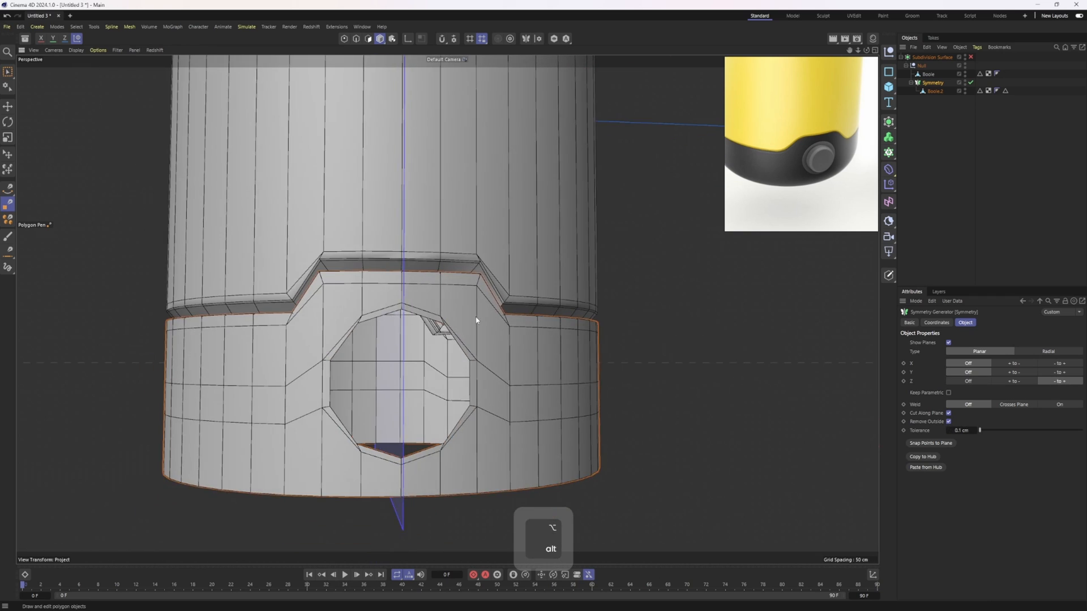
alt+drag(476, 321, 482, 339)
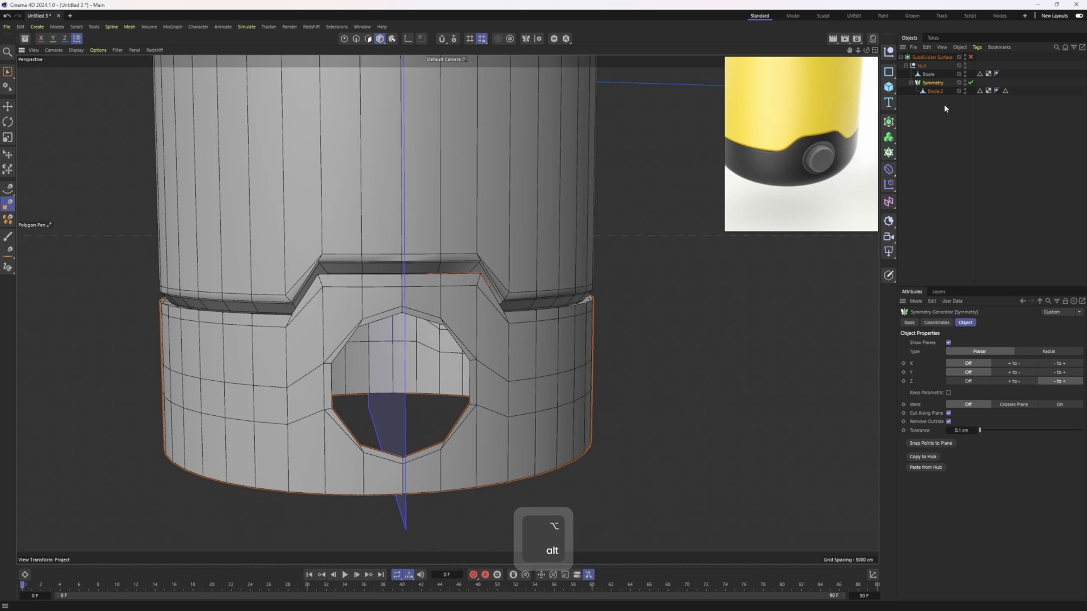
- Make the symmetry editable with welding on, keeping only the Boole.2 mesh and deleting the leftover Symmetry null
key(c)
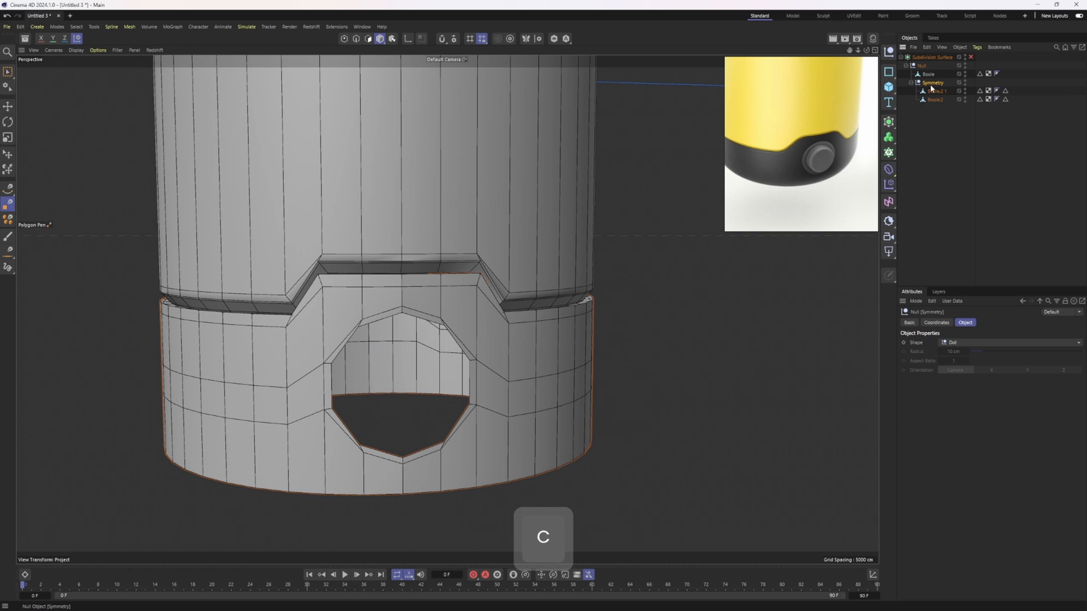
key(ctrl+z)
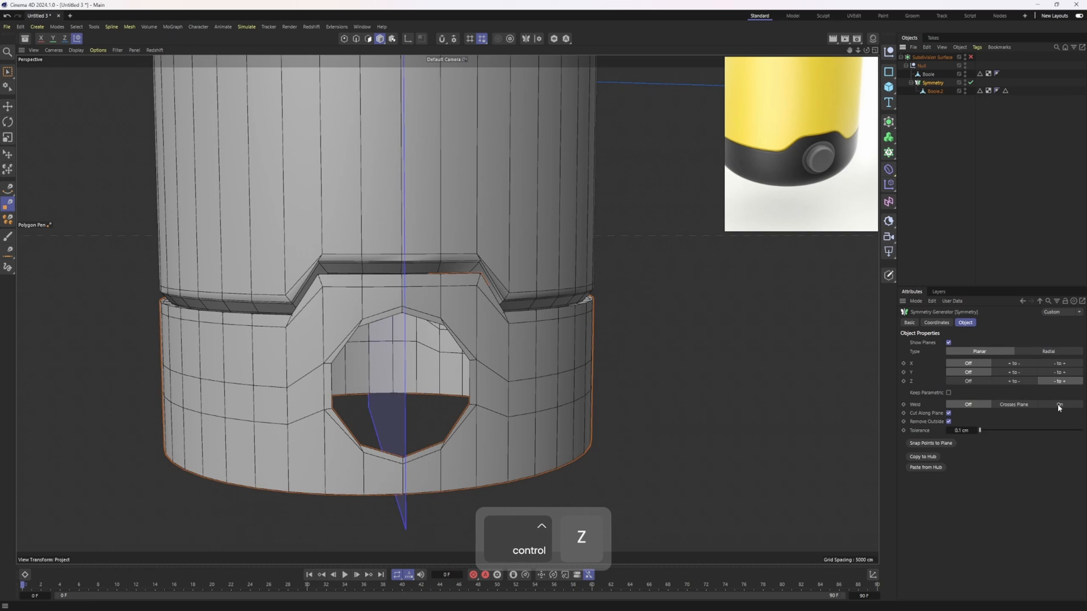
key(c)
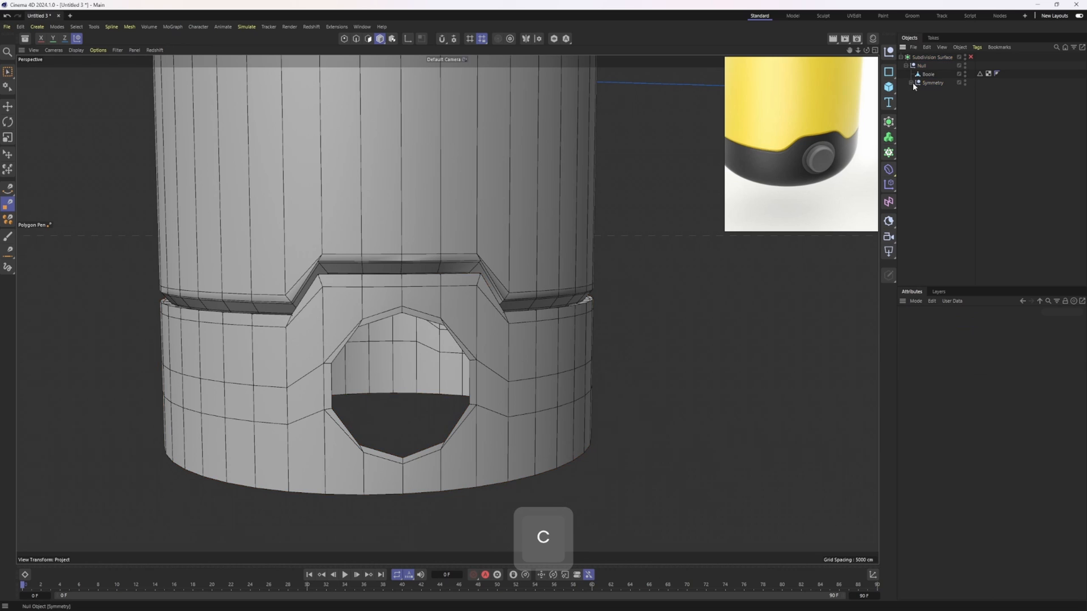
drag(938, 90, 935, 79)
click(934, 90)
key(Delete)
click(929, 83)
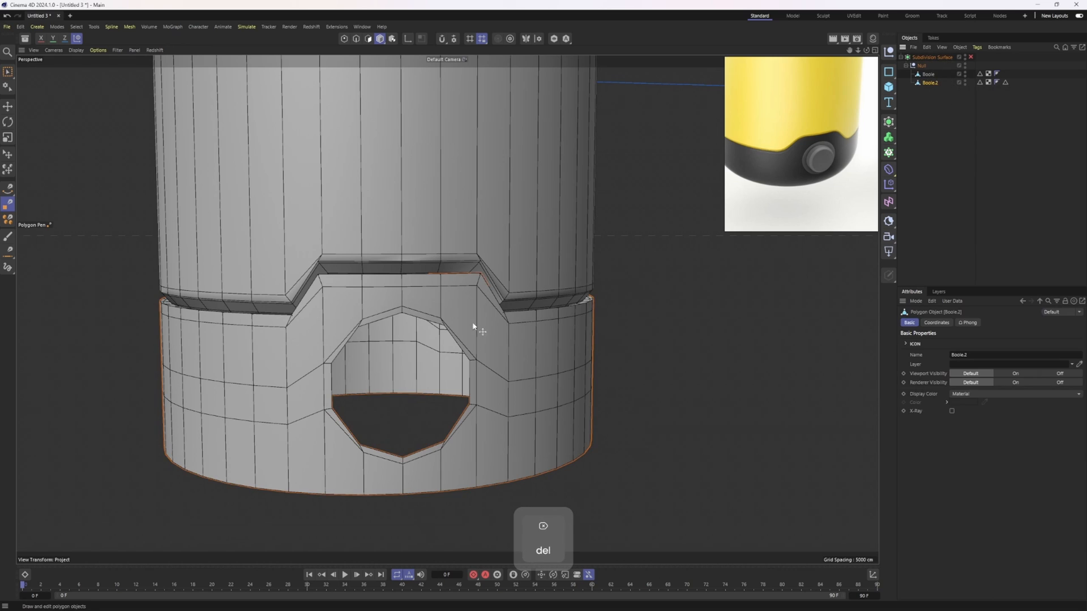
- Select the button hole's border edge loop and extrude it inward by scaling it to about 88%
key(2)
key(e)
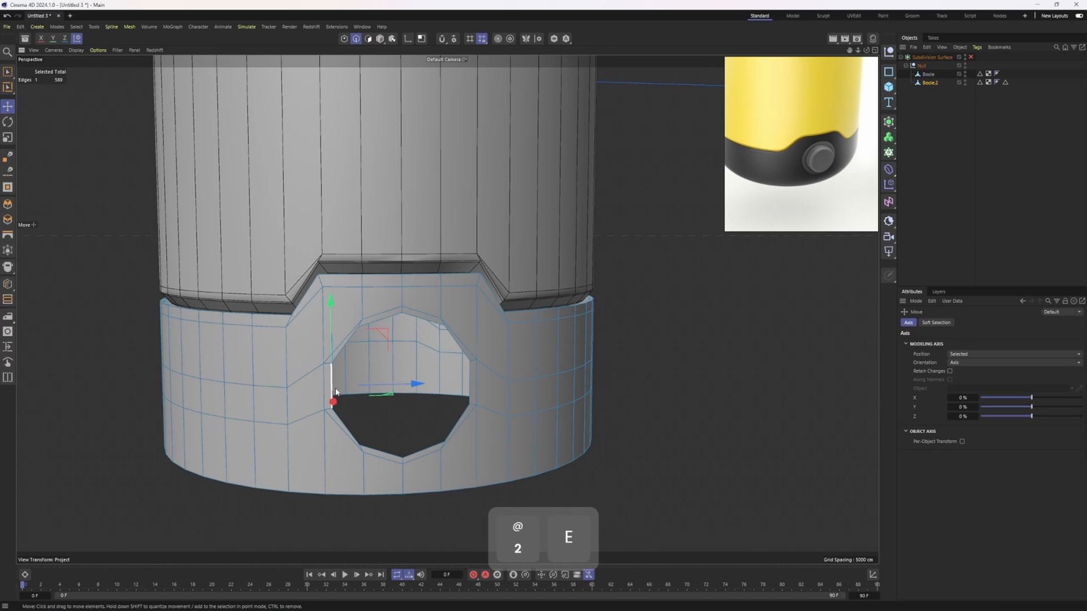
double_click(471, 391)
alt+drag(471, 391, 400, 355)
key(t)
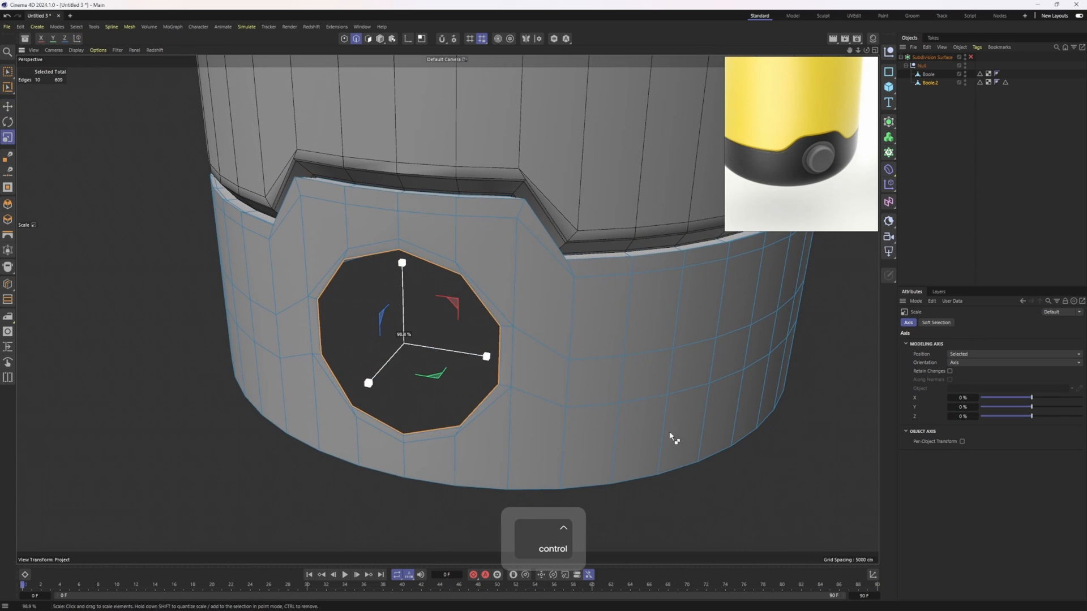
ctrl+drag(672, 439, 627, 432)
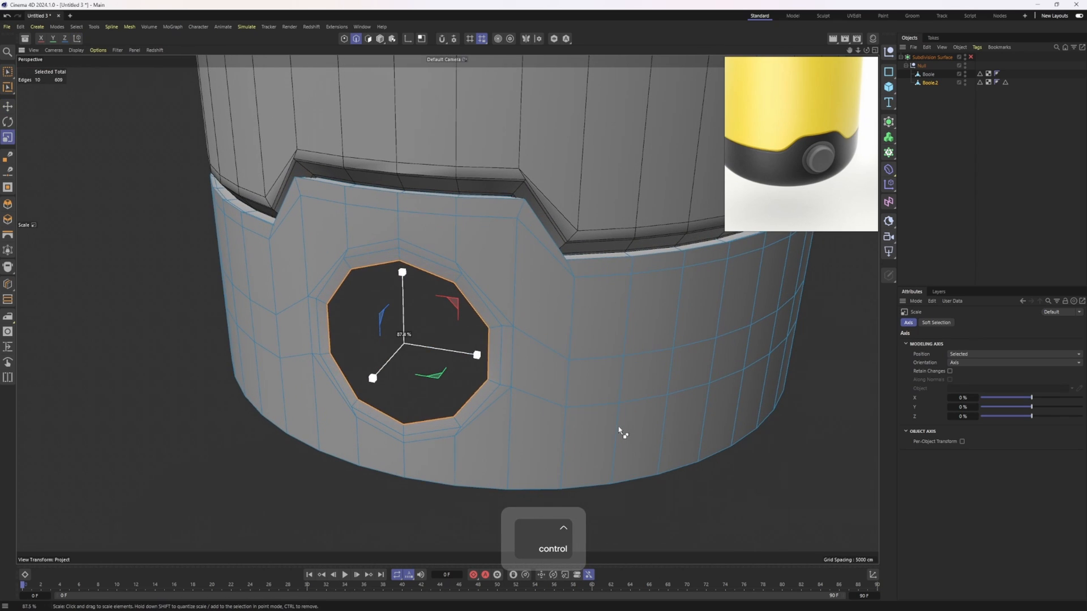
- Push the new edge ring into the base and extrude a second thin ring inward from it
key(e)
drag(367, 383, 374, 376)
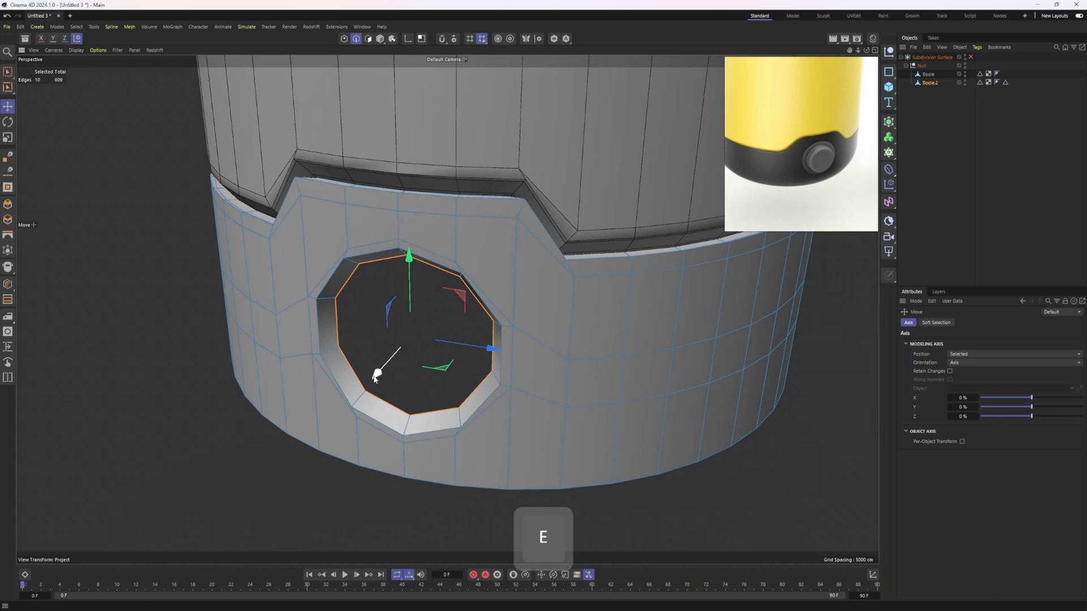
key(t)
ctrl+drag(555, 412, 539, 411)
- Extrude the inner edge loop outward past the base's surface to form the button's side, and flatten it along X
key(e)
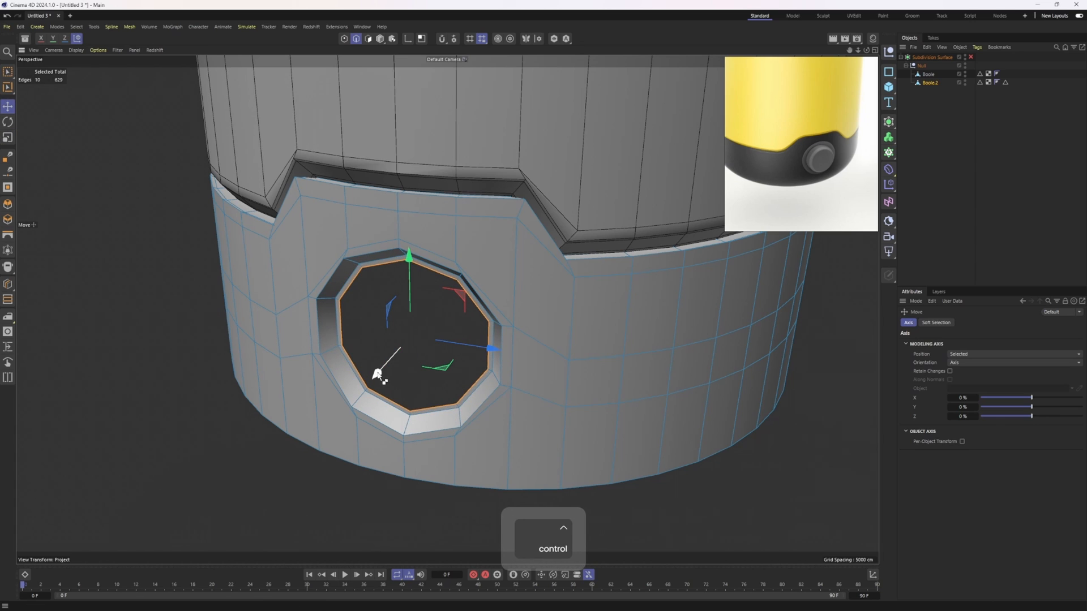
ctrl+drag(381, 376, 362, 393)
alt+drag(388, 349, 560, 362)
key(t)
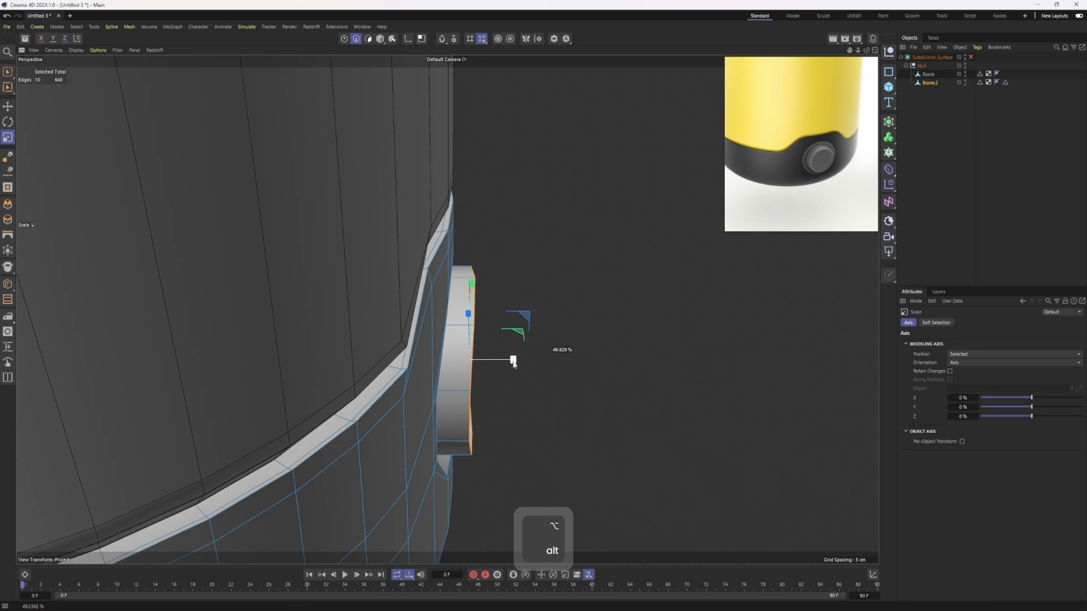
drag(489, 364, 475, 365)
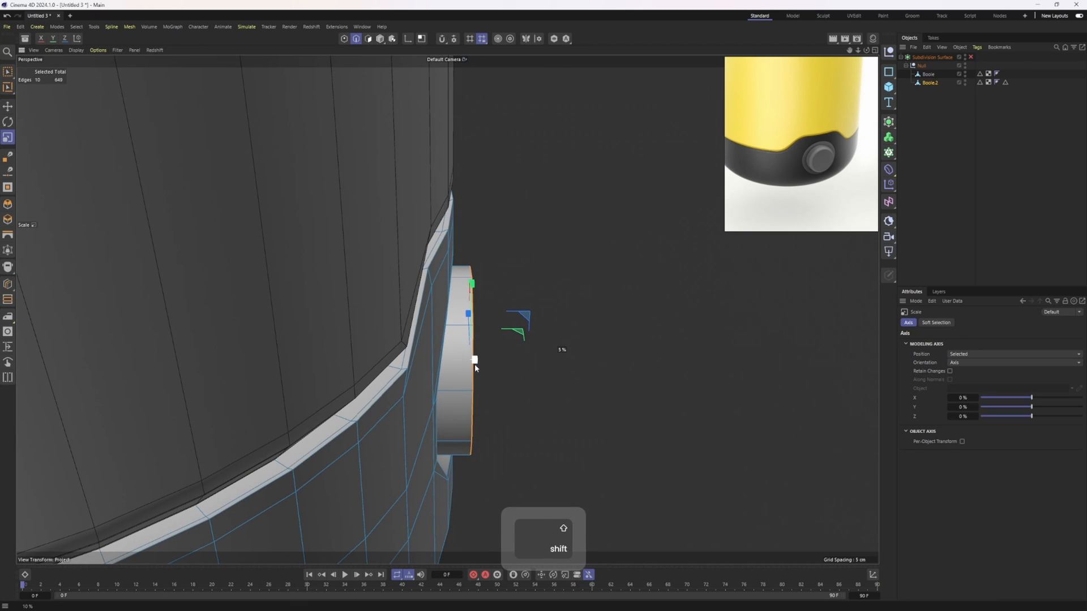
- Try to extrude the button's front edge loop outward by about 1.85 cm and scale it inward
ctrl+drag(606, 348, 608, 349)
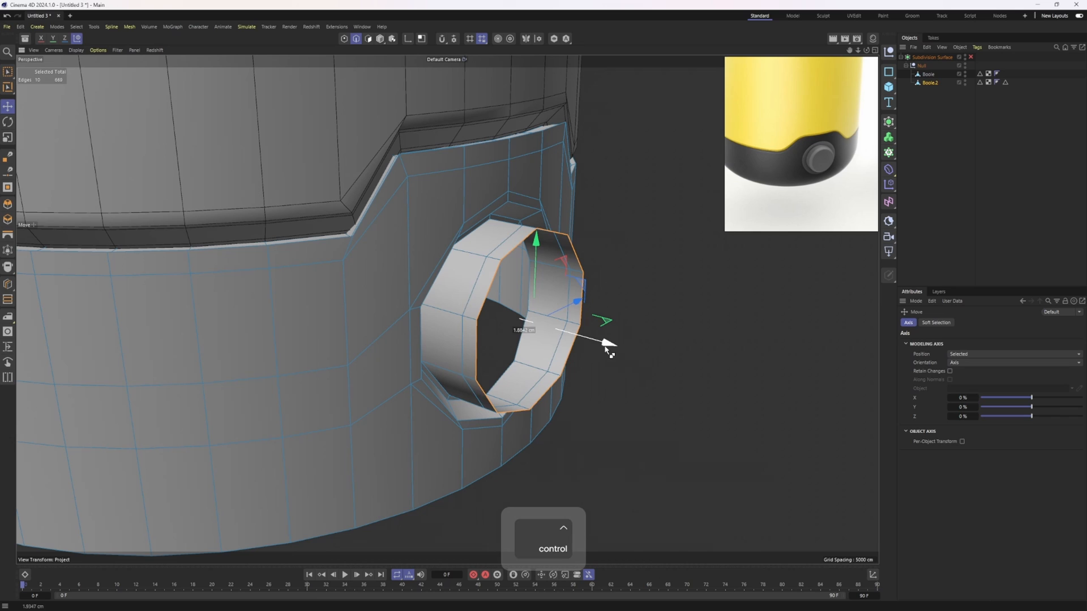
key(t)
drag(671, 381, 626, 387)
key(ctrl+z)
key(ctrl+z)
key(ctrl+z)
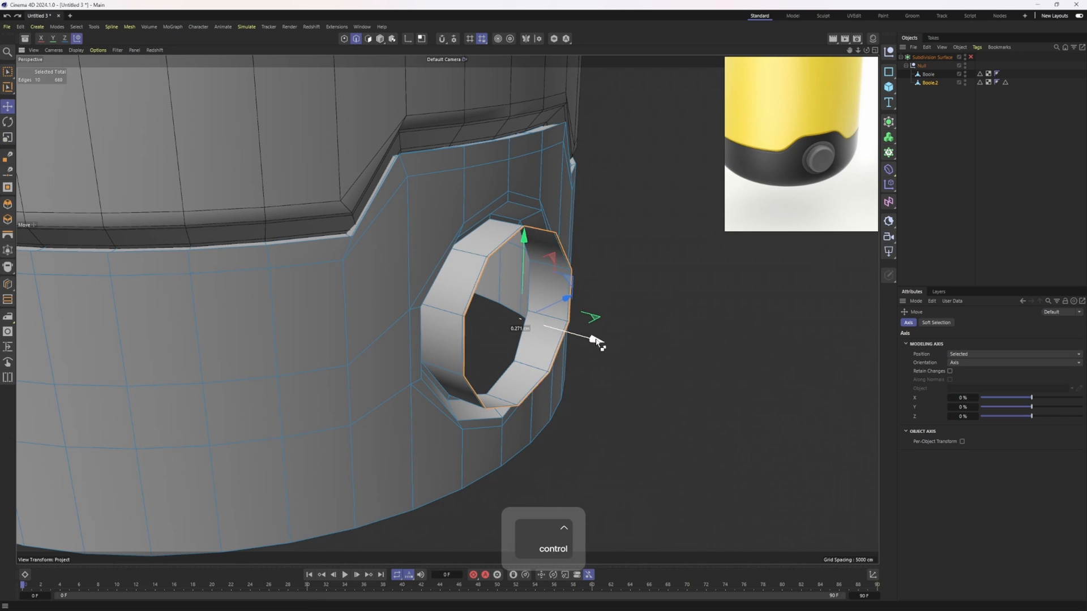
- Extrude the button's front edge loop outward by about 0.27 cm and add a smaller inset ring by scaling
key(t)
ctrl+drag(700, 395, 471, 329)
key(ctrl+z)
ctrl+drag(662, 409, 615, 412)
- Close the button's front opening with Close Polygon Hole, using the Patch type with a patch rotation of 3
alt+drag(589, 391, 546, 323)
right_click(648, 283)
click(679, 190)
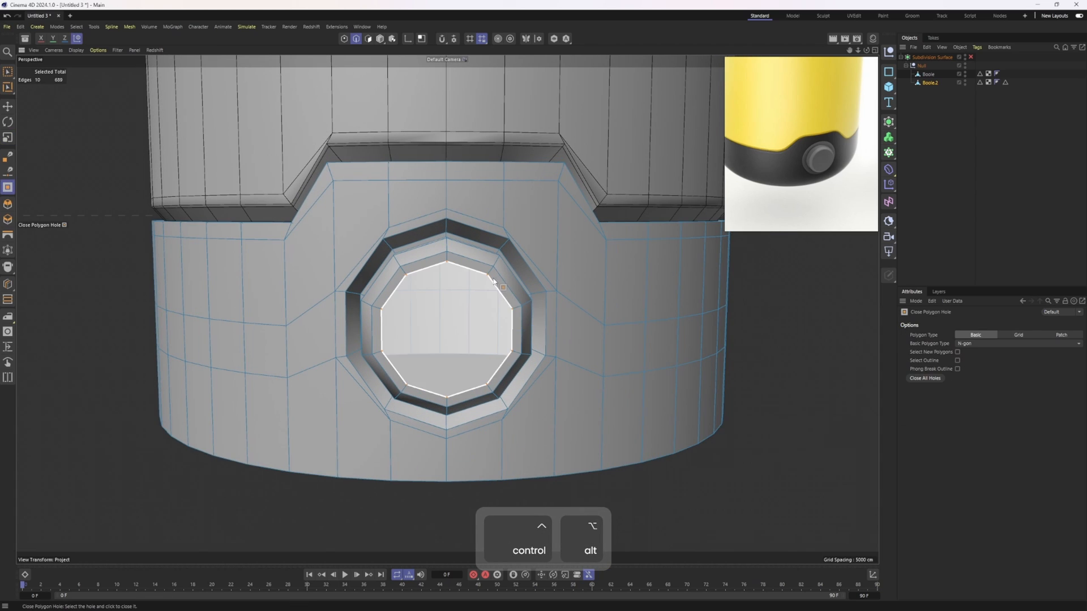
click(504, 283)
click(1024, 334)
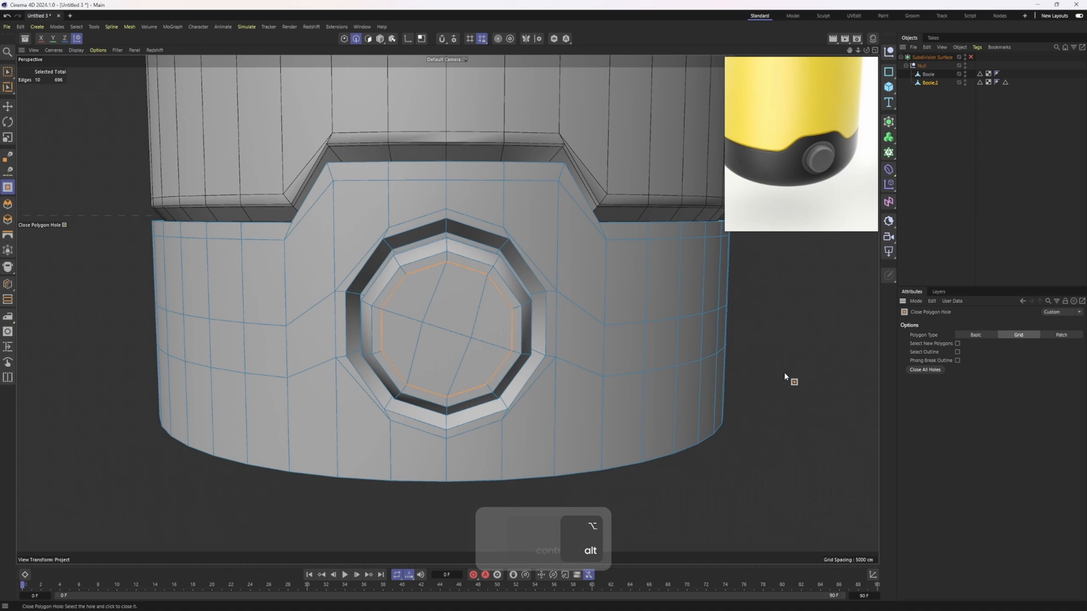
click(1063, 335)
click(984, 345)
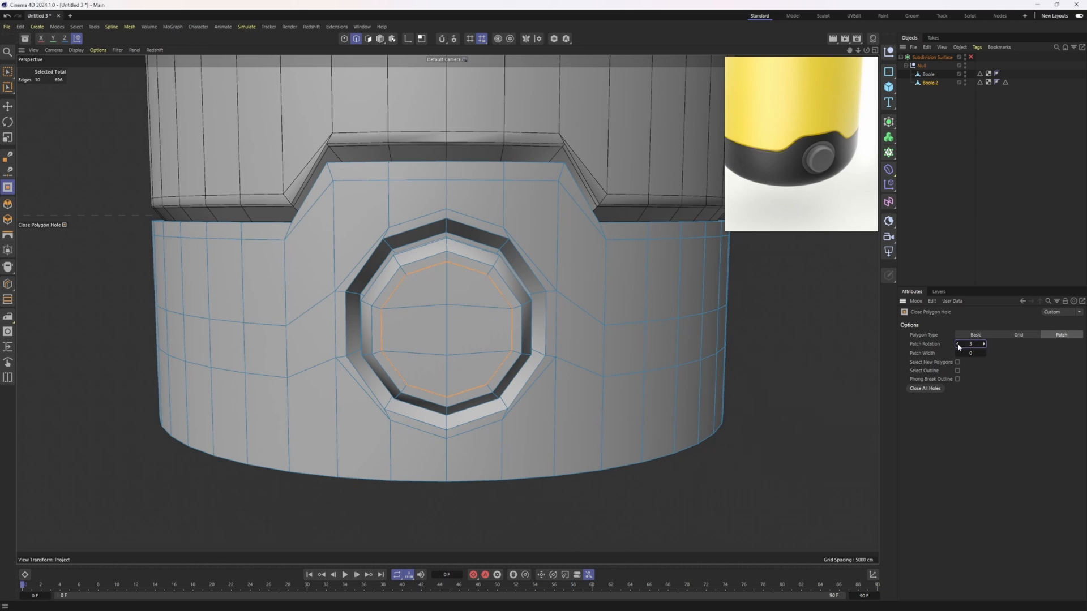
- Turn on the Subdivision Surface to inspect the closed button and its recess in the smoothed base
alt+drag(447, 308, 436, 329)
key(2)
mouse_move(437, 328)
alt+right_down()
mouse_move(451, 345)
mouse_move(435, 334)
alt+right_up()
alt+drag(453, 340, 605, 295)
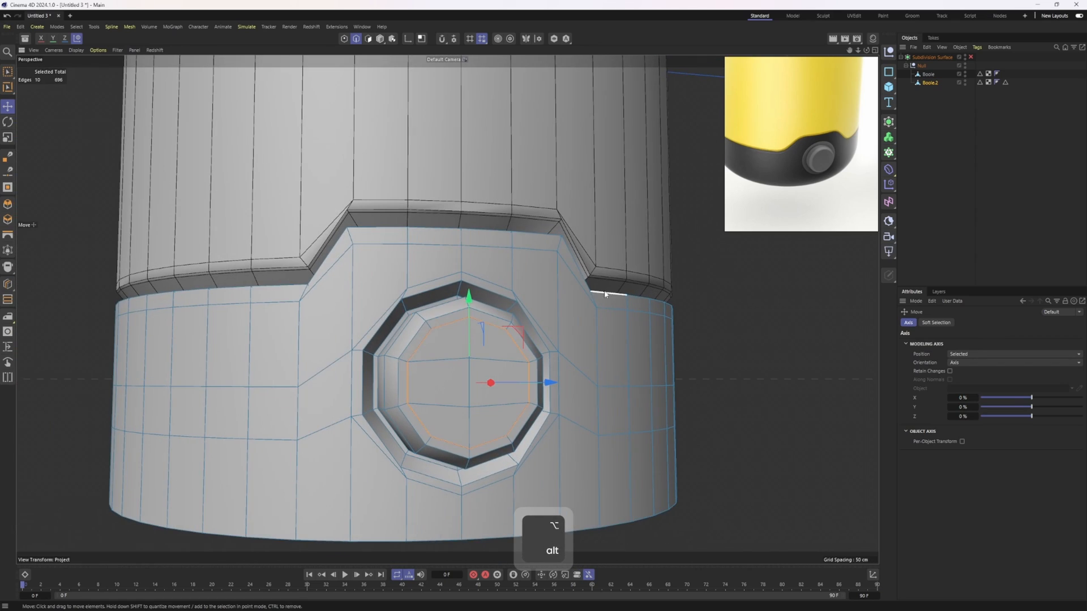
key(q)
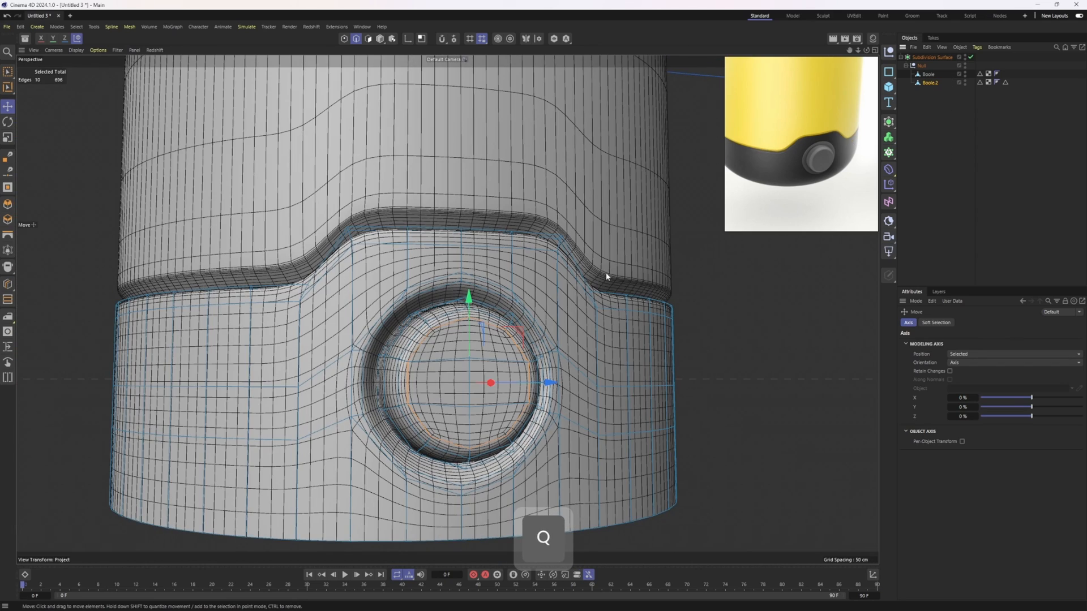
- Add supporting edge loops around the button's front rim and side wall with Loop/Path Cut
key(k)
key(l)
alt+drag(516, 296, 402, 352)
key(q)
alt+right_drag(402, 352, 475, 293)
key(q)
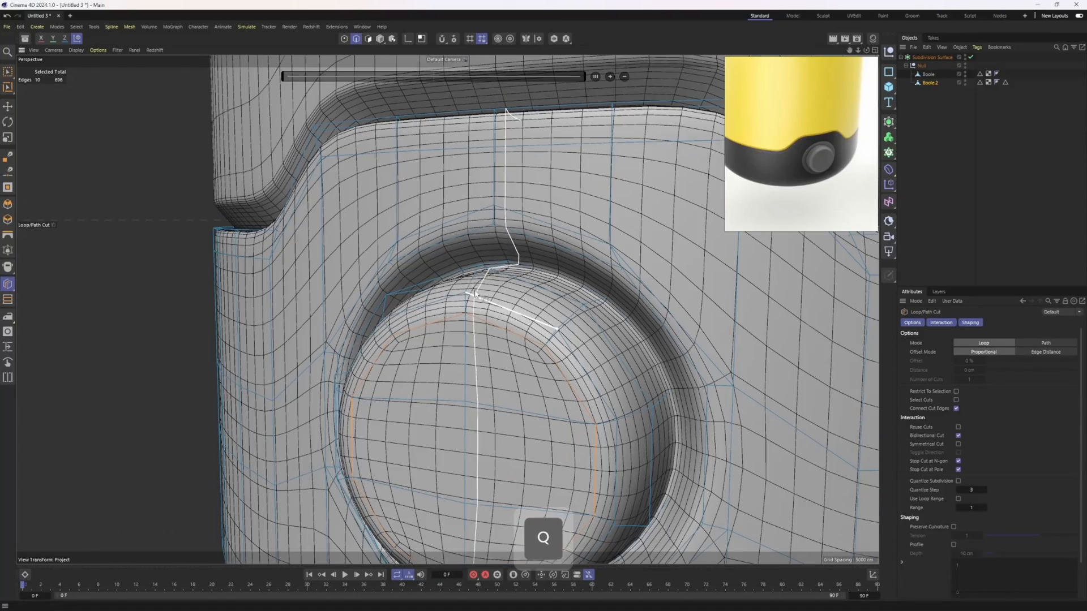
alt+drag(476, 294, 434, 313)
alt+right_drag(433, 313, 458, 294)
click(460, 288)
alt+drag(460, 288, 417, 283)
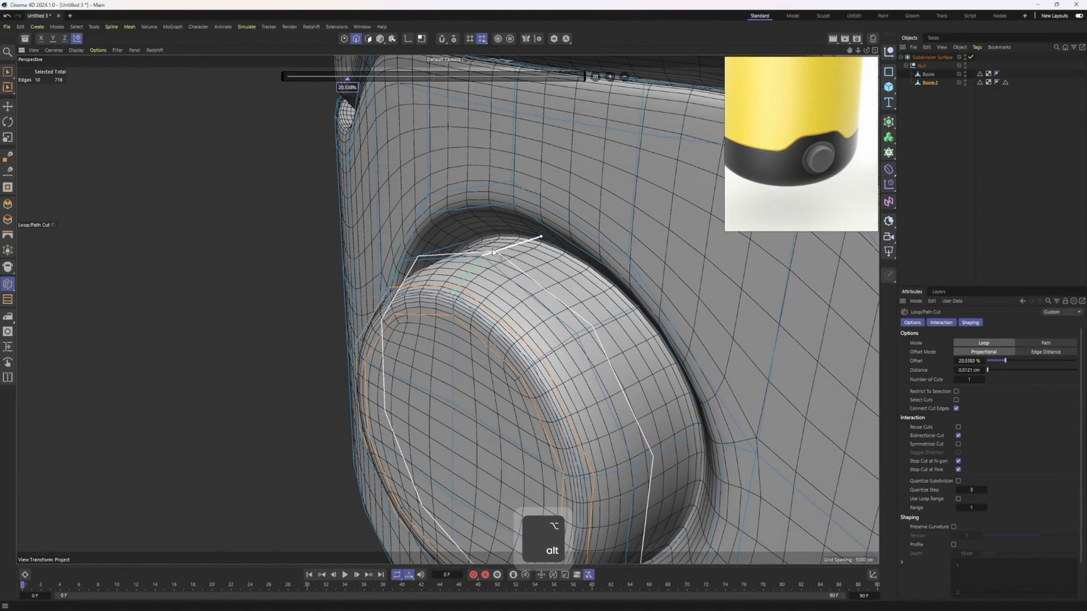
click(527, 241)
alt+drag(527, 241, 611, 230)
click(976, 175)
alt+right_drag(611, 229, 584, 237)
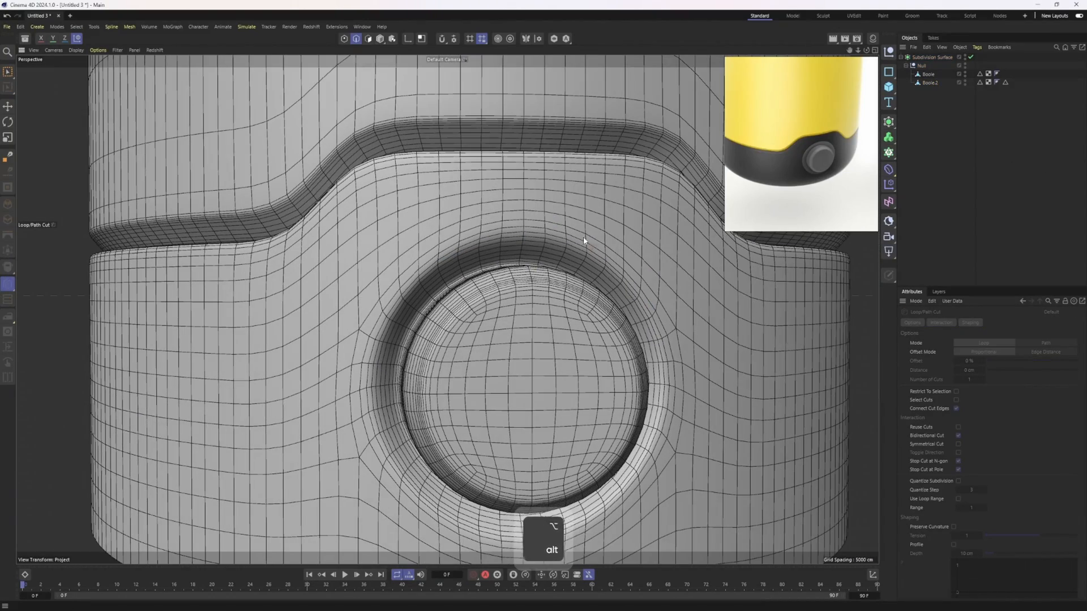
- Reselect the base object and add another loop cut around the recess surrounding the button
click(929, 74)
click(927, 83)
key(q)
alt+right_drag(493, 236, 517, 235)
alt+drag(517, 236, 547, 240)
key(q)
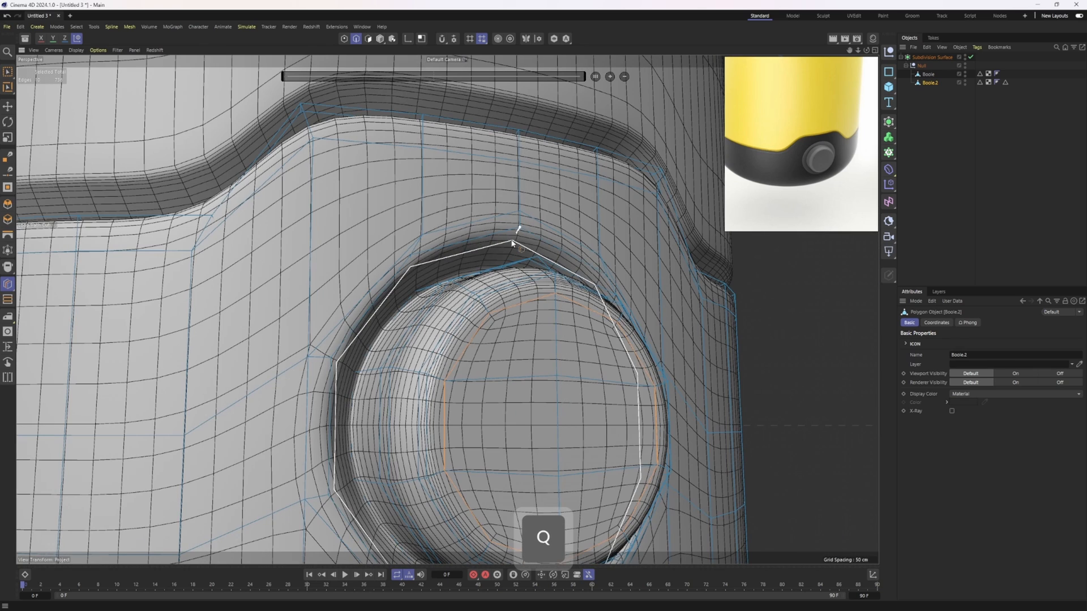
click(1044, 193)
- Set the viewport to Gouraud Shading, inspect the smoothed button and recess, and turn the Subdivision Surface off
alt+right_drag(481, 294, 357, 335)
key(n)
key(a)
mouse_move(542, 310)
alt+mouse_down()
mouse_move(467, 327)
mouse_move(406, 382)
mouse_move(485, 357)
alt+mouse_up()
alt+right_drag(486, 357, 520, 340)
alt+drag(520, 340, 508, 290)
alt+right_drag(508, 290, 488, 284)
key(ctrl+z)
key(q)
- Extrude the base's open bottom edge loop downward, scale it inward, and add another inward ring to start rounding the bottom
scroll(522, 335, up, 2)
alt+drag(443, 348, 446, 390)
scroll(490, 374, down, 2)
key(e)
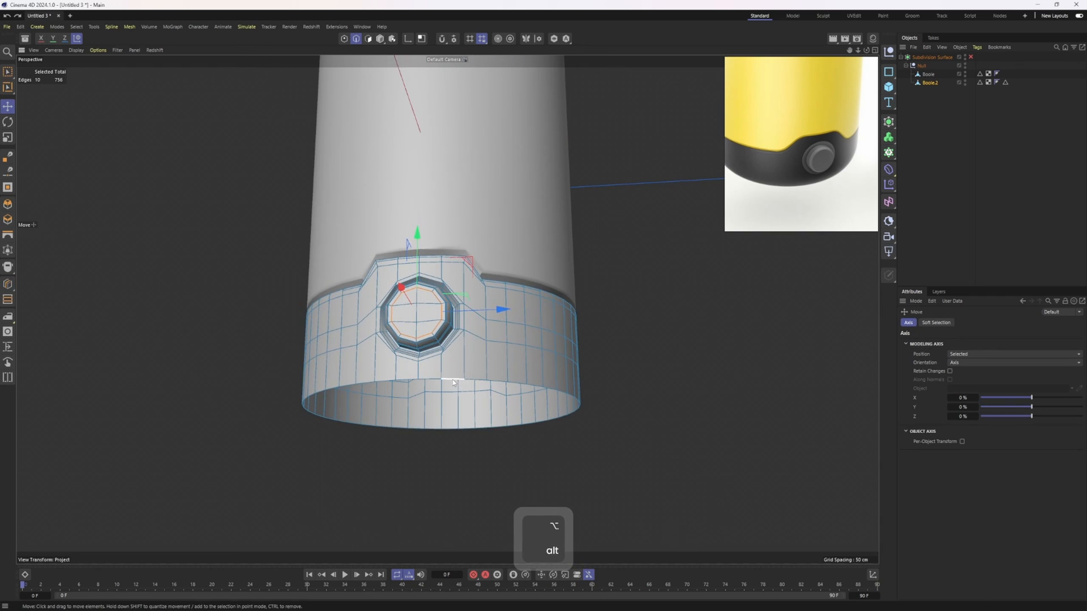
ctrl+drag(444, 332, 446, 358)
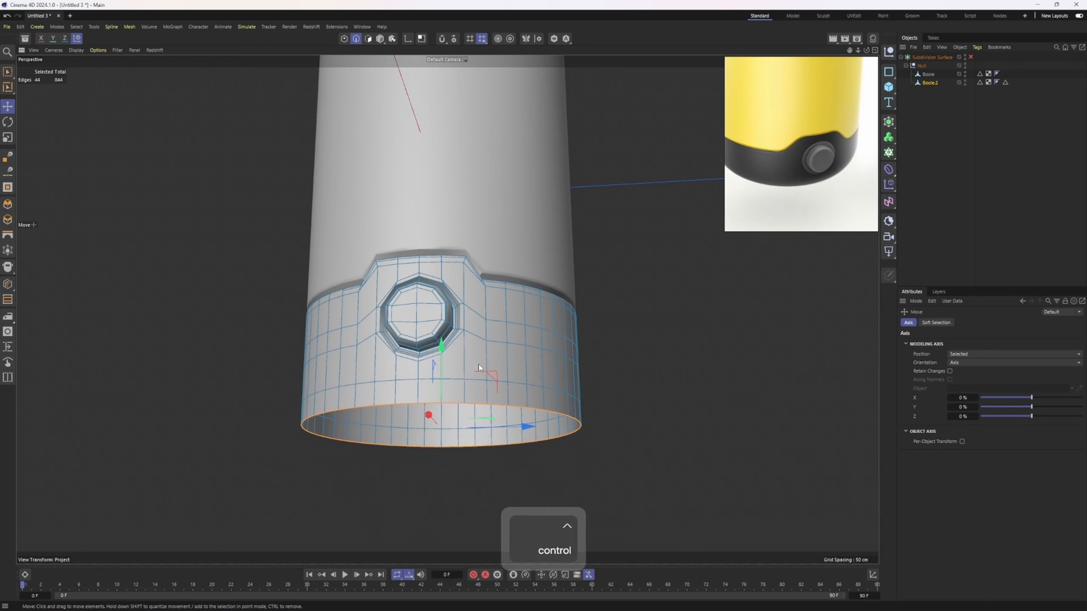
key(t)
drag(698, 447, 638, 469)
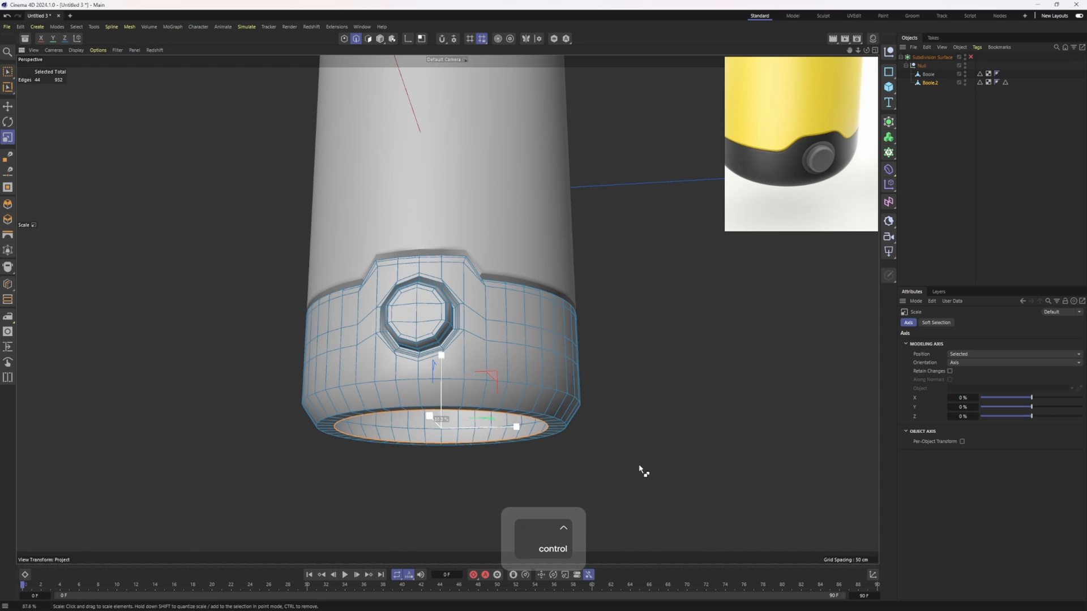
- Adjust the height and width of the base's lower edge loops in the Front view to form a rounded bottom profile
key(e)
middle_click(440, 352)
middle_click(610, 452)
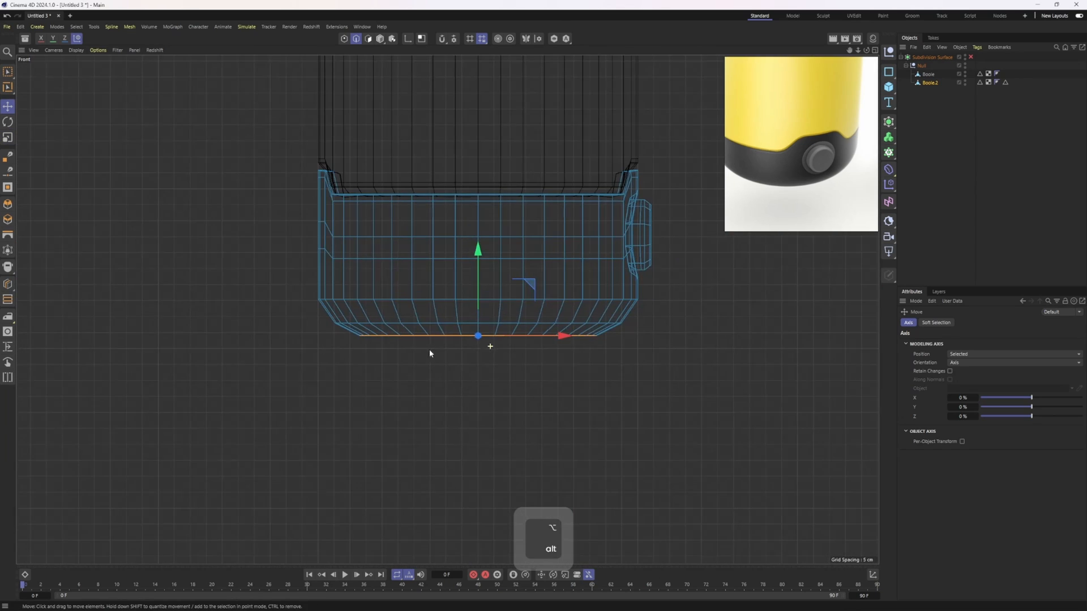
drag(477, 249, 478, 244)
key(t)
drag(692, 373, 722, 373)
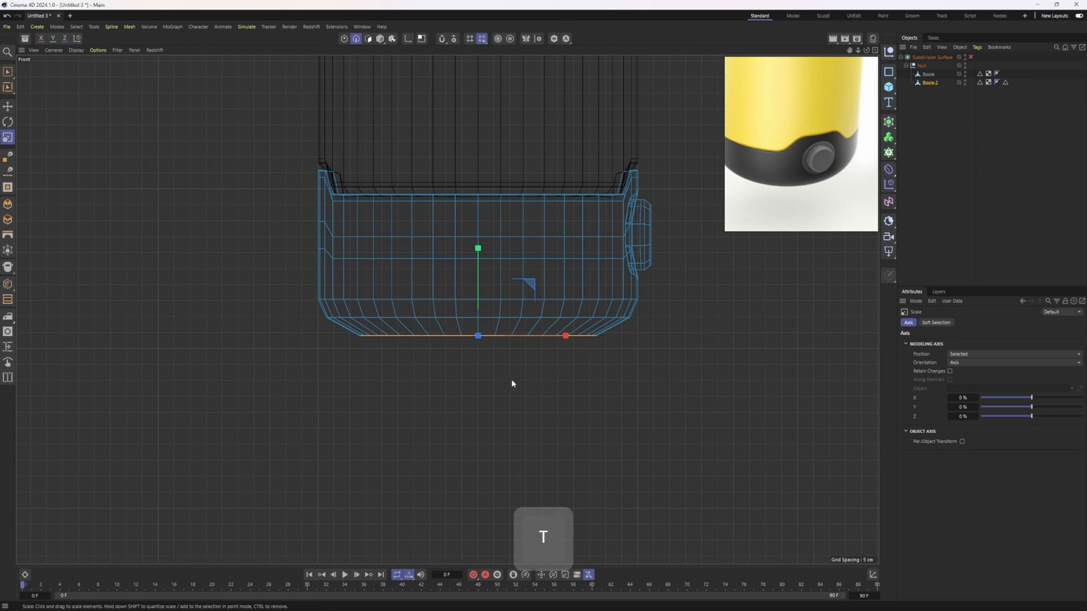
key(e)
middle_click(425, 235)
middle_click(425, 235)
alt+drag(442, 317, 441, 285)
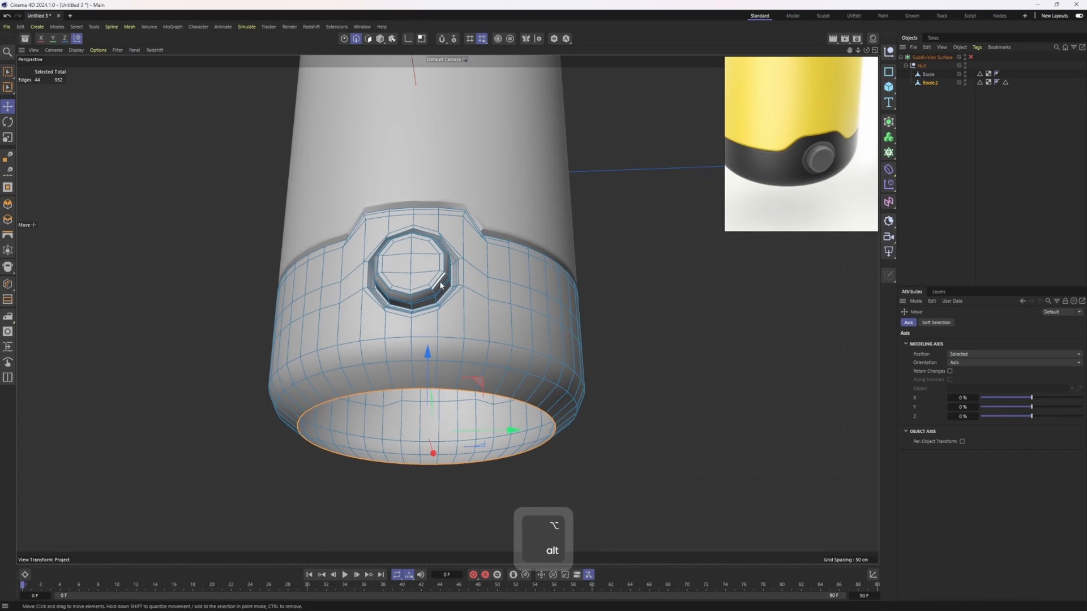
- Extrude the base's bottom edge loop slightly inward by scaling to add a narrow support ring
key(t)
scroll(440, 286, down, 2)
alt+drag(494, 328, 496, 262)
ctrl+drag(706, 345, 681, 345)
alt+drag(573, 283, 603, 291)
click(603, 290)
- Try to close the base's bottom opening with Close Polygon Hole, using the Patch type with a patch rotation of 3
right_click(650, 195)
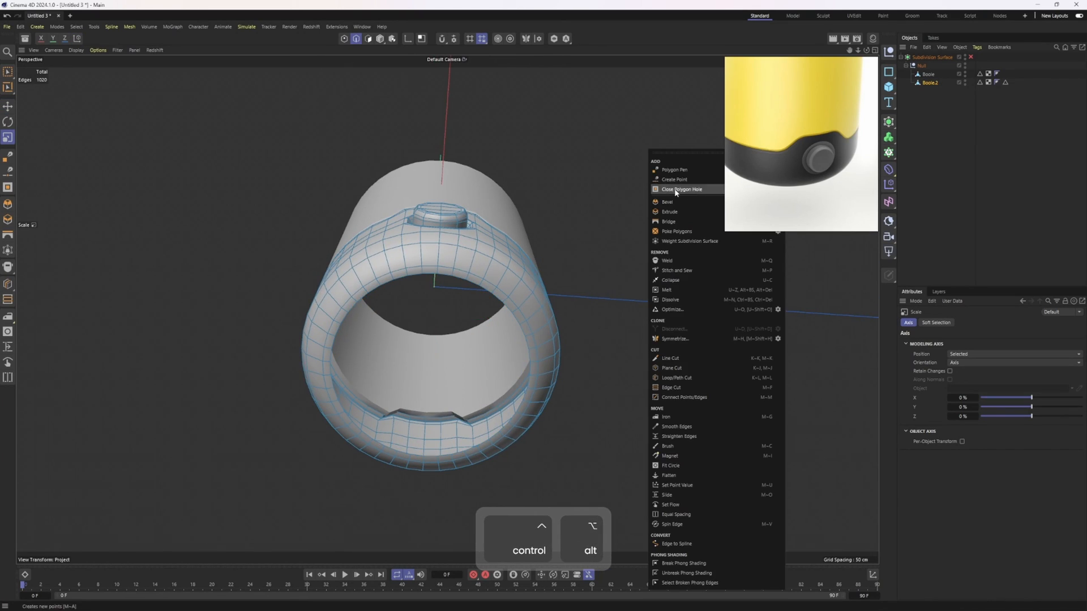
click(675, 189)
click(466, 284)
mouse_move(466, 284)
alt+mouse_down()
mouse_move(466, 308)
mouse_move(465, 265)
alt+mouse_up()
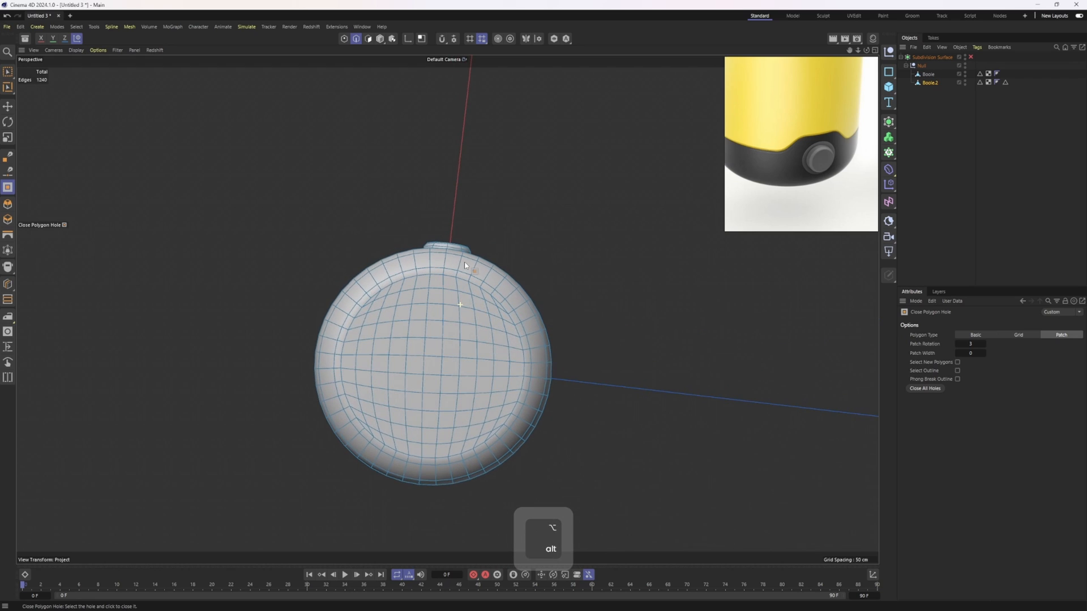
- Check how the bottom patch's central edge loop lines up with the button, and undo the patch
key(e)
double_click(444, 325)
alt+drag(444, 317, 461, 320)
middle_click(461, 321)
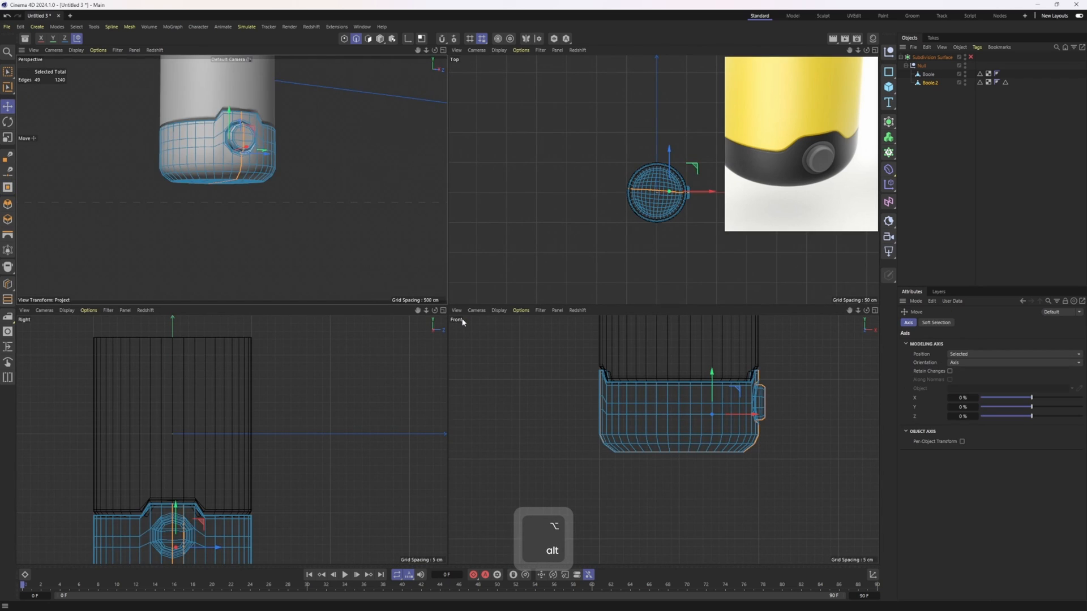
middle_click(362, 286)
alt+drag(430, 305, 442, 226)
alt+middle_drag(558, 396, 500, 299)
key(ctrl+z)
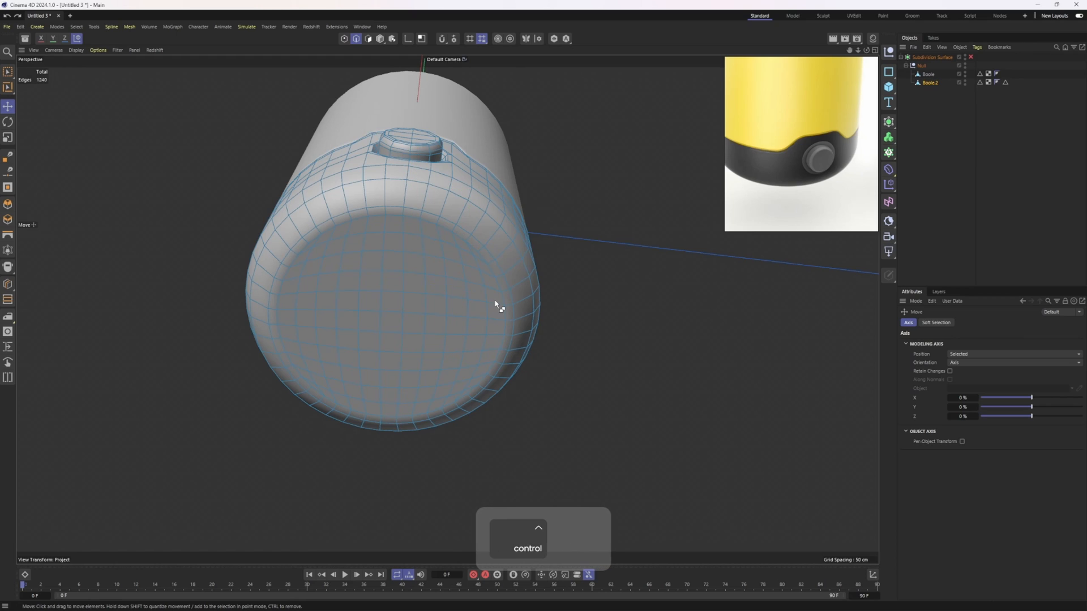
key(ctrl+z)
- Close the base's bottom opening with Close Polygon Hole, using a Patch with rotation 1, and preview it with the Subdivision Surface on
key(3)
right_click(572, 249)
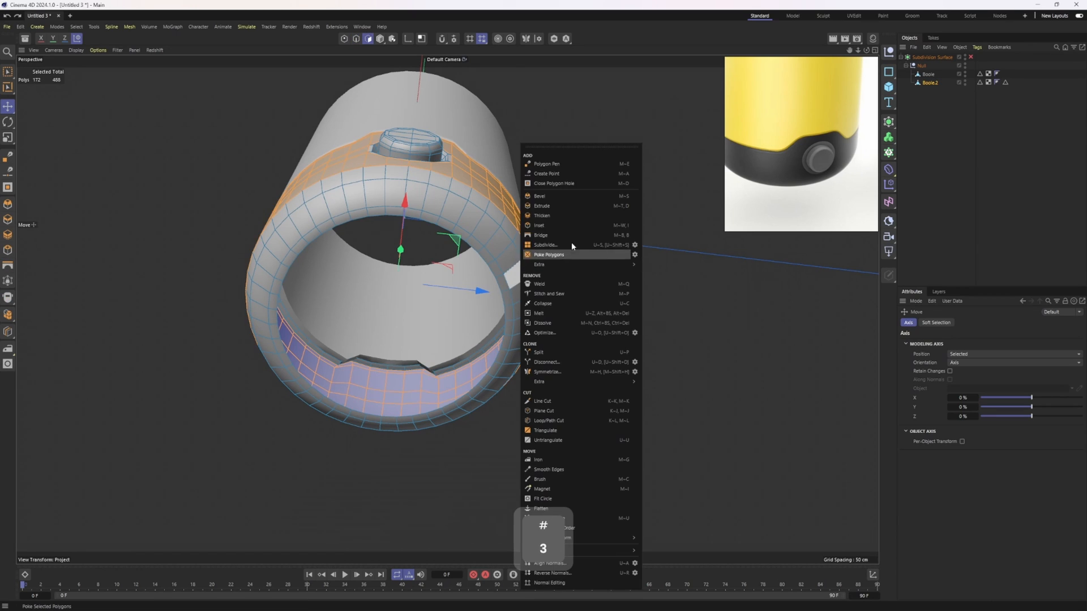
click(575, 183)
alt+drag(527, 306, 545, 252)
click(552, 173)
alt+drag(842, 277, 836, 314)
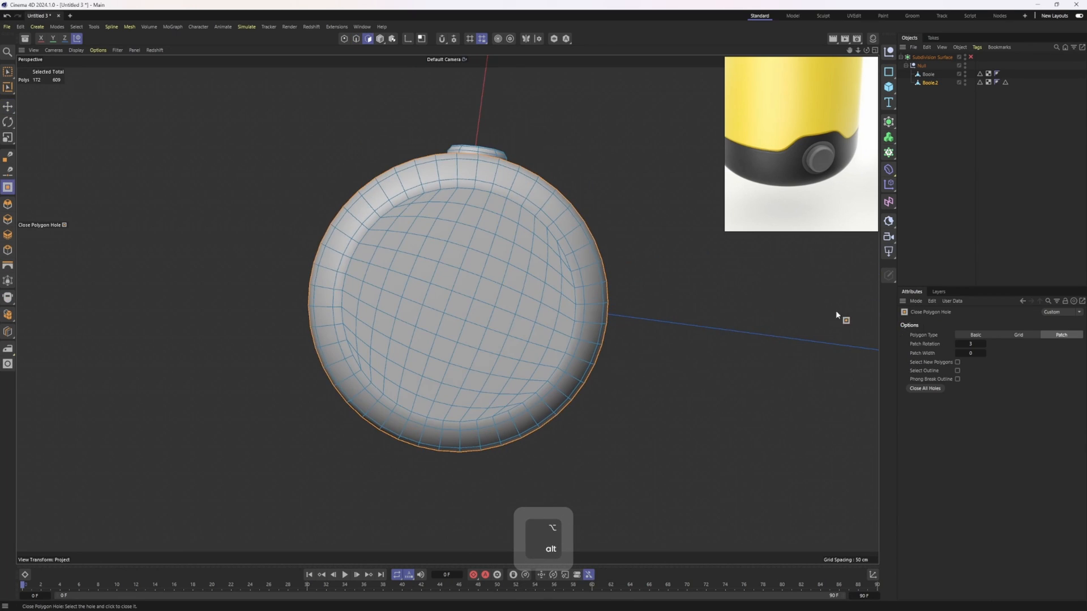
click(958, 344)
click(957, 344)
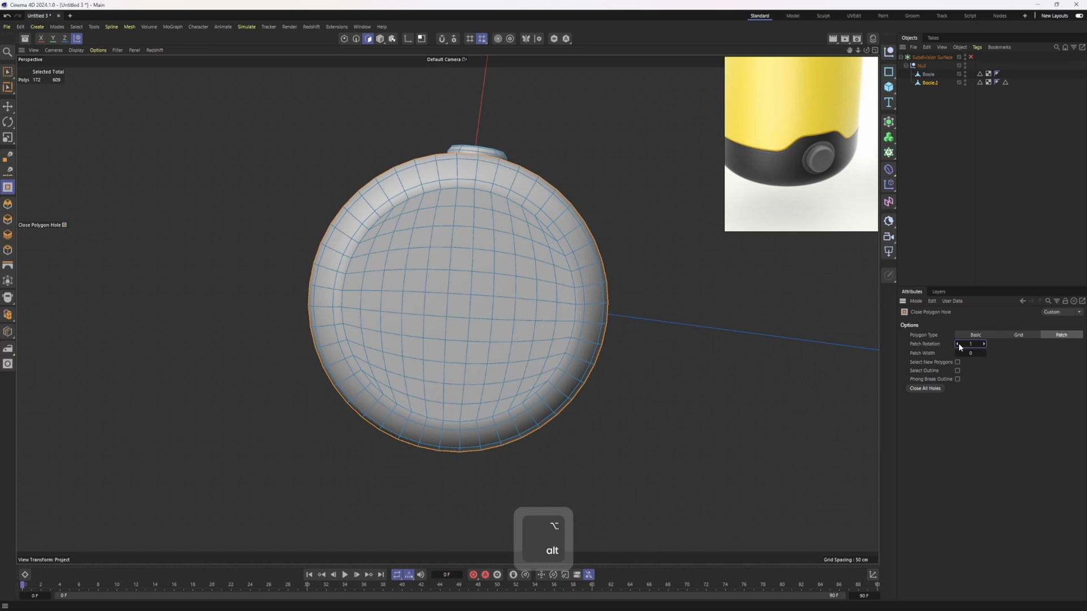
alt+drag(566, 283, 498, 375)
key(q)
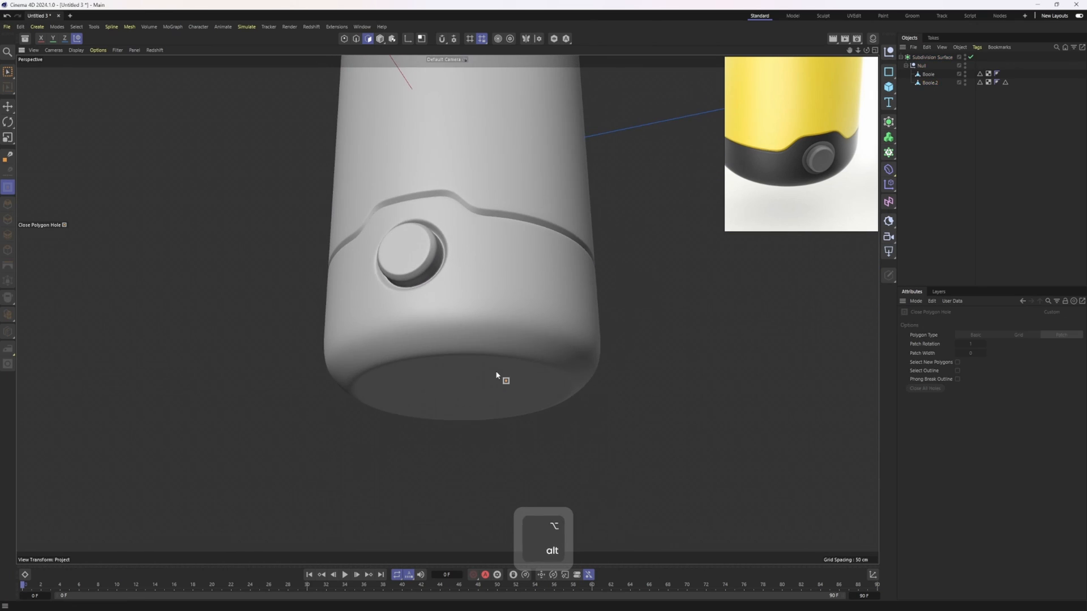
- Select the edge loop on the base's lower rounding and move it slightly down while previewing the subdivided shape
key(q)
key(e)
key(2)
double_click(420, 333)
scroll(453, 385, up, 3)
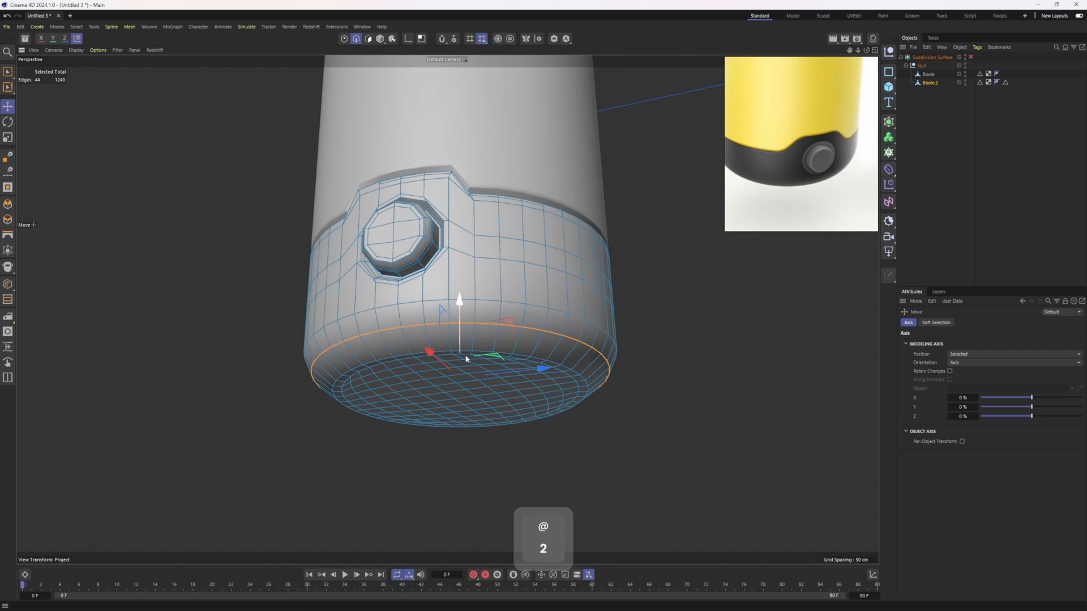
key(t)
key(q)
alt+drag(491, 424, 525, 367)
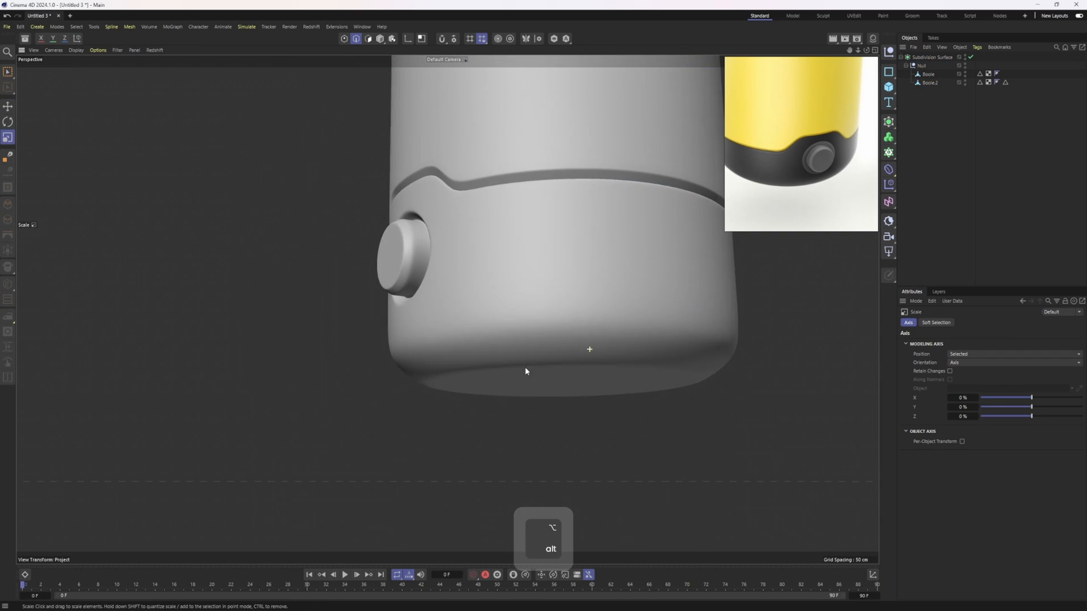
key(e)
drag(556, 291, 556, 295)
click(932, 244)
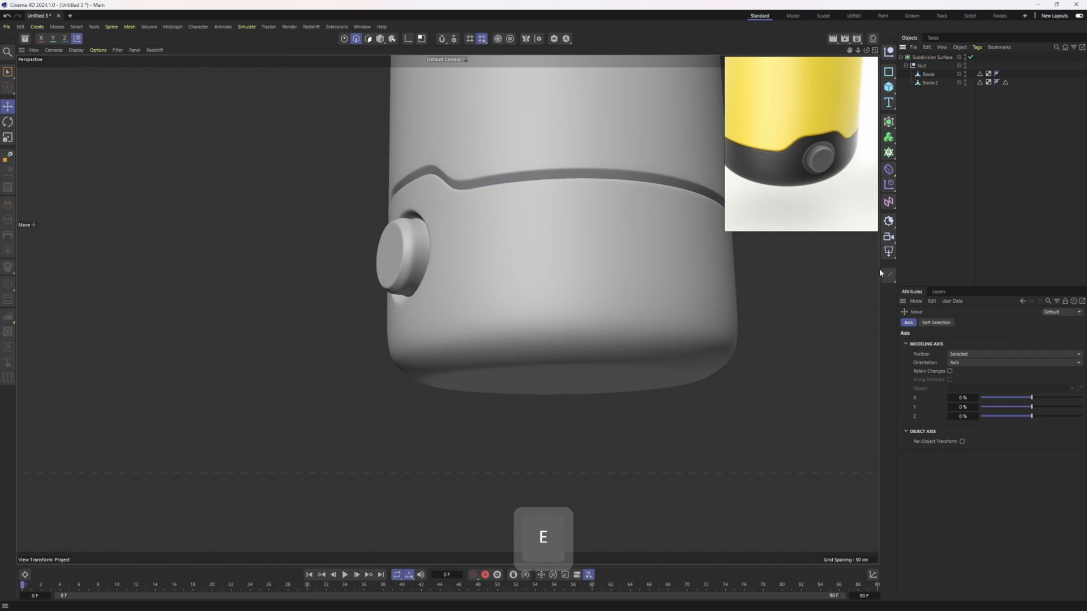
alt+drag(584, 345, 554, 314)
key(ctrl+z)
- Try to move the base's lower rounding edge loop further down, and undo the move
alt+drag(431, 308, 334, 351)
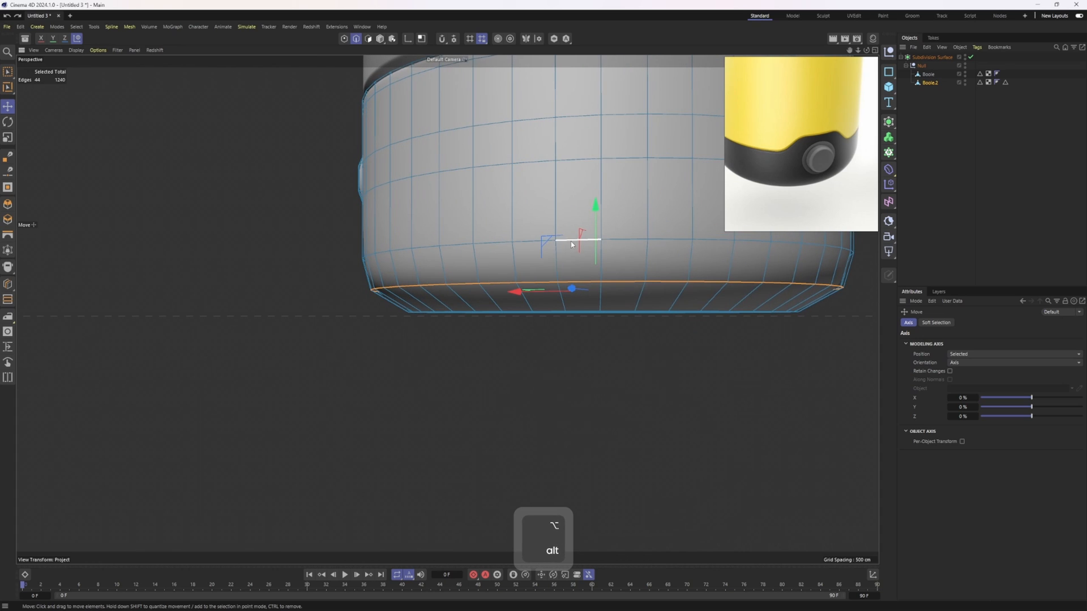
drag(593, 219, 593, 227)
click(583, 325)
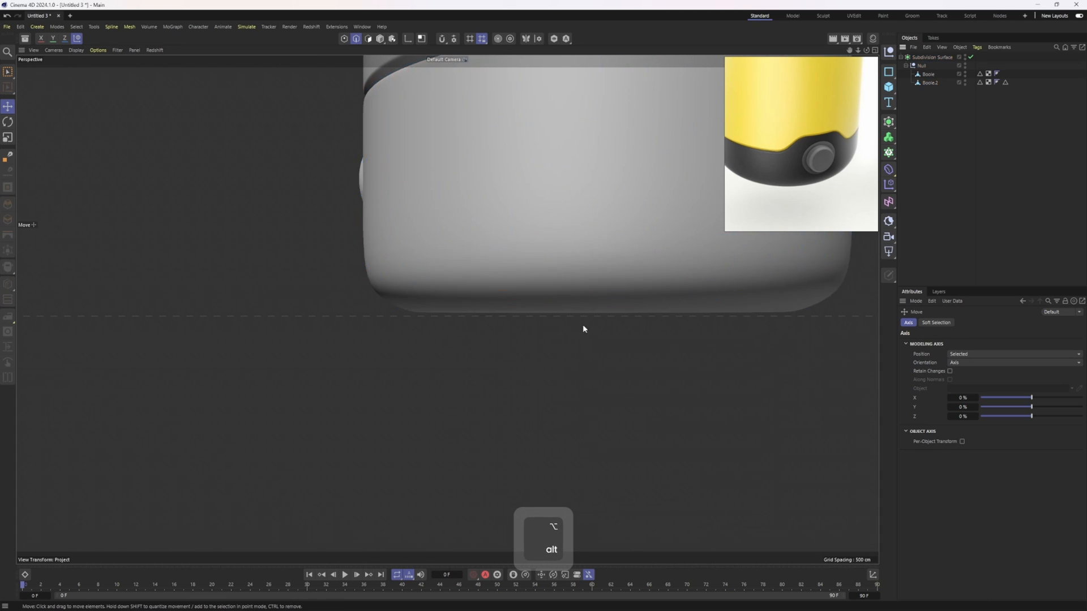
alt+drag(582, 325, 500, 297)
key(ctrl+z)
key(ctrl+z)
- Turn the Subdivision Surface off, select the upper body's top edge loop, and lower it to shorten the cylinder
key(q)
alt+right_drag(499, 298, 425, 326)
alt+drag(425, 325, 432, 308)
alt+middle_drag(432, 308, 391, 354)
alt+drag(390, 354, 334, 334)
alt+middle_drag(405, 306, 388, 374)
alt+drag(388, 373, 481, 376)
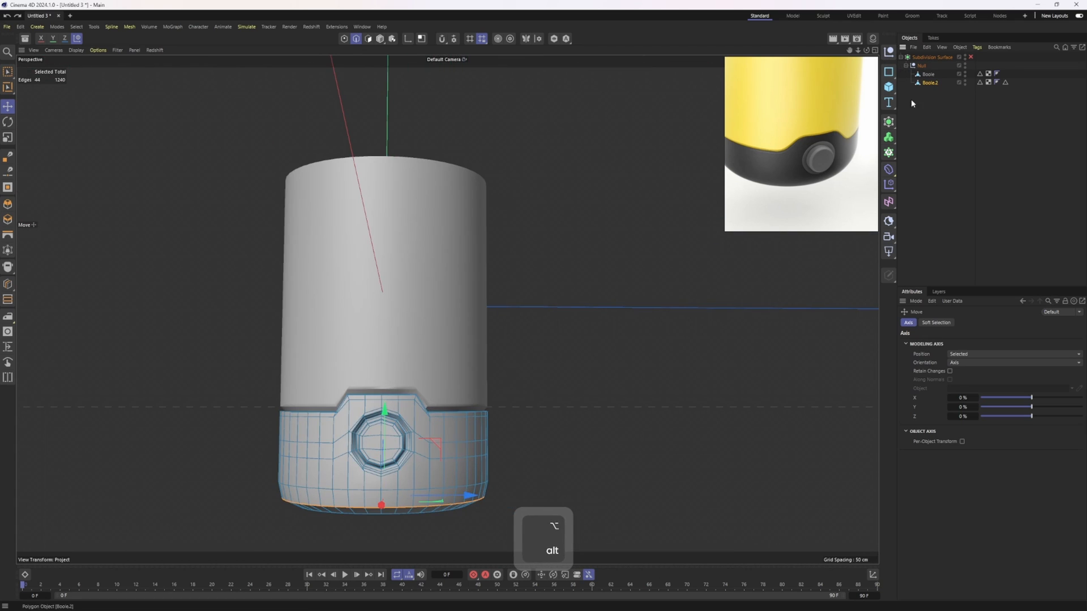
click(927, 74)
middle_drag(794, 122, 799, 173)
scroll(801, 158, down, 2)
alt+drag(435, 218, 447, 284)
double_click(397, 160)
drag(373, 80, 374, 114)
- Extrude the upper body's top edge loop slightly upward and scale it inward to about 95% to bevel the rim
alt+drag(419, 170, 432, 205)
scroll(807, 85, up, 4)
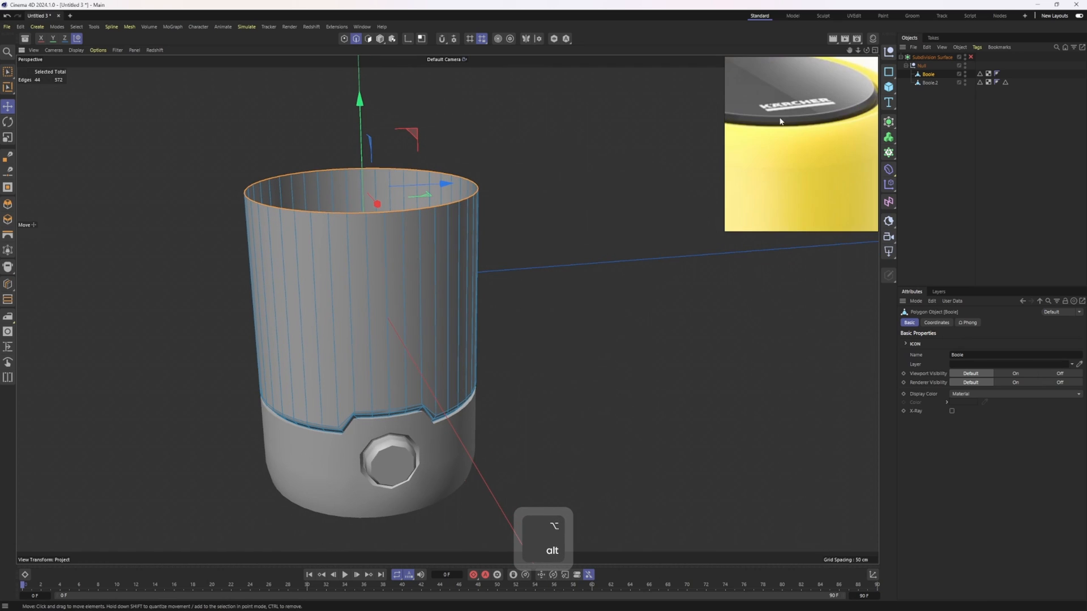
middle_drag(788, 123, 879, 128)
scroll(818, 126, down, 2)
scroll(474, 199, down, 1)
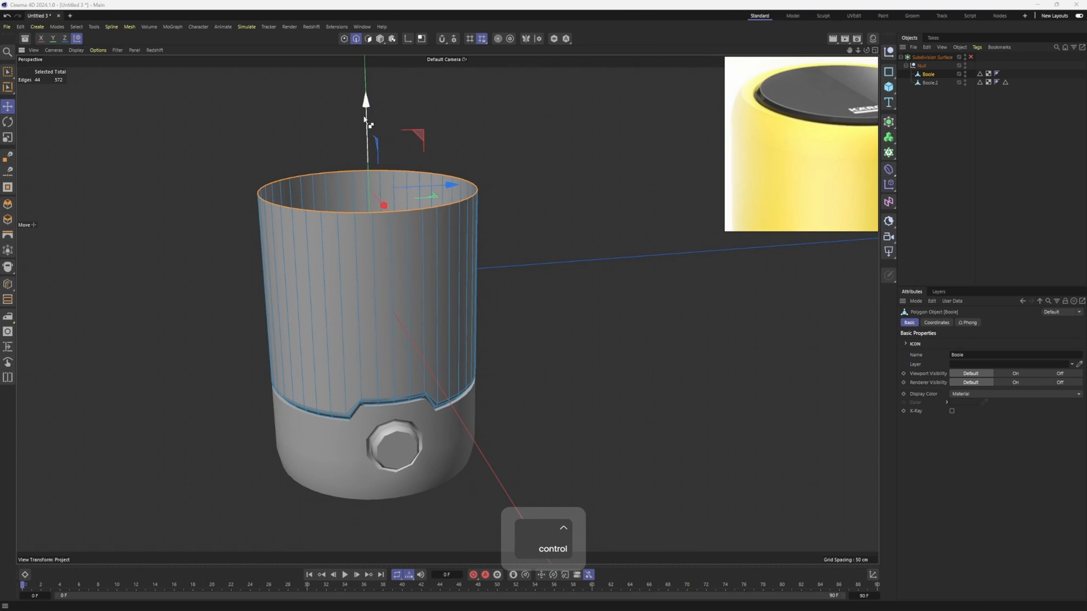
ctrl+drag(368, 117, 369, 102)
key(t)
drag(636, 277, 613, 280)
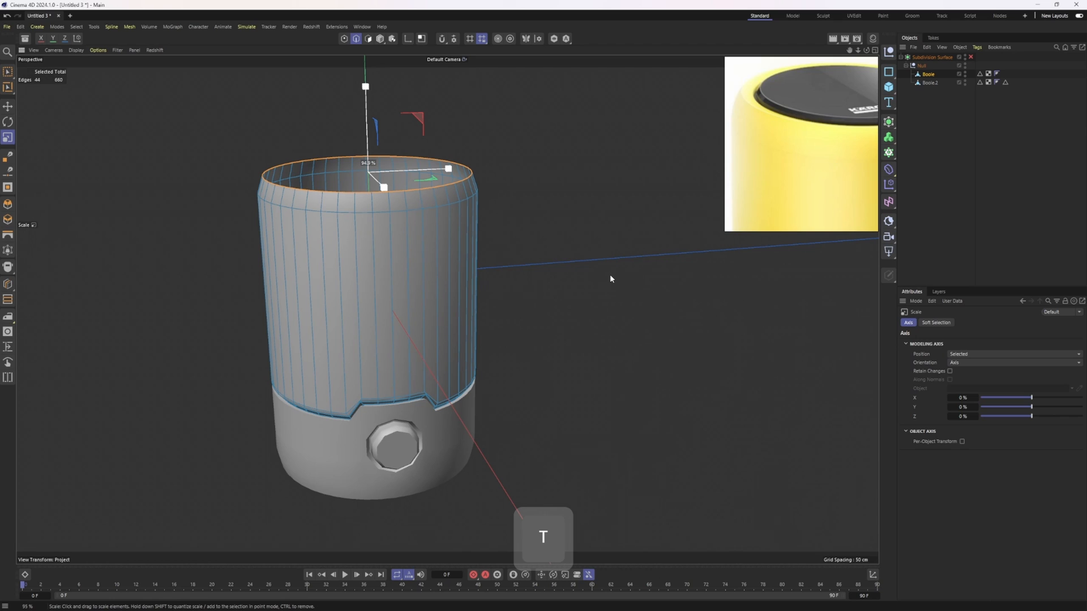
- Extrude the top edge loop inward by scaling to about 85%, and extrude the new ring down inside the body
ctrl+drag(689, 285, 636, 287)
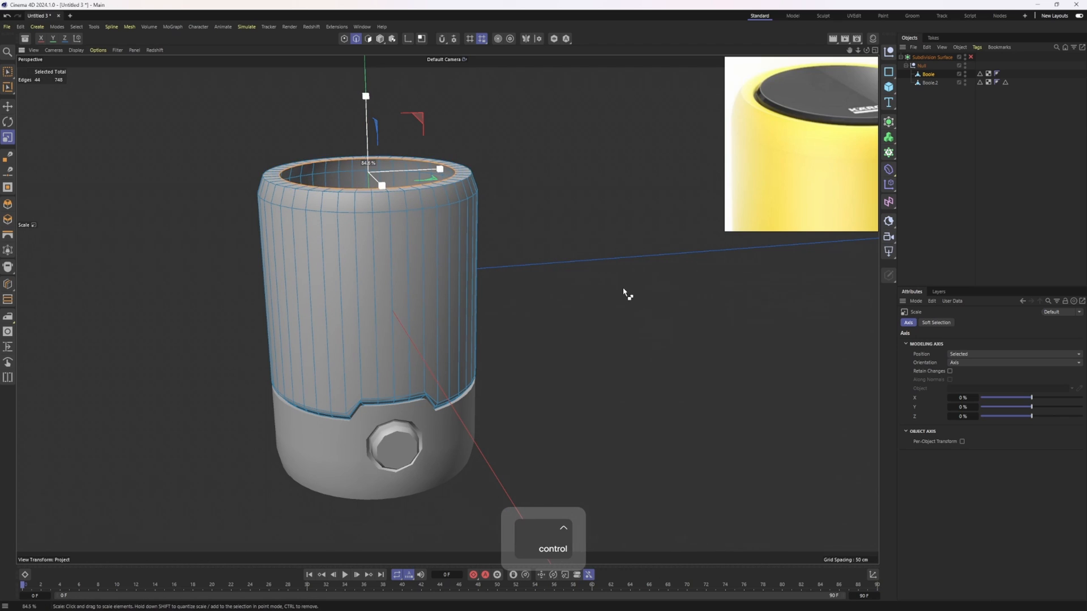
key(e)
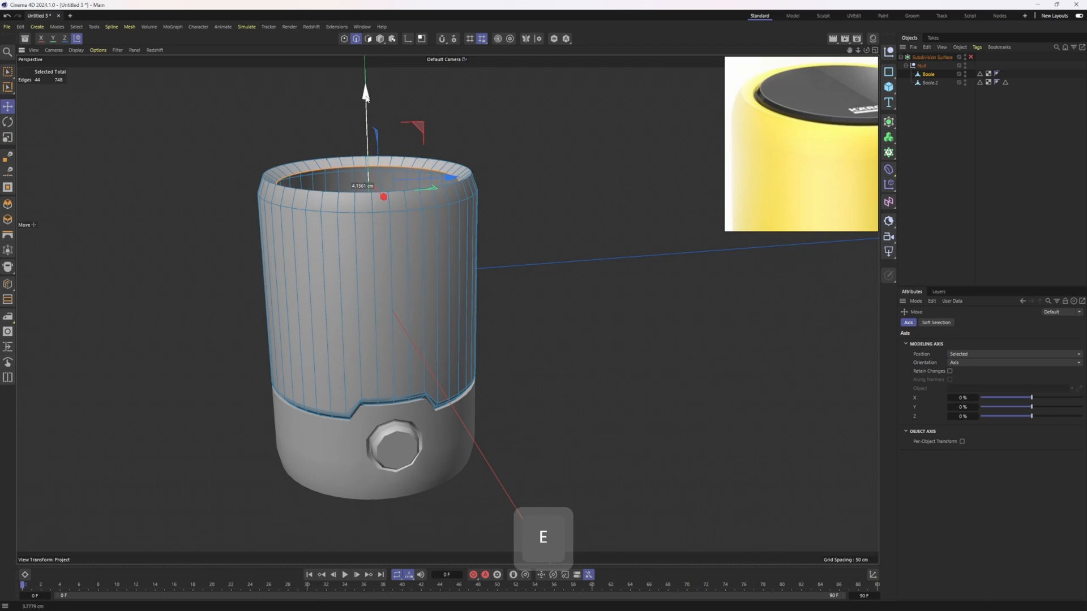
ctrl+drag(367, 98, 389, 186)
scroll(391, 184, up, 3)
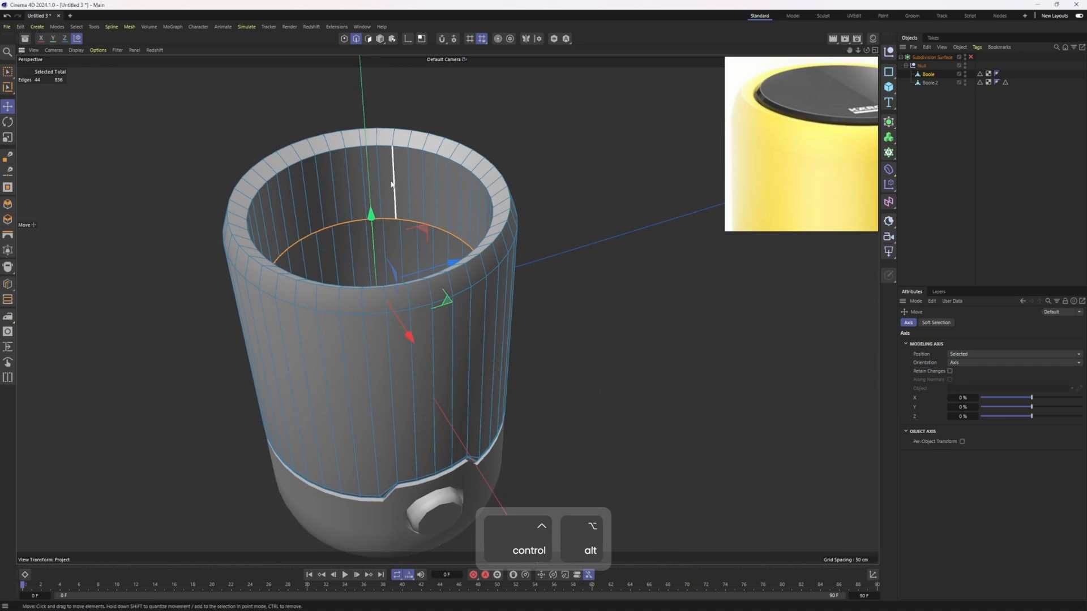
scroll(391, 184, up, 2)
- Loop-select the polygons of the upper body's inner wall and split them into a separate object
key(3)
key(i)
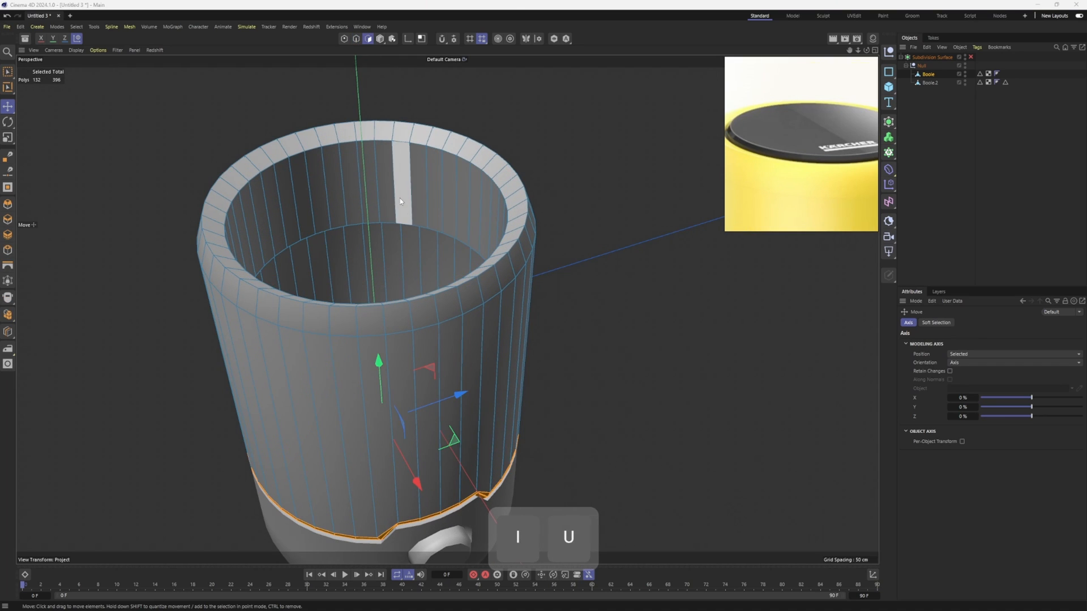
key(l)
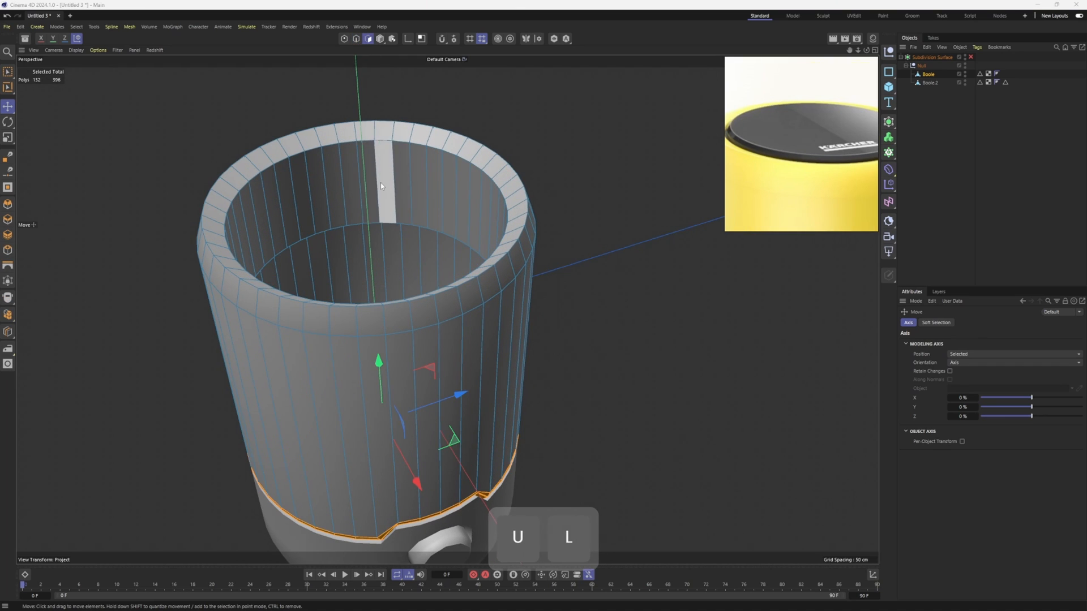
scroll(383, 192, down, 1)
click(384, 192)
scroll(383, 191, up, 1)
key(u)
key(l)
click(479, 228)
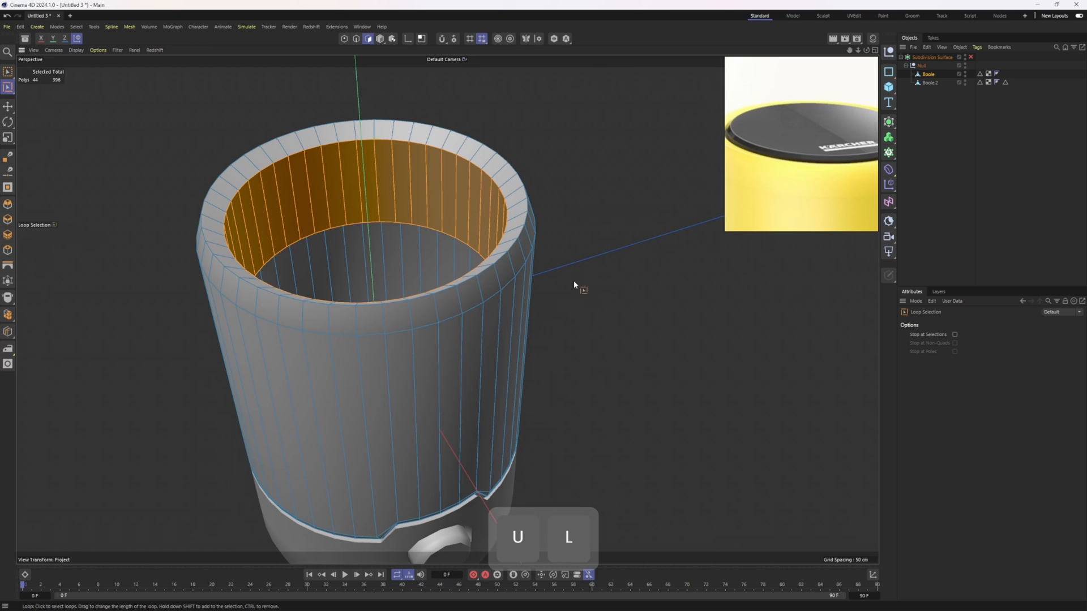
key(u)
key(p)
- Select the top edge loop of the separated inner wall and extrude it inward by scaling to about 96%
key(e)
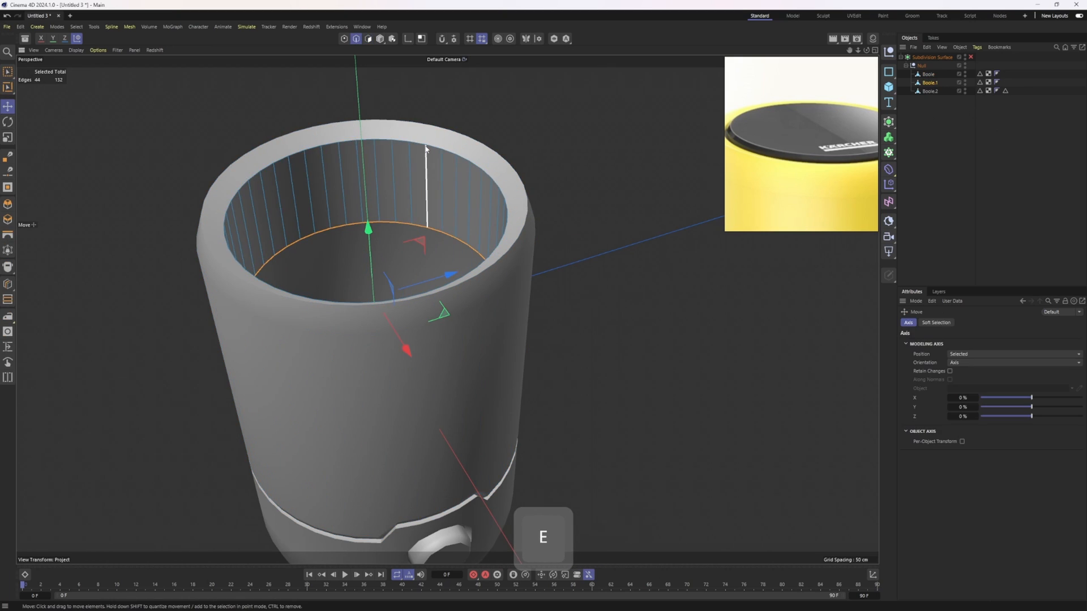
double_click(420, 145)
alt+middle_drag(420, 145, 423, 192)
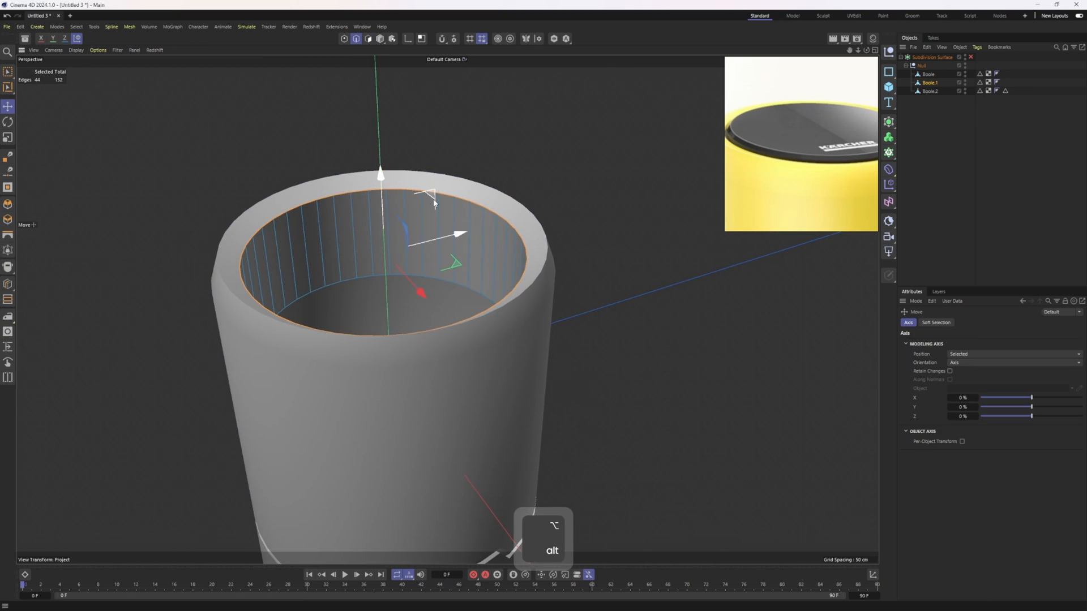
key(t)
ctrl+drag(653, 298, 655, 309)
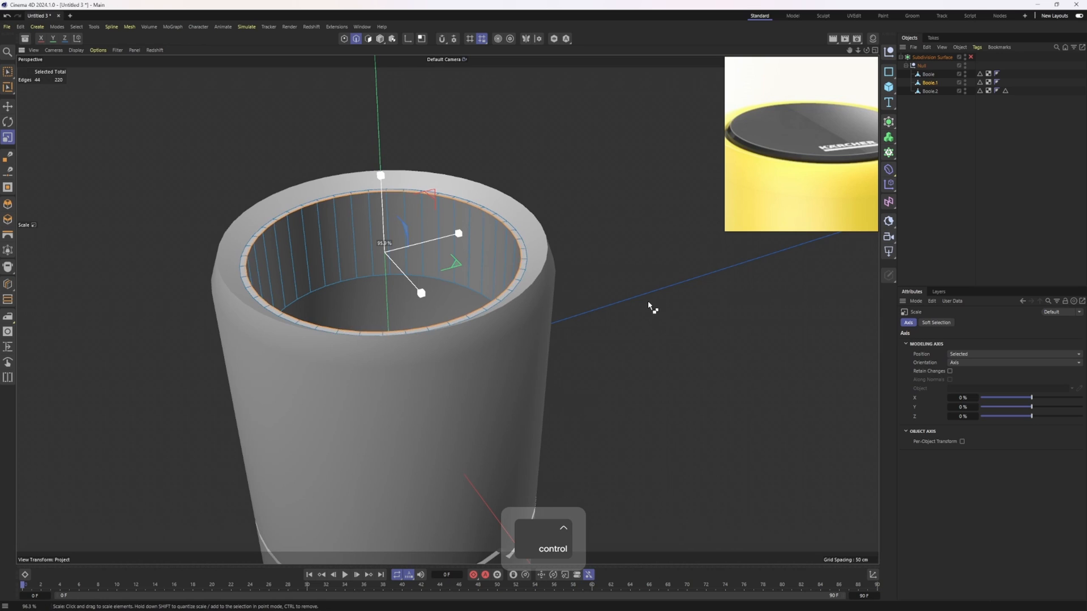
- Close the ring's open centre with Close Polygon Hole as a Patch, using Patch Rotation 1 and Patch Width 1
right_click(528, 165)
click(566, 174)
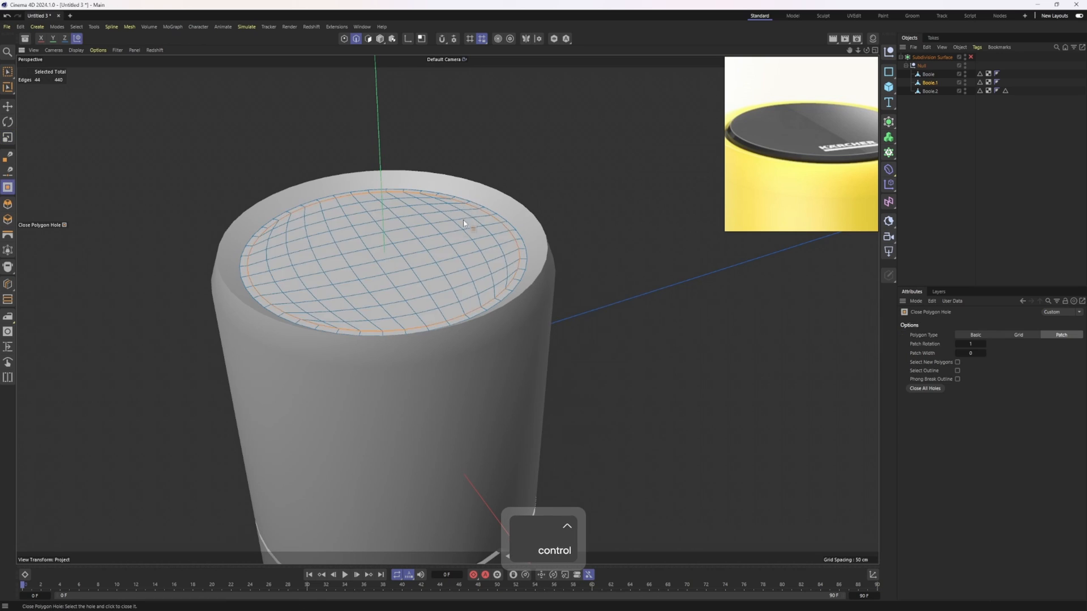
scroll(464, 224, down, 3)
alt+drag(464, 223, 479, 320)
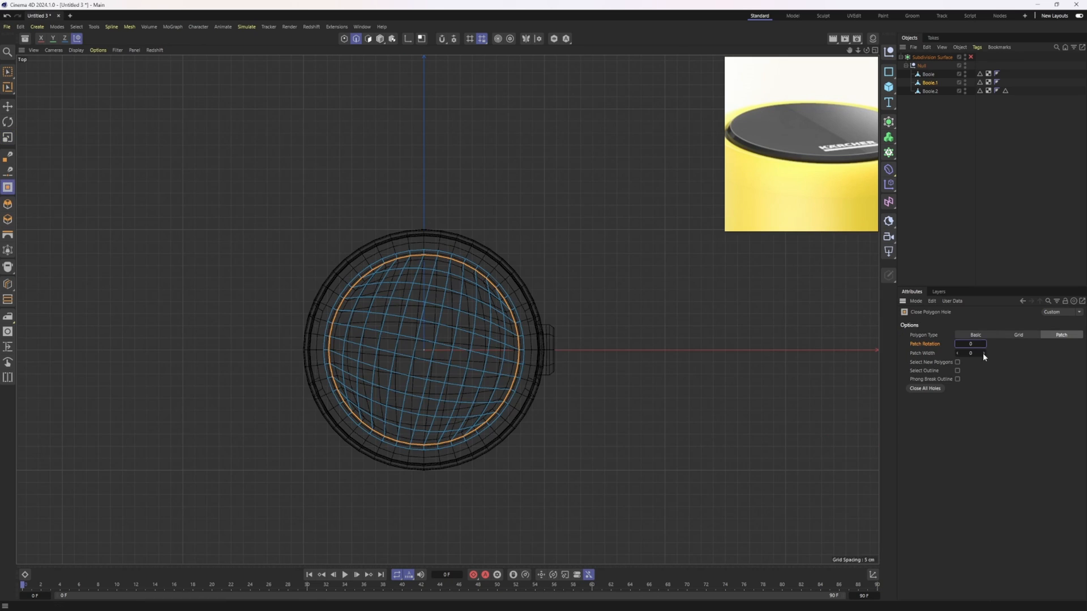
click(983, 353)
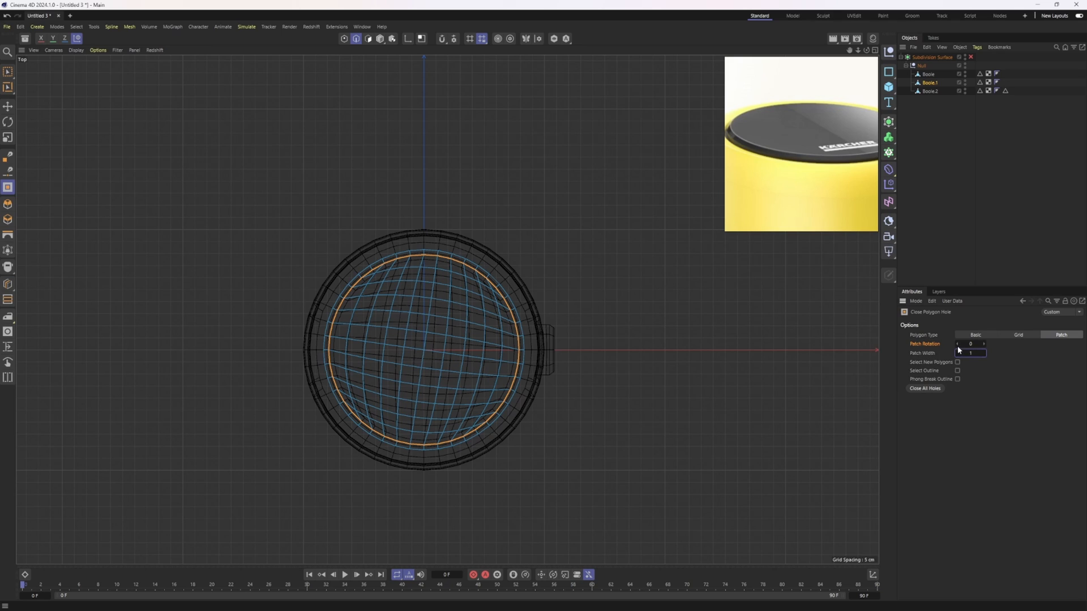
click(958, 344)
click(986, 343)
click(987, 343)
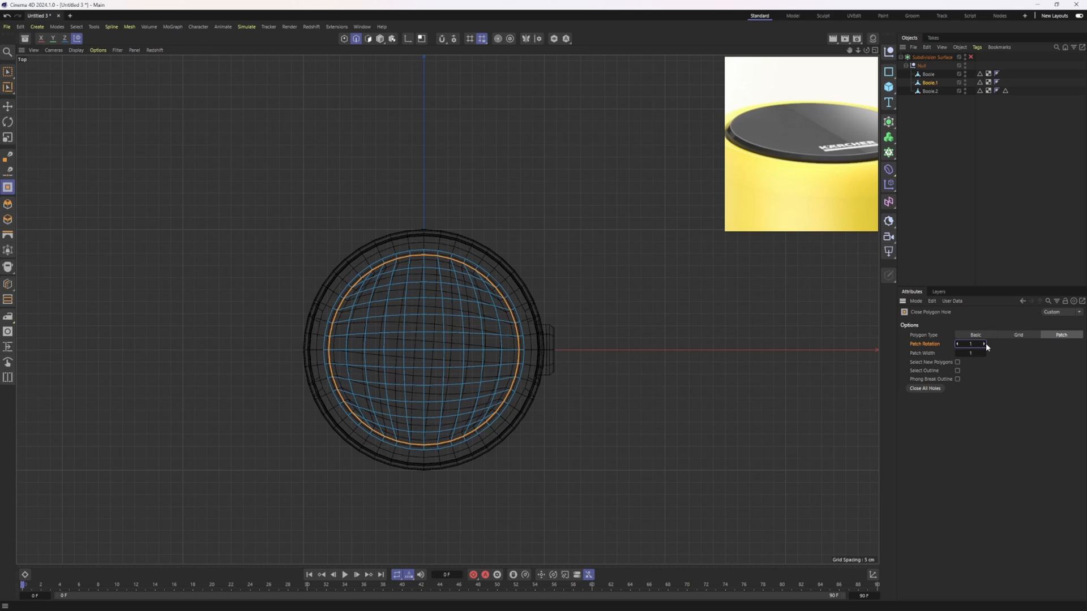
- Loop-select the cap grid's central edges in the top view to check the patch's alignment with both axes
key(e)
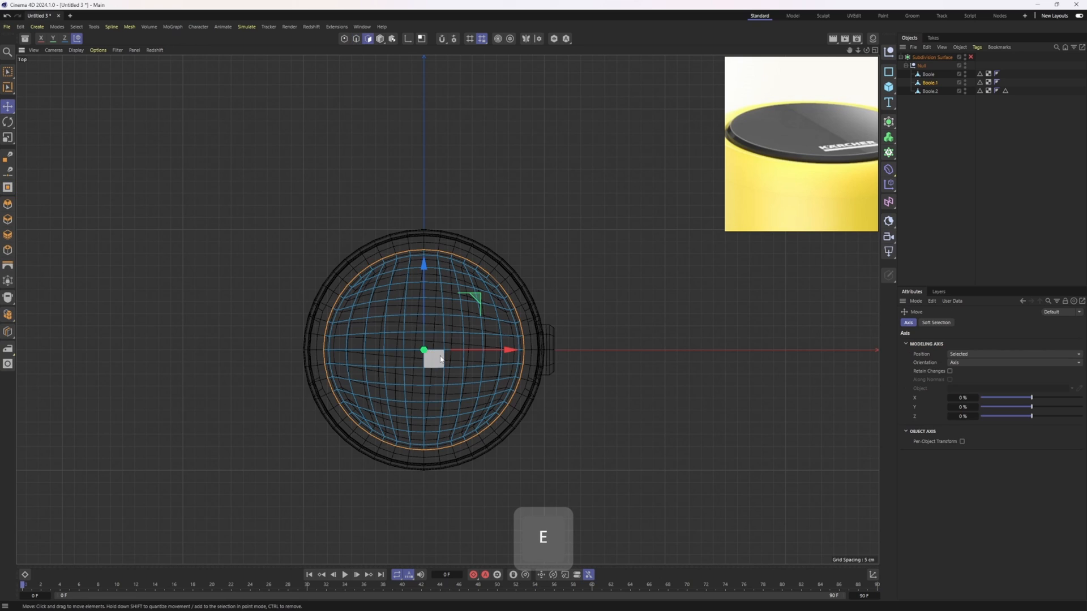
key(2)
double_click(441, 351)
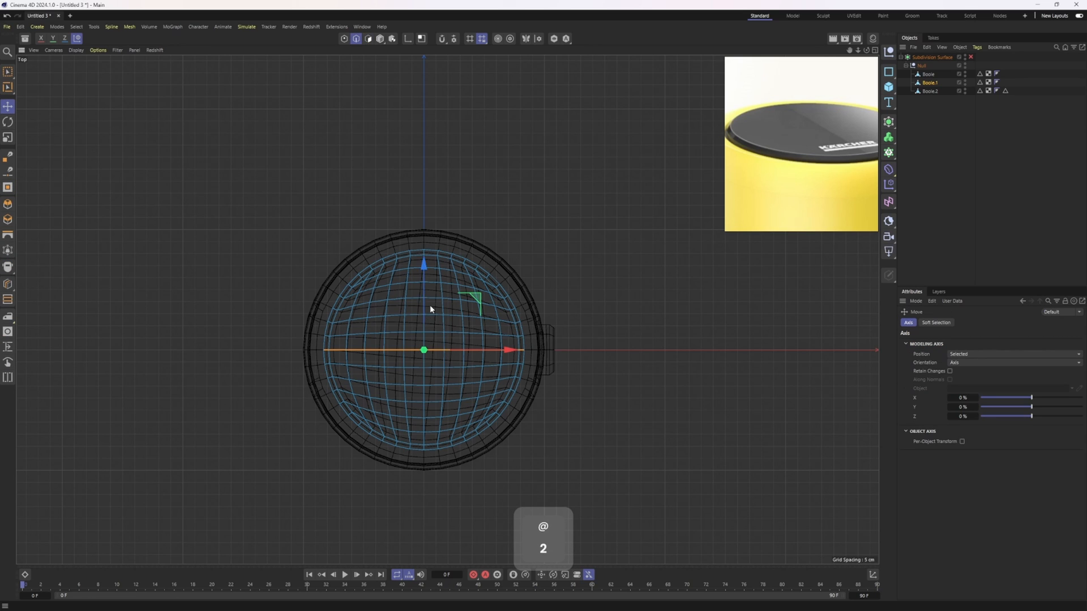
scroll(429, 307, up, 5)
double_click(421, 292)
scroll(420, 292, down, 6)
middle_click(435, 330)
middle_click(319, 201)
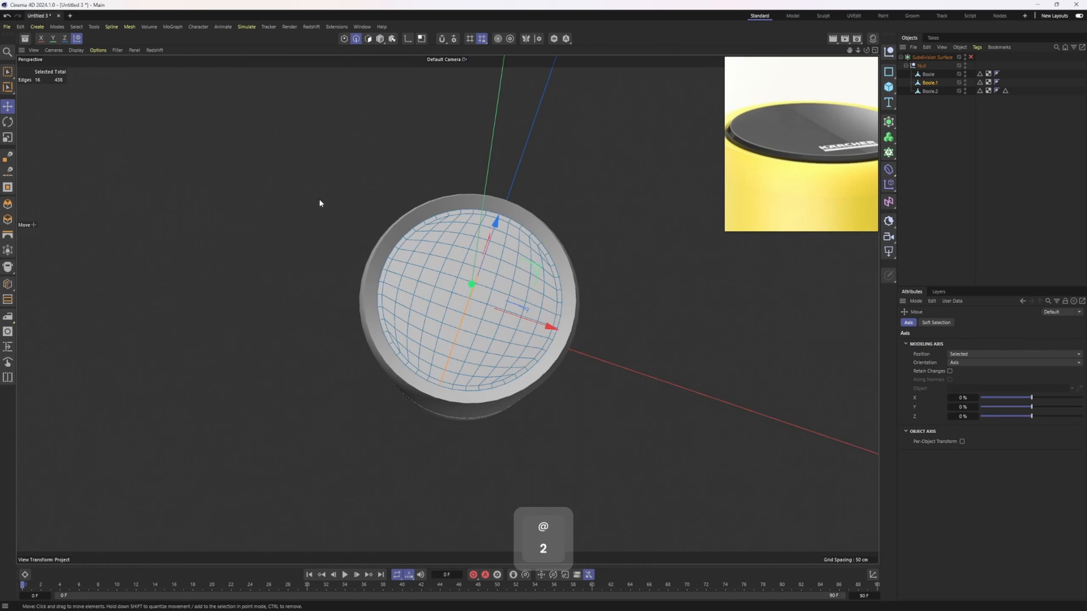
- Isolate the cap object in the viewport and delete the side wall polygons hanging beneath it
key(3)
key(w)
alt+drag(319, 203, 542, 51)
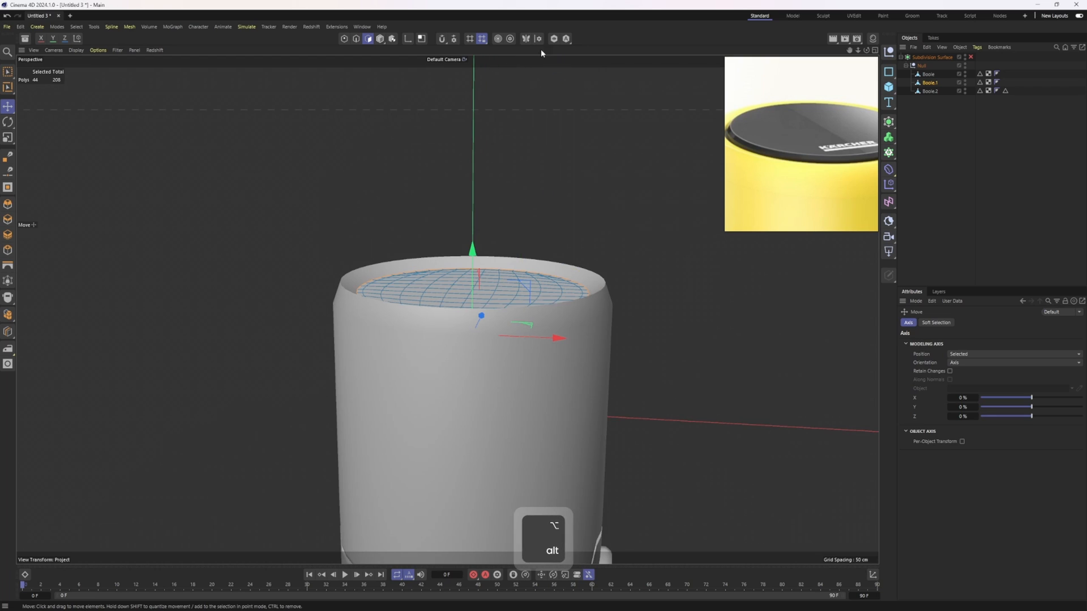
click(553, 40)
alt+middle_drag(545, 306, 547, 240)
alt+drag(547, 240, 475, 276)
key(Delete)
scroll(522, 263, up, 2)
key(ctrl+z)
scroll(476, 277, down, 3)
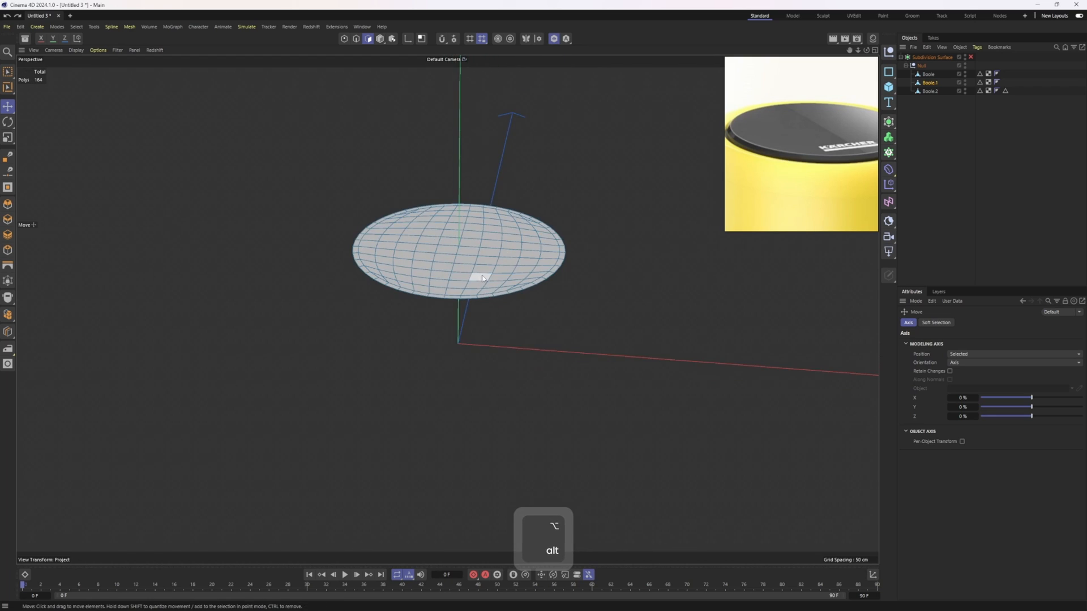
key(e)
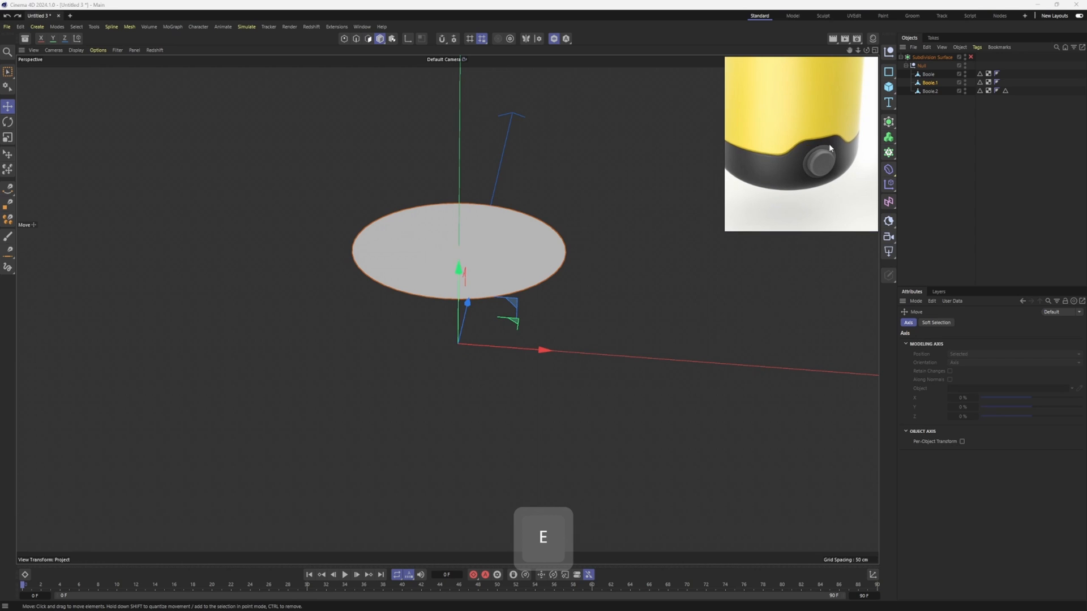
click(523, 220)
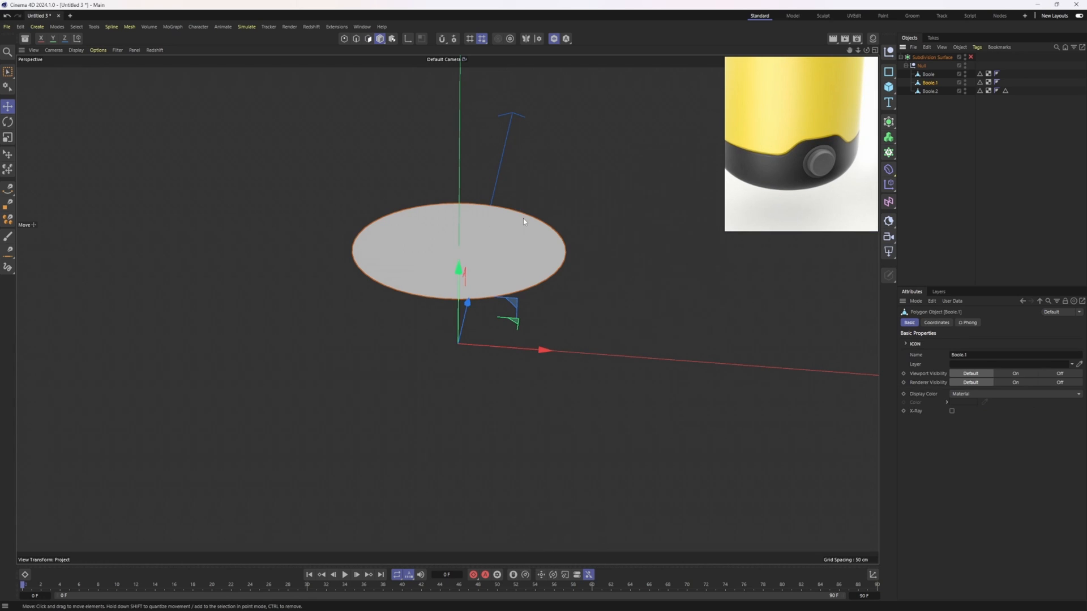
key(Return)
key(w)
key(e)
- Select the single point at the centre of the cap's grid
scroll(486, 241, up, 4)
key(3)
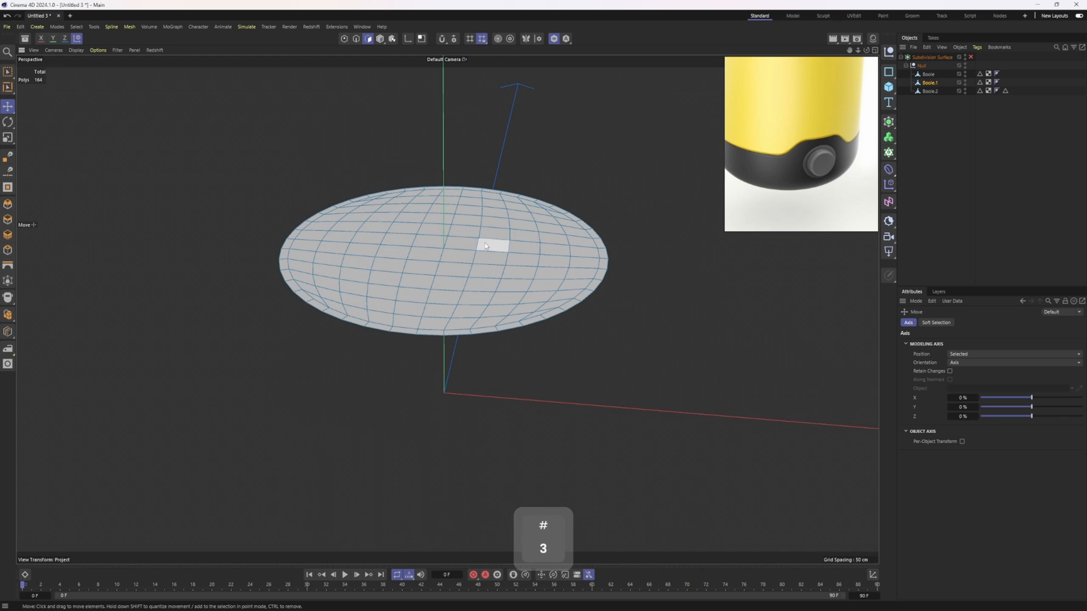
key(1)
key(e)
click(445, 248)
alt+drag(446, 248, 492, 249)
scroll(477, 222, up, 3)
key(3)
key(e)
key(1)
scroll(491, 250, up, 2)
key(3)
key(1)
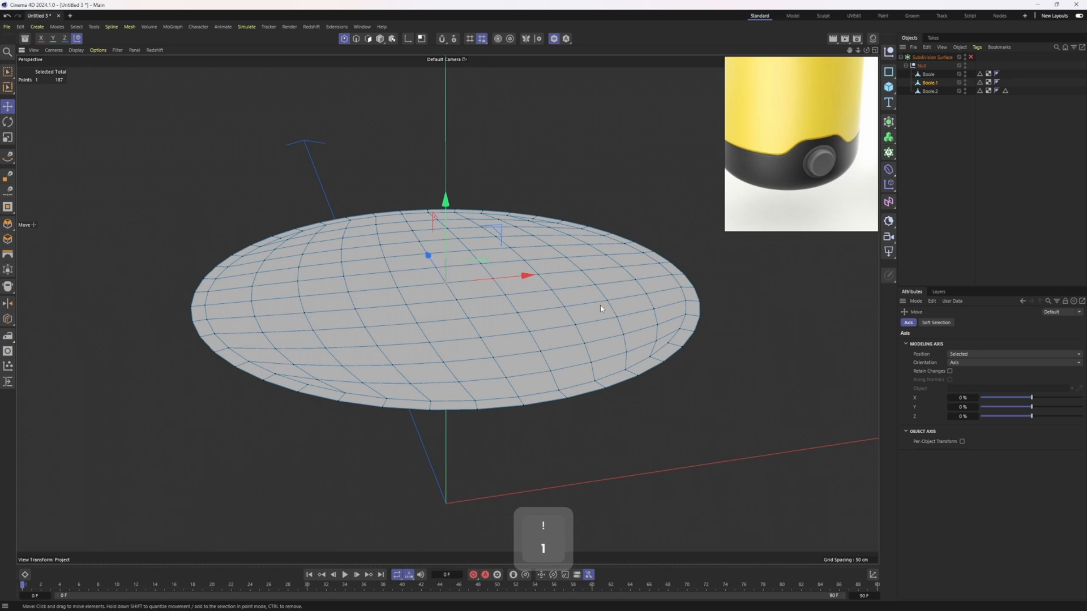
right_click(595, 209)
key(Escape)
- Enable Soft Selection with a Dome falloff and a radius of 55 cm
click(936, 322)
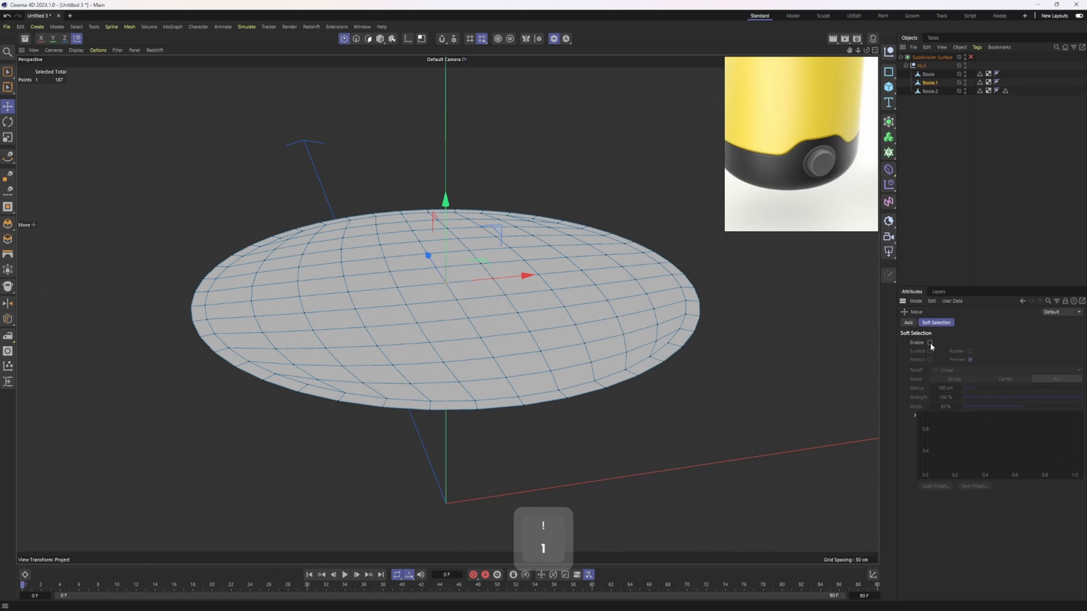
click(930, 343)
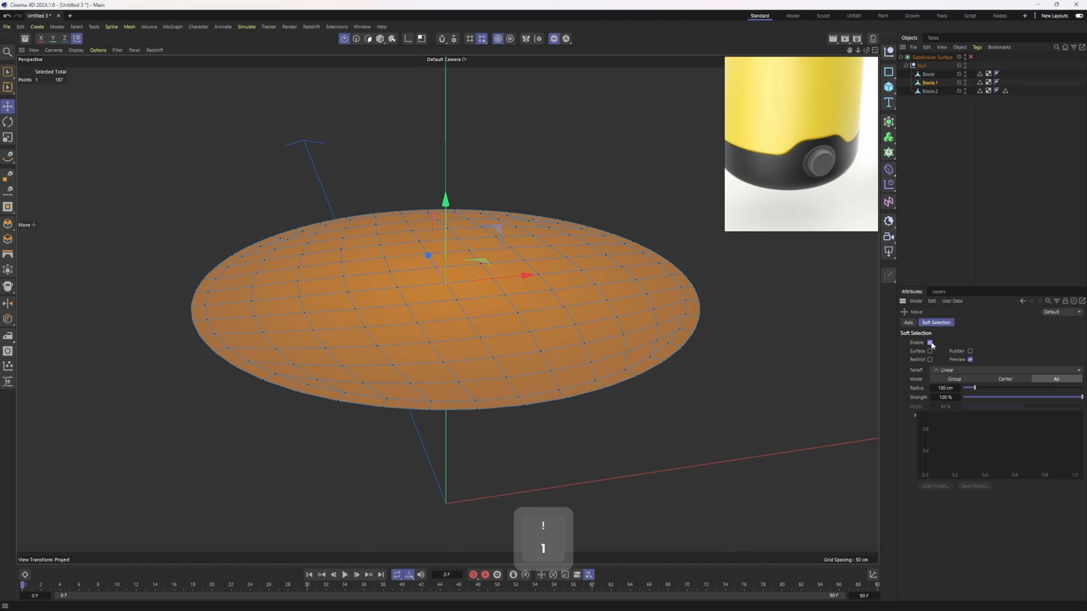
click(944, 372)
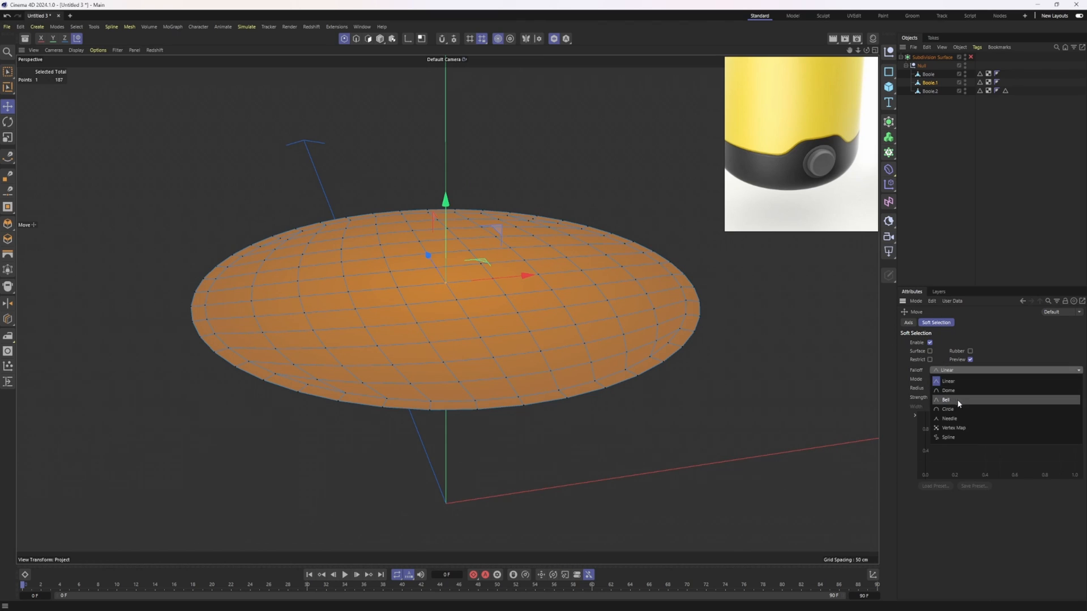
click(959, 391)
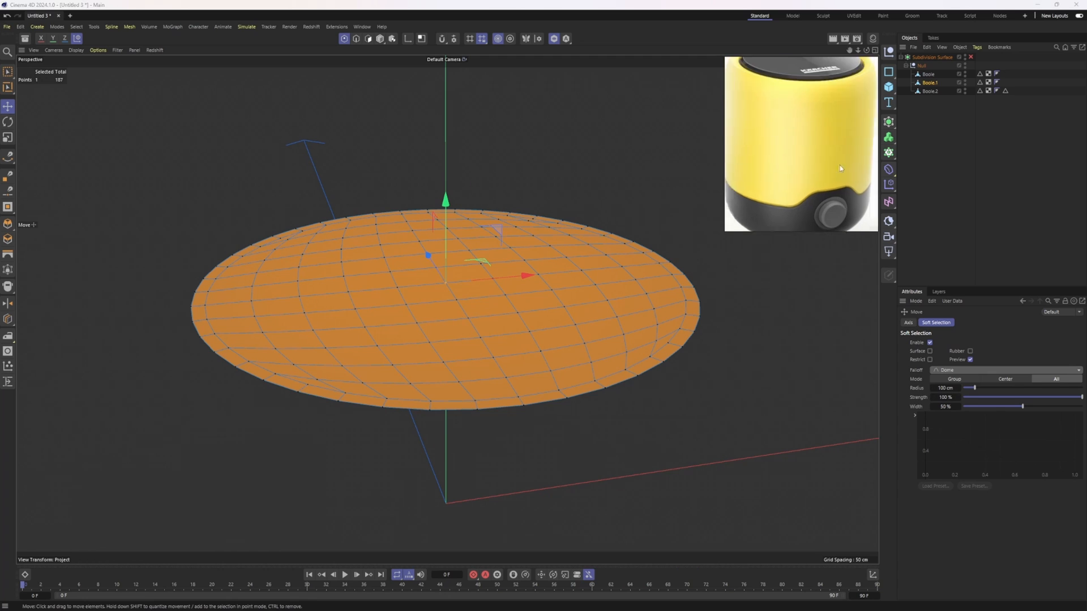
alt+drag(441, 277, 556, 306)
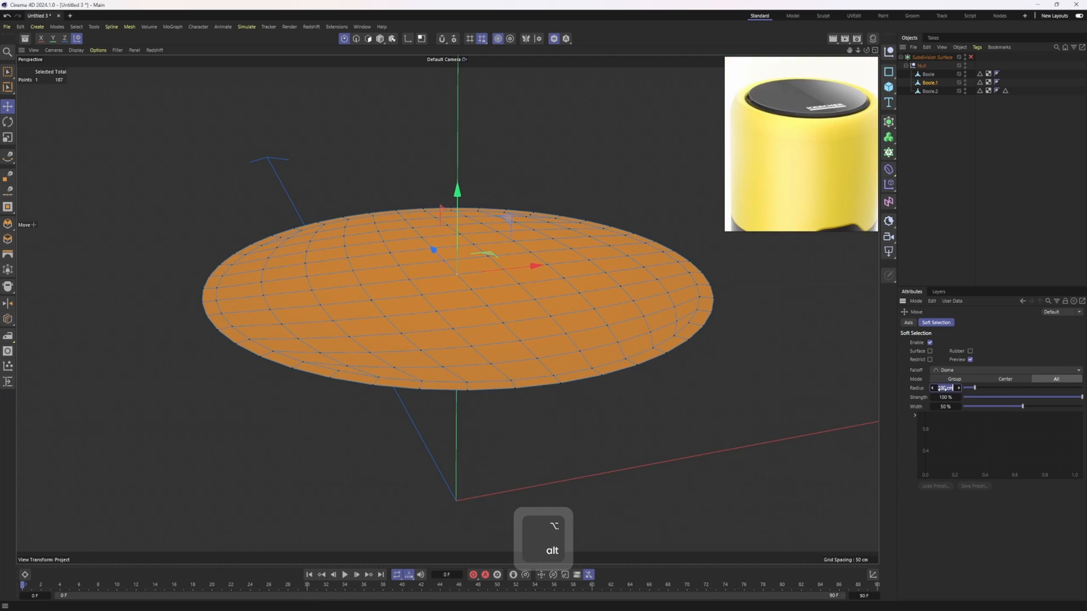
text(50)
key(Return)
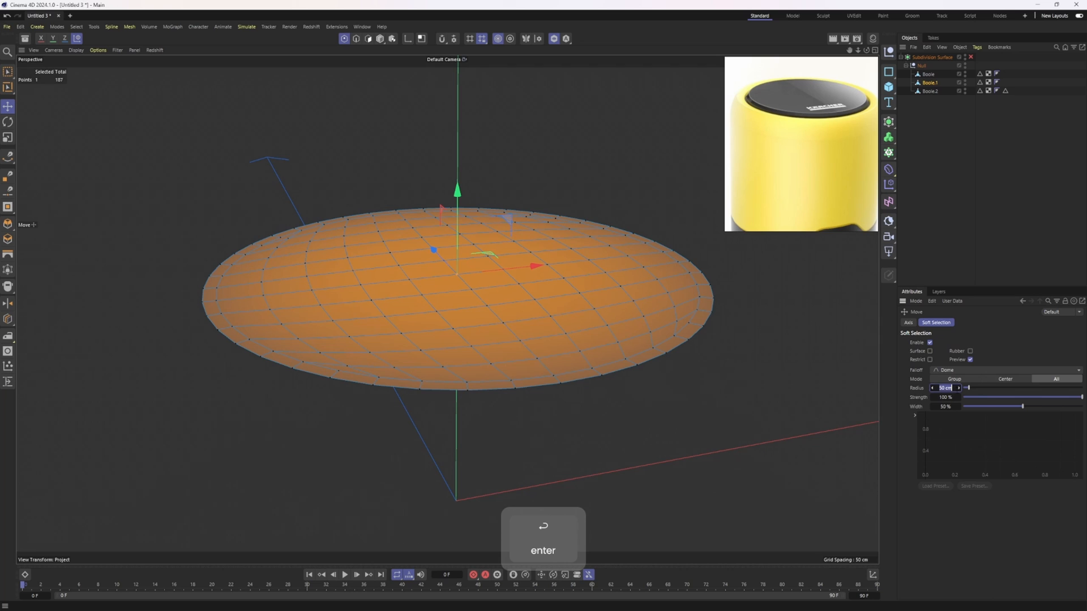
text(55)
key(Return)
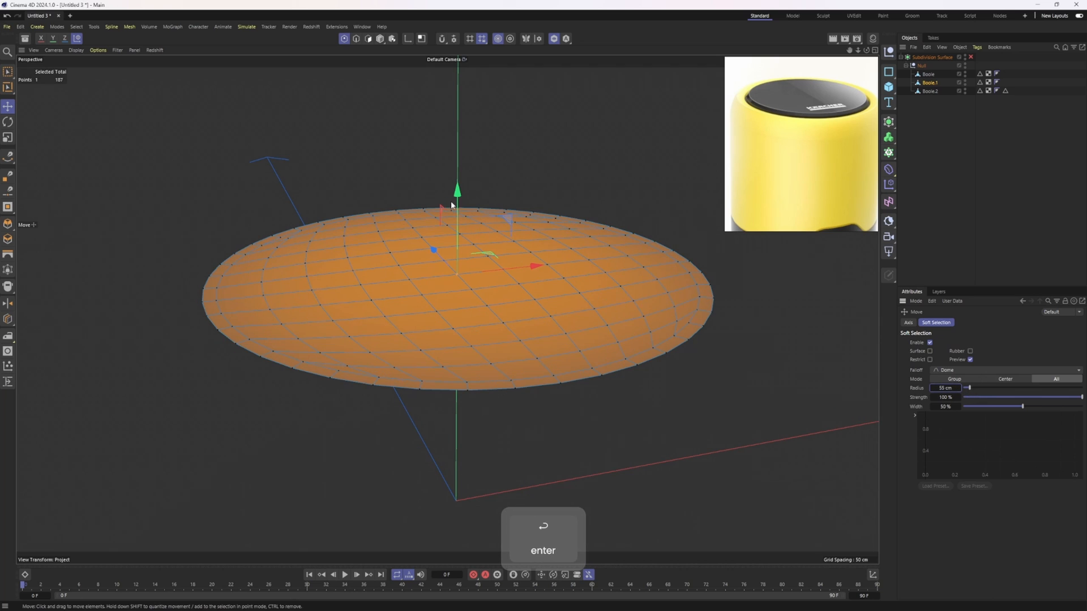
- Raise the cap's centre point about 6 cm vertically in the right view to give the surface a gentle dome
drag(460, 206, 460, 173)
middle_click(405, 305)
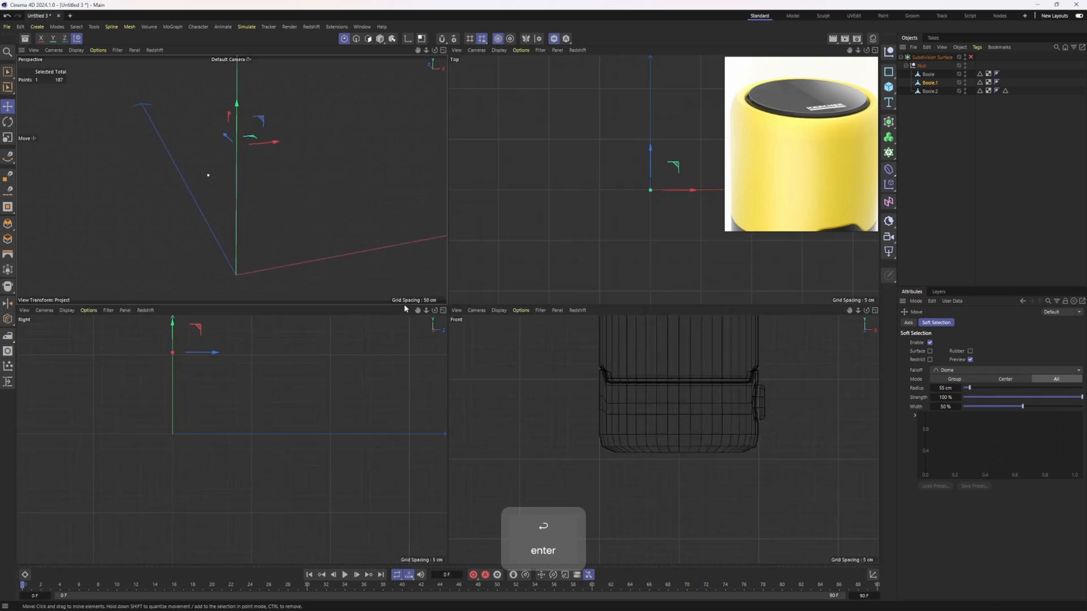
middle_click(390, 346)
scroll(361, 199, up, 3)
alt+middle_drag(314, 113, 358, 258)
scroll(358, 261, up, 3)
key(ctrl+z)
drag(367, 211, 364, 180)
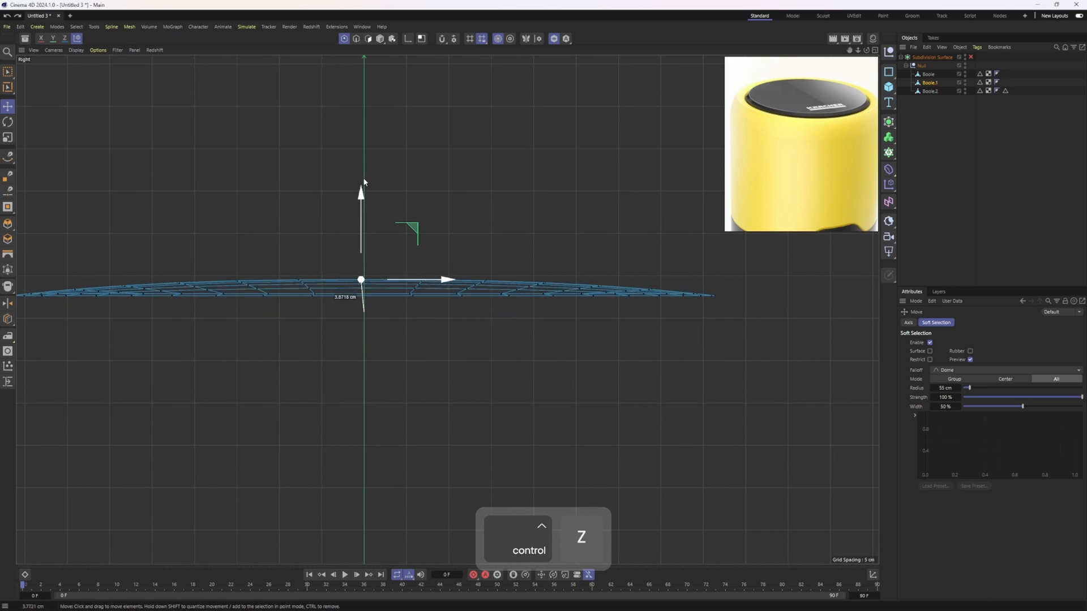
key(ctrl+z)
drag(366, 216, 369, 179)
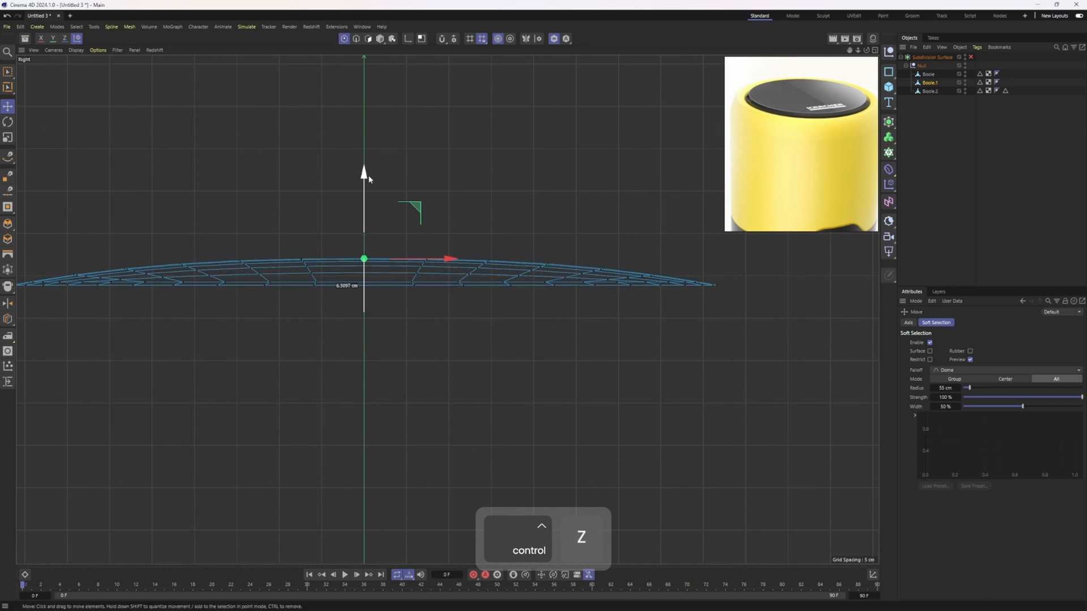
- Turn Soft Selection off, select the cap's outer edge loop, and extrude it slightly downward to form a thin rim
middle_click(369, 178)
middle_click(391, 258)
alt+drag(392, 259, 634, 142)
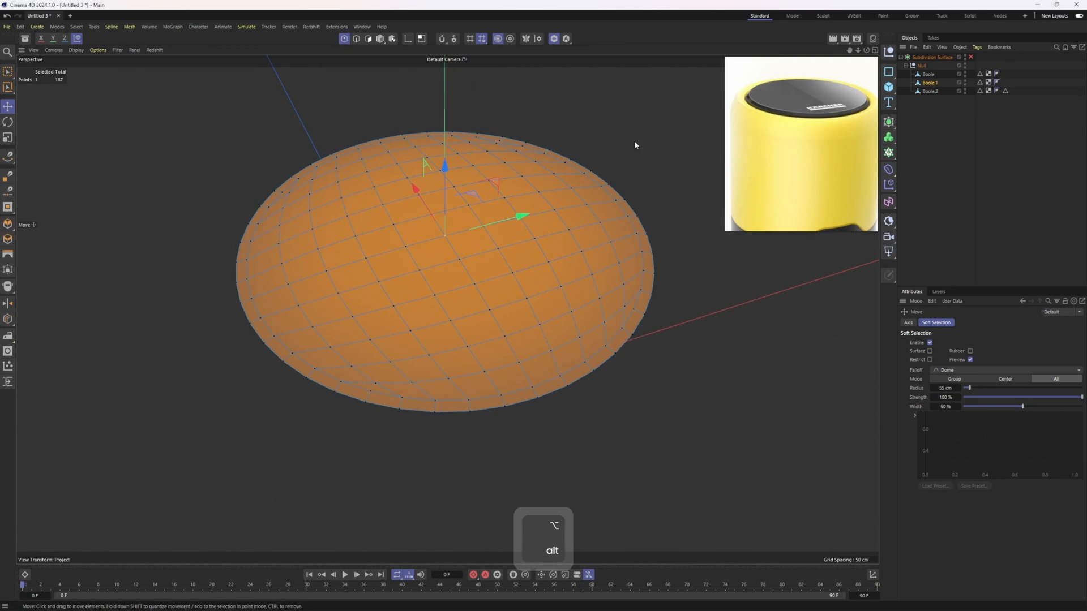
click(929, 343)
key(e)
double_click(576, 384)
alt+middle_drag(547, 385, 521, 309)
alt+drag(521, 309, 516, 211)
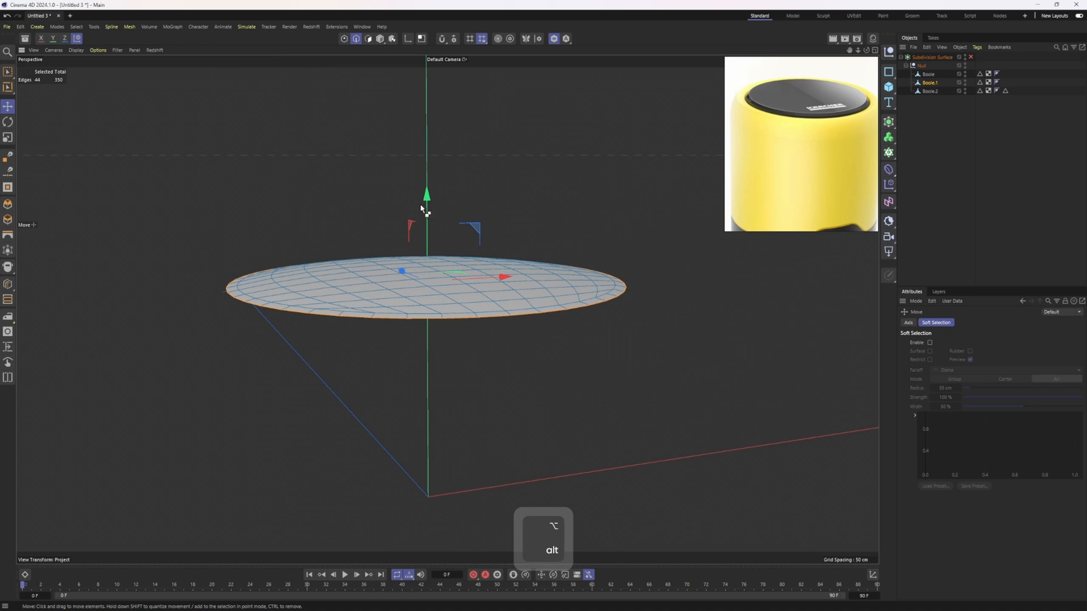
ctrl+drag(421, 208, 426, 199)
- Extrude the rim's lower edge loop inward by scaling, and extrude the new ring downward into a short wall
key(t)
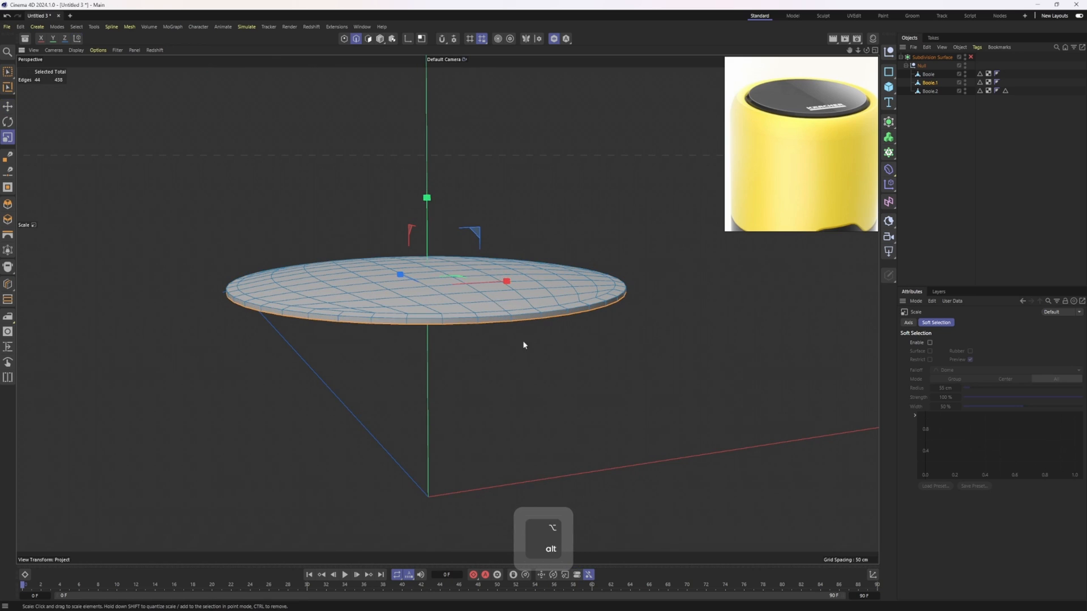
alt+drag(524, 345, 651, 415)
key(e)
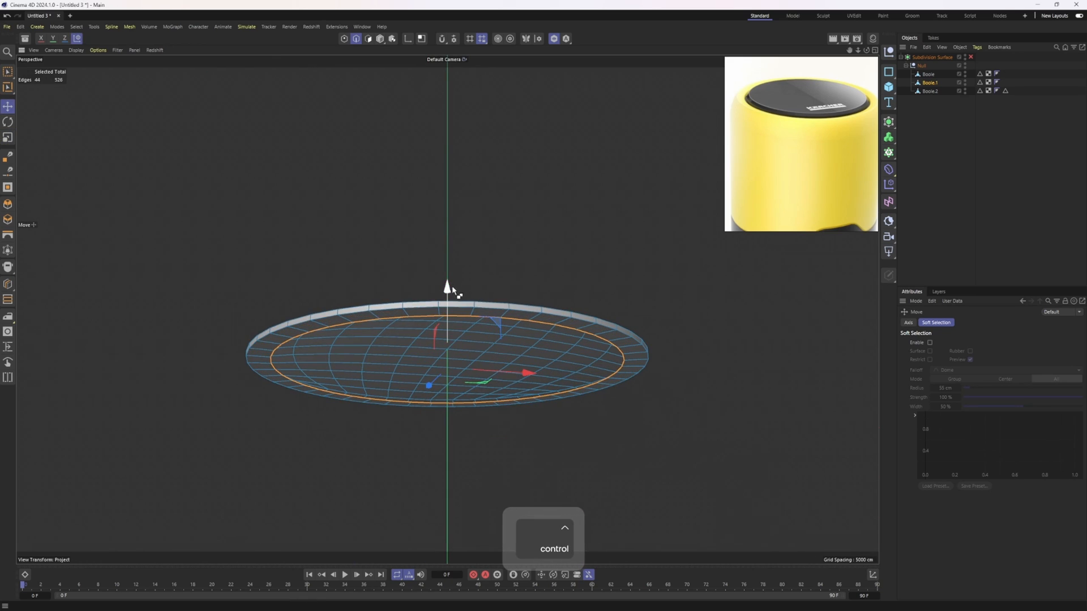
ctrl+drag(450, 294, 454, 318)
alt+right_drag(453, 318, 491, 301)
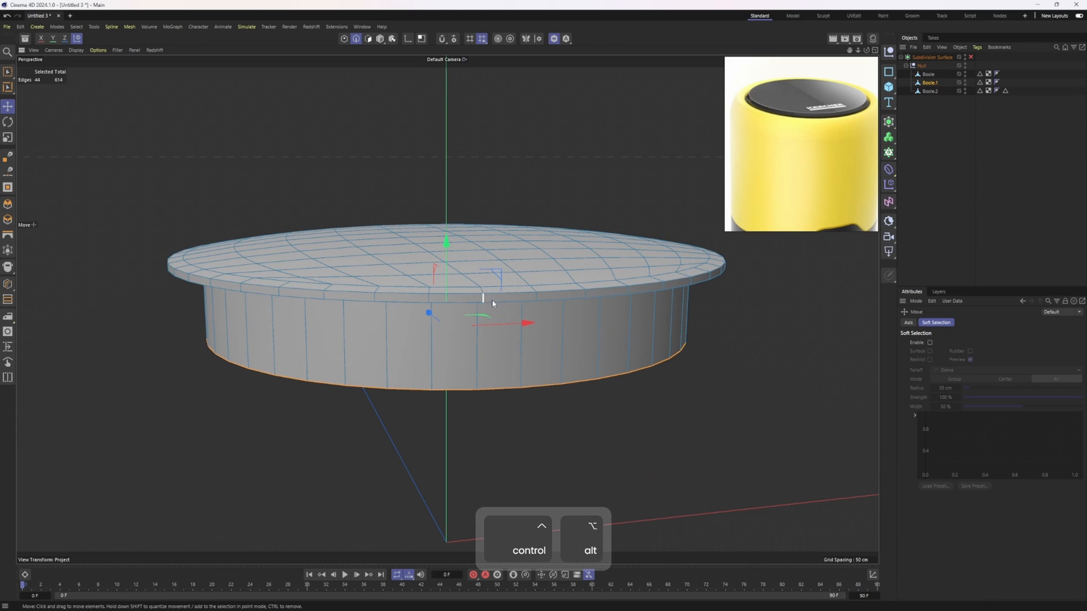
- Add supporting loop cuts around the cap's rim and near the top of its lower wall, with Subdivision Surface on
key(k)
key(l)
key(q)
key(q)
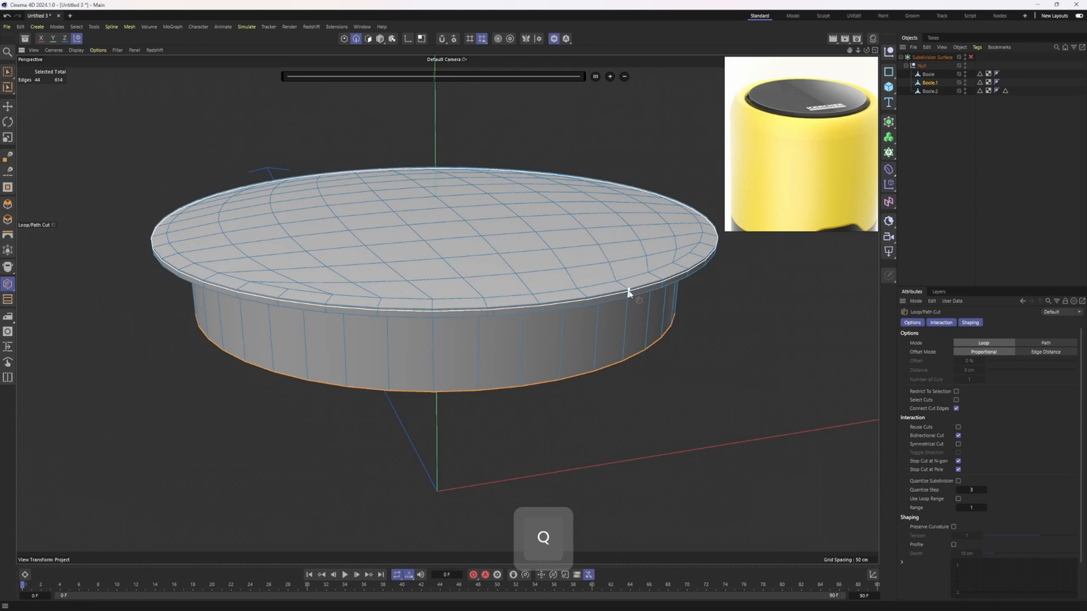
alt+drag(627, 292, 594, 266)
click(576, 295)
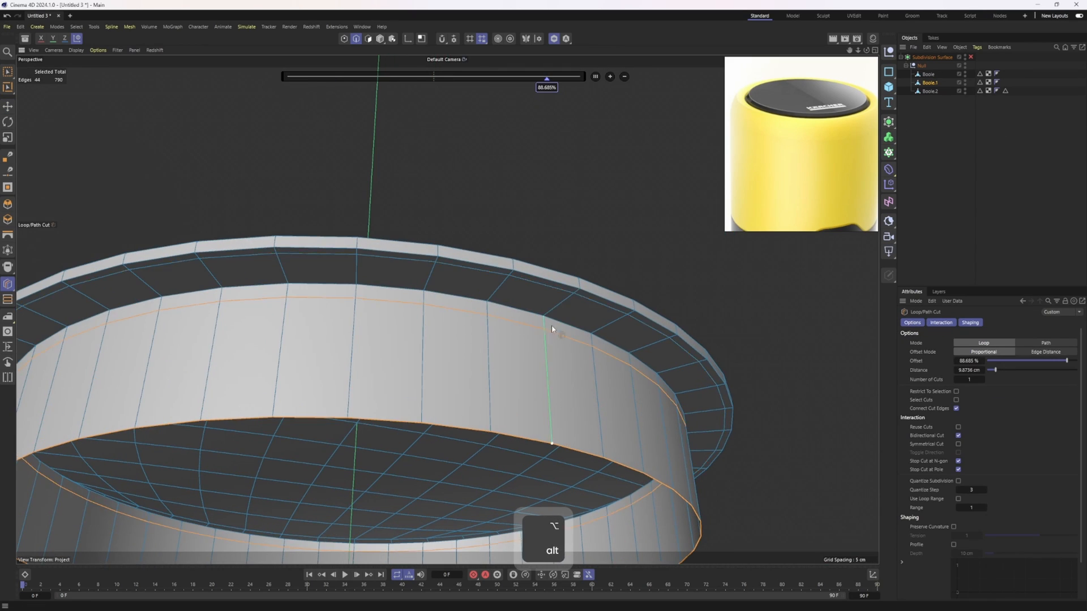
key(q)
- Show the whole speaker again and inspect the subdivided cap in its recess, keeping the cap object selected
alt+right_drag(571, 255, 543, 269)
alt+drag(544, 269, 457, 340)
alt+right_drag(456, 340, 463, 308)
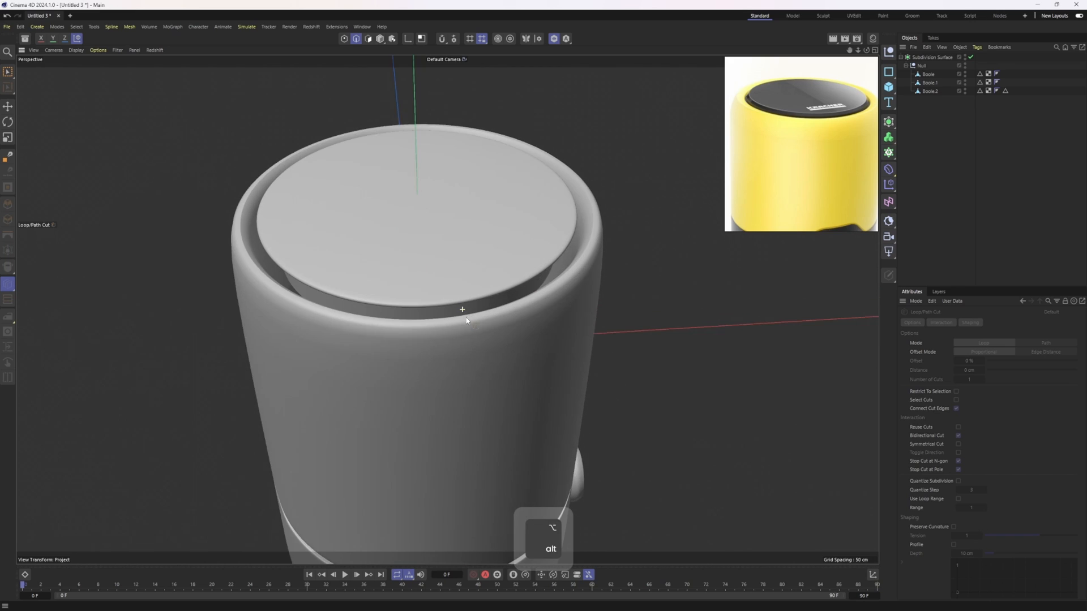
alt+drag(487, 264, 501, 228)
key(ctrl+z)
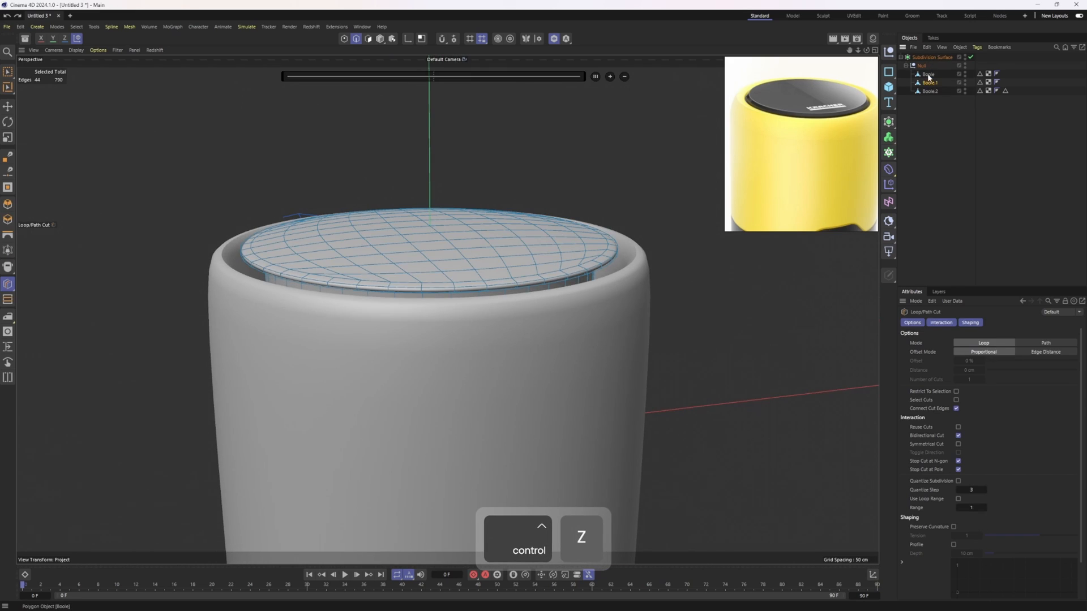
- Add supporting loop cuts to the upper body: one just below the rounded shoulder and two on the top rim's inward-sloping face
click(929, 75)
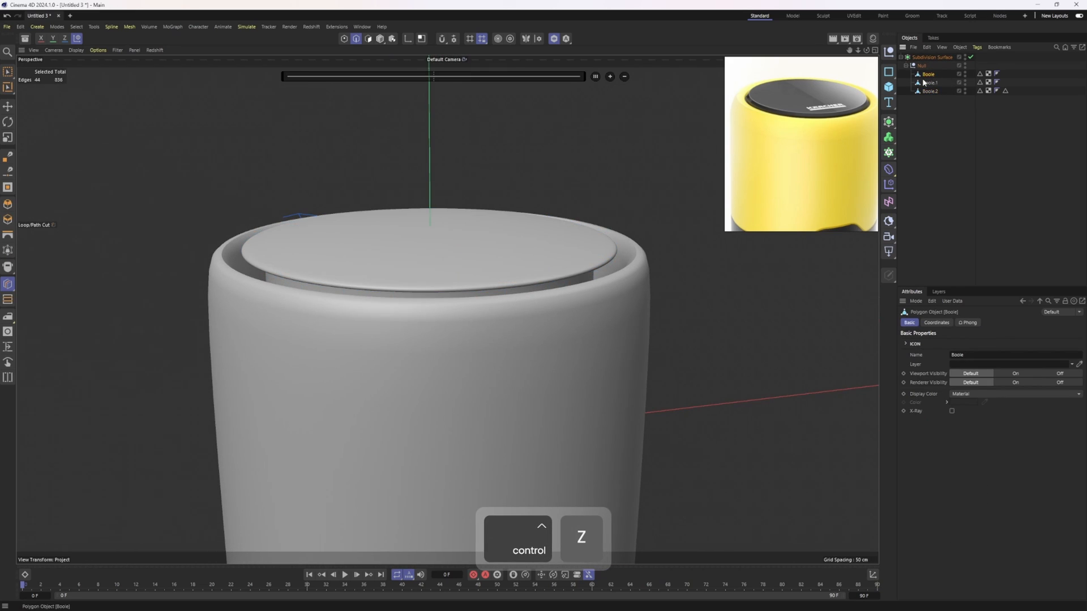
key(q)
key(q)
click(554, 39)
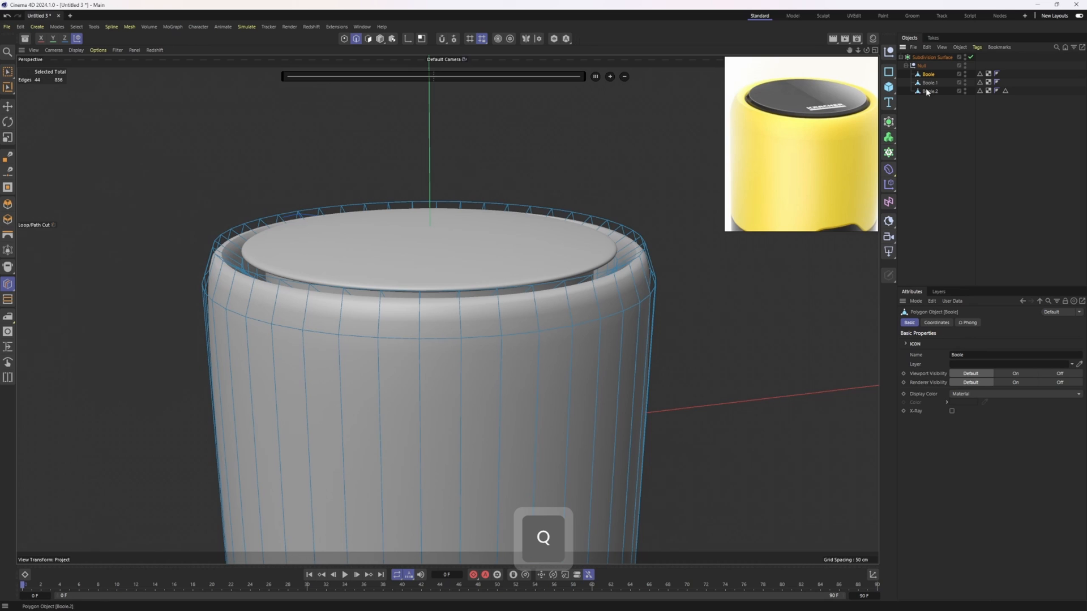
click(376, 369)
alt+drag(376, 369, 205, 252)
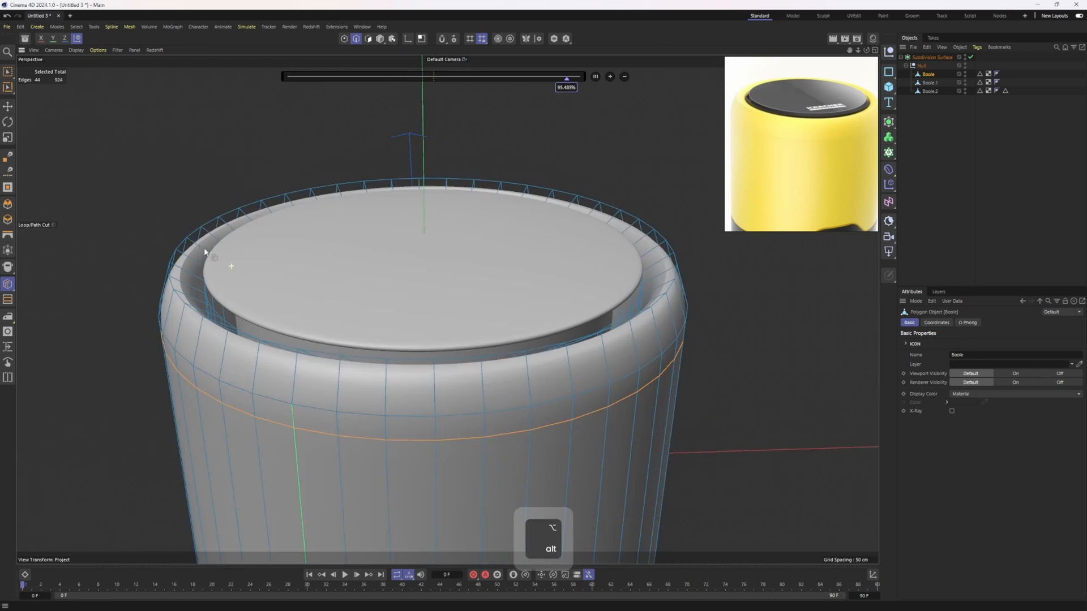
scroll(205, 252, up, 3)
key(q)
click(175, 257)
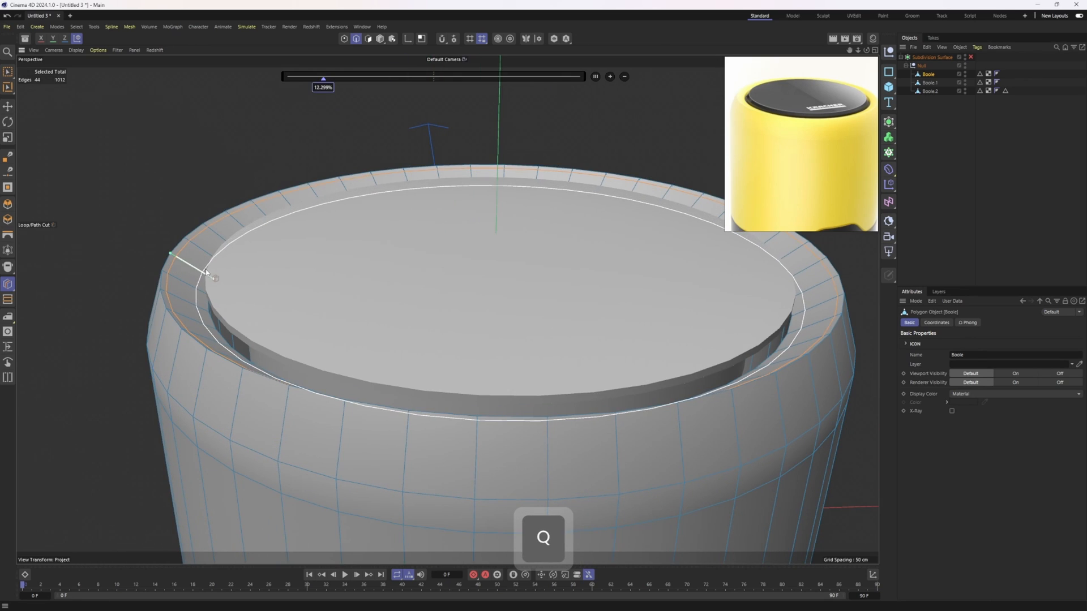
click(206, 273)
- Move the edge loop below the body's shoulder slightly down, and preview the smoother curve with Subdivision Surface on
scroll(206, 273, down, 5)
key(e)
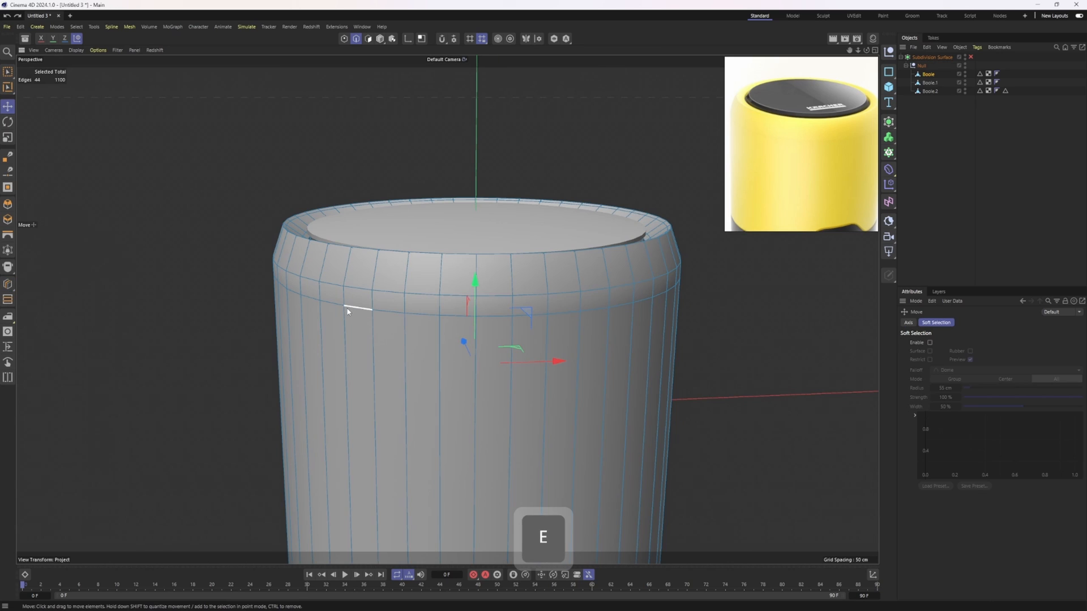
double_click(348, 311)
scroll(400, 258, up, 2)
drag(488, 180, 488, 199)
key(a)
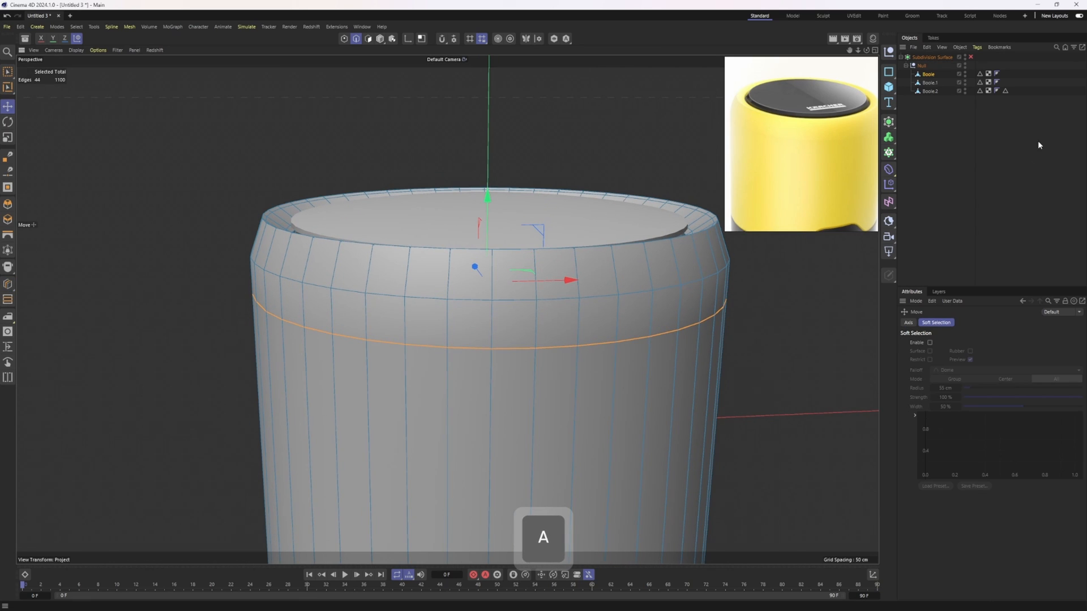
key(q)
scroll(436, 241, down, 5)
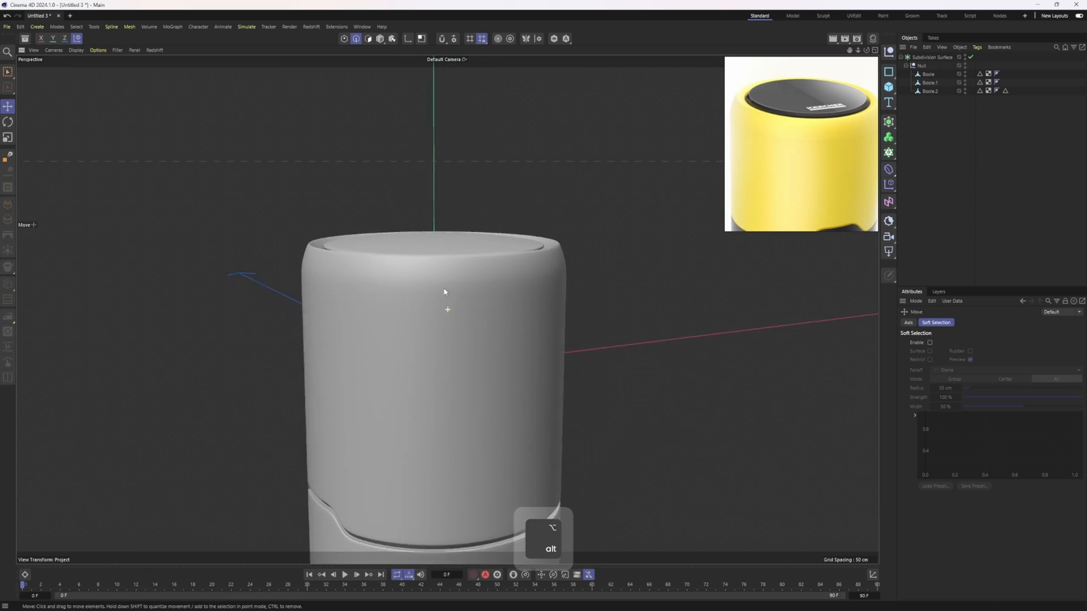
- Return to the unsubdivided body with its shoulder loop selected, and display the whole speaker shaded with lines
key(ctrl+z)
key(ctrl+z)
scroll(437, 242, down, 3)
mouse_move(525, 293)
alt+mouse_down()
mouse_move(415, 303)
mouse_move(407, 310)
mouse_move(427, 326)
mouse_move(436, 369)
alt+mouse_up()
key(n)
key(b)
- Try adding six evenly spaced loop cuts across the tall body wall between the shoulder and the stepped seam
key(k)
key(l)
click(439, 312)
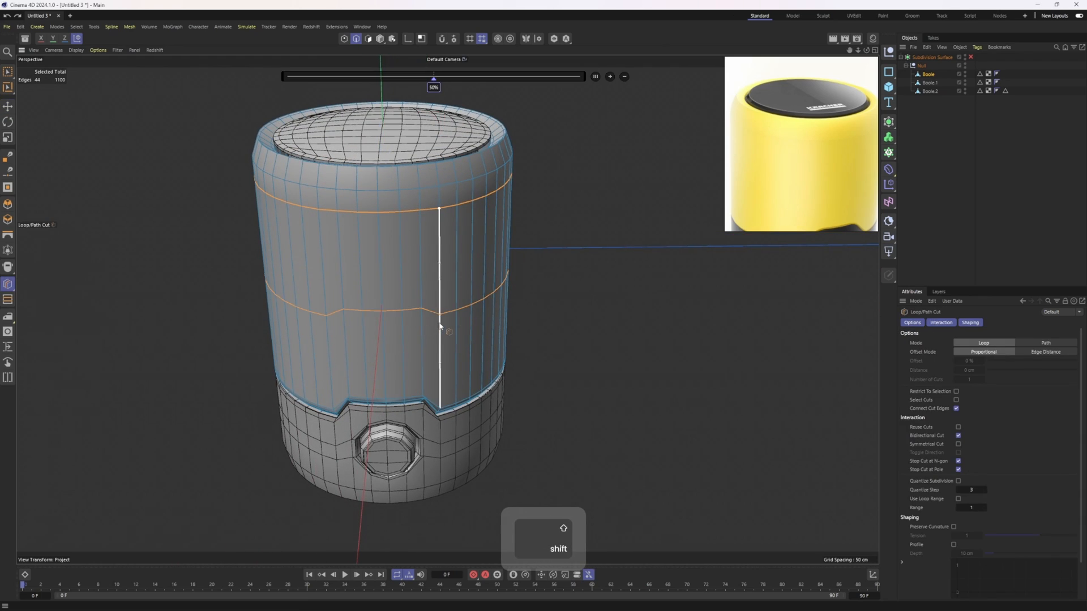
click(983, 379)
click(983, 379)
click(982, 379)
click(983, 379)
click(983, 379)
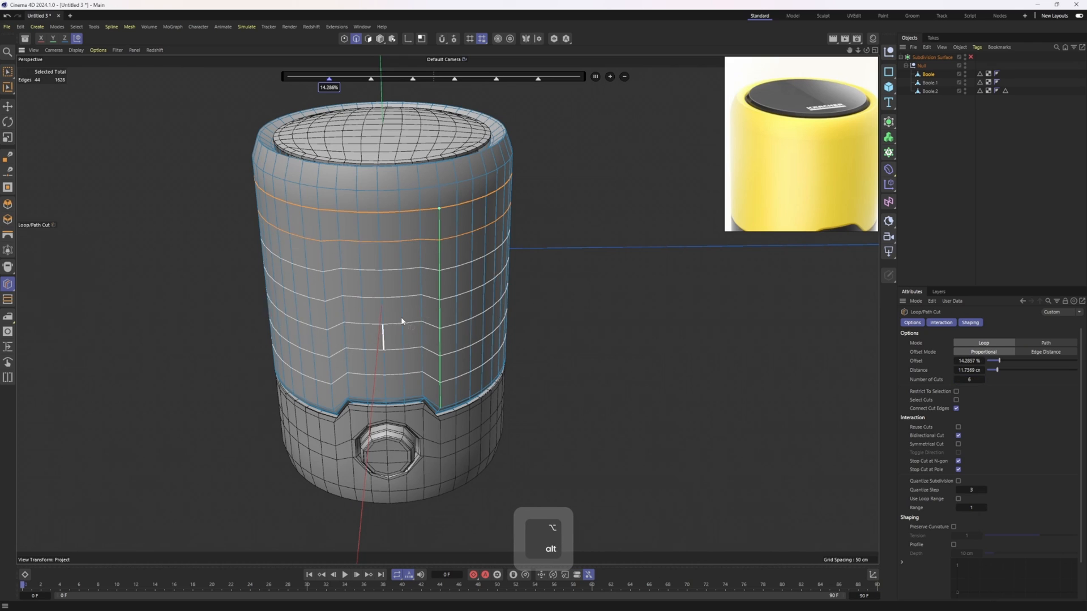
- Select the lowest of the added loops to check its stepped shape, and undo the loop cuts on the body wall
alt+drag(388, 339, 429, 325)
key(2)
key(e)
double_click(375, 382)
alt+drag(375, 383, 390, 381)
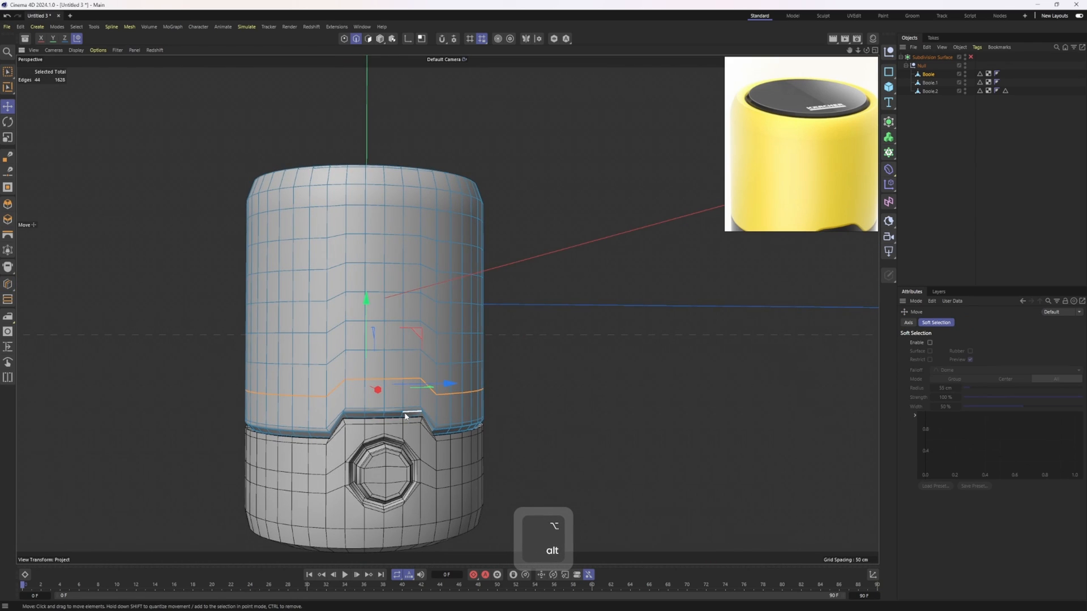
alt+drag(413, 349, 633, 325)
key(ctrl+z)
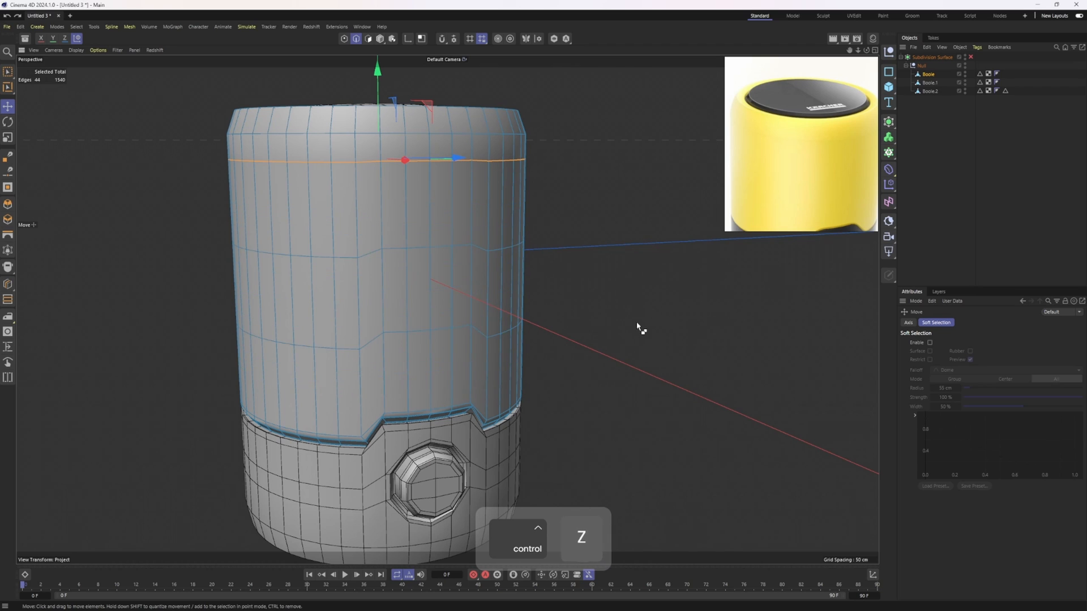
- Add a single loop cut around the upper body just above the stepped seam
scroll(508, 344, up, 1)
key(k)
key(l)
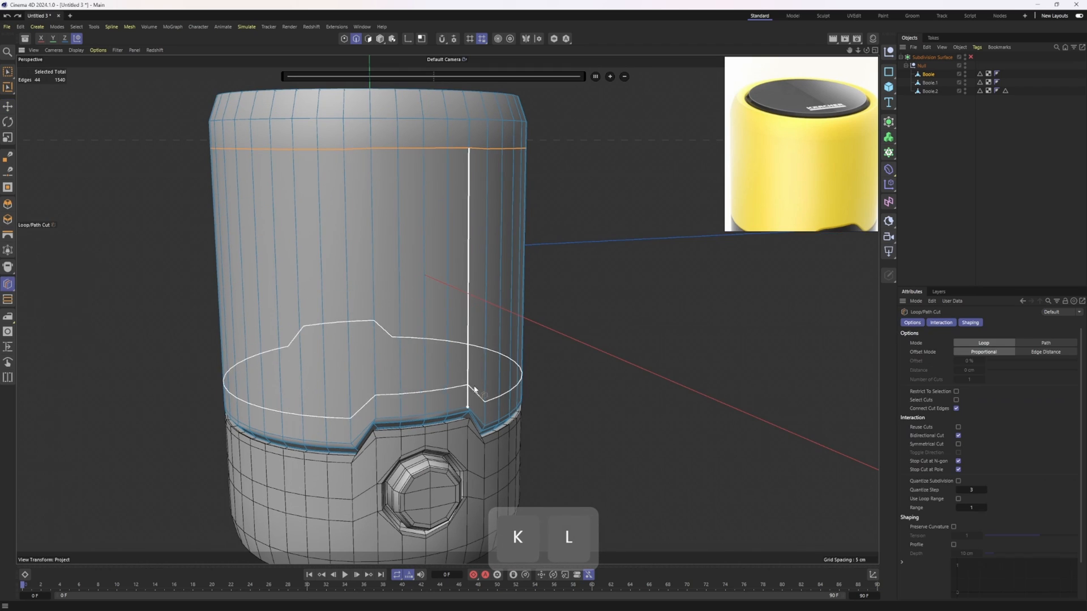
click(468, 393)
- Flatten the loop above the seam by scaling it in height, and move it up clear of the stepped notch
key(2)
scroll(451, 397, down, 2)
key(e)
key(t)
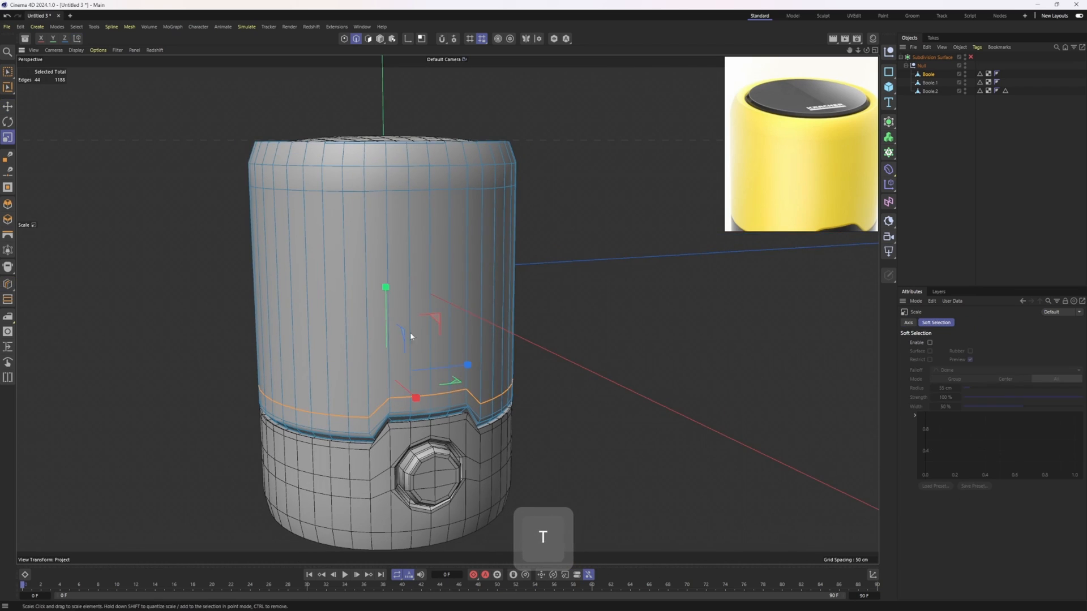
drag(387, 328, 387, 391)
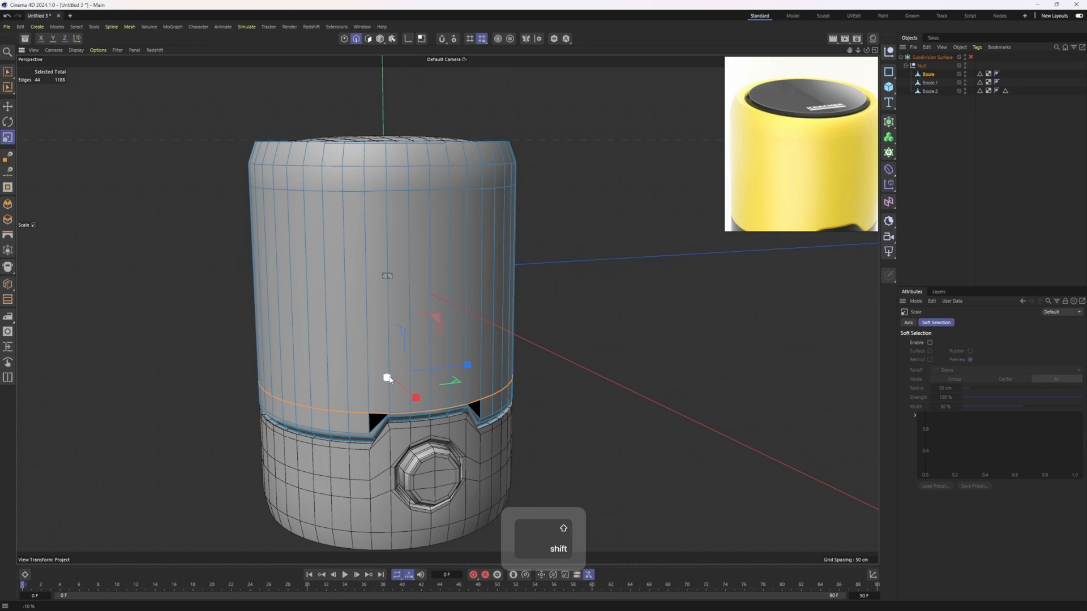
key(e)
drag(389, 374, 388, 323)
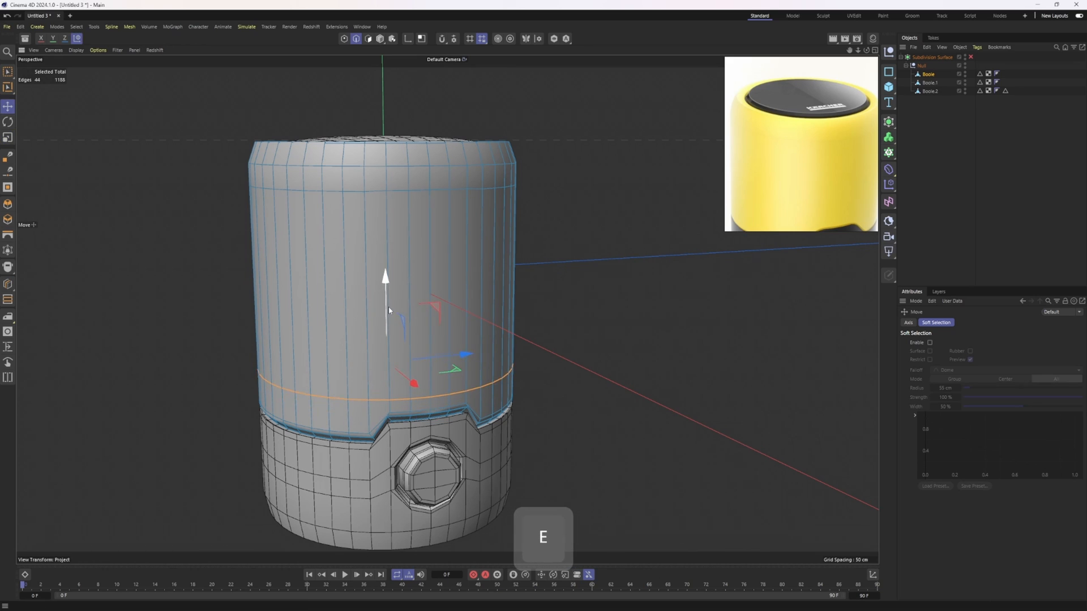
- Add eight evenly spaced loop cuts to the body wall between the flattened loop and the shoulder
scroll(391, 307, down, 1)
key(k)
shift+click(393, 303)
alt+drag(478, 333, 504, 347)
click(984, 379)
click(983, 378)
click(984, 378)
click(984, 378)
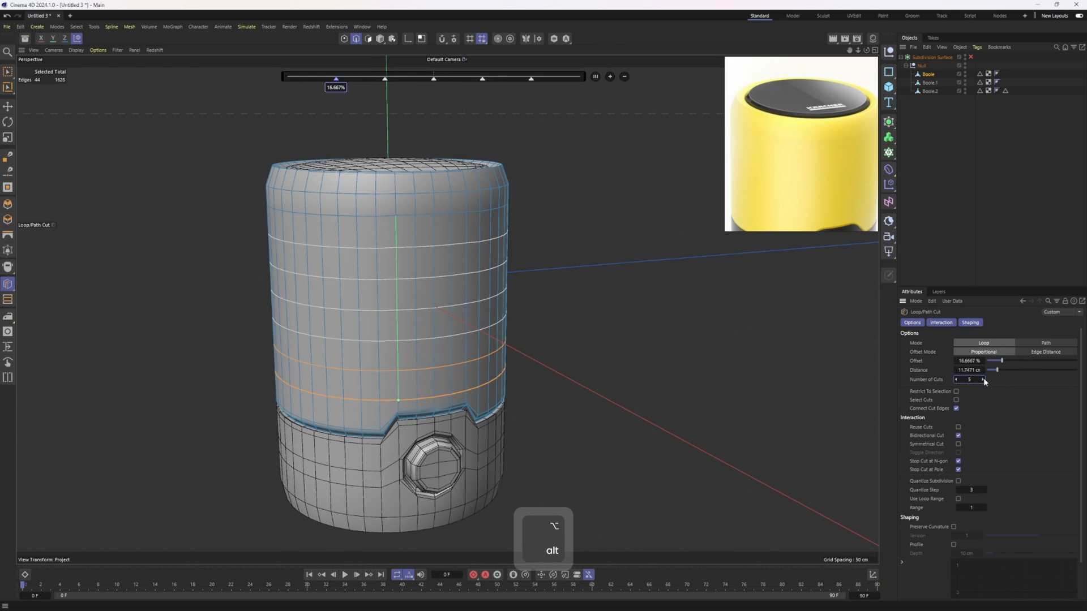
click(983, 378)
click(984, 378)
click(983, 378)
key(e)
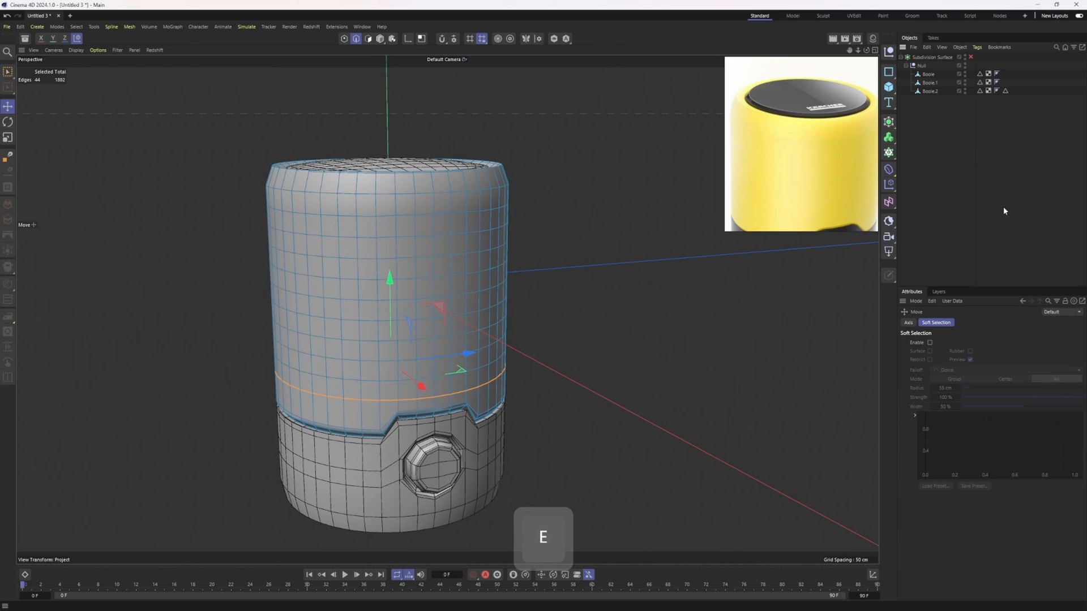
alt+drag(475, 319, 460, 291)
key(ctrl+z)
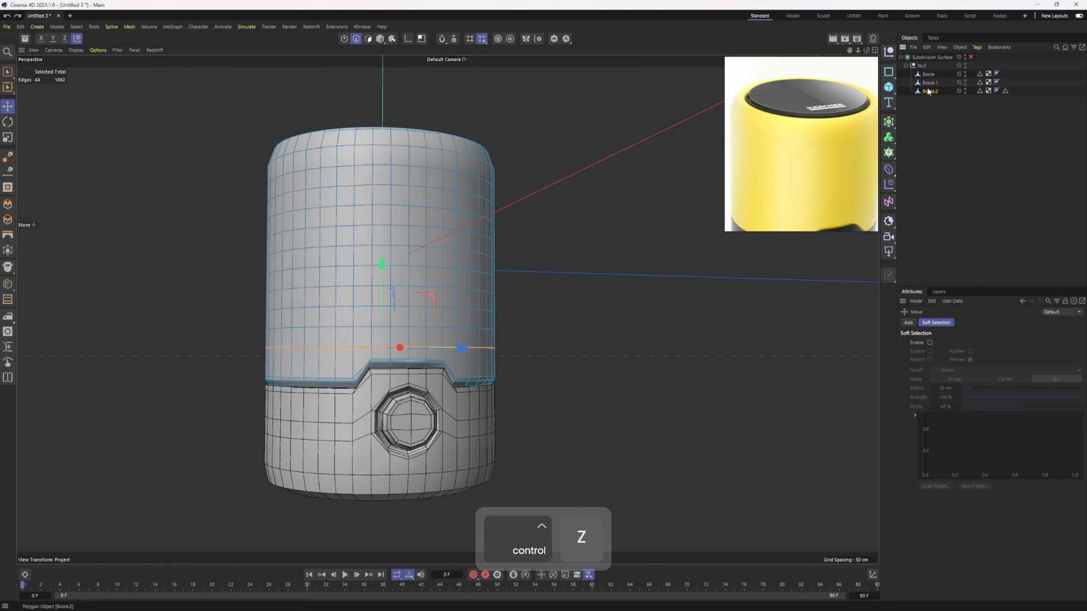
- Select the base object and the two horizontal edge loops running around it from either side of the button
click(928, 92)
scroll(364, 428, up, 2)
alt+middle_drag(364, 429, 395, 386)
alt+drag(395, 386, 403, 393)
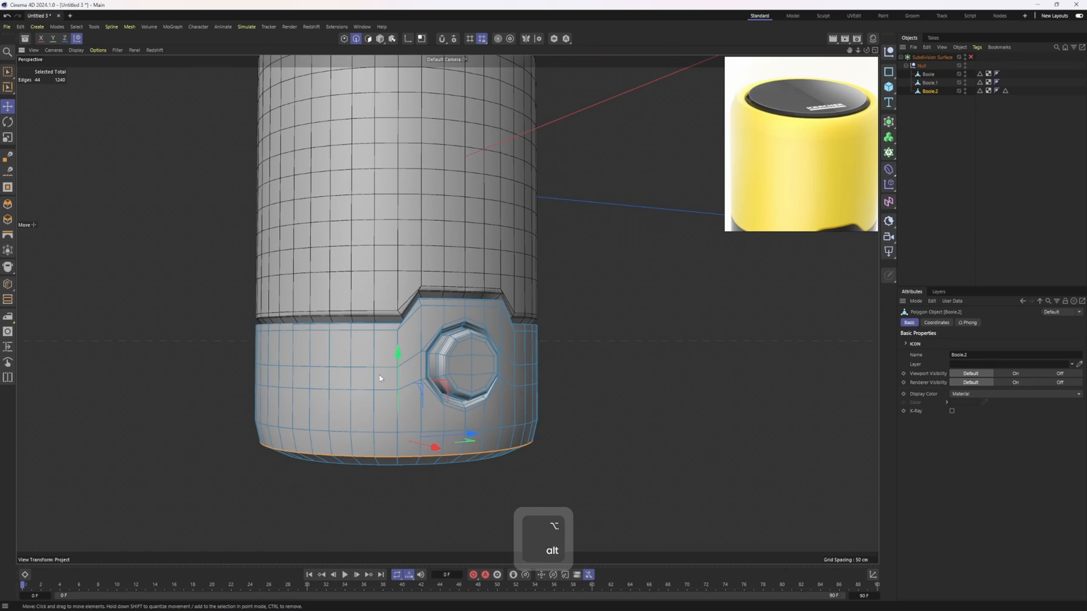
double_click(378, 372)
shift+double_click(380, 390)
right_click(607, 357)
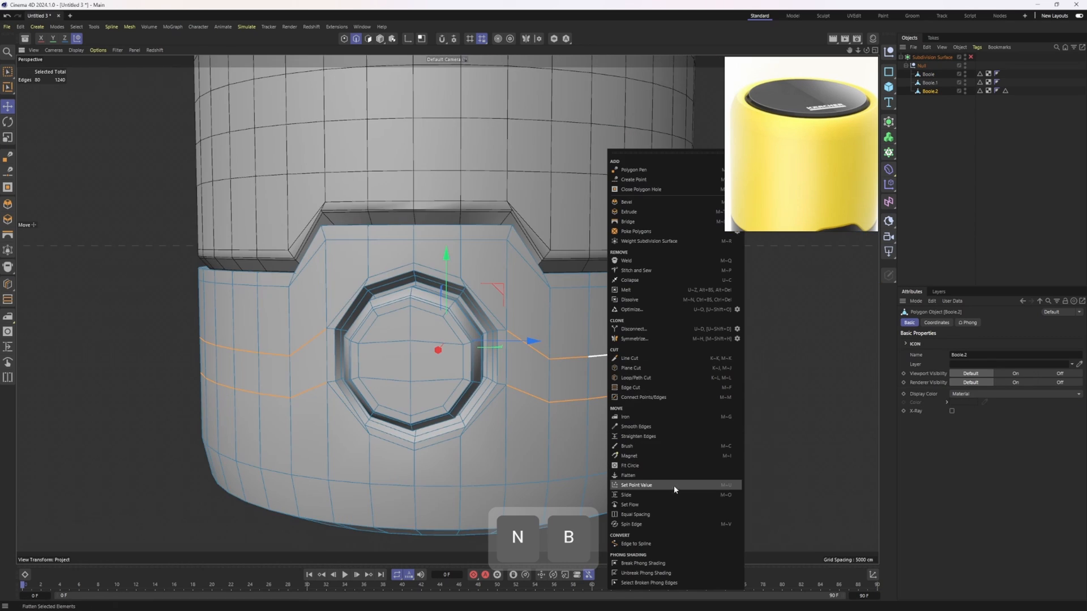
click(566, 405)
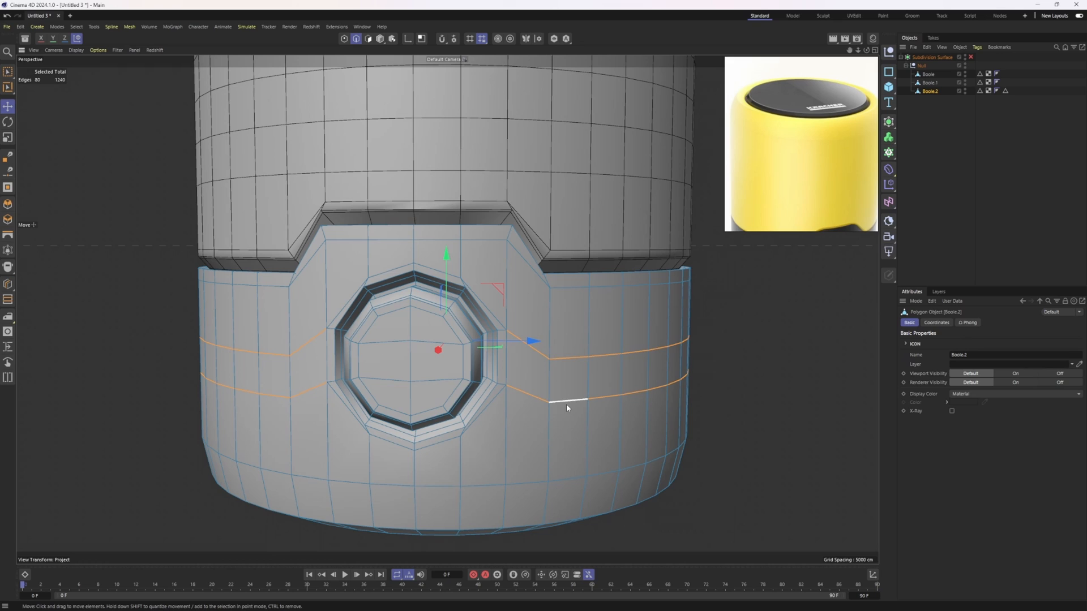
- Try Equal Spacing on the two base loops with their diagonal edges included, and undo it
shift+double_click(573, 358)
right_click(660, 362)
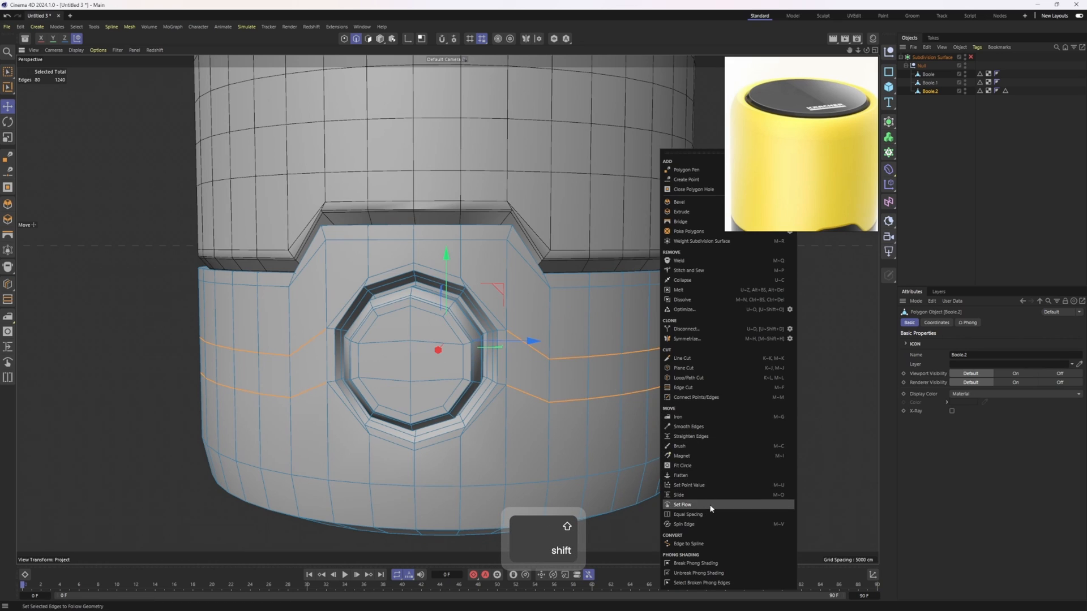
click(688, 514)
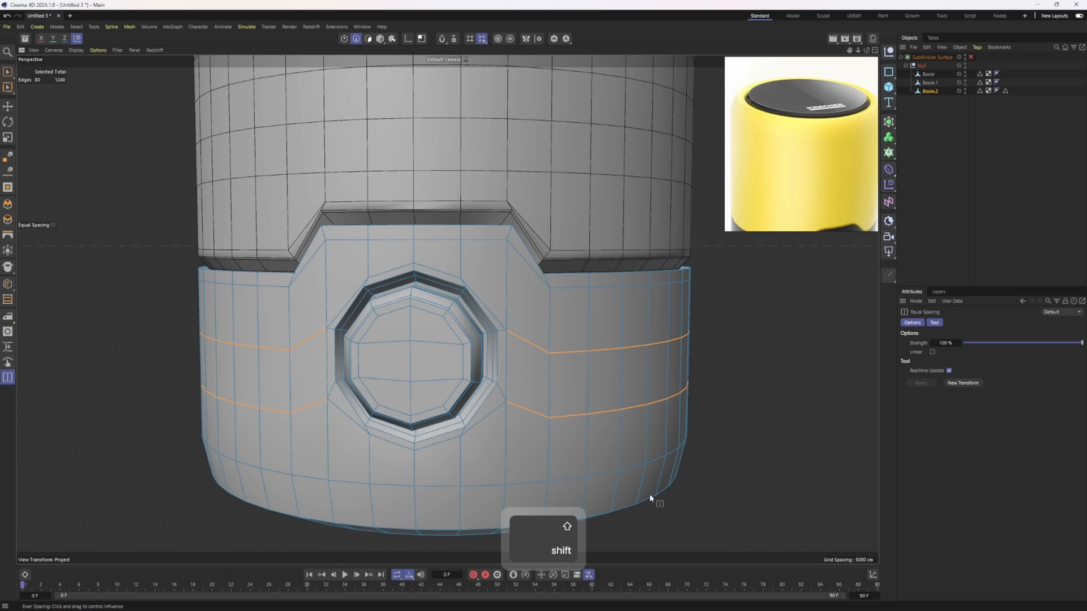
key(ctrl+z)
- Deselect the four diagonal edges beside the button, and apply Equal Spacing to the remaining edges of the two base loops
key(e)
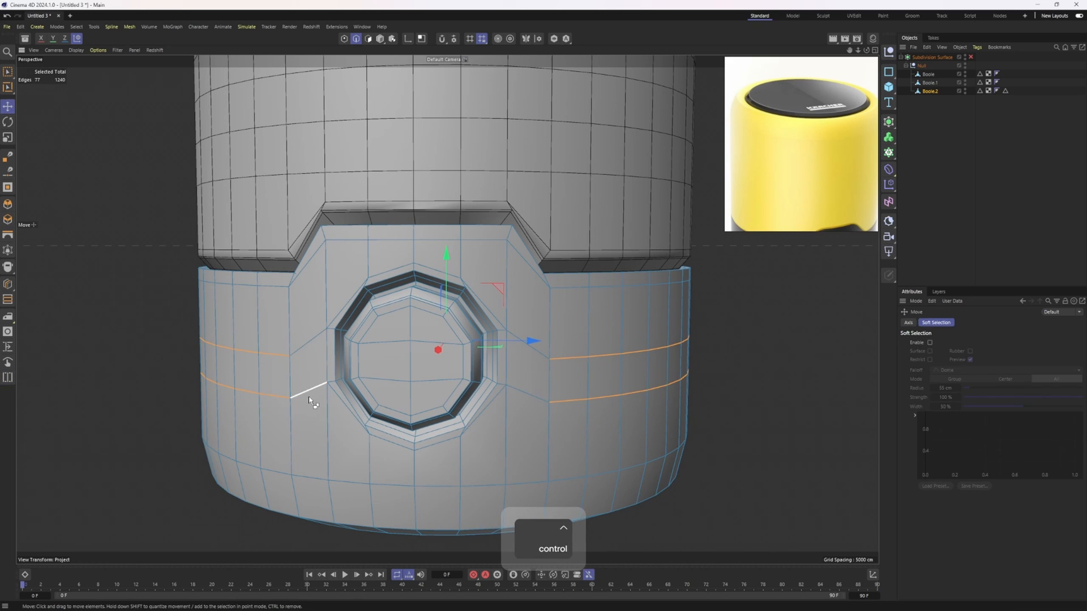
right_click(548, 421)
click(620, 518)
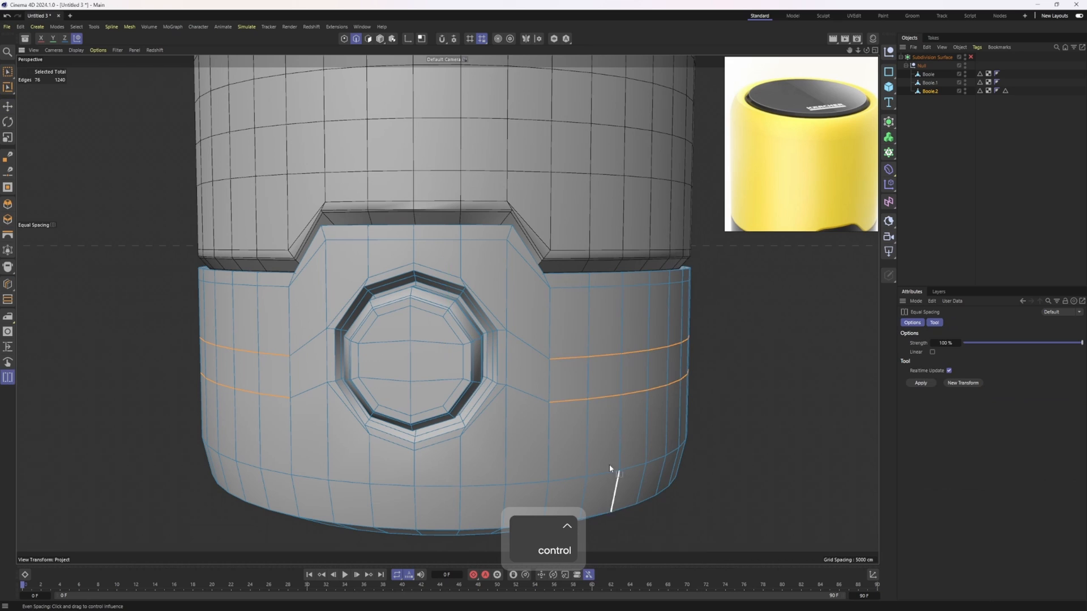
alt+middle_drag(613, 451, 615, 387)
alt+drag(549, 325, 573, 327)
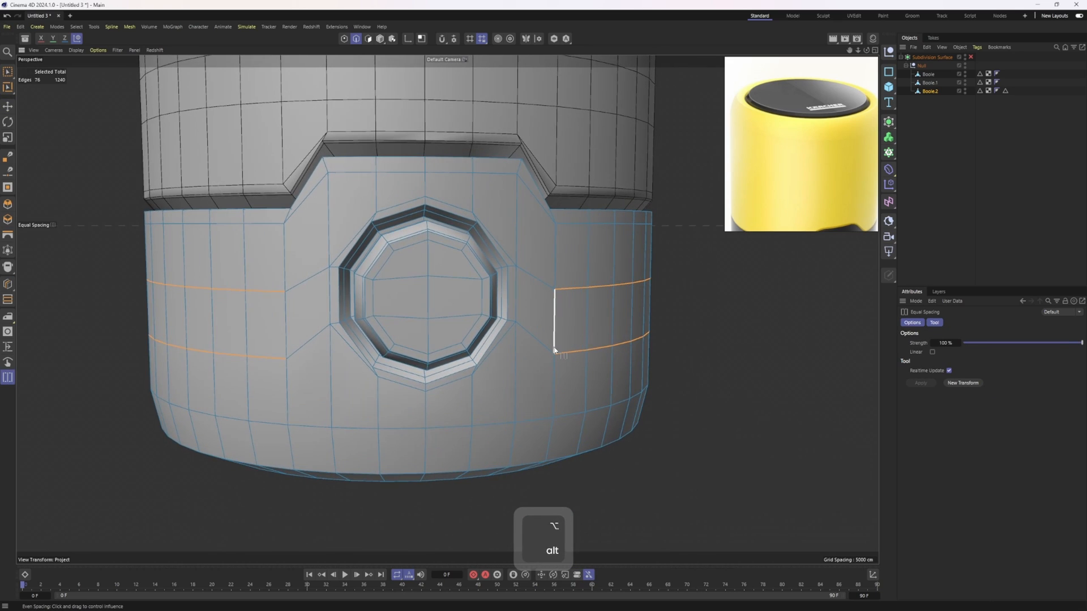
key(w)
key(2)
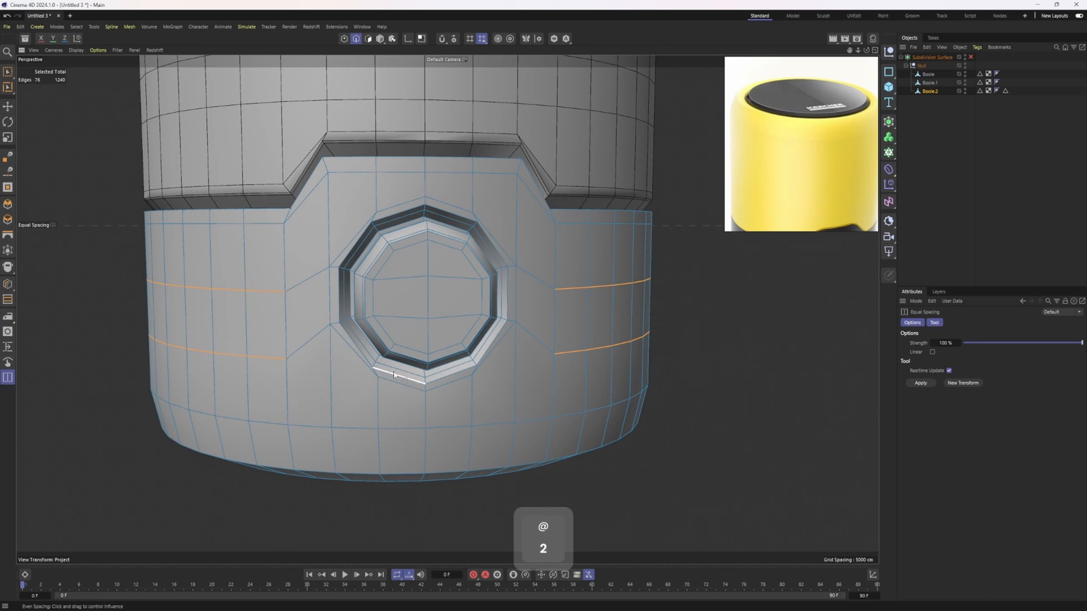
- Turn Subdivision Surface on and examine the smoothed base, stepped seam and button recess from several angles
key(1)
key(e)
alt+right_drag(611, 346, 573, 336)
alt+drag(573, 336, 523, 338)
key(q)
click(934, 187)
scroll(492, 346, down, 2)
scroll(461, 328, up, 3)
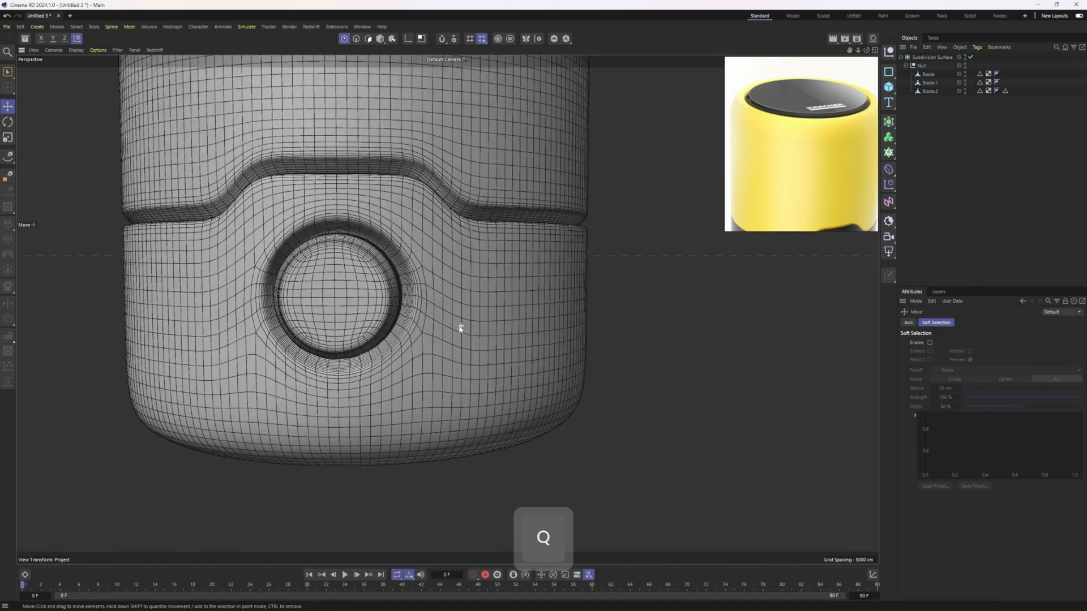
scroll(459, 315, down, 4)
alt+middle_drag(441, 249, 398, 357)
alt+right_drag(397, 357, 368, 361)
mouse_move(369, 360)
alt+mouse_down()
mouse_move(298, 250)
mouse_move(351, 311)
mouse_move(426, 356)
mouse_move(444, 298)
mouse_move(444, 319)
mouse_move(286, 432)
mouse_move(340, 449)
mouse_move(381, 396)
mouse_move(387, 292)
mouse_move(473, 367)
mouse_move(409, 376)
mouse_move(304, 368)
mouse_move(368, 398)
mouse_move(381, 374)
alt+mouse_up()
scroll(444, 317, up, 4)
- Compare the smoothed seam and button recess in plain shading and in shading with lines
key(n)
key(b)
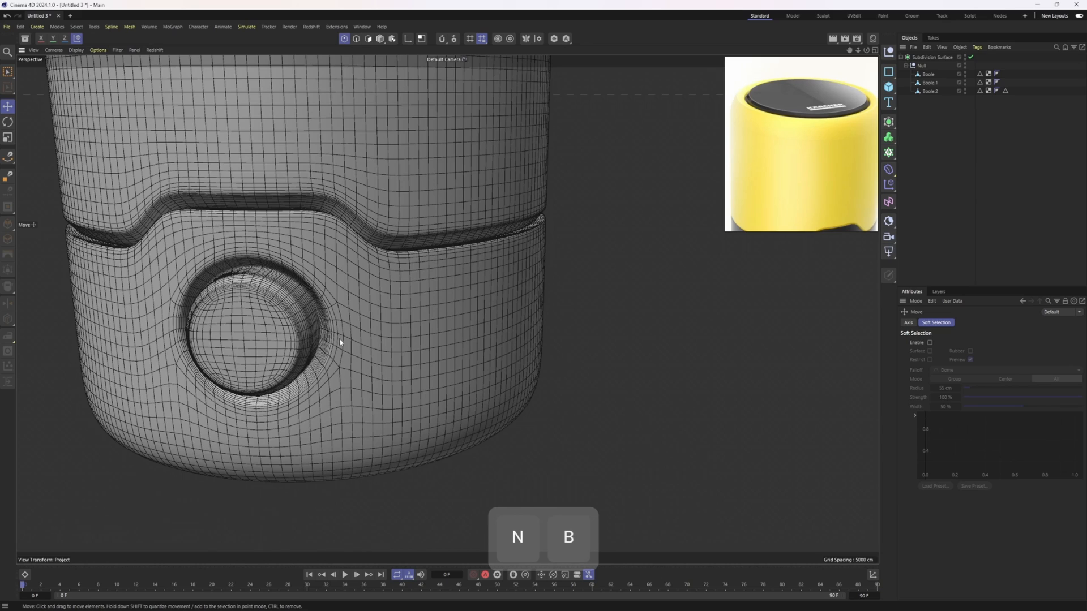
mouse_move(339, 343)
alt+mouse_down()
mouse_move(347, 308)
mouse_move(396, 308)
alt+mouse_up()
key(n)
key(a)
key(n)
key(b)
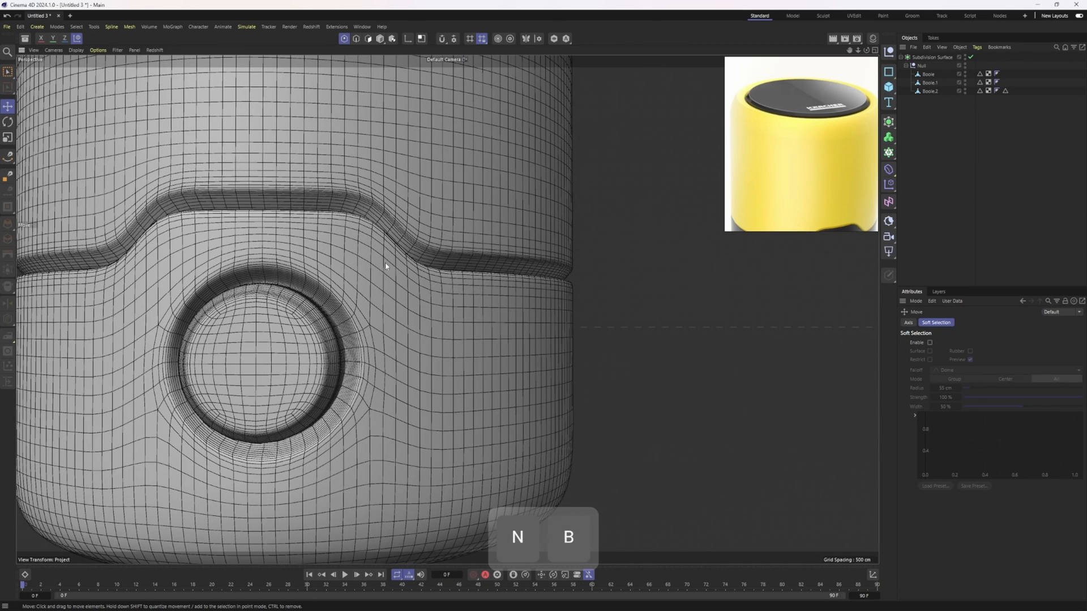
- Turn Subdivision Surface off, switch to polygon mode, and examine the base topology between the button and the seam's corner
key(q)
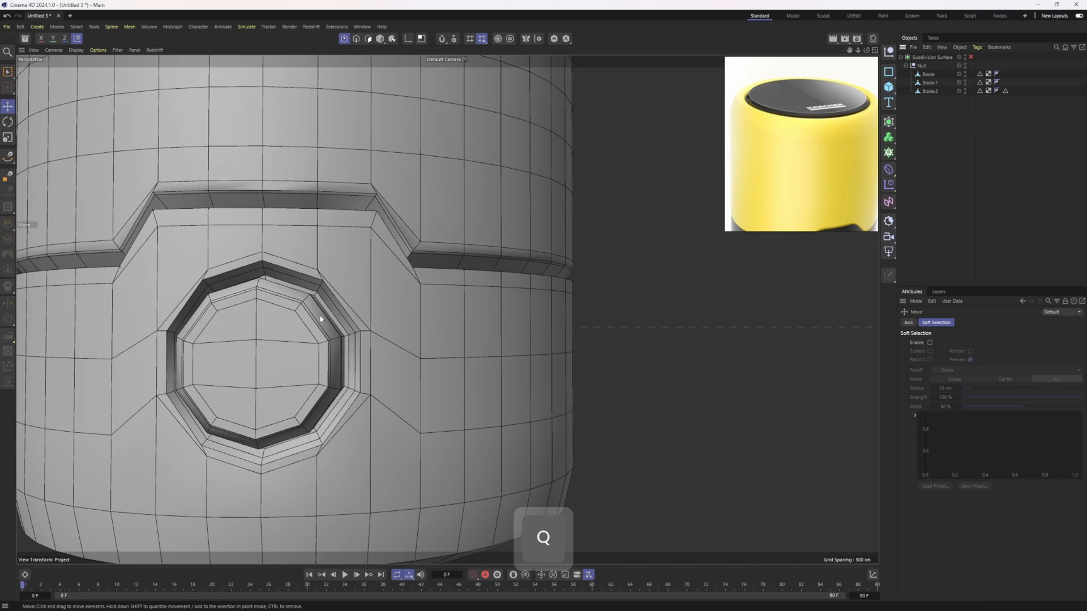
key(3)
scroll(382, 261, up, 2)
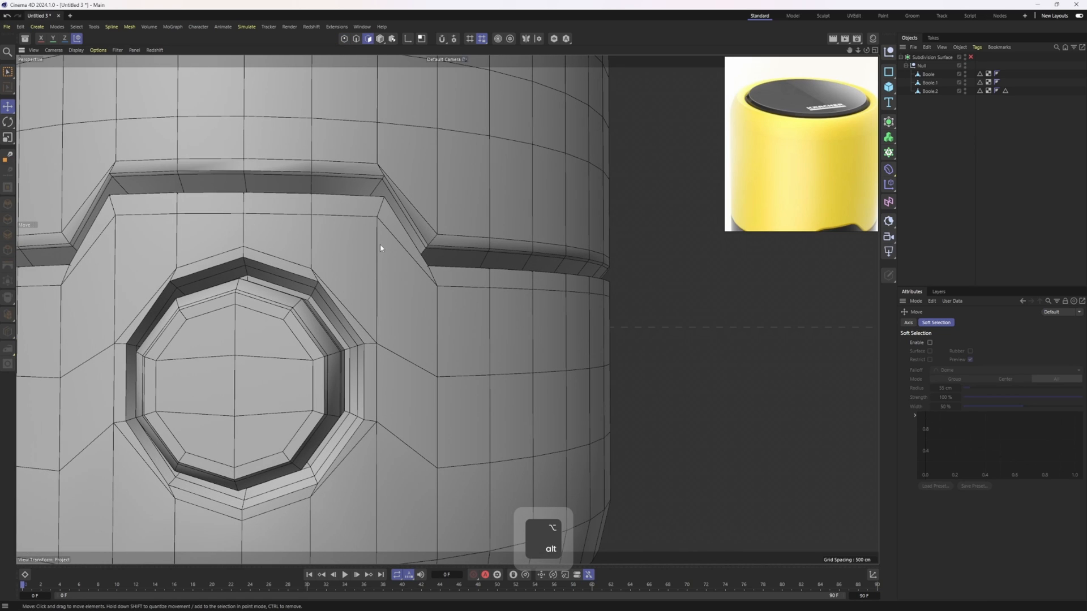
scroll(372, 234, up, 2)
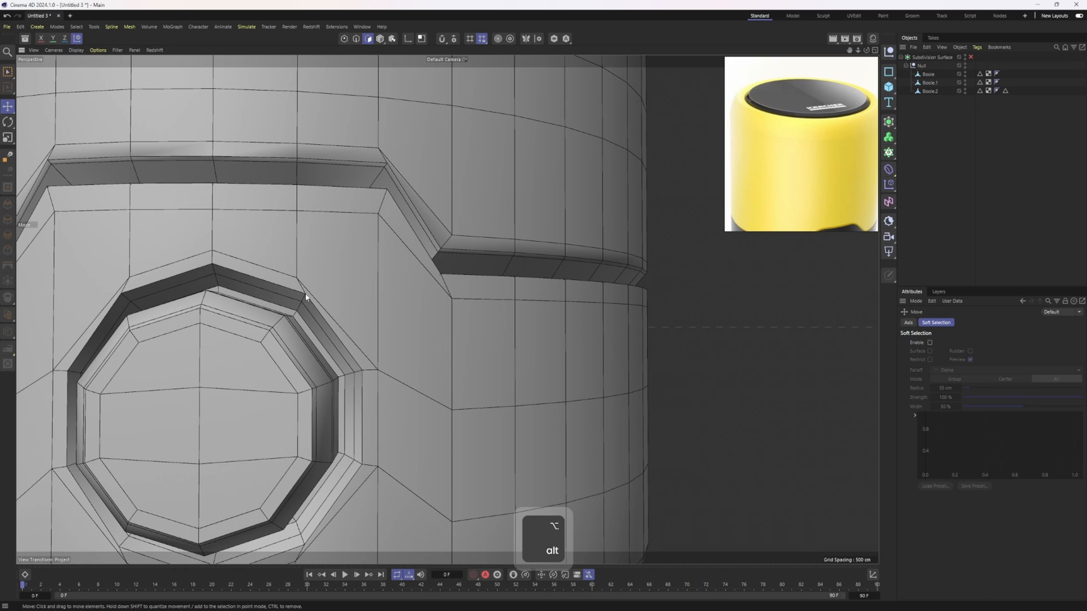
scroll(307, 297, down, 2)
alt+drag(315, 295, 338, 269)
scroll(339, 272, down, 3)
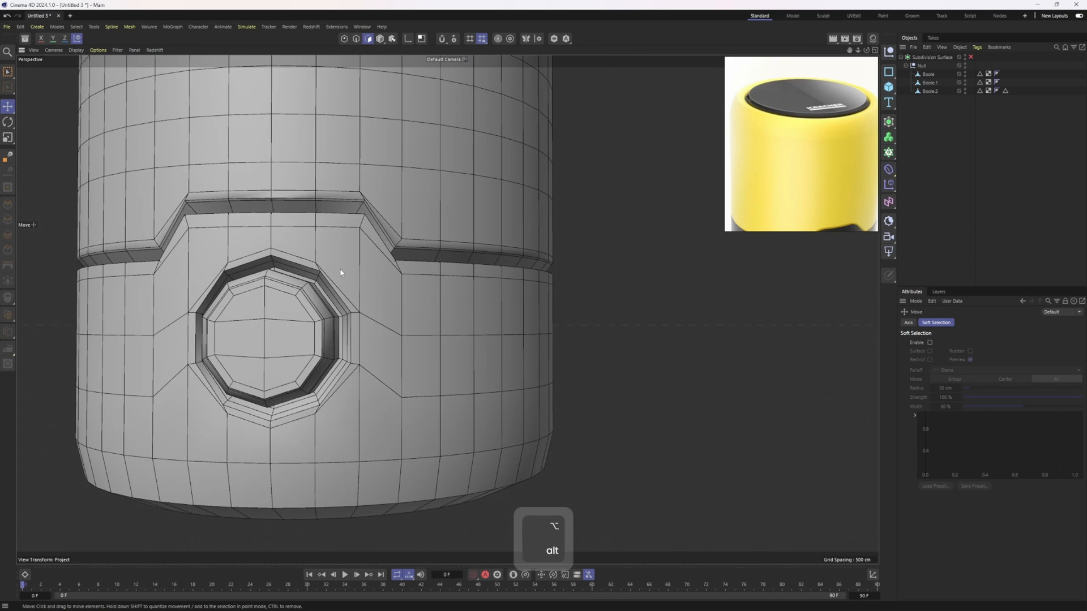
key(3)
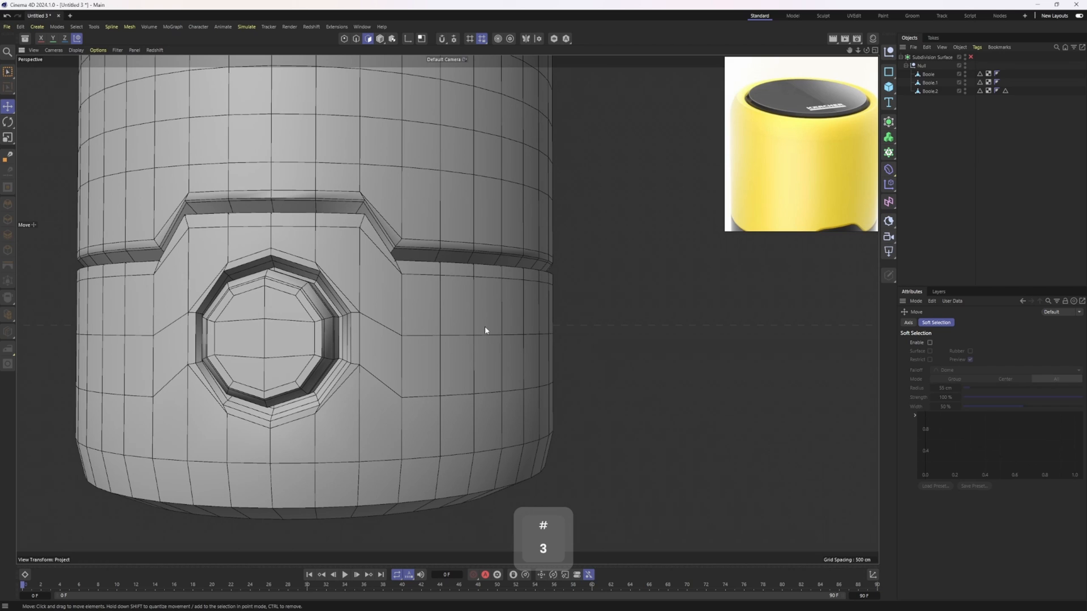
- Examine the unsmoothed mesh around the button, the stepped seam and the upper body from several angles
alt+middle_drag(380, 298, 398, 352)
alt+drag(398, 351, 395, 371)
alt+right_drag(395, 371, 399, 297)
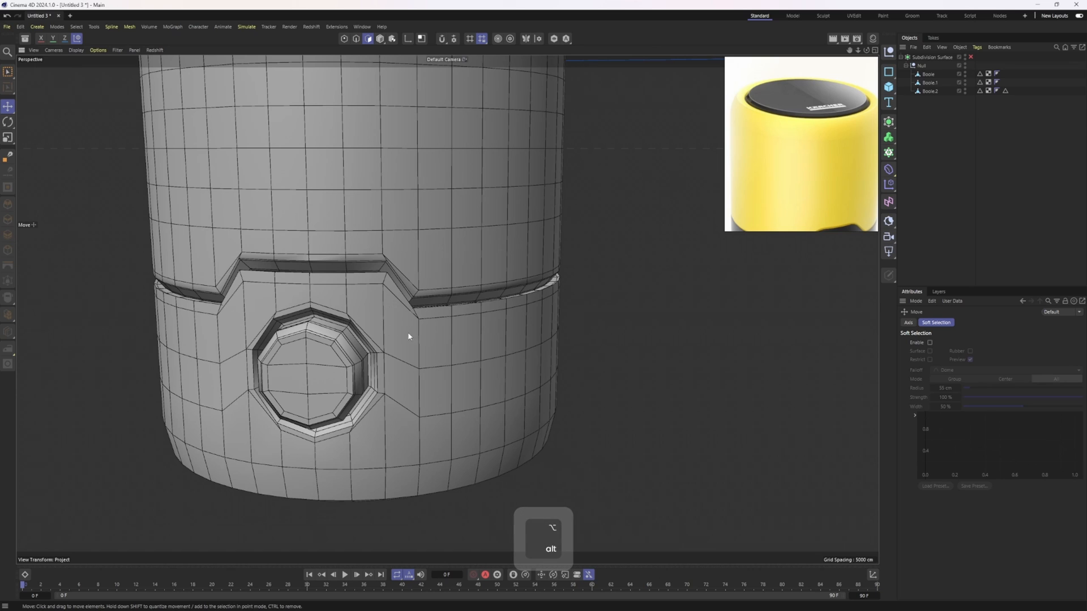
alt+drag(407, 338, 397, 386)
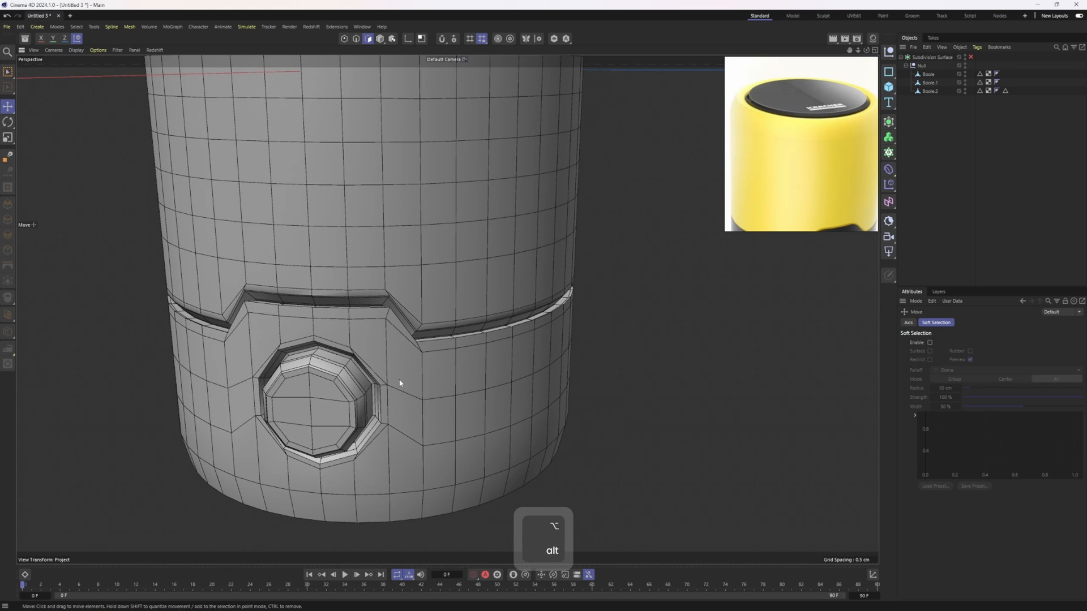
alt+drag(400, 383, 429, 368)
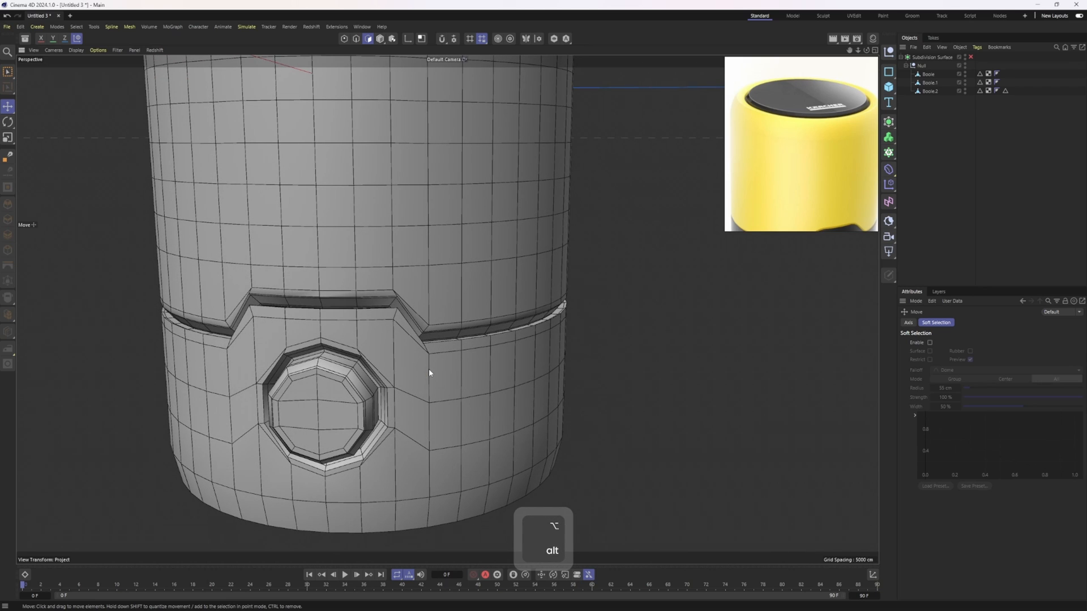
alt+right_drag(406, 343, 395, 325)
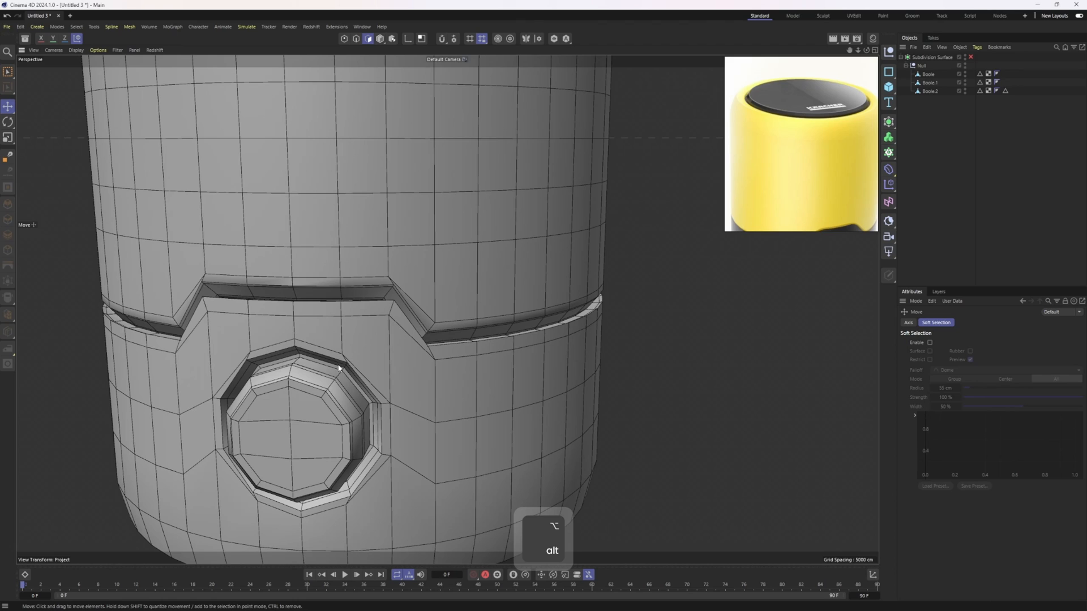
alt+right_drag(339, 368, 427, 358)
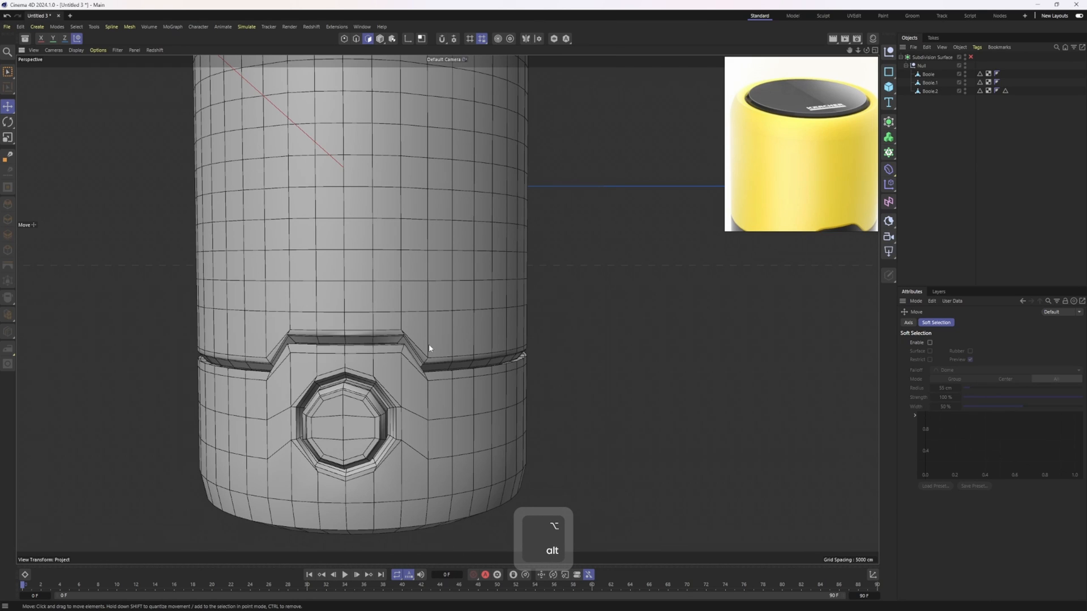
scroll(449, 300, down, 3)
alt+drag(432, 289, 415, 331)
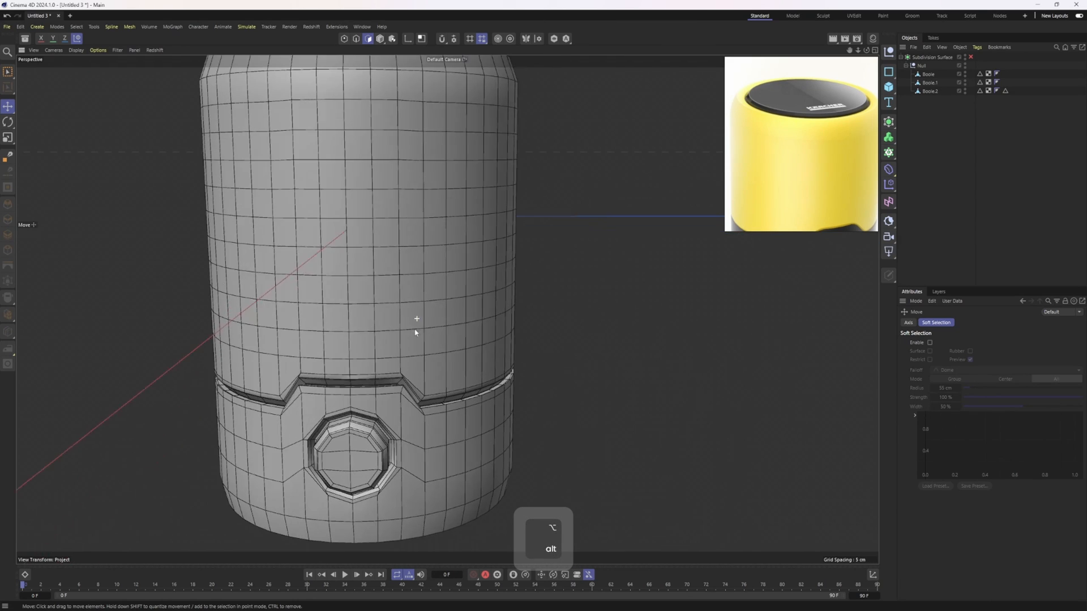
alt+right_drag(415, 330, 427, 371)
alt+drag(426, 371, 381, 327)
alt+right_drag(381, 327, 384, 340)
- Switch to edge mode and select the upper body's edge loop along the stepped seam to inspect the corner topology
key(2)
key(e)
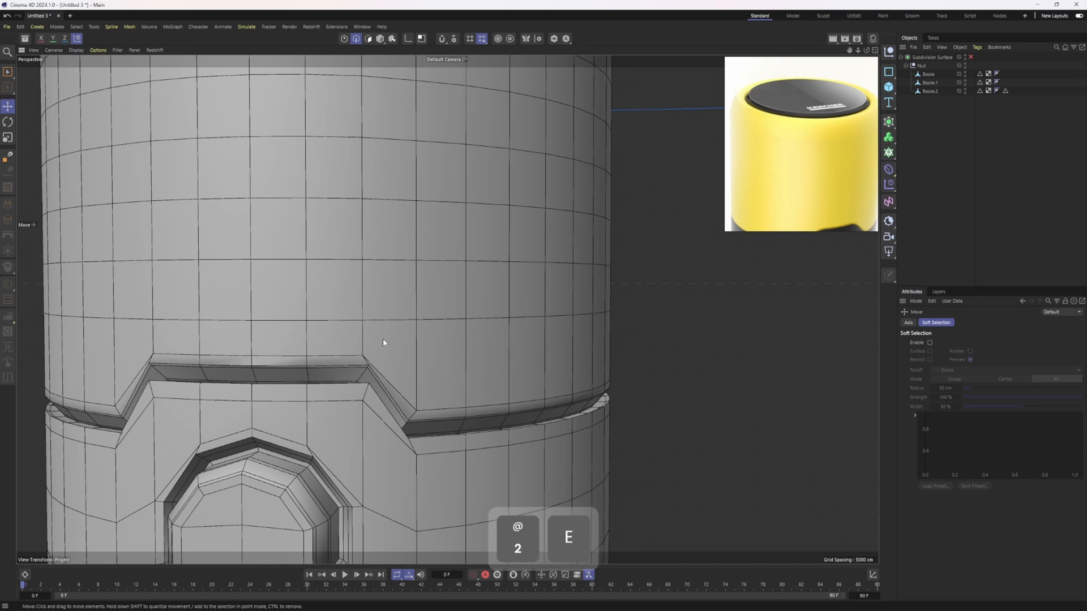
alt+right_drag(383, 339, 383, 390)
alt+middle_drag(382, 389, 332, 351)
alt+drag(332, 351, 313, 312)
alt+right_drag(313, 312, 348, 332)
key(2)
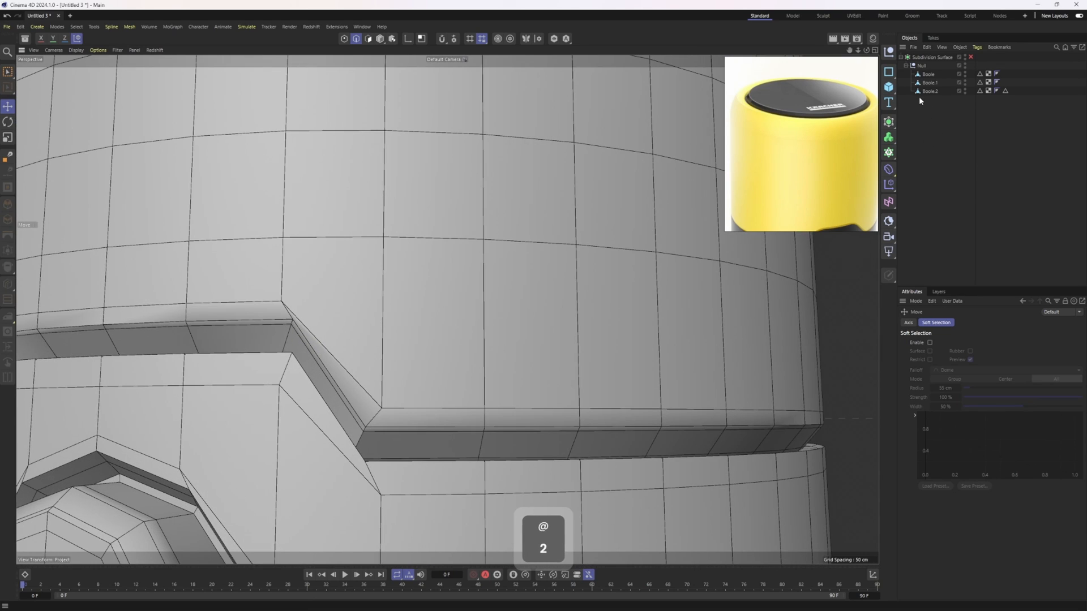
click(927, 74)
double_click(364, 359)
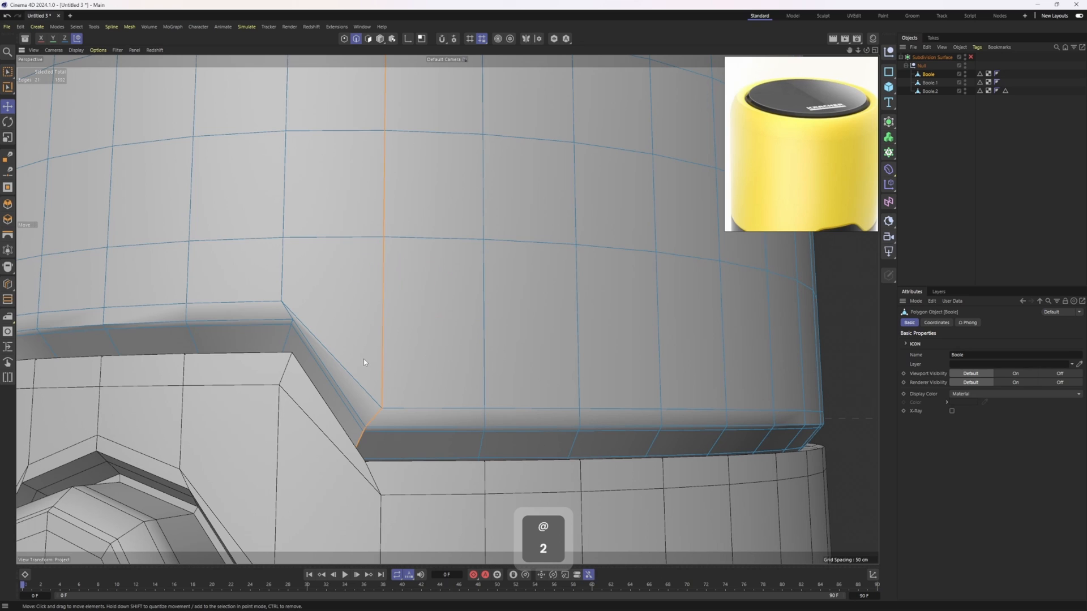
double_click(328, 344)
alt+right_drag(412, 305, 381, 277)
alt+drag(380, 278, 409, 304)
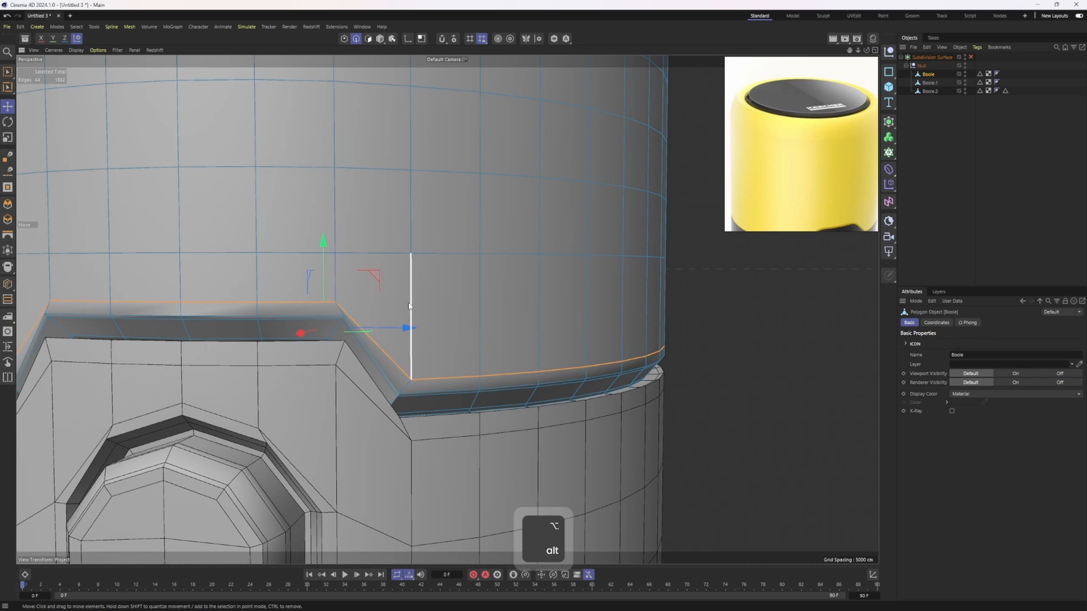
- Inspect the upper body's seam corner in point mode, and return to edge mode to check the loop along its diagonal
alt+drag(417, 311, 385, 263)
key(w)
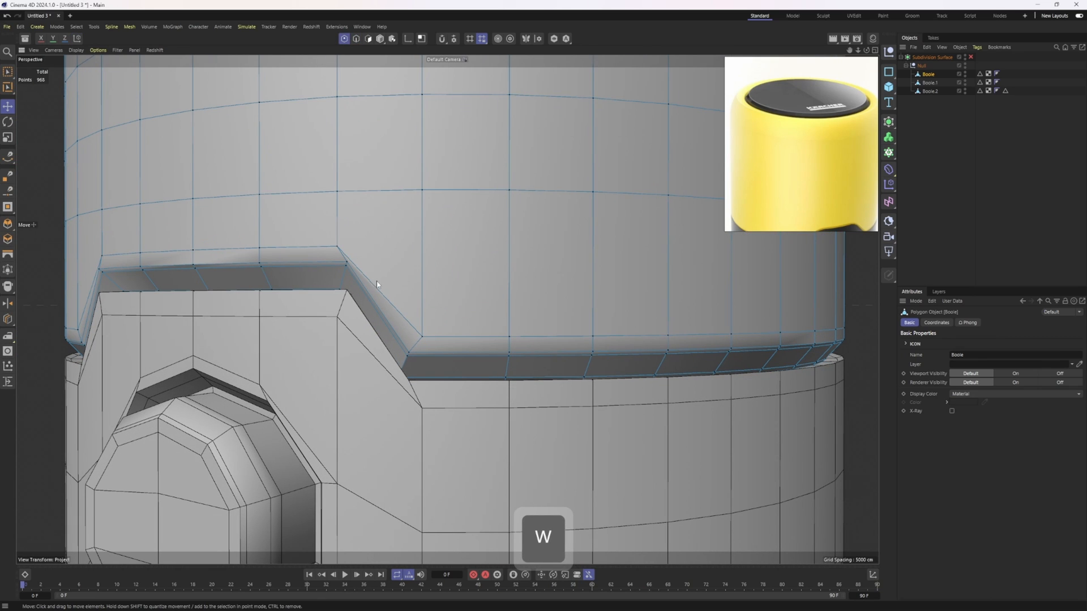
click(379, 294)
key(2)
double_click(379, 293)
- Switch to polygon mode, turn Subdivision Surface on, and examine the whole smoothed speaker in plain shading from several angles
key(3)
key(q)
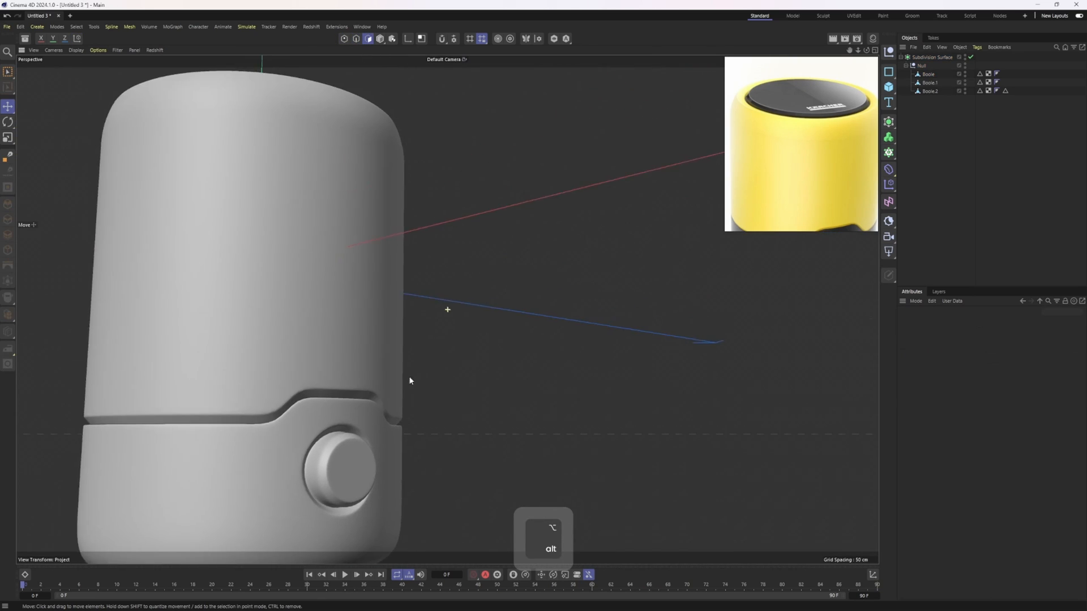
alt+drag(410, 379, 413, 342)
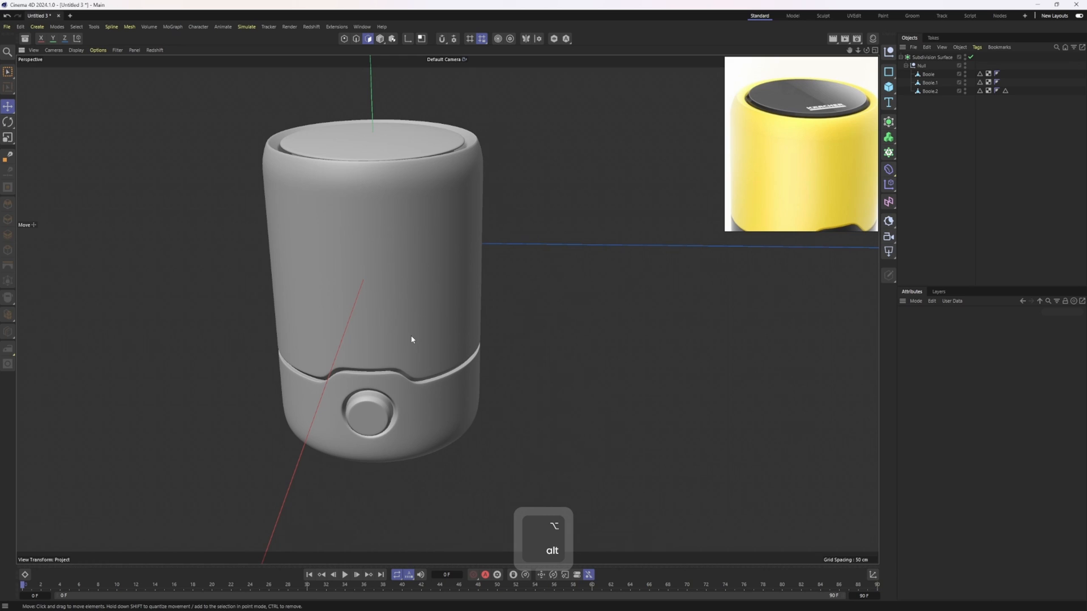
alt+drag(354, 325, 400, 315)
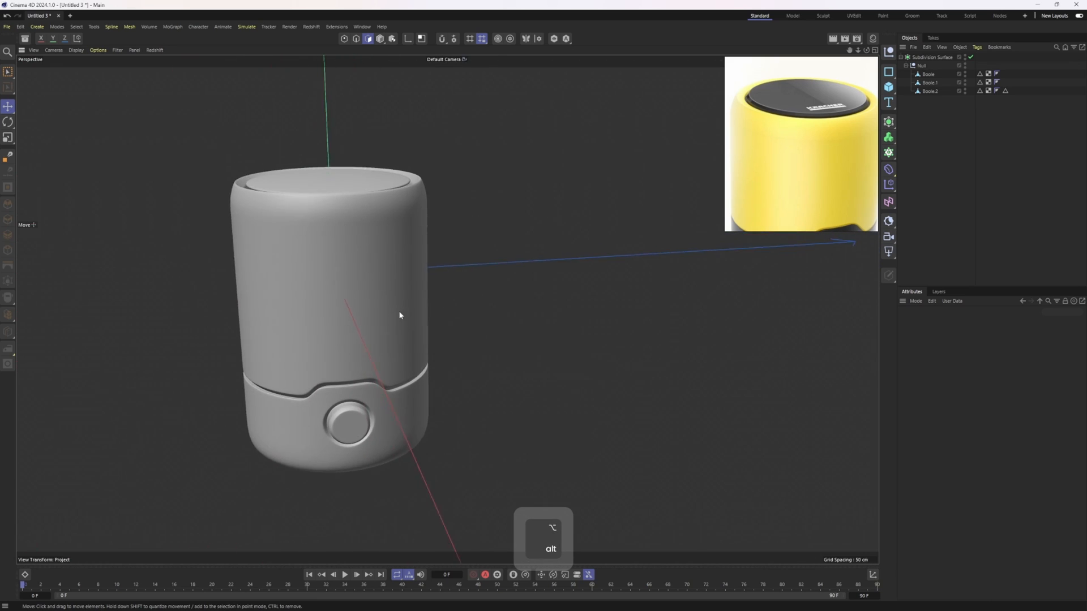
alt+scroll(400, 316, up, 2)
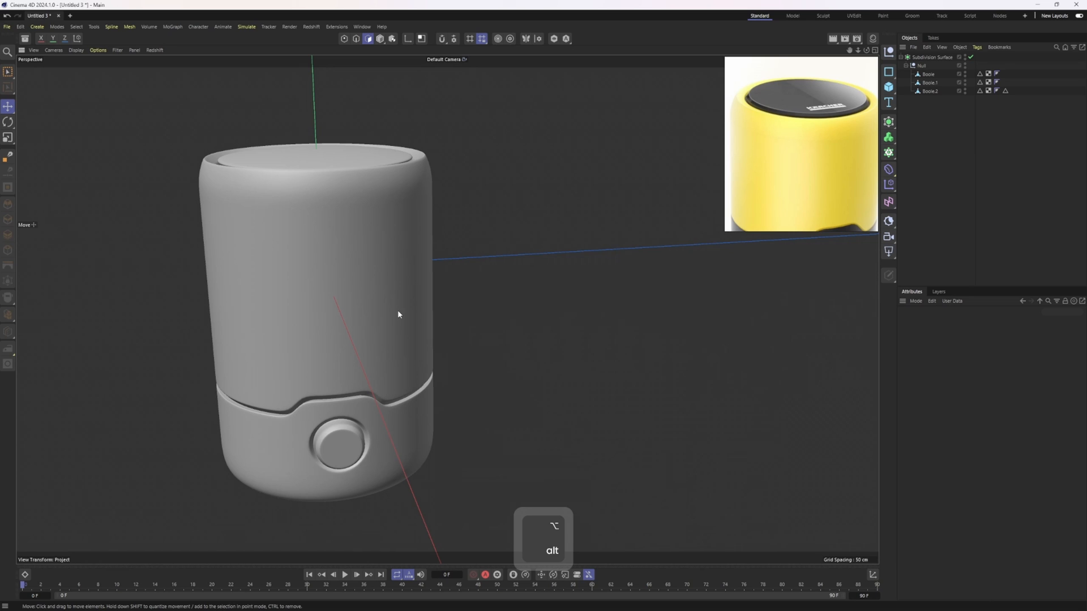